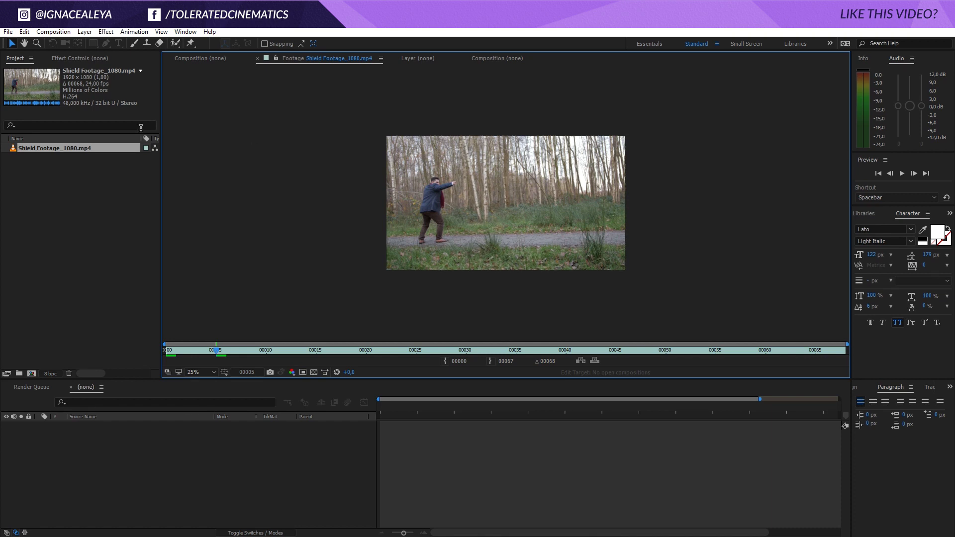
Create a composition from Shield Footage_1080.mp4 and set its preview resolution to Full
left_click_drag(42, 150, 31, 374)
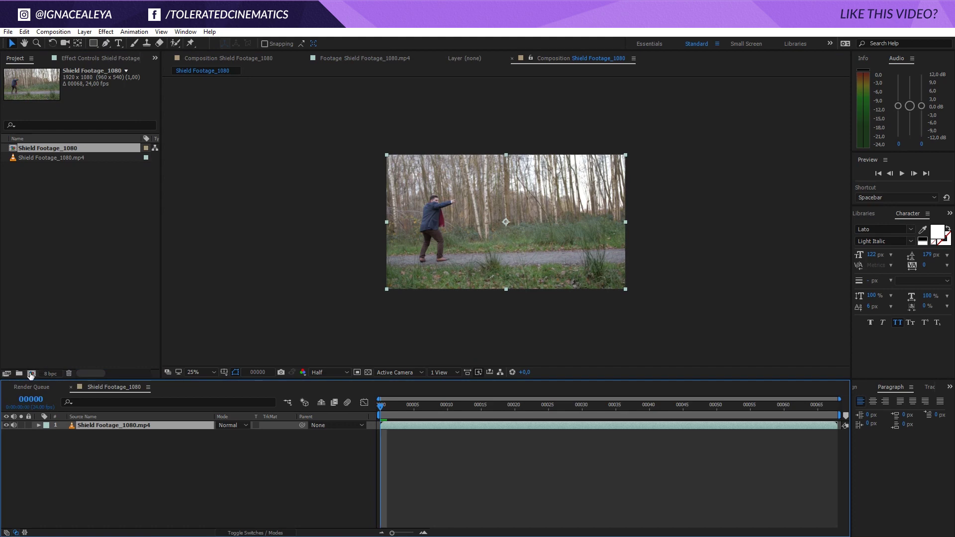
key("period")
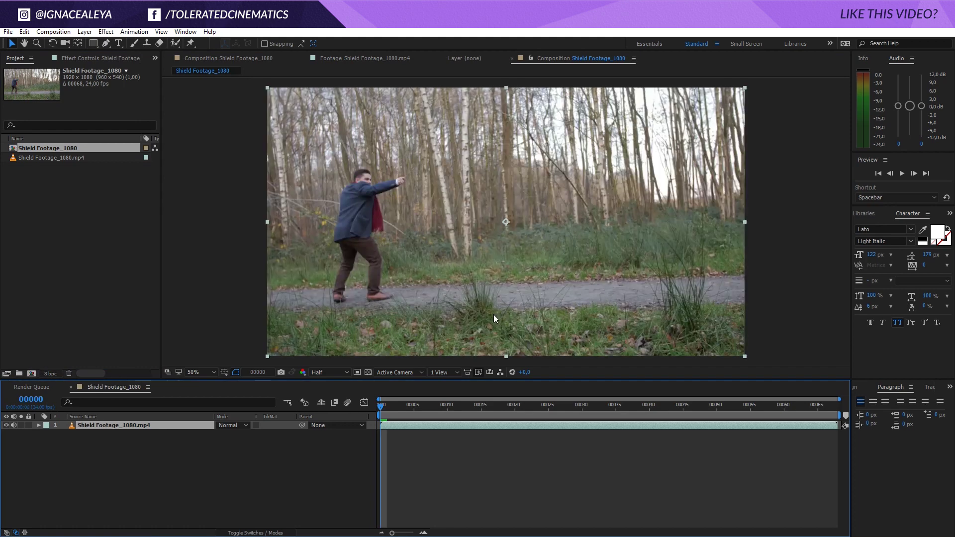
left_click(343, 372)
left_click(340, 401)
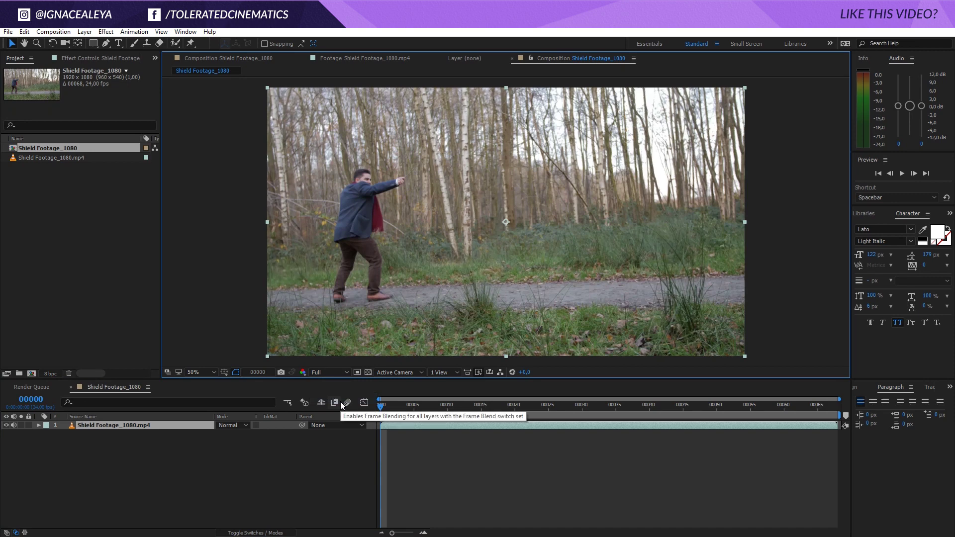
left_click(56, 158)
left_click(37, 204)
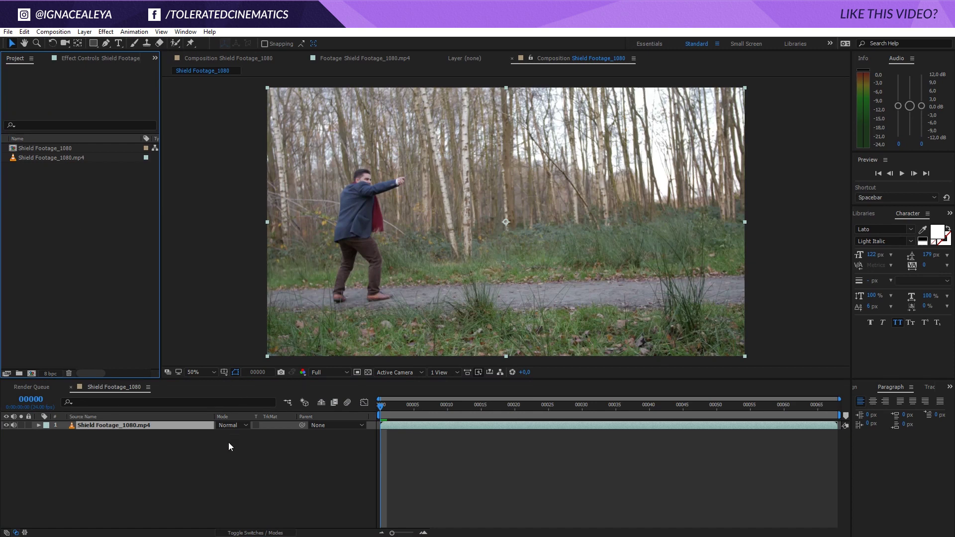
Rename the Shield Footage_1080 composition as Main Comp in its composition settings
left_click(53, 31)
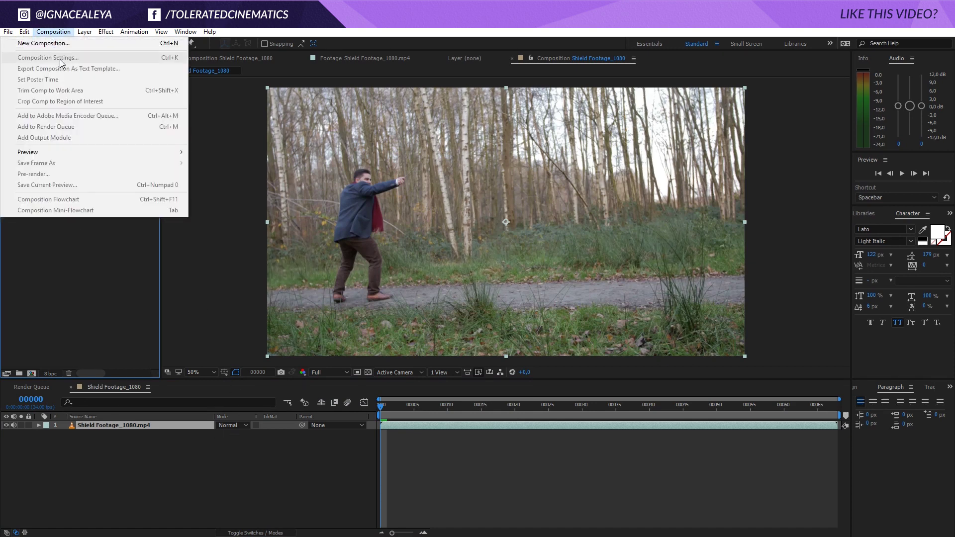
left_click(218, 467)
left_click(53, 32)
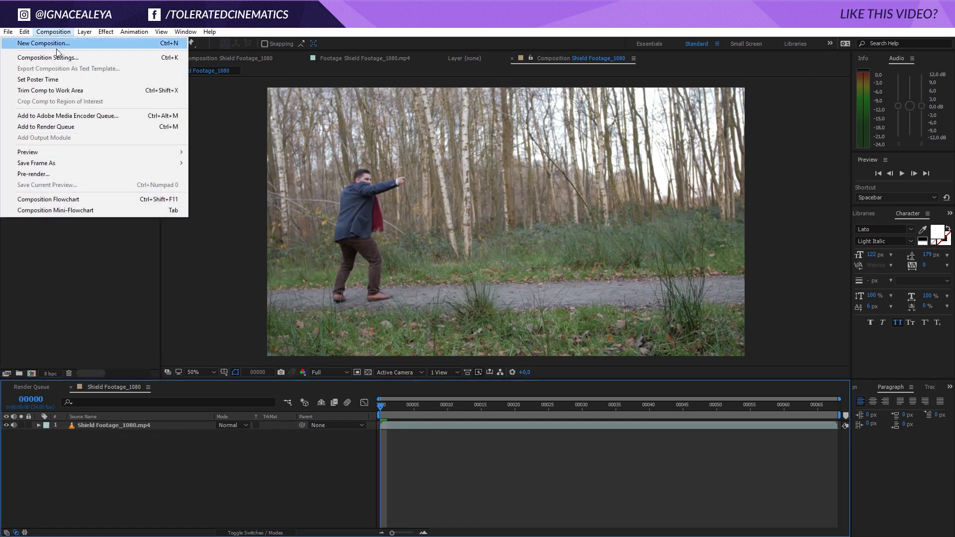
left_click(50, 57)
type("Main")
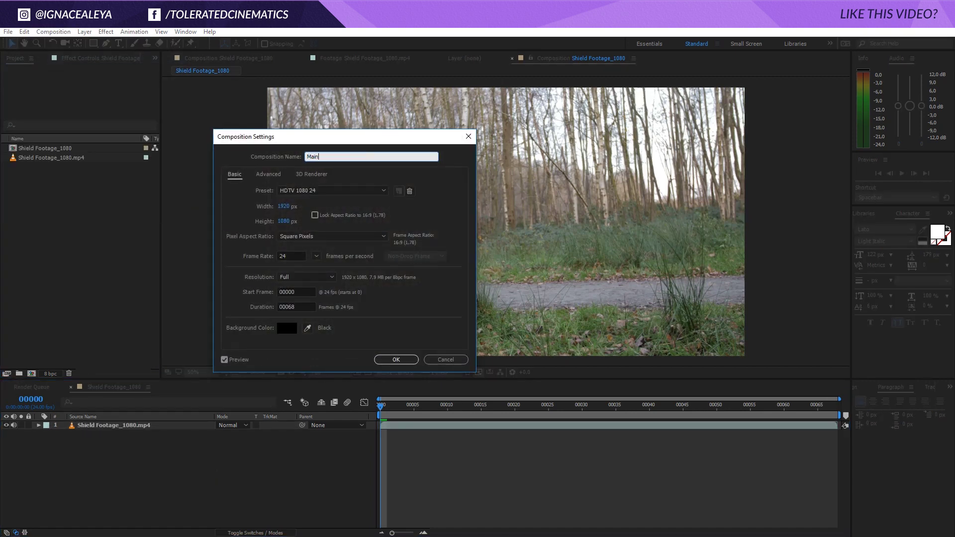
type(" Comp")
key("Return")
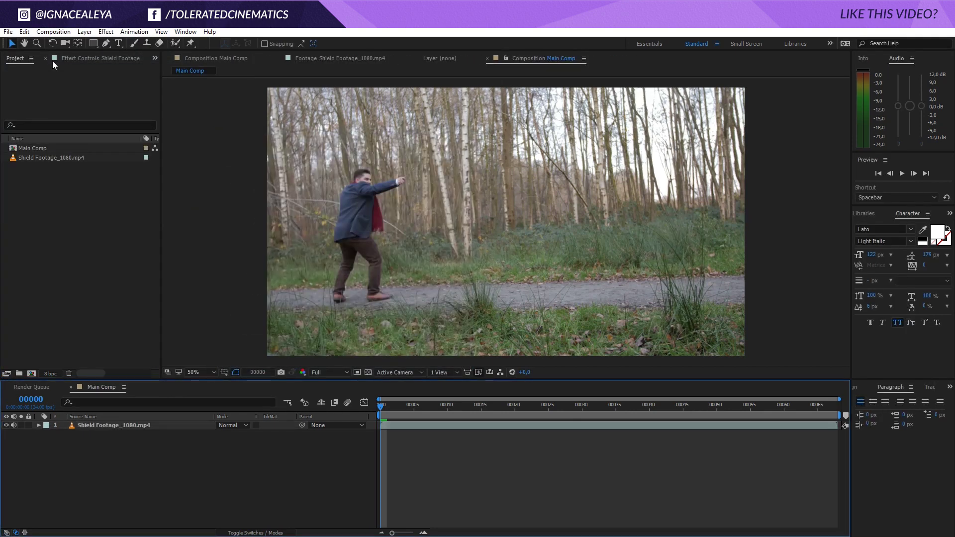
Start a new composition and name it Fractal Field
left_click(53, 31)
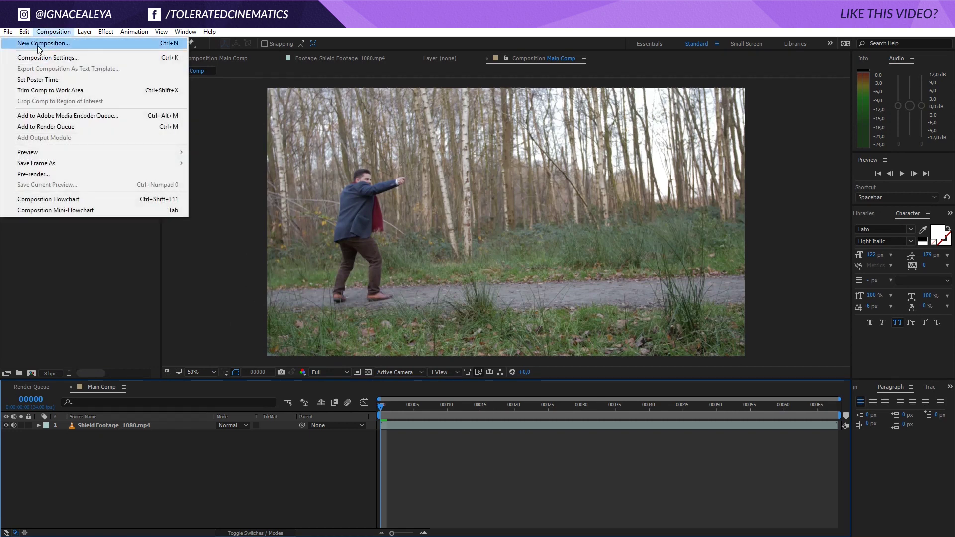
left_click(38, 46)
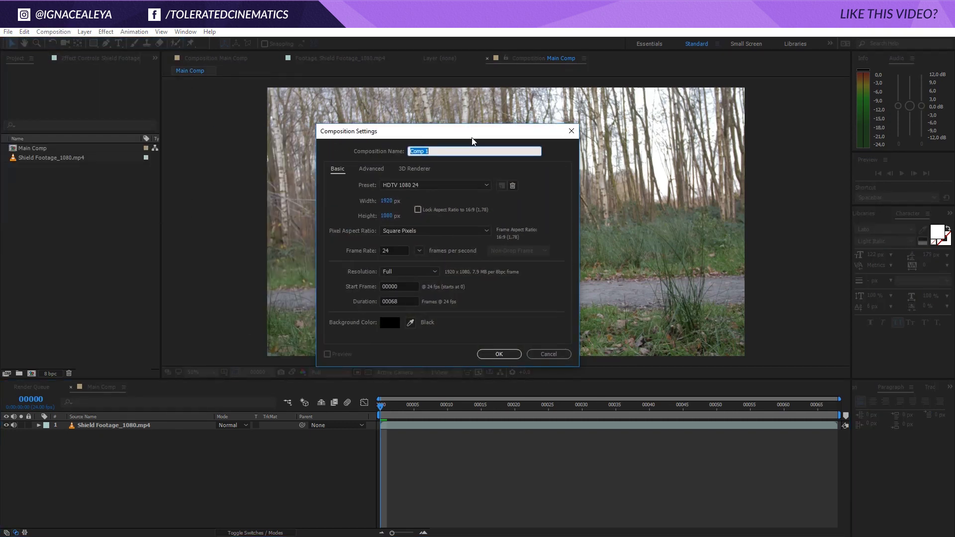
type("Fractal V")
key("BackSpace")
type("FG")
key("BackSpace")
type("ield")
Set the new composition's height to 1920 px and create it, keeping the duration of 68 frames
left_click(388, 215)
type("192")
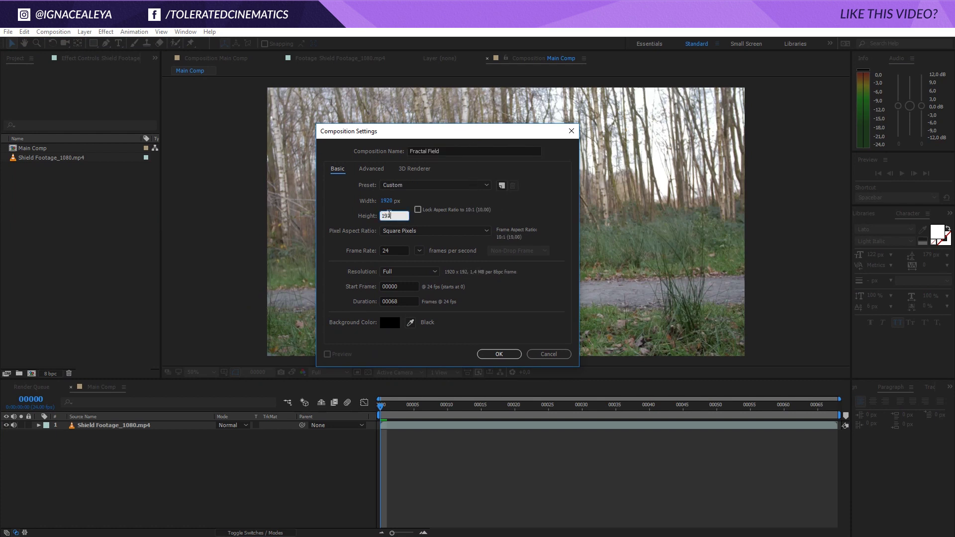
type("0")
key("Tab")
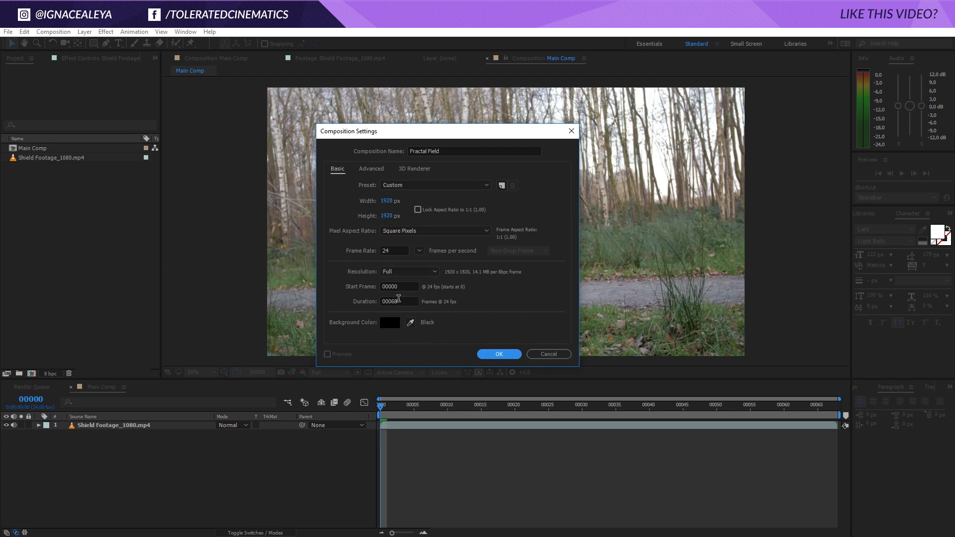
left_click_drag(398, 301, 391, 301)
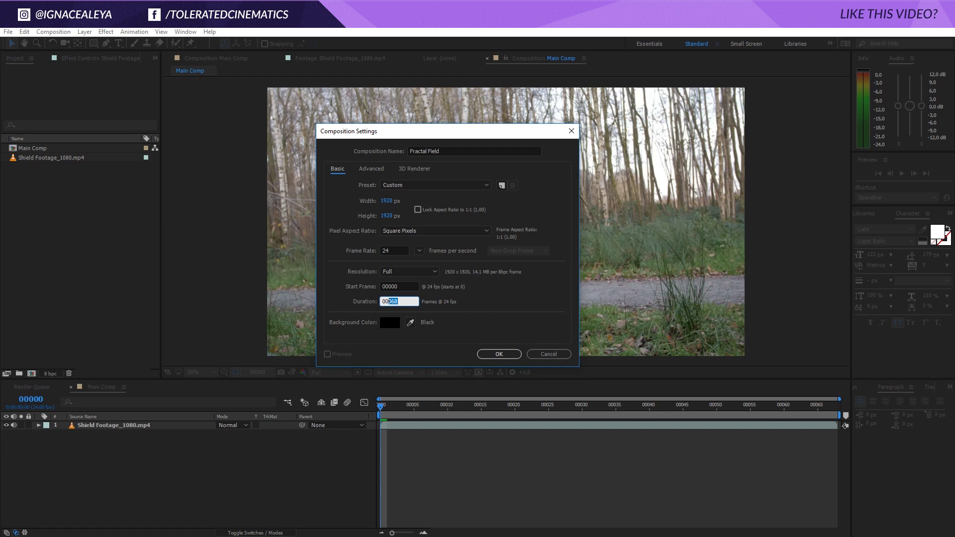
left_click(404, 300)
left_click(508, 358)
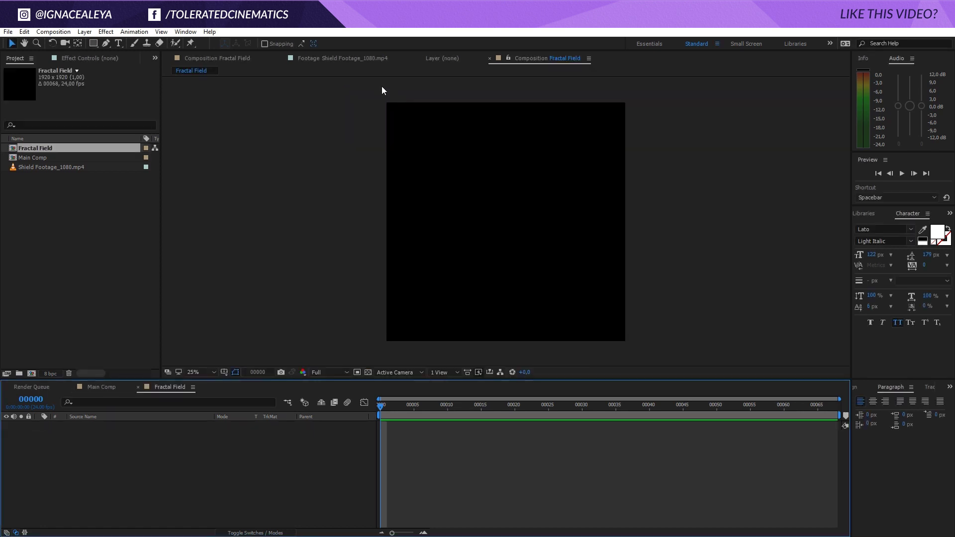
Add a black 1920 x 1920 px solid layer named Fractal Noise to the Fractal Field composition
right_click(142, 487)
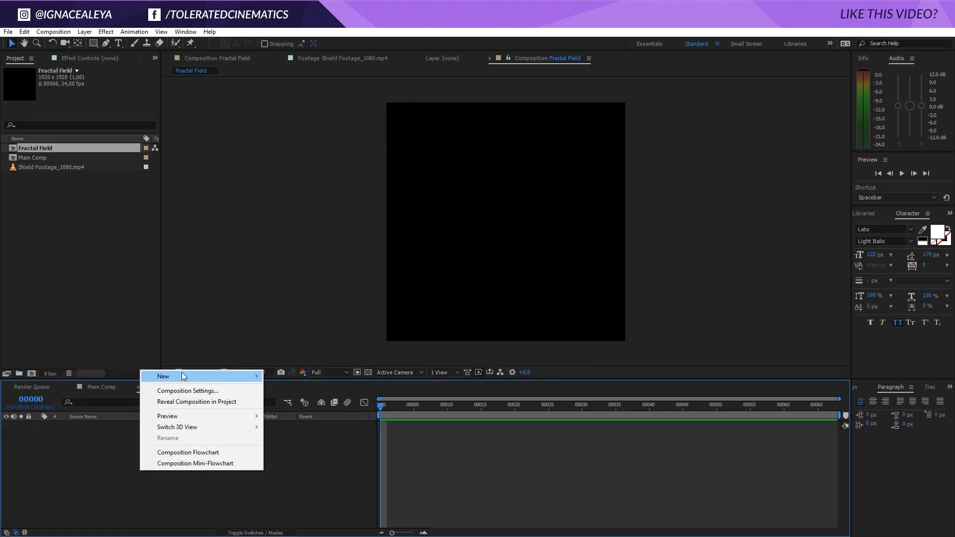
mouse_move(186, 377)
left_click(54, 402)
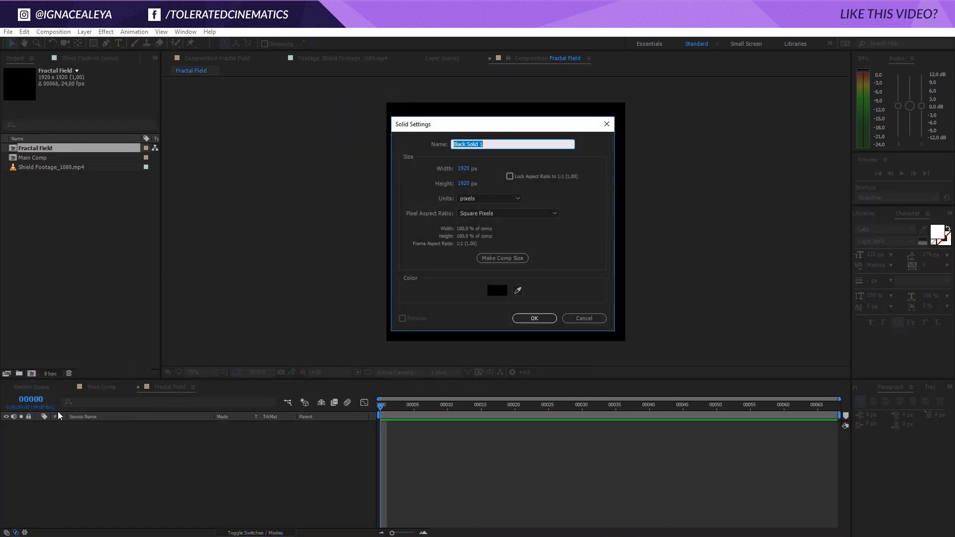
type("Fractal Noise")
key("Return")
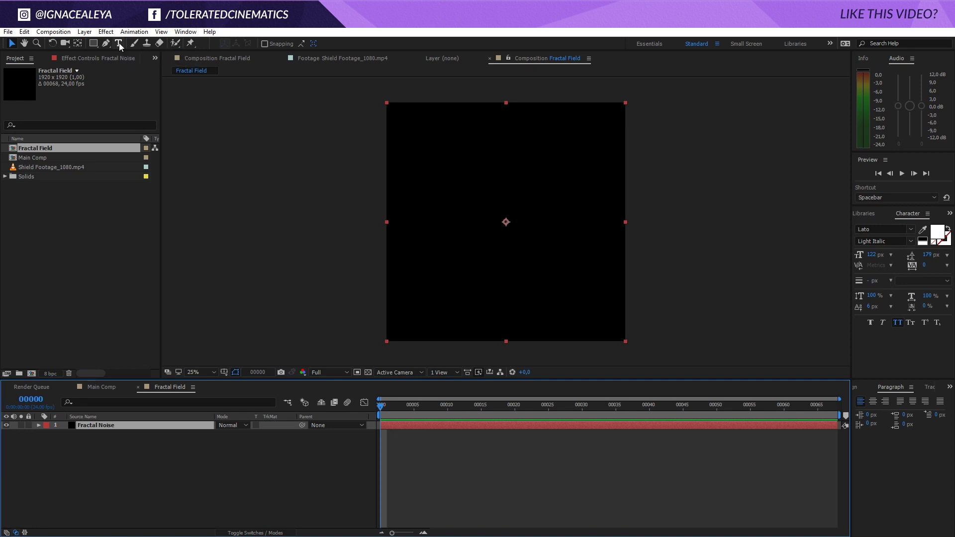
Apply the Fractal Noise effect to the solid and set its fractal type to Dynamic Progressive
left_click(105, 33)
mouse_move(91, 234)
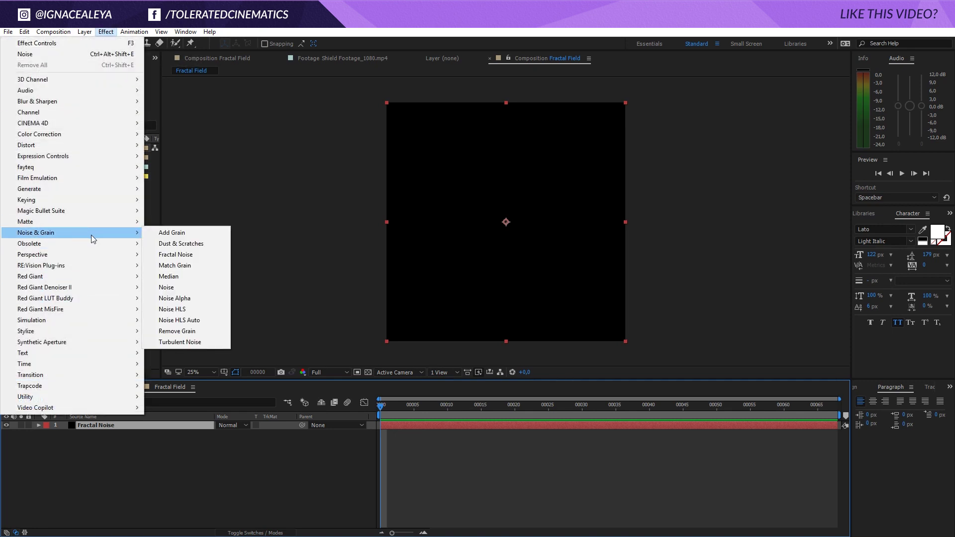
left_click(169, 254)
left_click(102, 96)
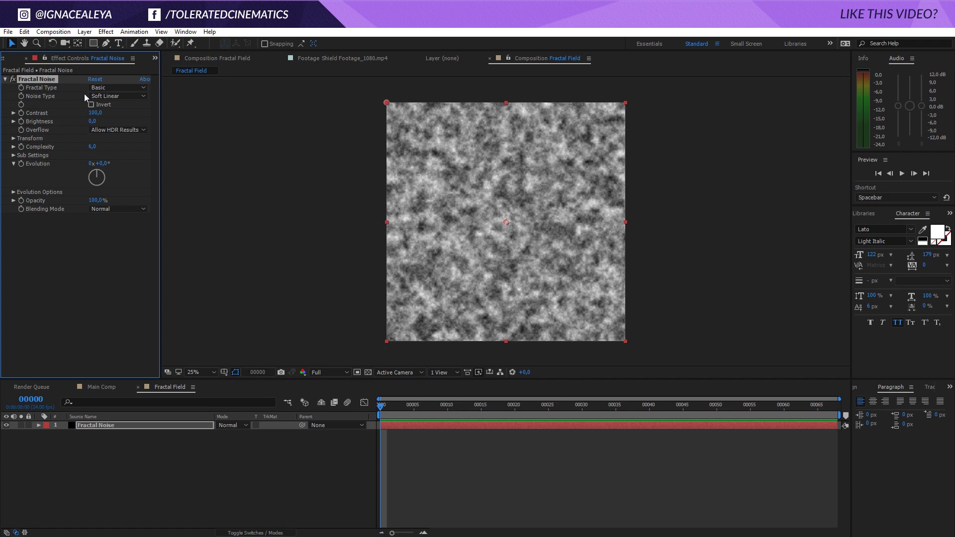
left_click(85, 95)
left_click(122, 88)
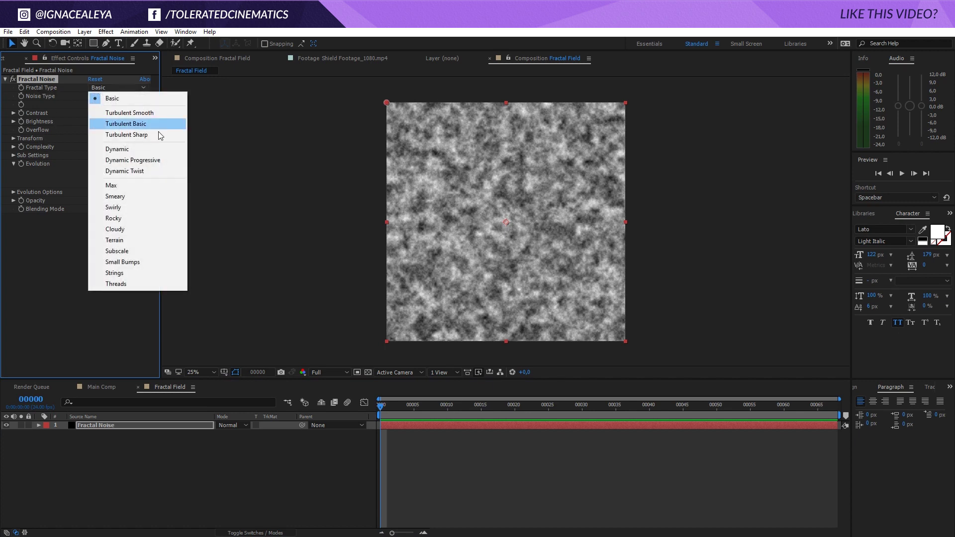
left_click(148, 159)
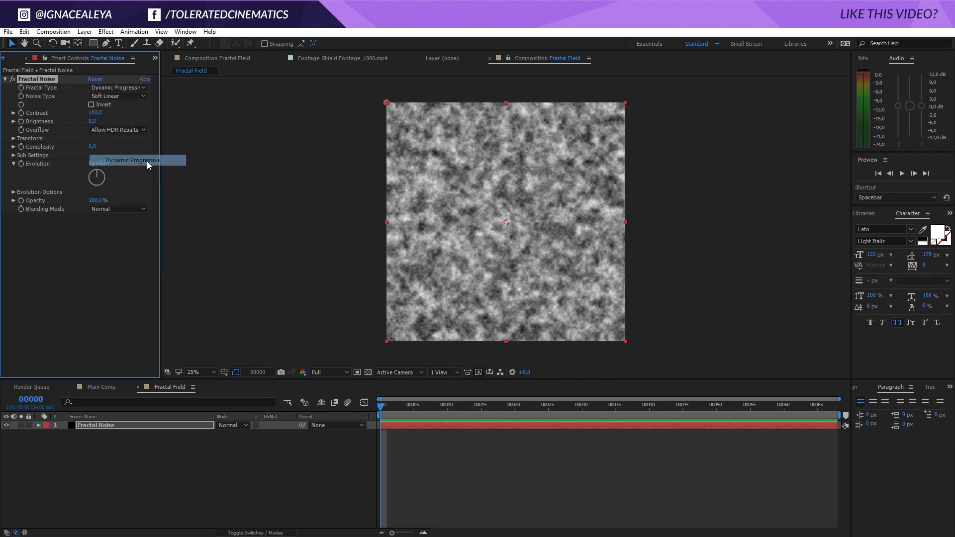
Set the Fractal Noise contrast to 138 and brightness to -32, and turn on Invert
left_click(14, 139)
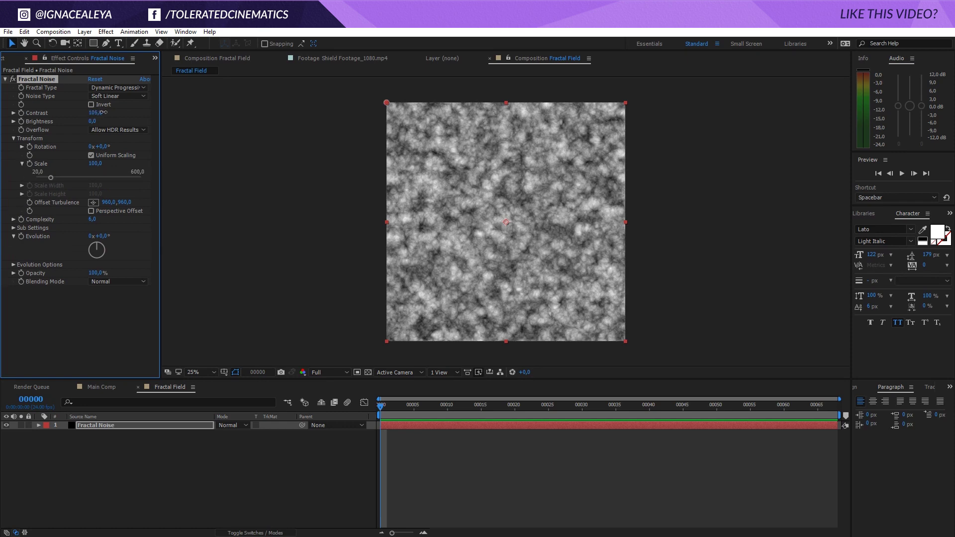
mouse_move(93, 114)
left_mouse_down()
mouse_move(119, 114)
mouse_move(80, 123)
left_mouse_up()
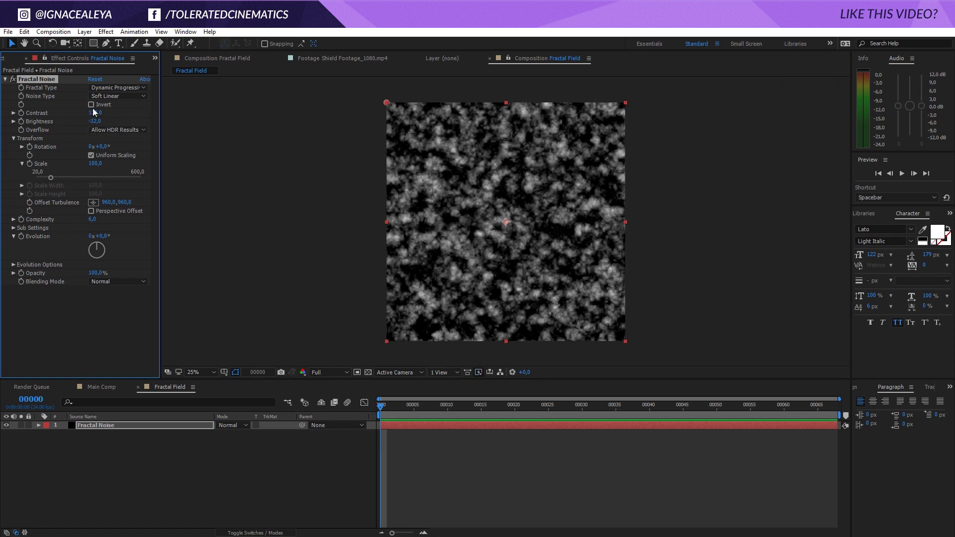
left_click(91, 105)
left_click(92, 107)
left_click(91, 106)
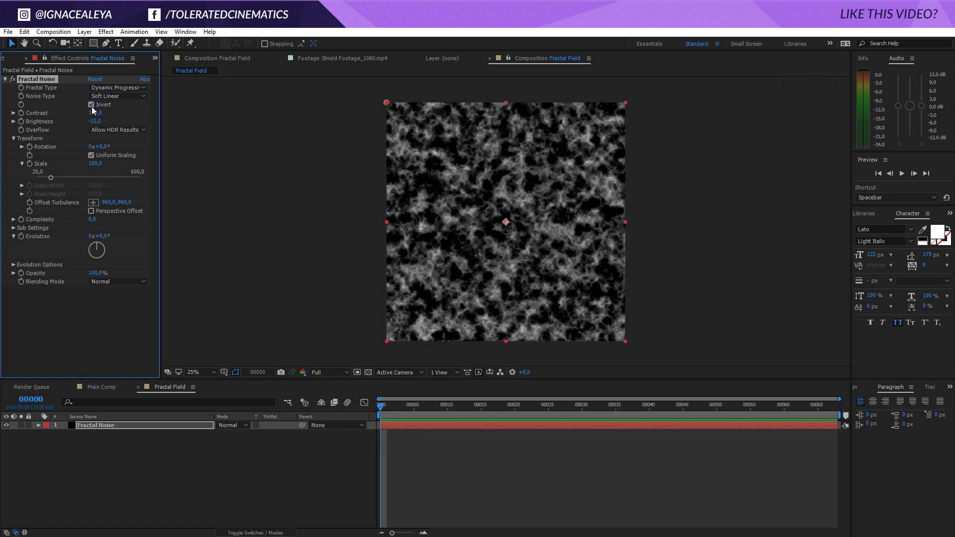
Raise the Fractal Noise brightness to -10 and reduce its contrast to about 99
scroll(442, 200, "up", 2)
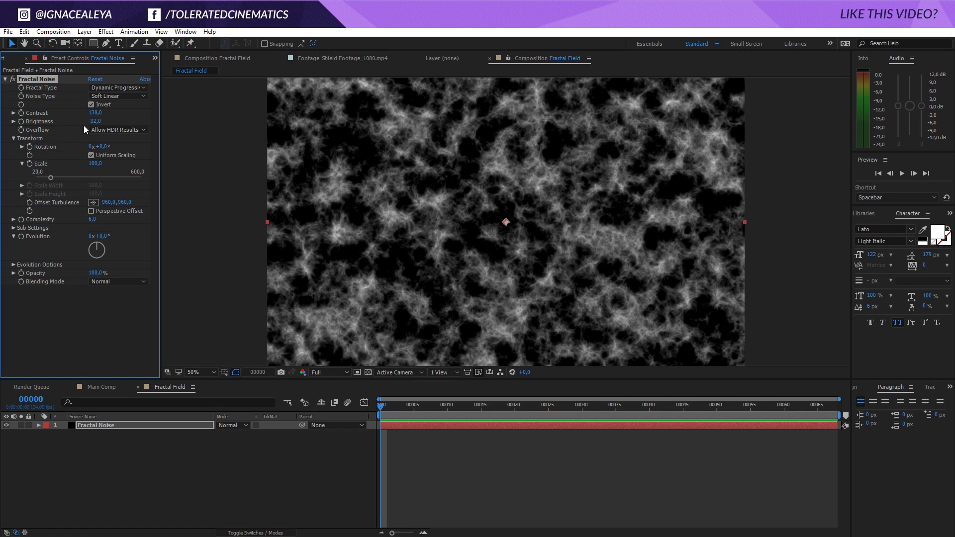
left_click_drag(89, 123, 145, 123)
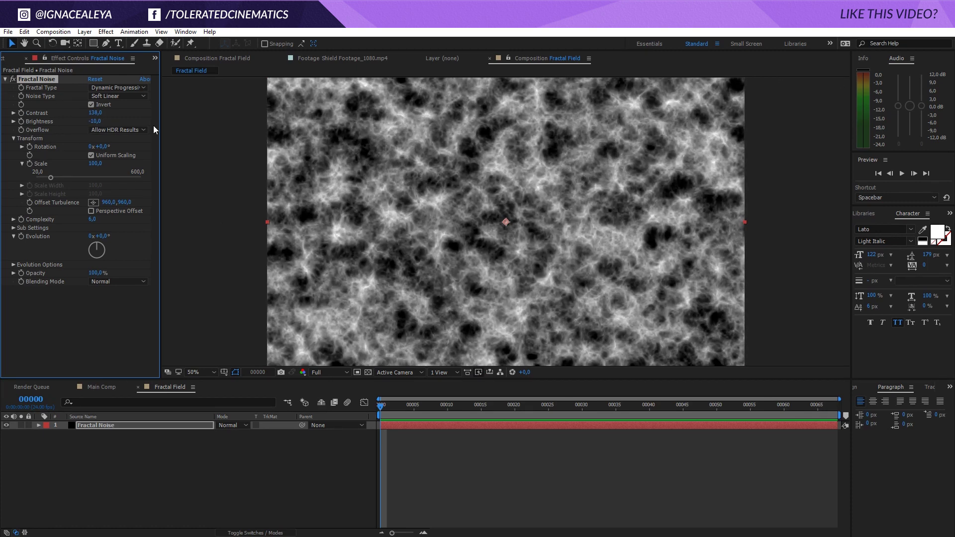
mouse_move(99, 115)
left_mouse_down()
mouse_move(71, 117)
mouse_move(86, 119)
left_mouse_up()
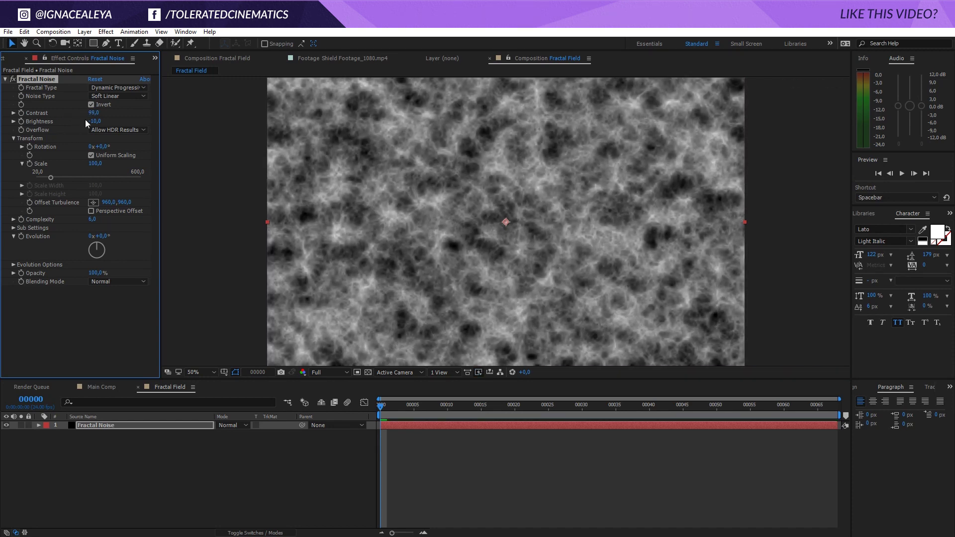
Set the project color depth to 32 bits per channel (float) with a linearized sRGB IEC61966-2.1 working space
left_click(13, 60)
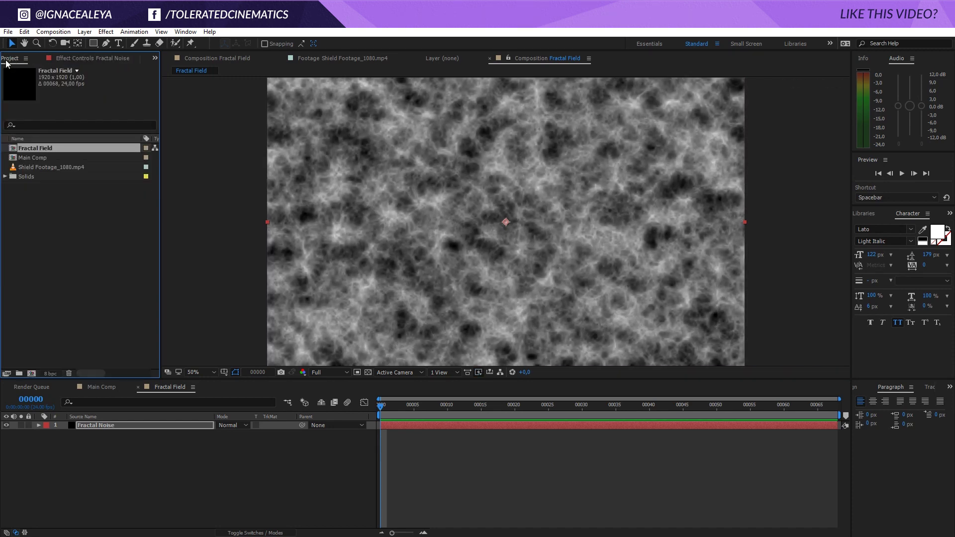
left_click(47, 375)
left_click(408, 208)
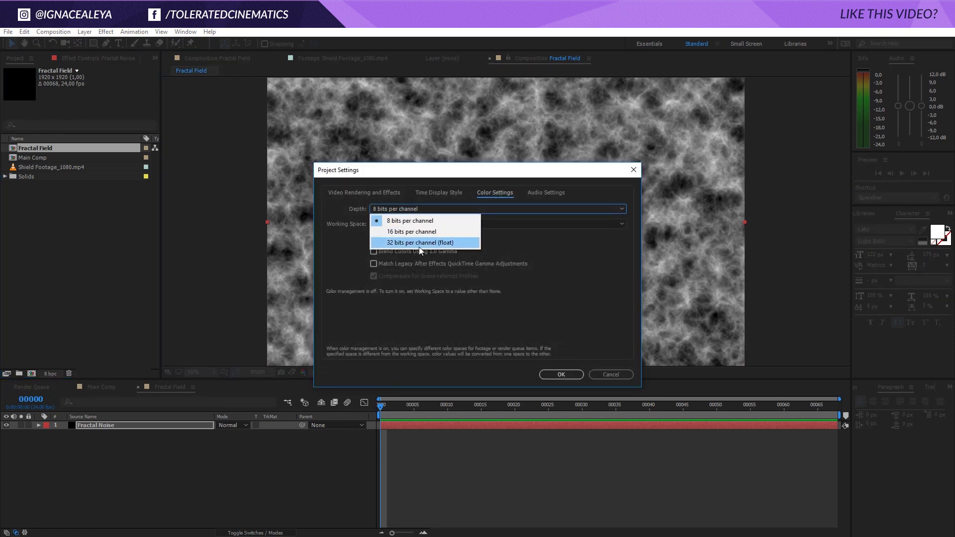
left_click(419, 243)
left_click(405, 224)
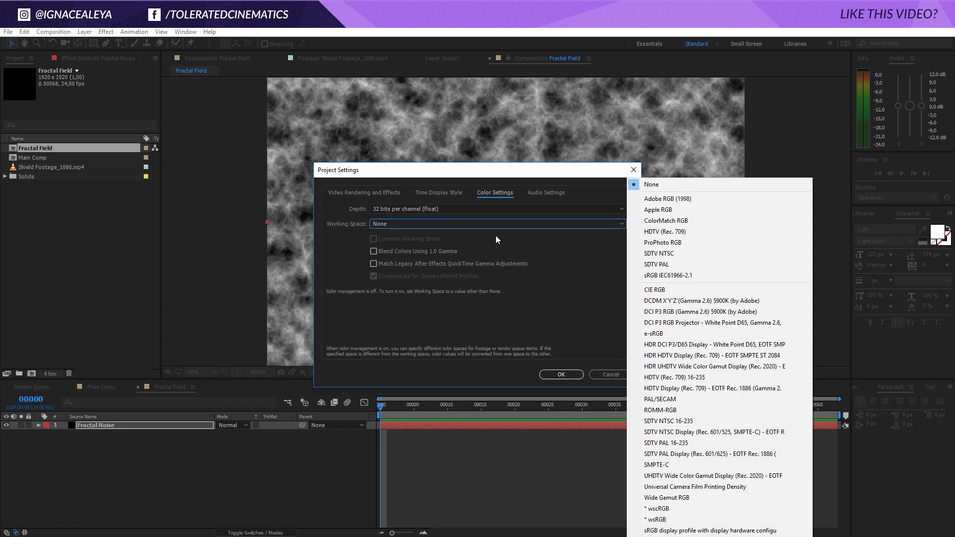
left_click(683, 275)
left_click(407, 238)
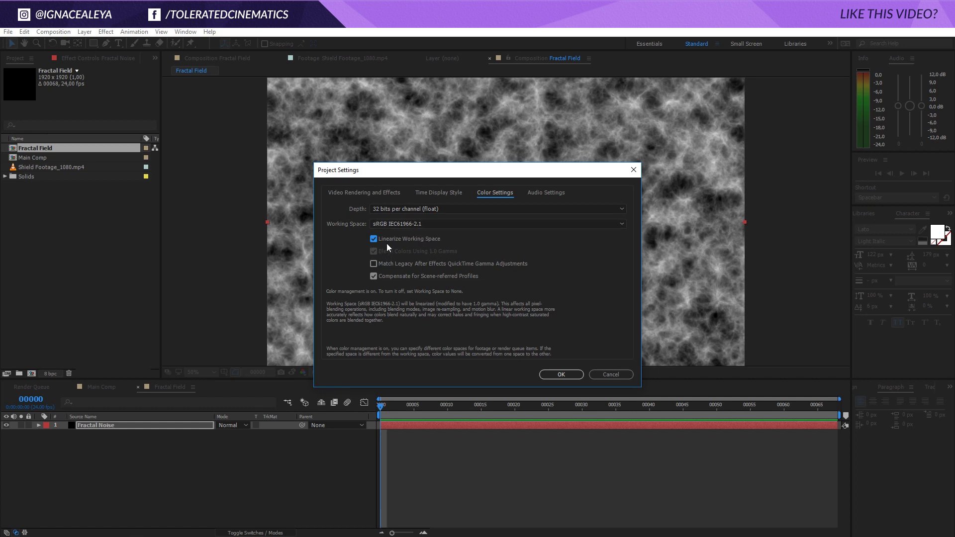
left_click(568, 375)
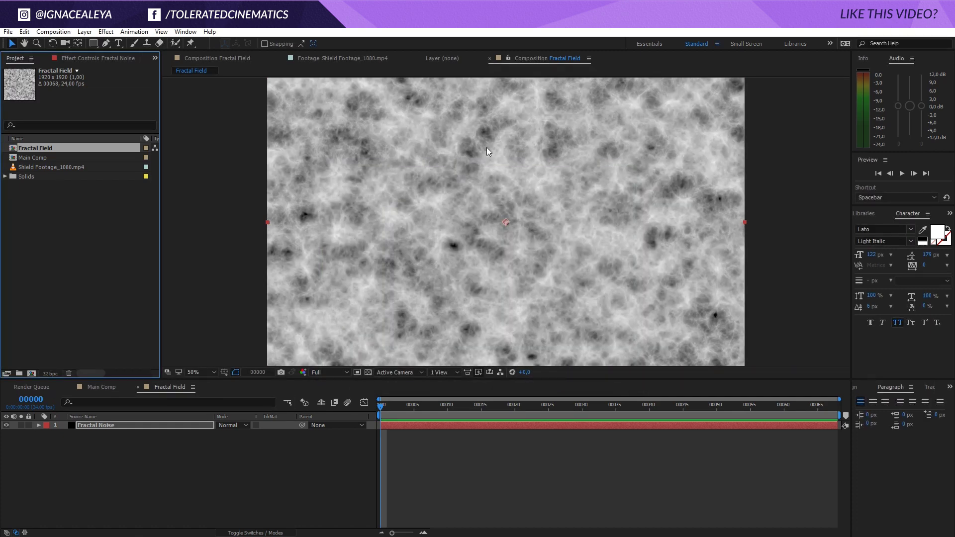
Lower the Fractal Noise effect's brightness to -30
left_click(72, 58)
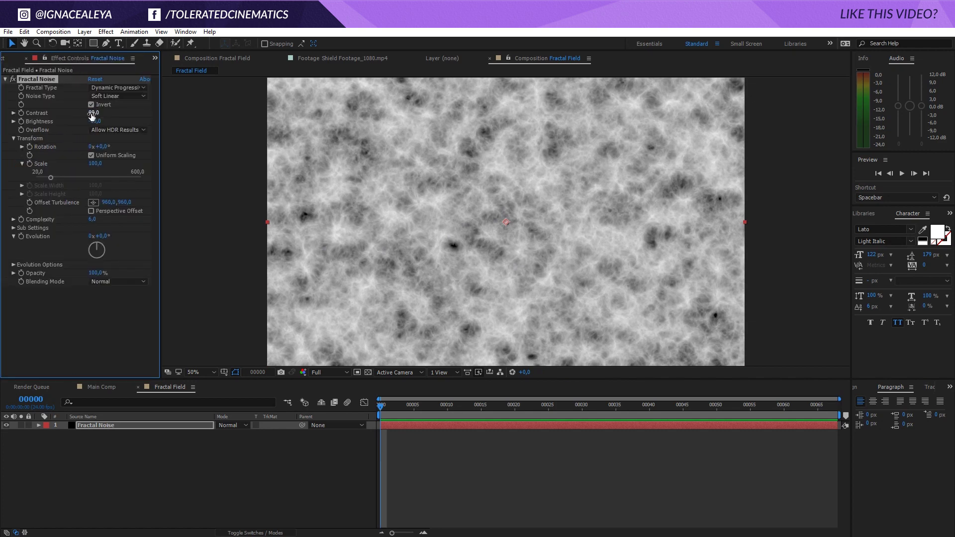
mouse_move(99, 123)
left_mouse_down()
mouse_move(118, 123)
mouse_move(74, 117)
mouse_move(96, 122)
left_mouse_up()
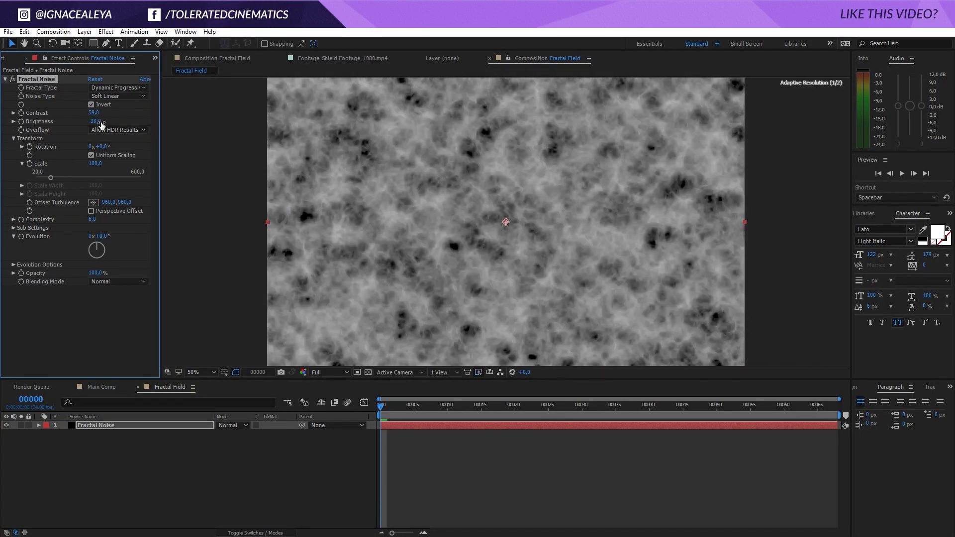
left_click(97, 121)
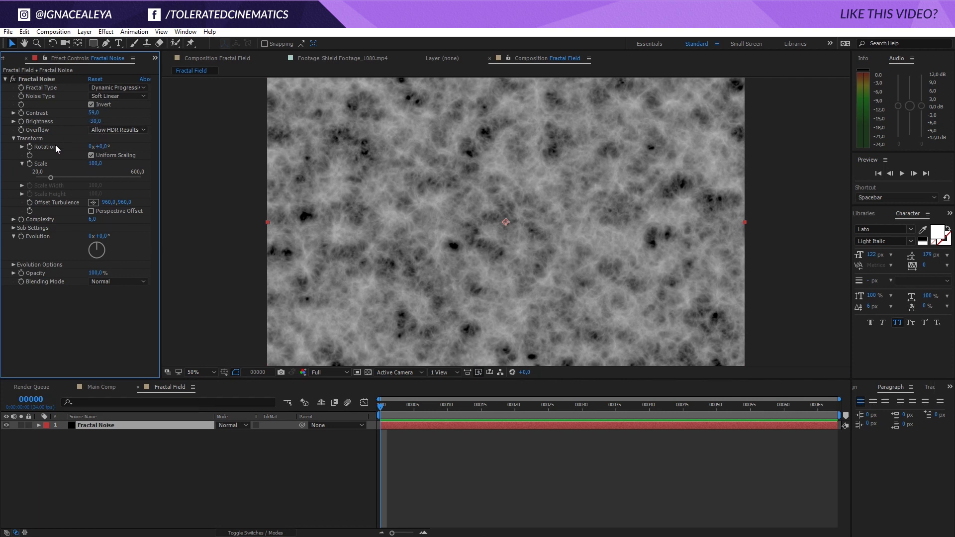
Set the Fractal Noise complexity to 12 and reduce its scale to 50
left_click(90, 221)
type("12")
key("Return")
scroll(506, 202, "up", 2)
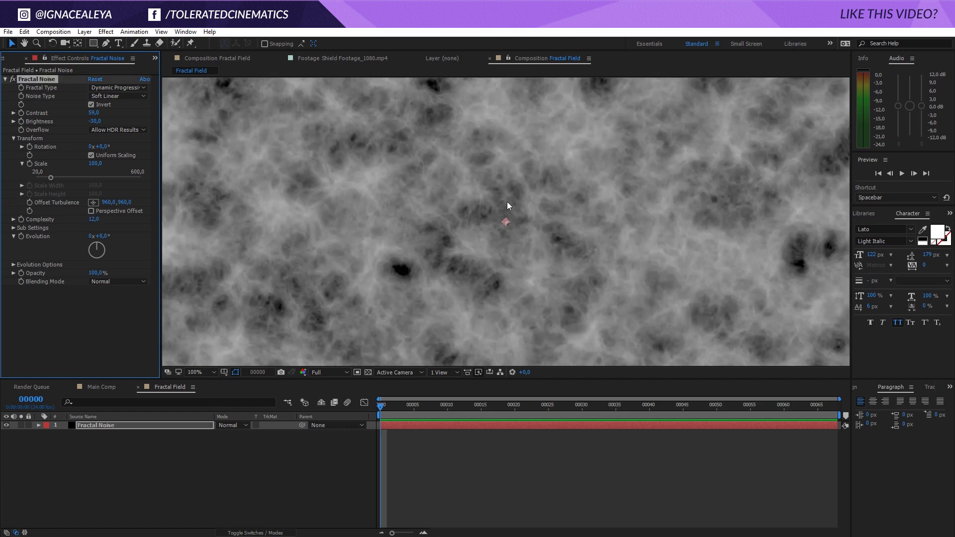
scroll(507, 201, "up", 1)
scroll(507, 201, "down", 2)
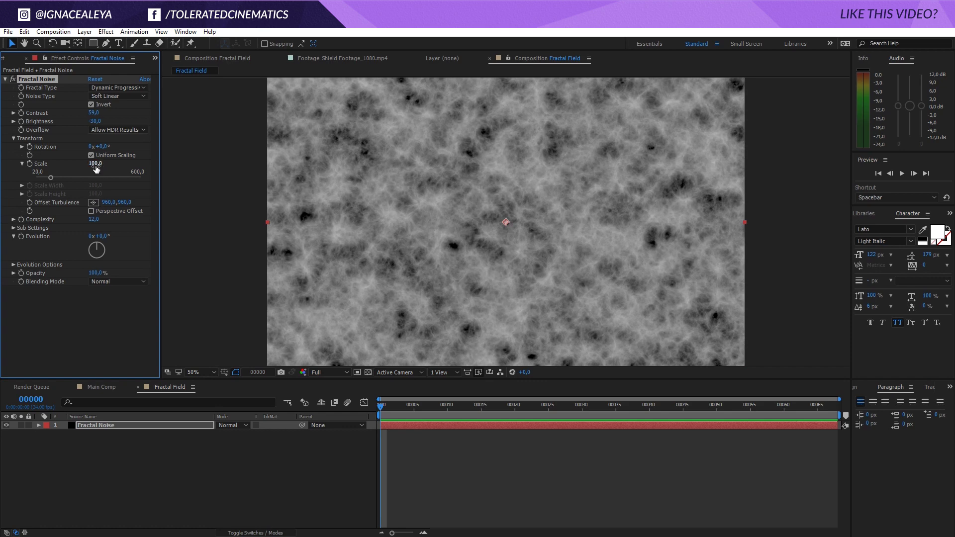
mouse_move(96, 169)
left_mouse_down()
mouse_move(135, 171)
mouse_move(86, 179)
left_mouse_up()
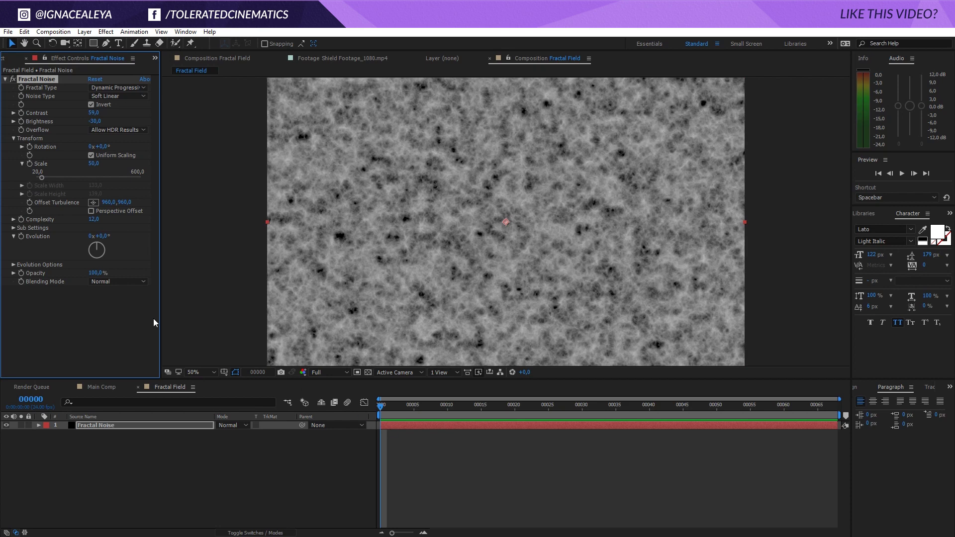
Animate Offset Turbulence with keyframes from the first frame to about 33, 967 at frame 67, so the noise drifts sideways
left_click(30, 205)
left_click_drag(454, 407, 924, 433)
left_click_drag(124, 203, 19, 205)
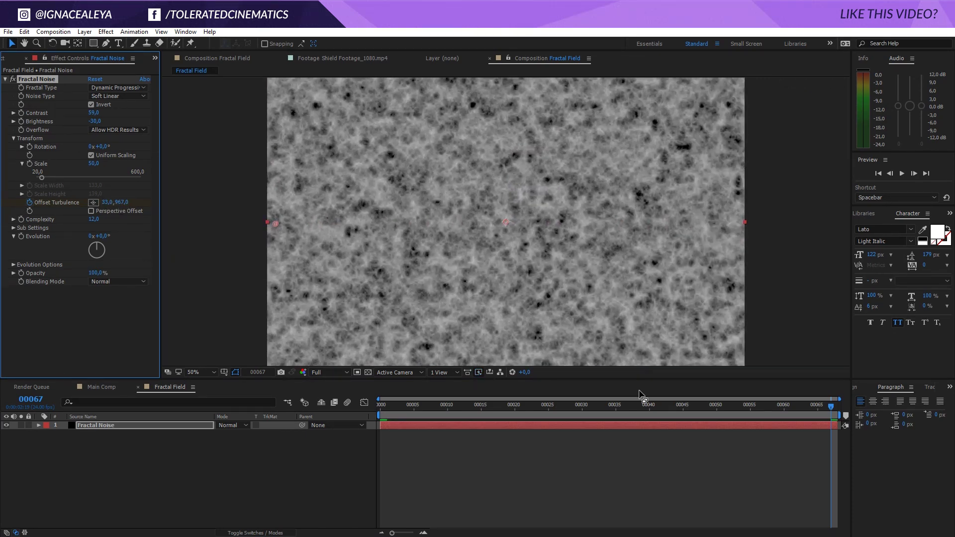
left_click_drag(508, 406, 837, 441)
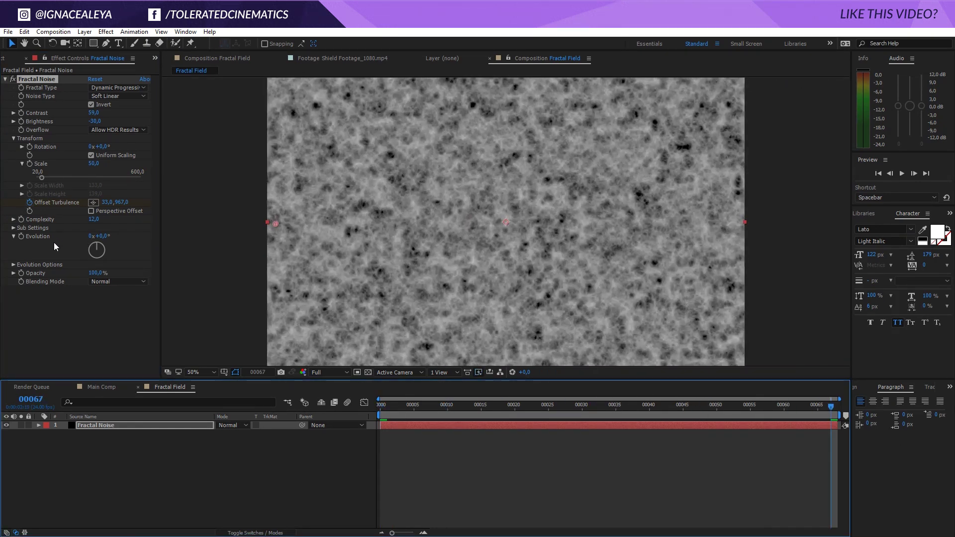
Drive the noise's Evolution with the expression time*250, preview the motion, and return to the first frame
left_click(22, 238, "alt")
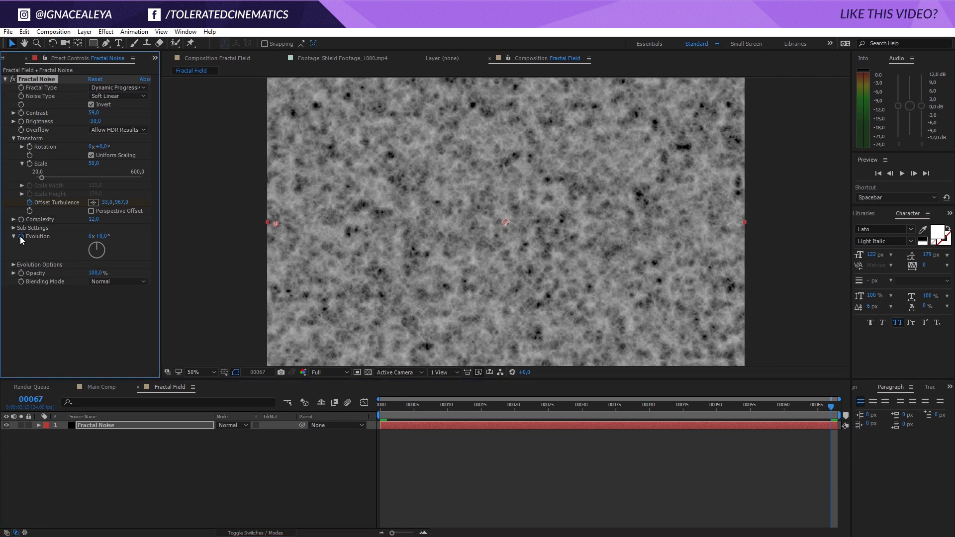
type("time")
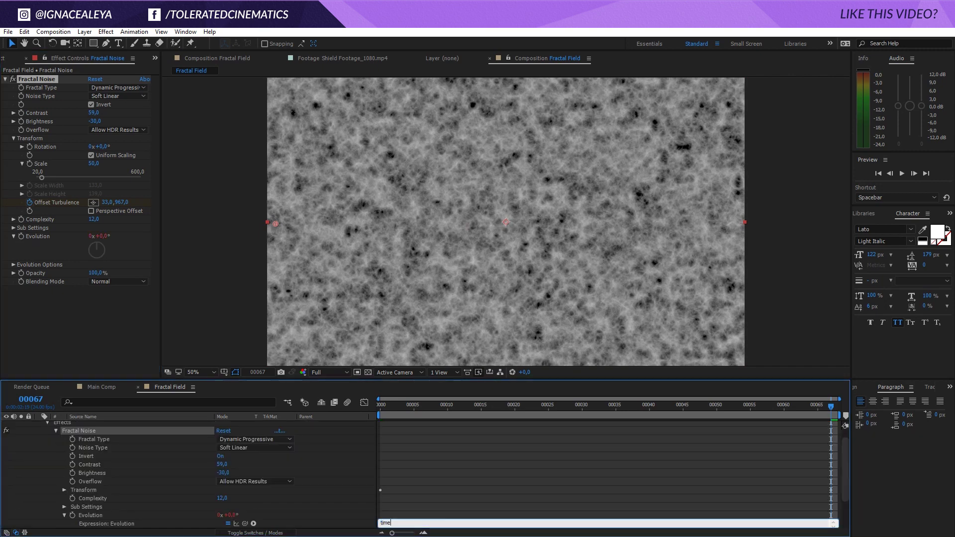
type("*250")
left_click(29, 239)
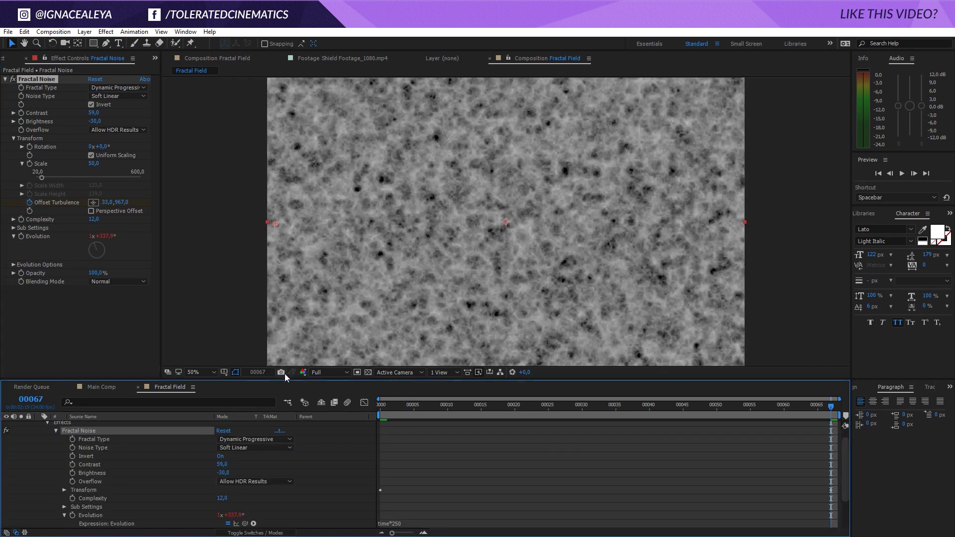
left_click(389, 411)
left_click_drag(390, 414, 663, 416)
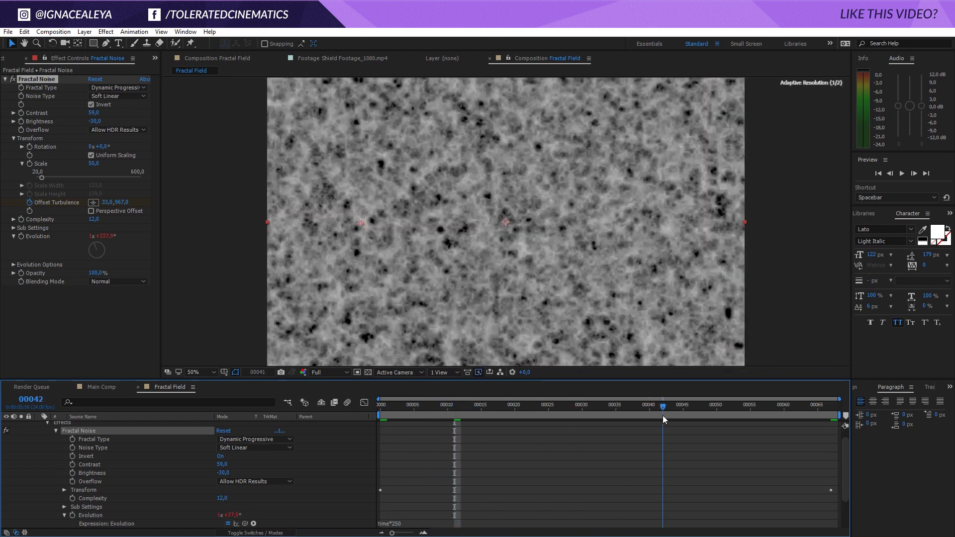
key("Home")
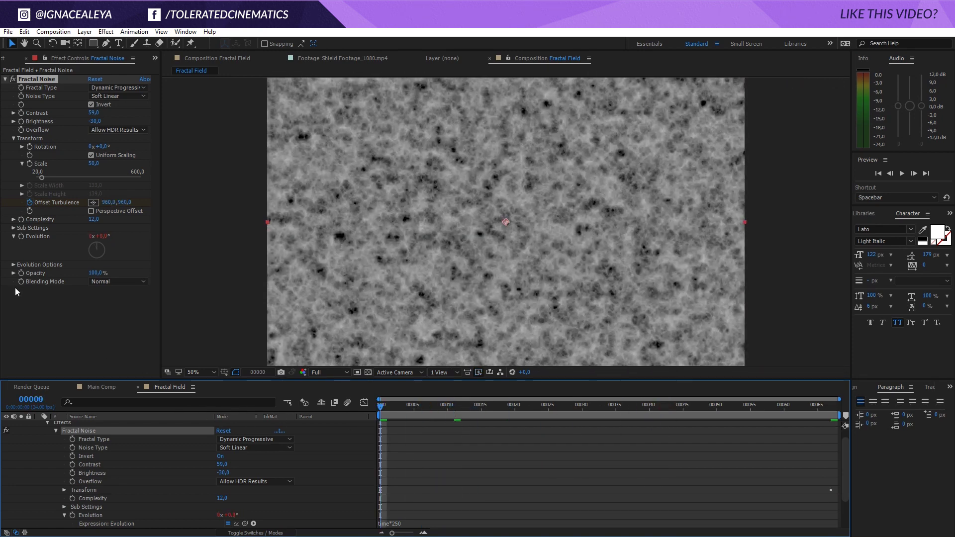
Collapse the noise layer's properties and place the Fractal Field composition above the footage in Main Comp
scroll(41, 437, "up", 1)
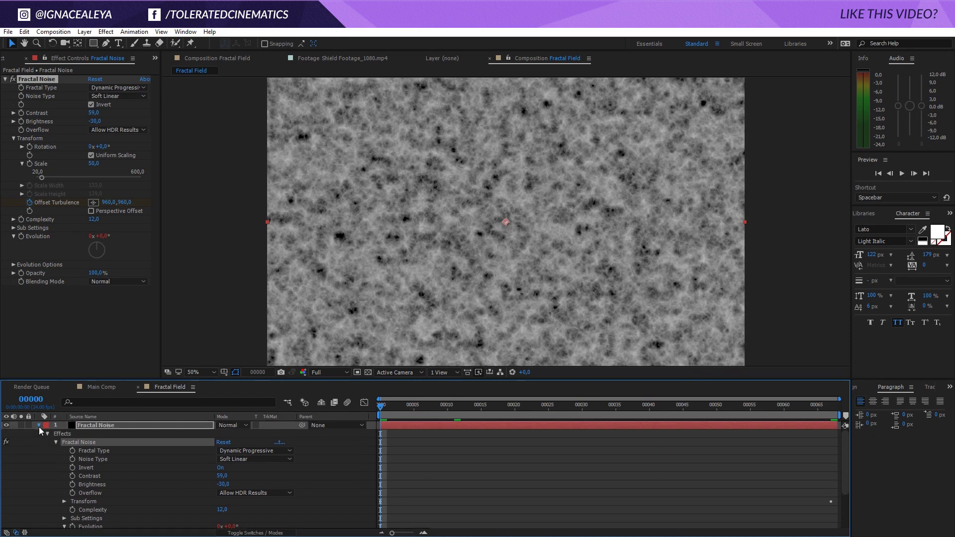
left_click(39, 426)
left_click(94, 388)
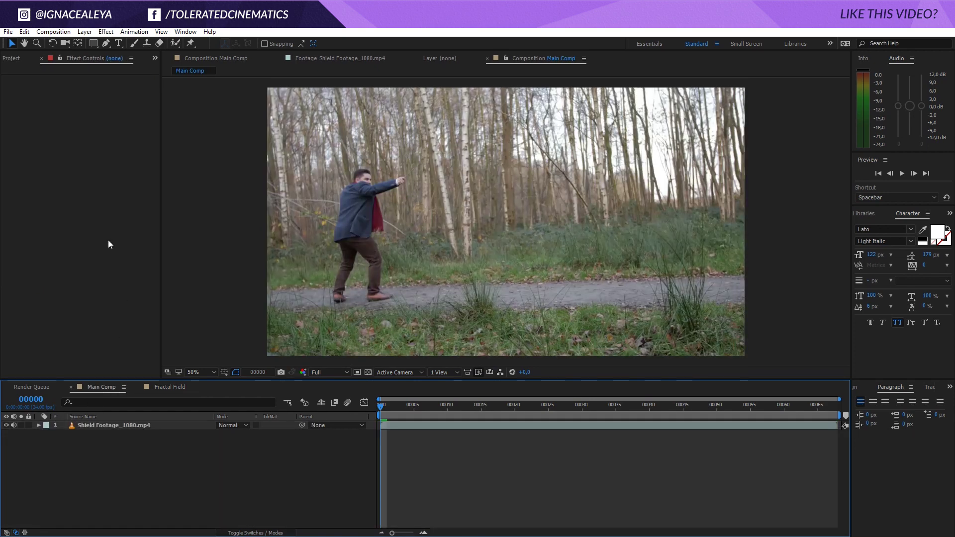
left_click(6, 59)
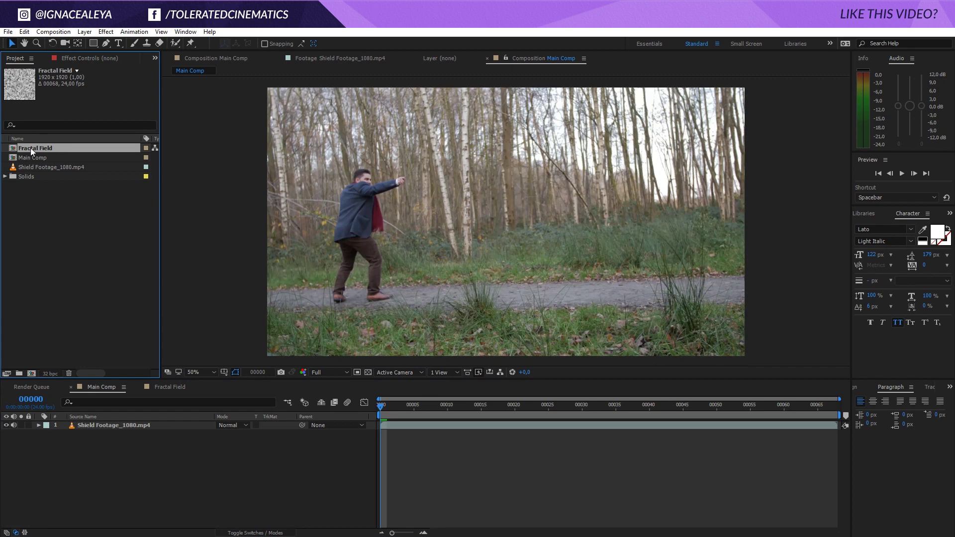
left_click_drag(34, 149, 115, 423)
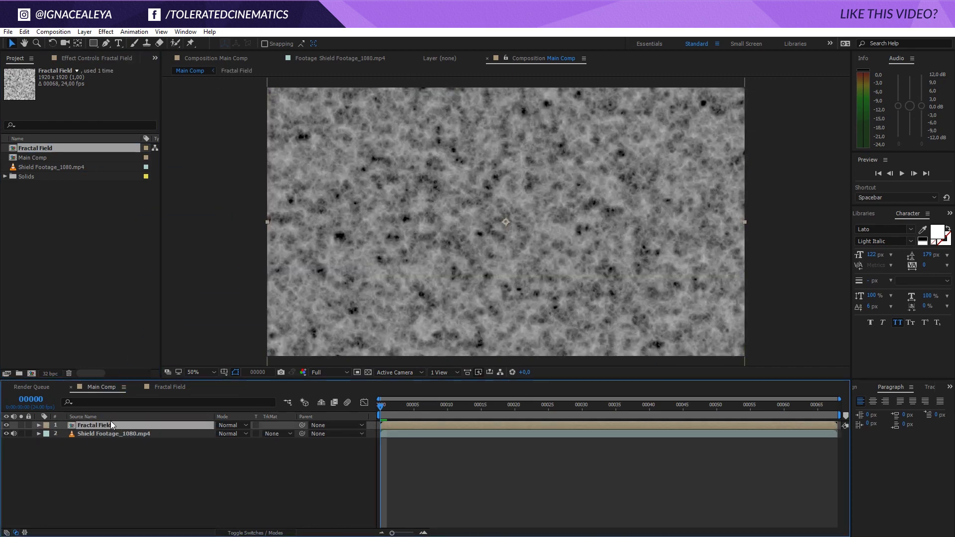
Apply the CC Sphere effect to the Fractal Field layer and enlarge its radius to about 913
left_click(865, 214)
left_click(859, 214)
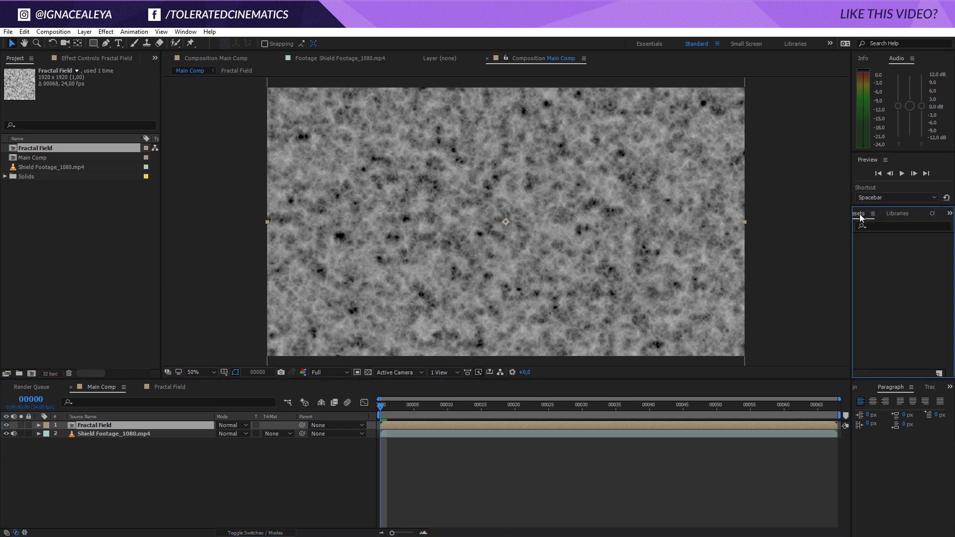
left_click(887, 225)
type("c s")
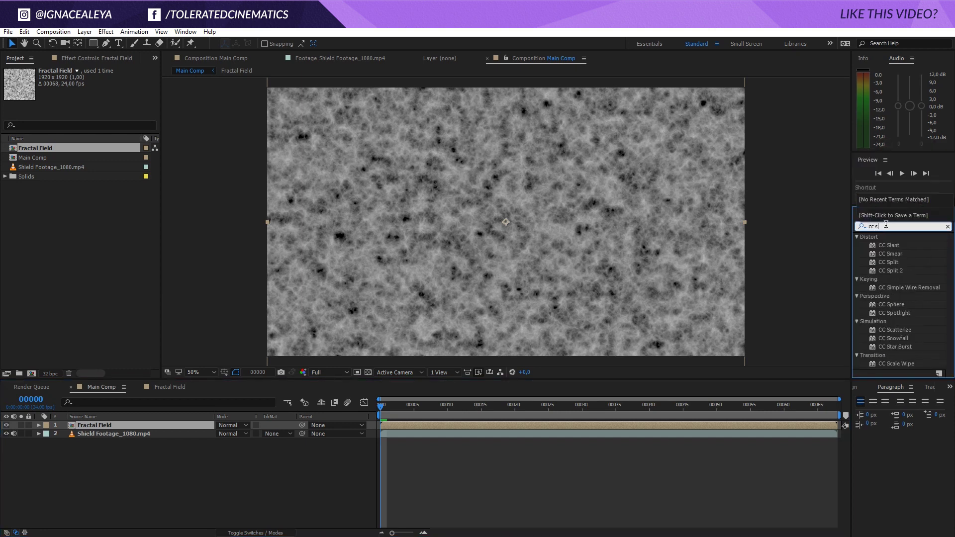
left_click_drag(896, 304, 517, 221)
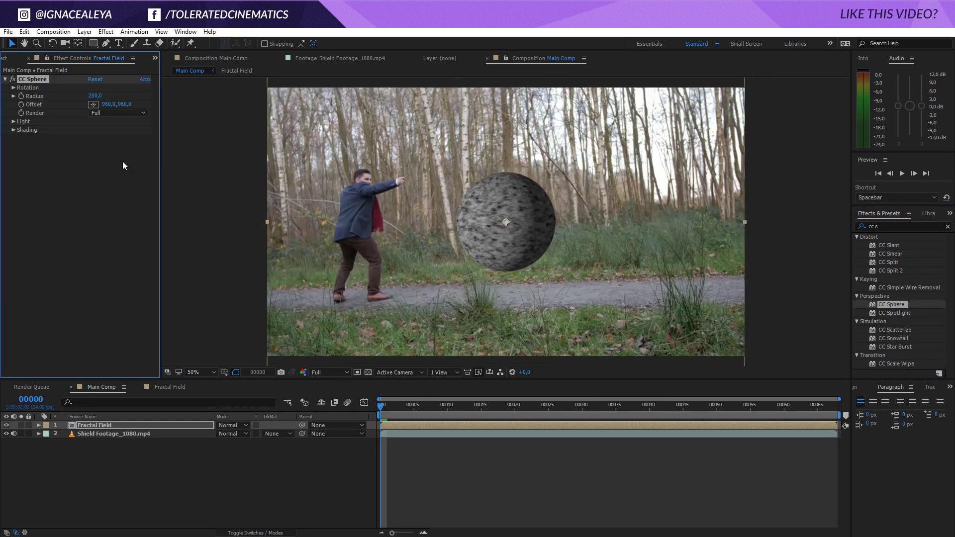
left_click_drag(90, 99, 434, 85)
Set the sphere's shading to Ambient 100 and Diffuse 0
left_click(13, 122)
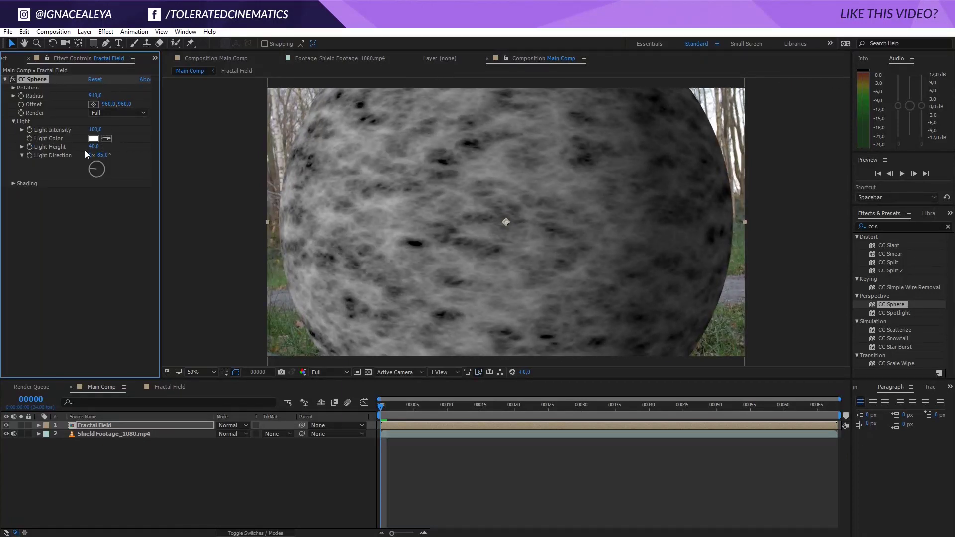
left_click(14, 184)
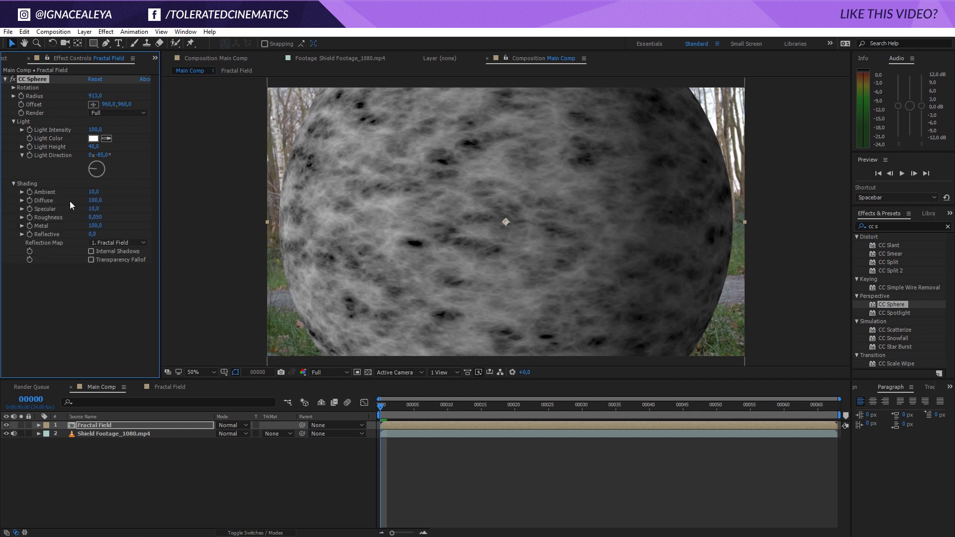
left_click(94, 192)
type("100")
key("Return")
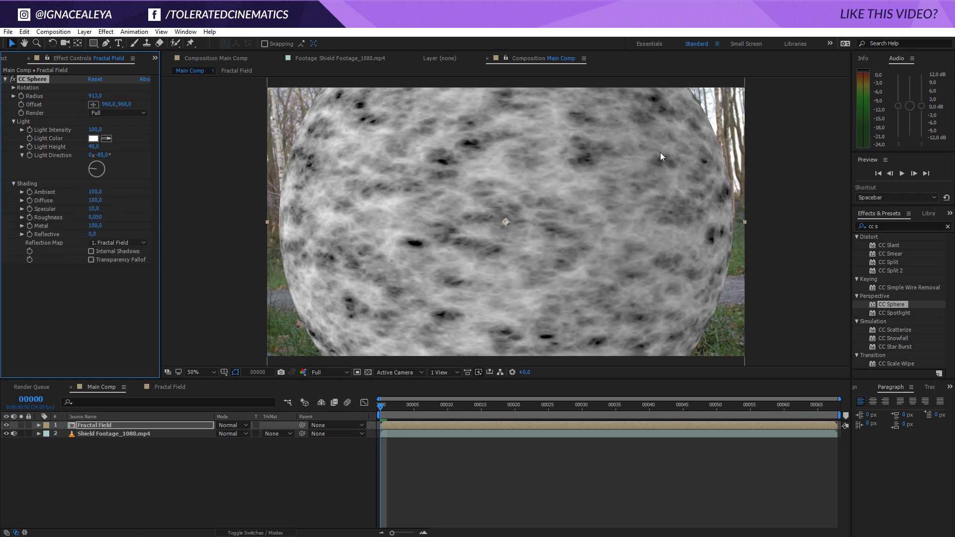
left_click(95, 200)
type("0")
key("Return")
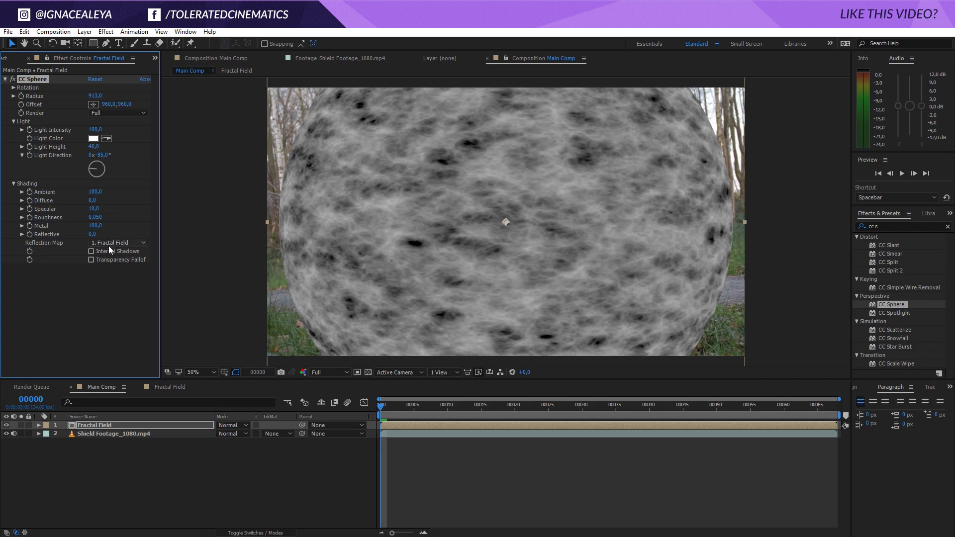
Switch the Fractal Field layer's blending mode to Screen and render only the inside of its sphere
left_click(234, 426)
left_click(306, 228)
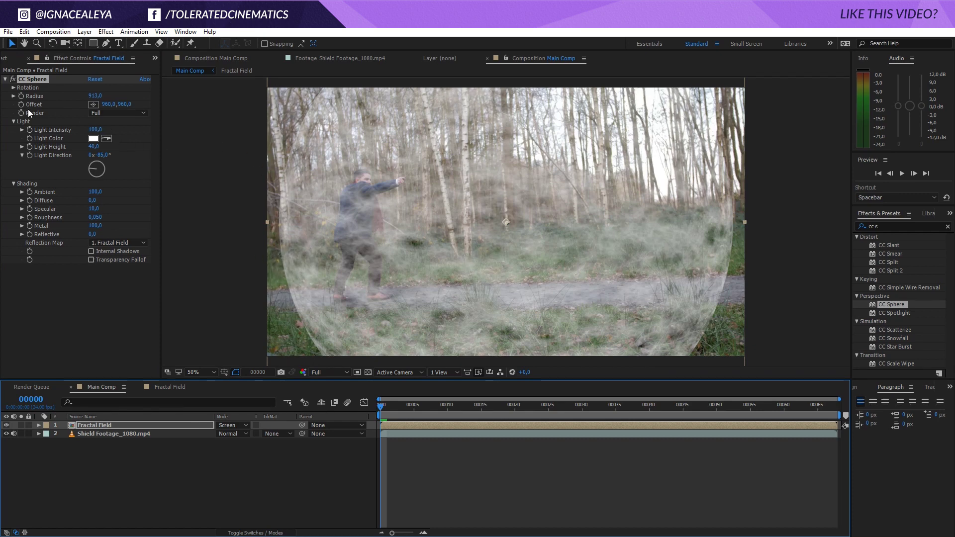
left_click(110, 113)
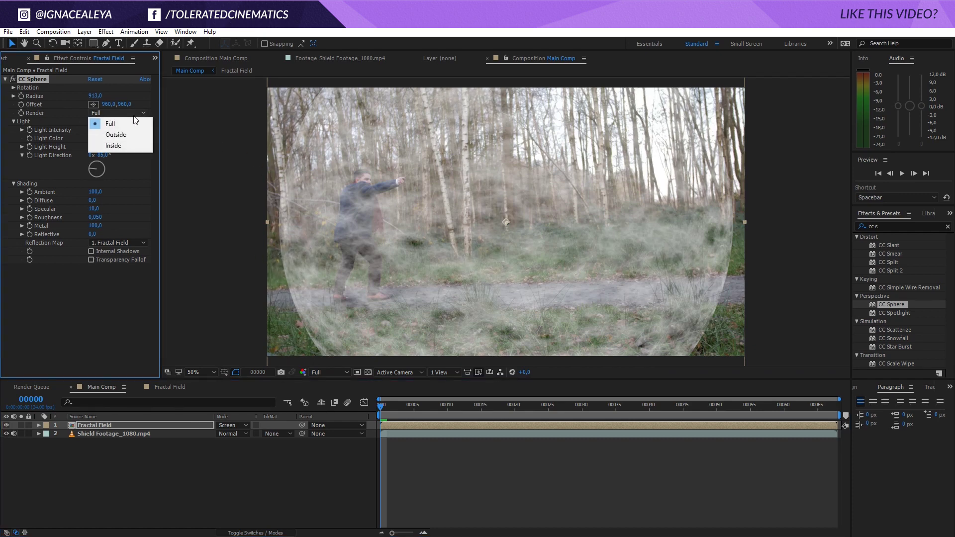
left_click(114, 145)
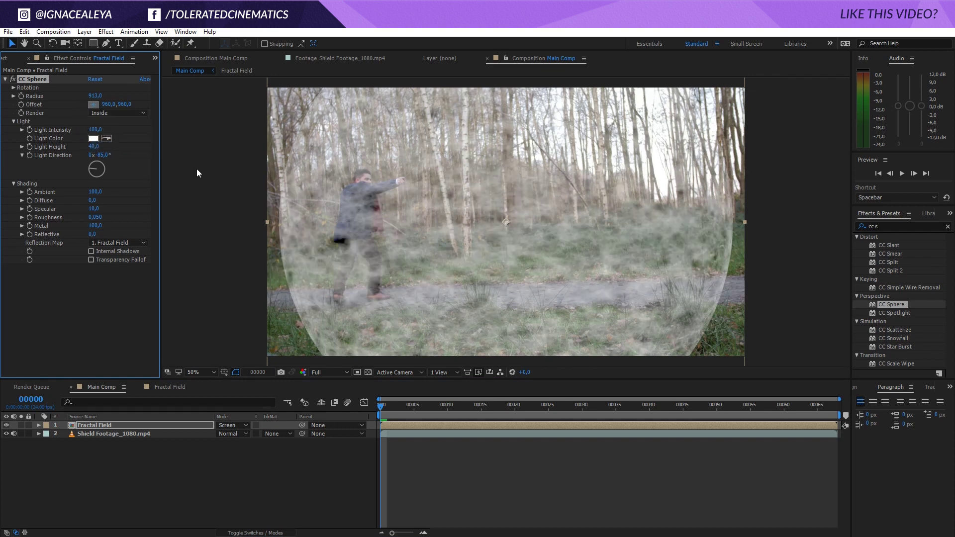
Center the sphere on the man with an offset of about 408, 1009 and rotate it about -63° around Y
left_click(93, 105)
left_click(367, 227)
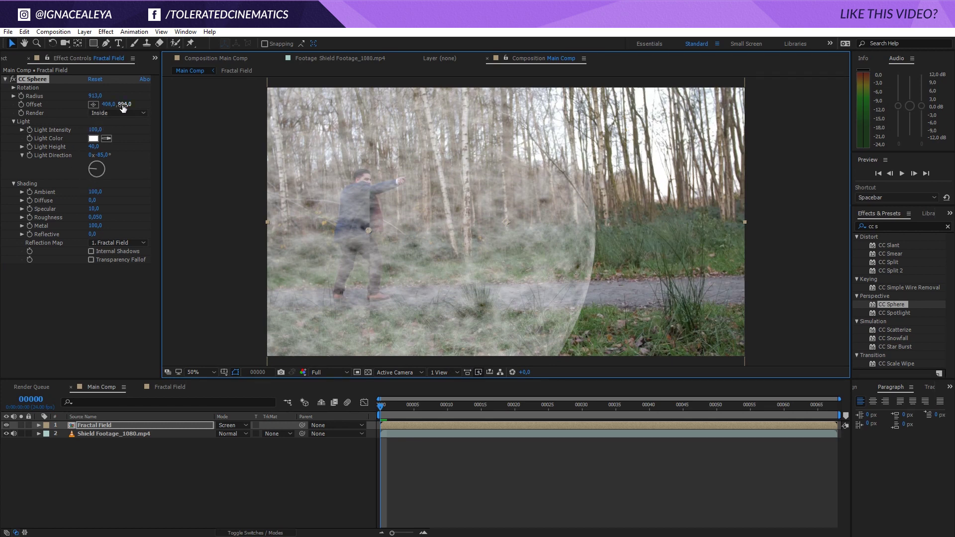
left_click_drag(126, 104, 133, 109)
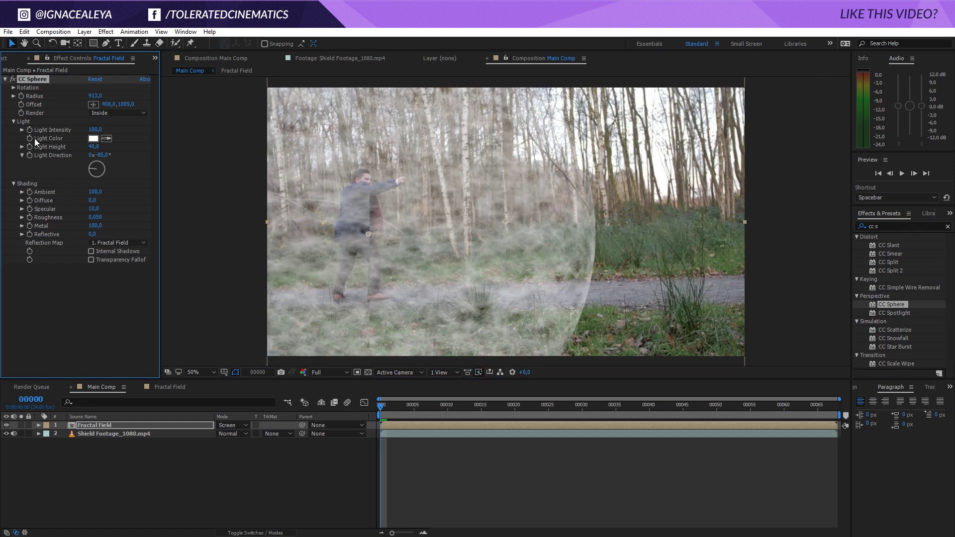
left_click(14, 88)
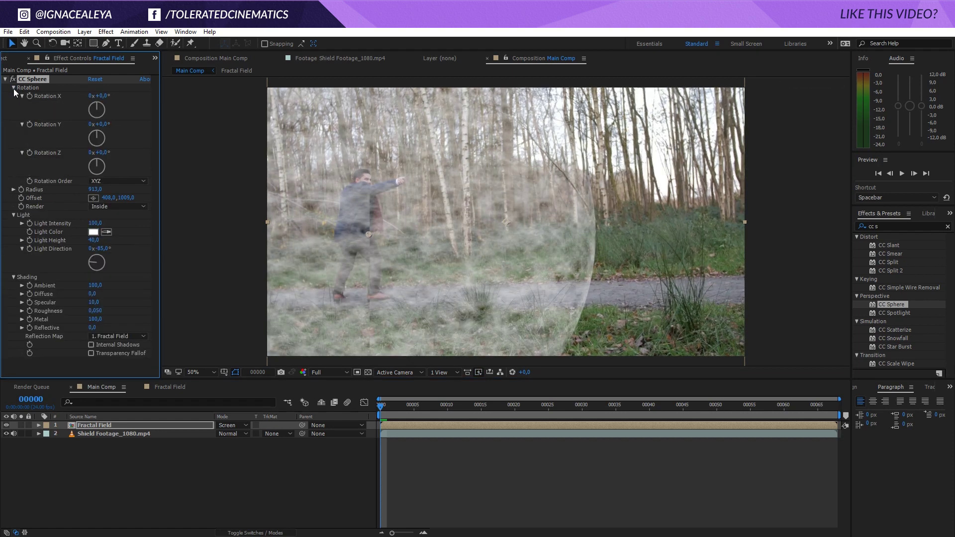
left_click_drag(100, 95, 73, 129)
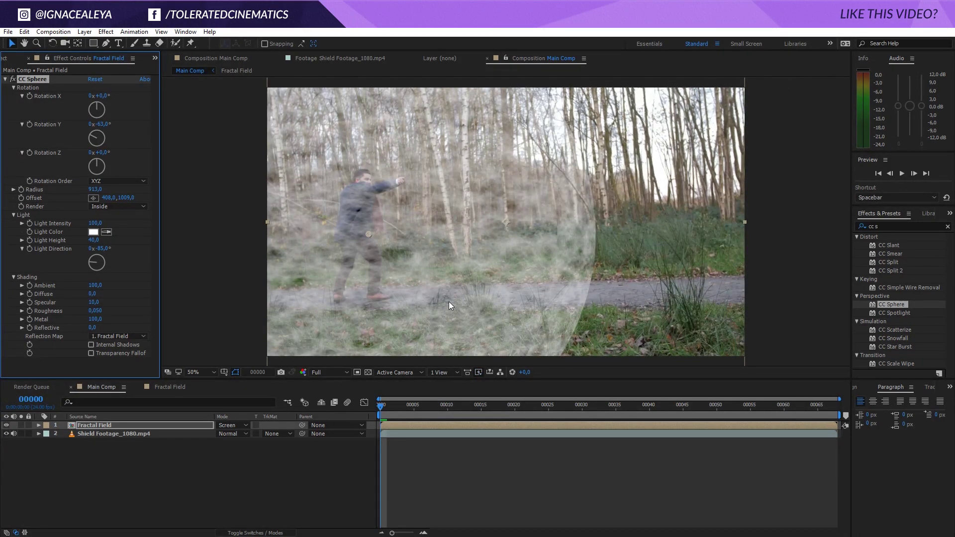
Duplicate the Fractal Field layer and set the upper copy's sphere to render Outside
left_click(204, 426)
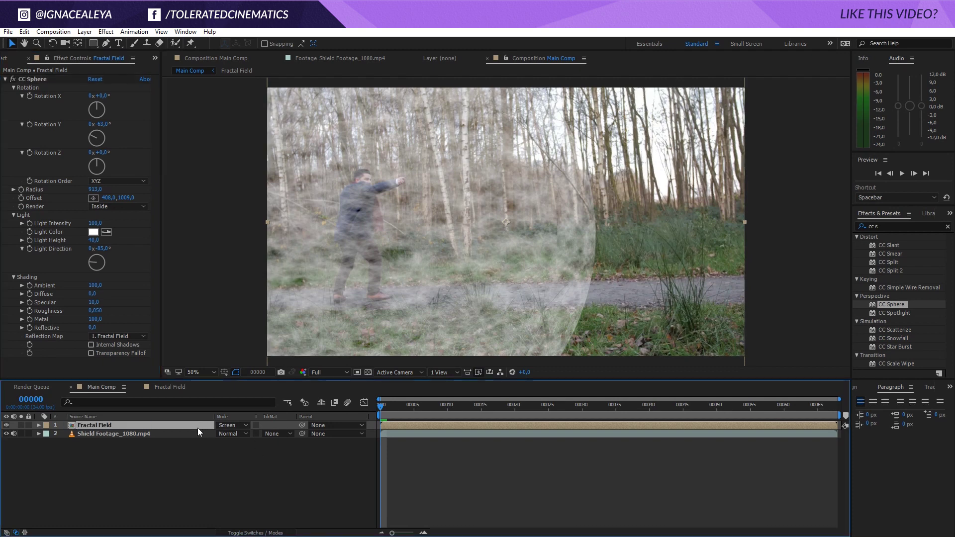
key("ctrl+d")
left_click(120, 113)
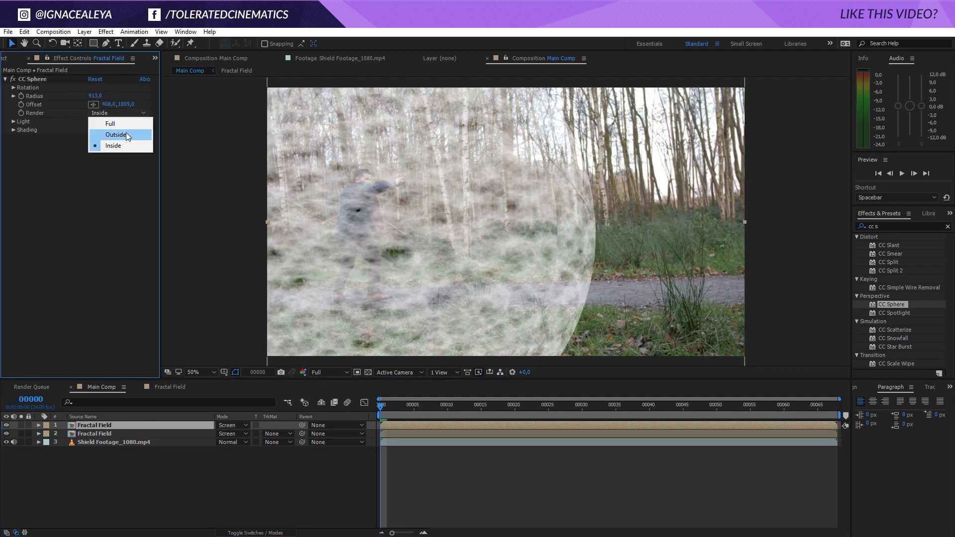
left_click(126, 132)
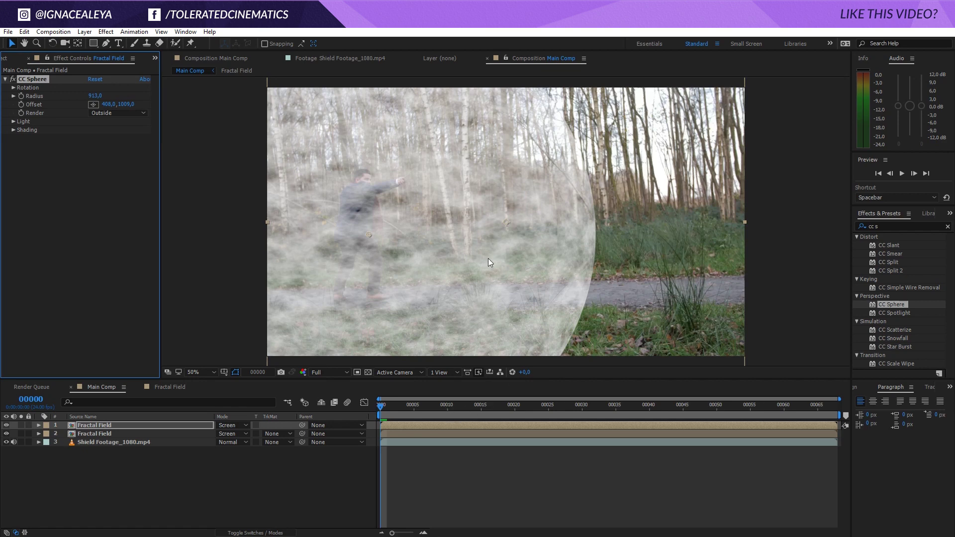
Toggle the lower Fractal Field layer's visibility to compare both sphere halves, and review each layer's sphere settings
left_click(6, 434)
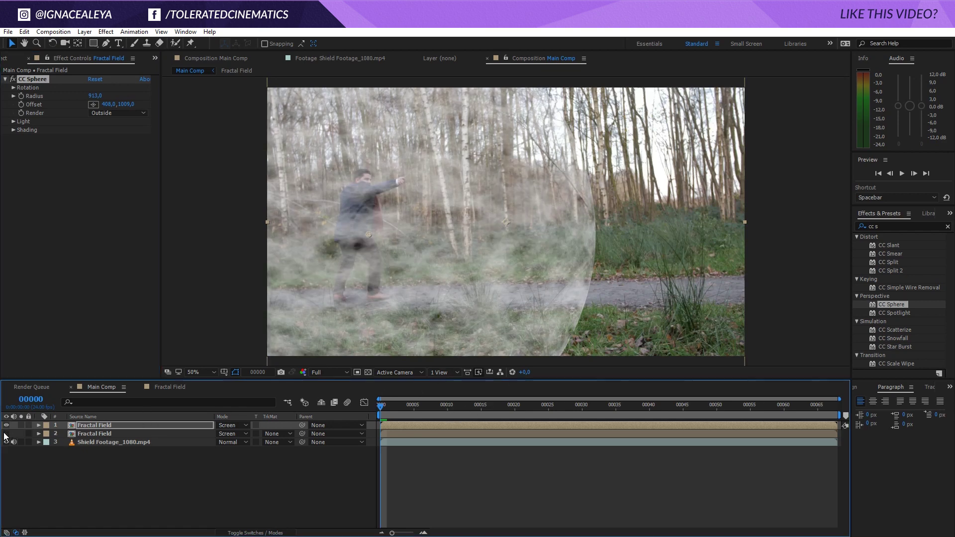
left_click(6, 434)
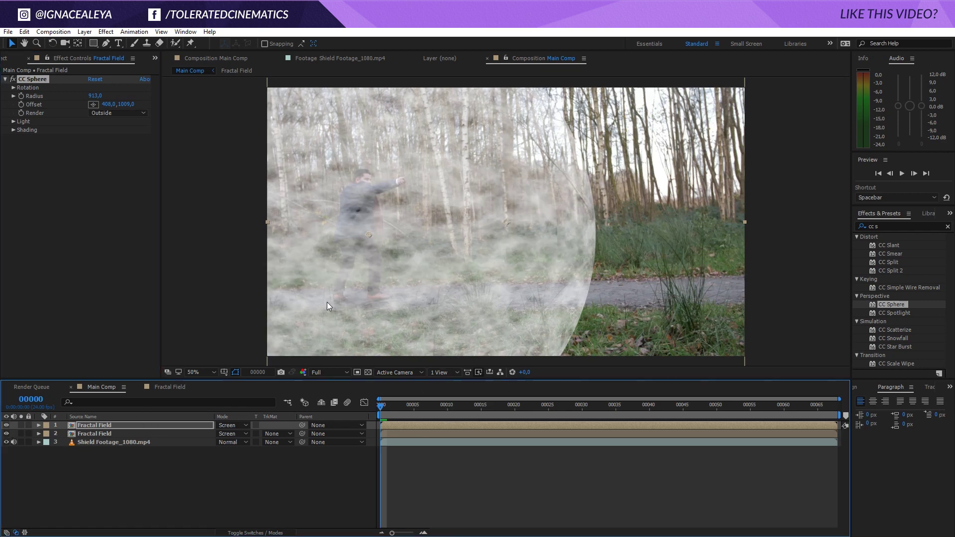
left_click(7, 434)
left_click(7, 434)
left_click(115, 434)
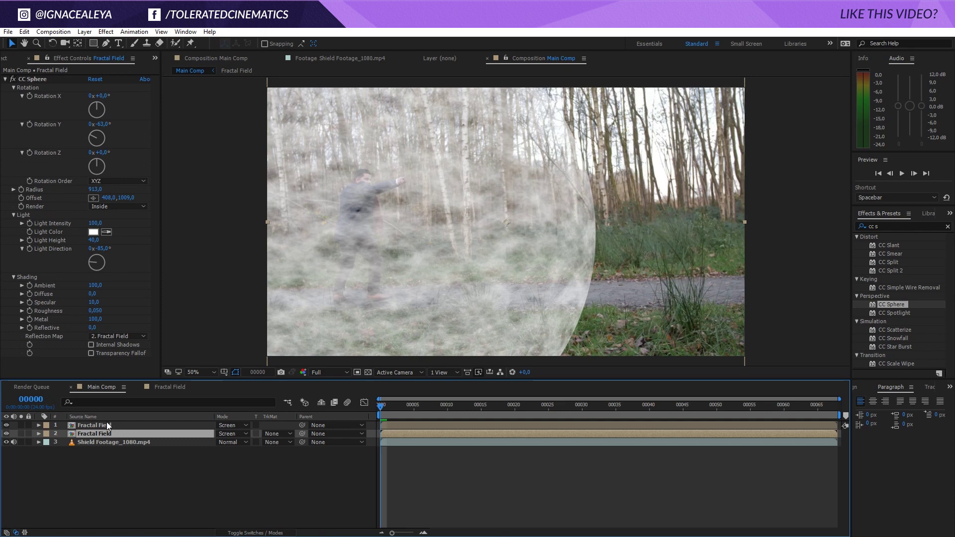
left_click(107, 425)
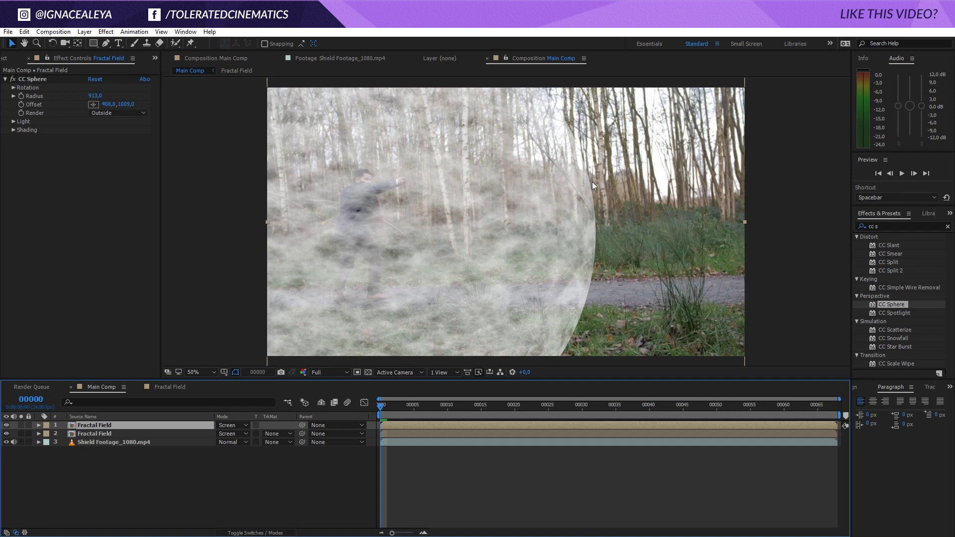
Apply a Gaussian Blur to the upper Fractal Field layer with a blurriness of 5
left_click(105, 31)
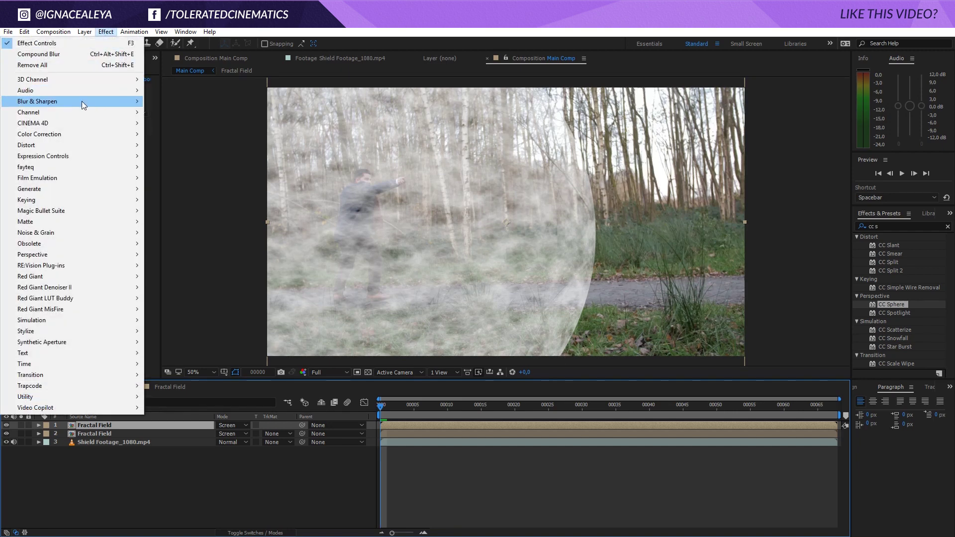
mouse_move(84, 103)
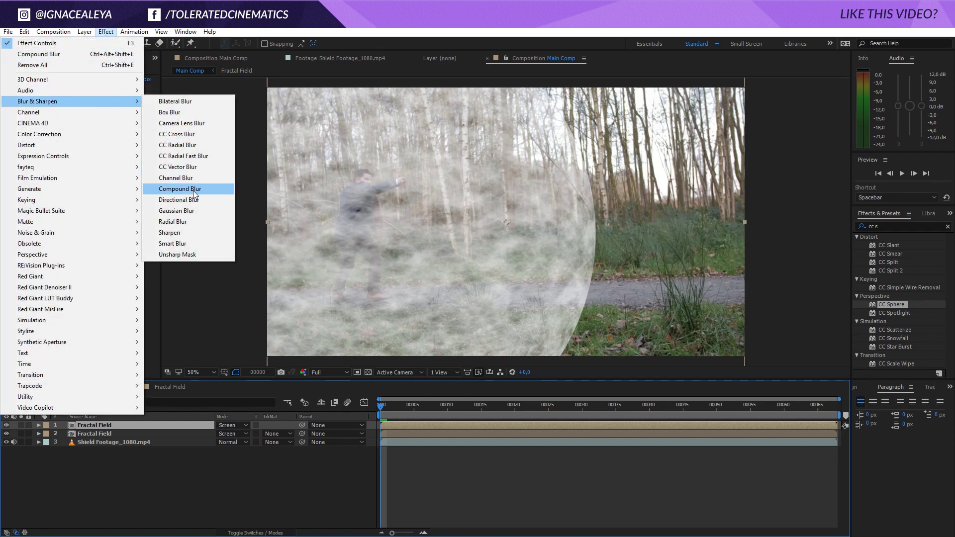
left_click(185, 211)
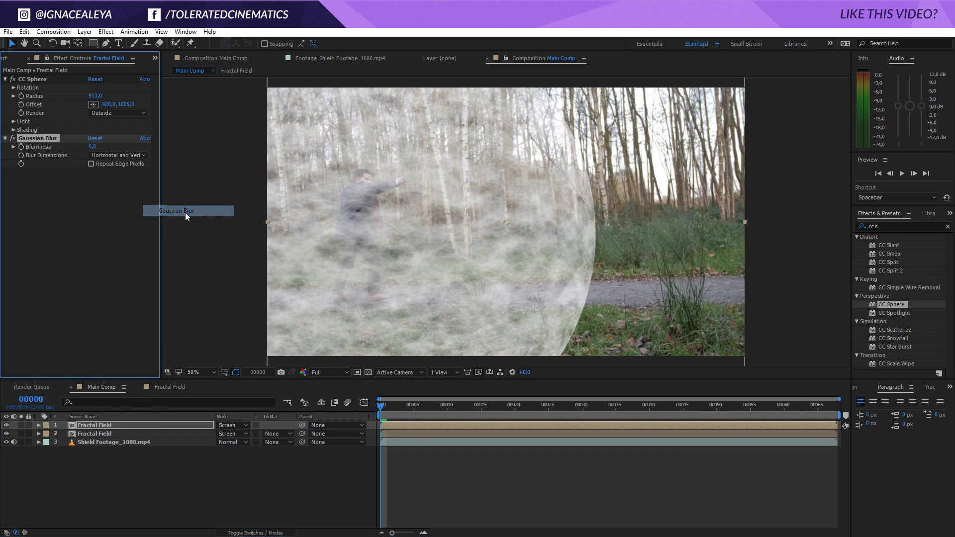
left_click(93, 147)
type("5")
key("Return")
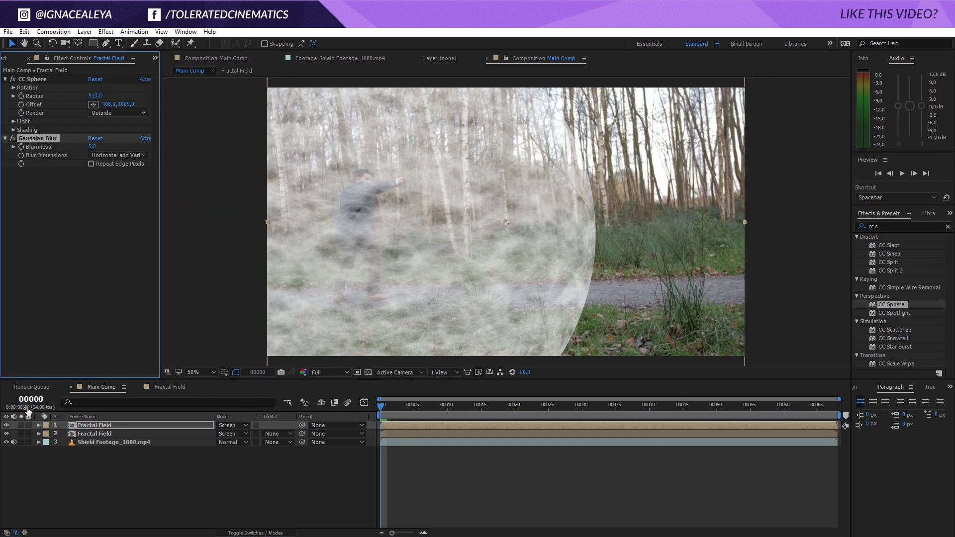
Solo the upper Fractal Field layer and raise its Gaussian Blur blurriness to 10
left_click(21, 426)
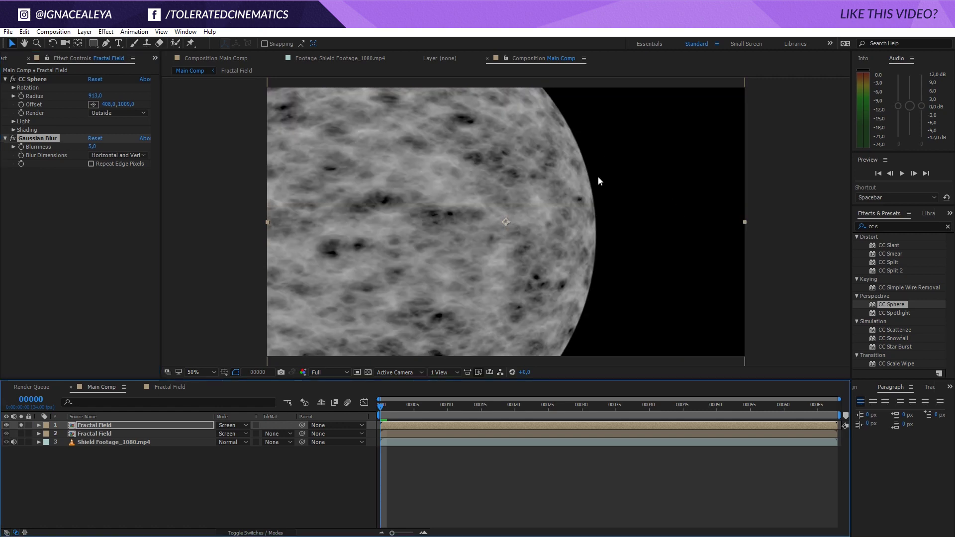
scroll(632, 226, "up", 2)
scroll(631, 229, "down", 1)
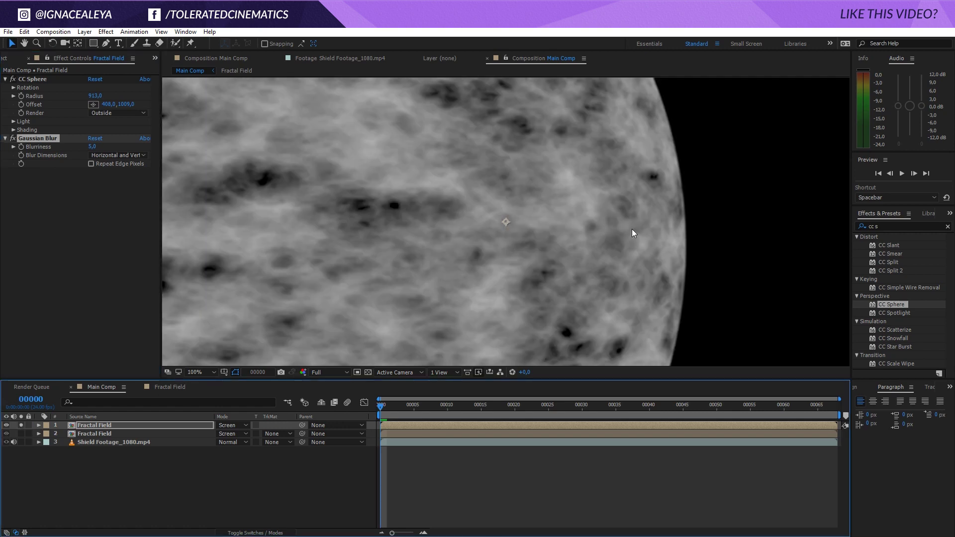
left_click(91, 147)
type("10")
key("Return")
Copy the Gaussian Blur onto the lower Fractal Field layer and unsolo the upper one
scroll(673, 218, "down", 1)
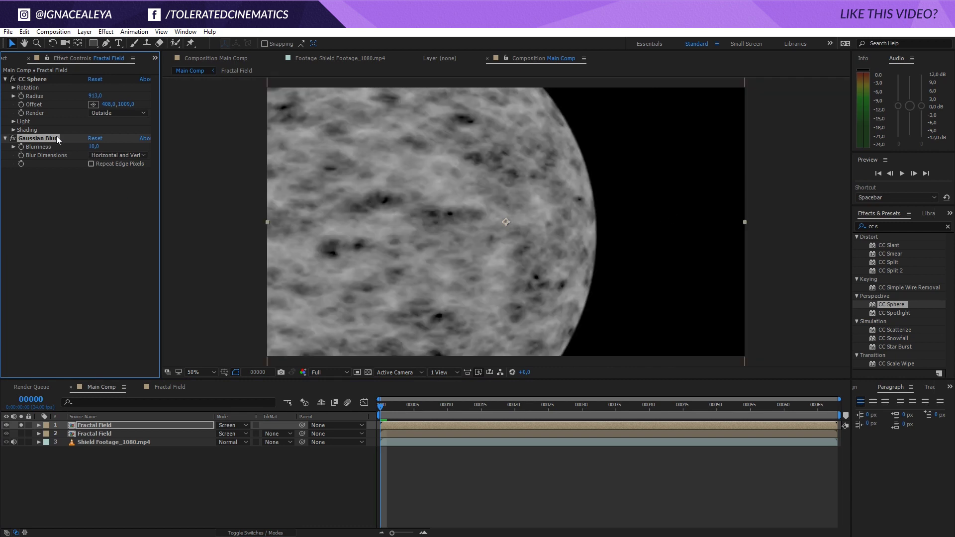
left_click(106, 434)
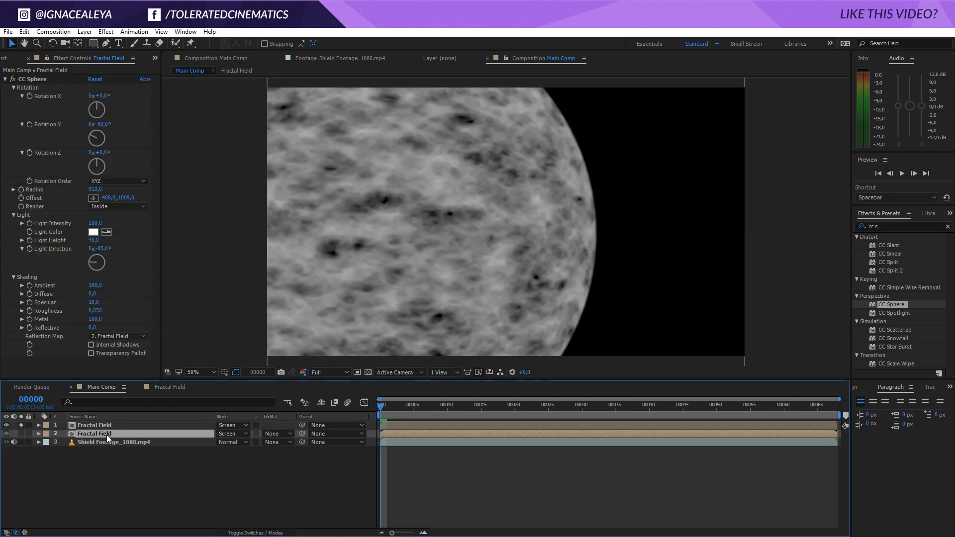
left_click(22, 425)
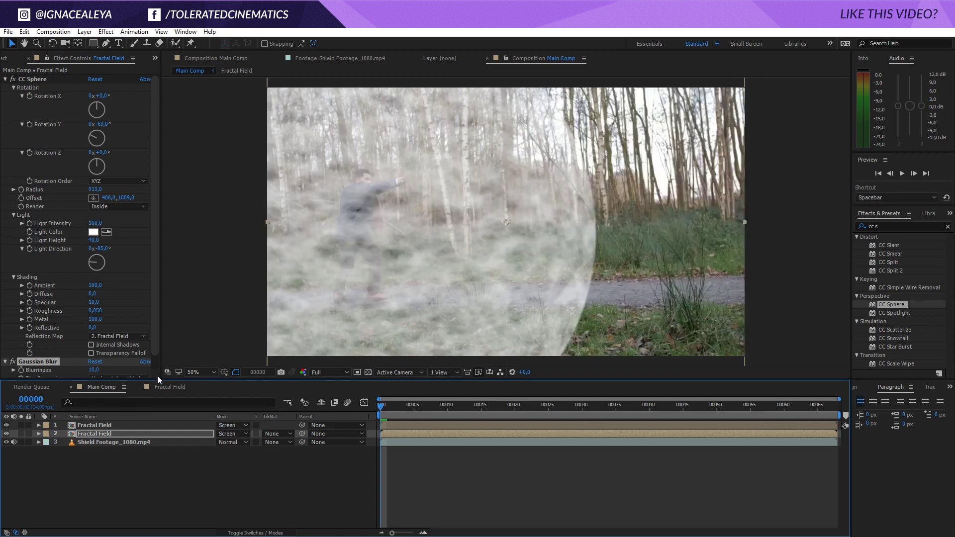
Apply CC Vector Blur to the upper Fractal Field layer and solo that layer
left_click(114, 427)
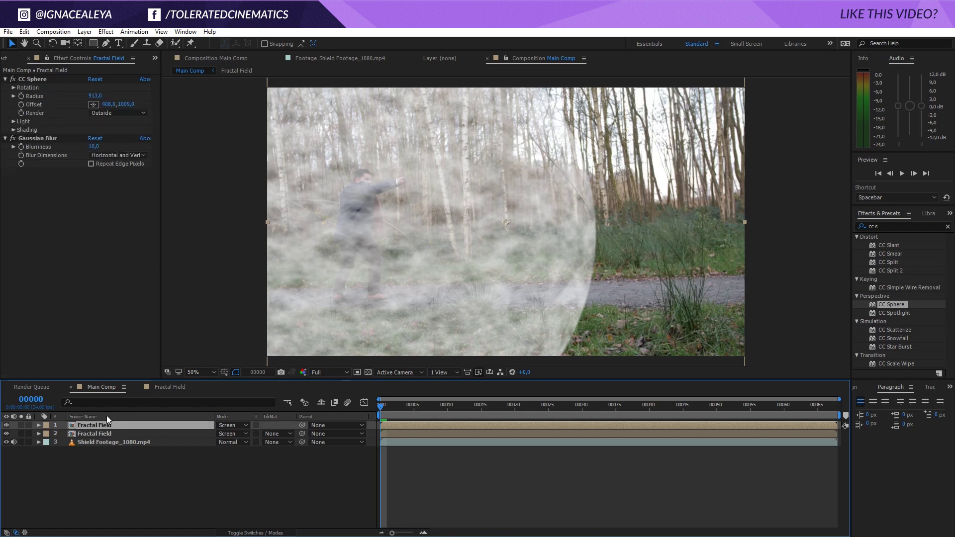
left_click(105, 31)
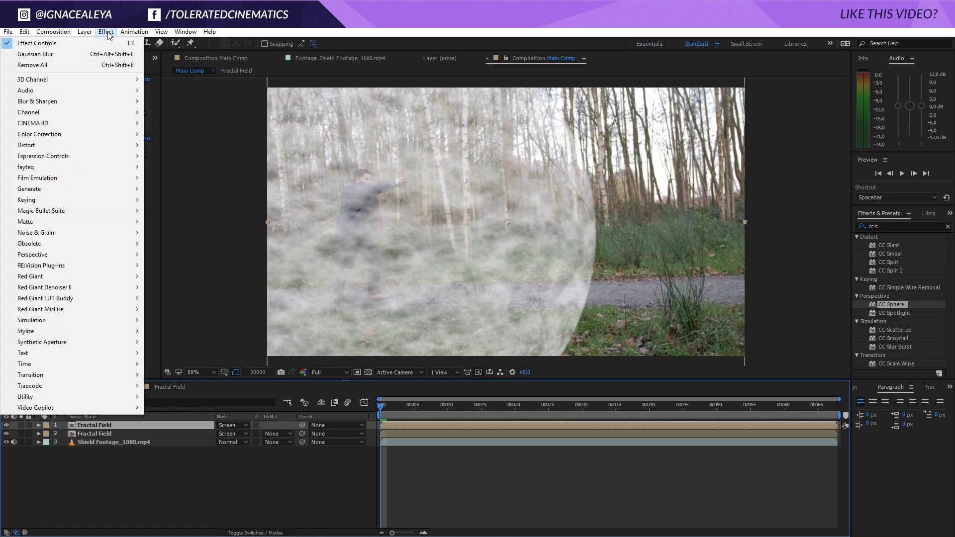
mouse_move(73, 102)
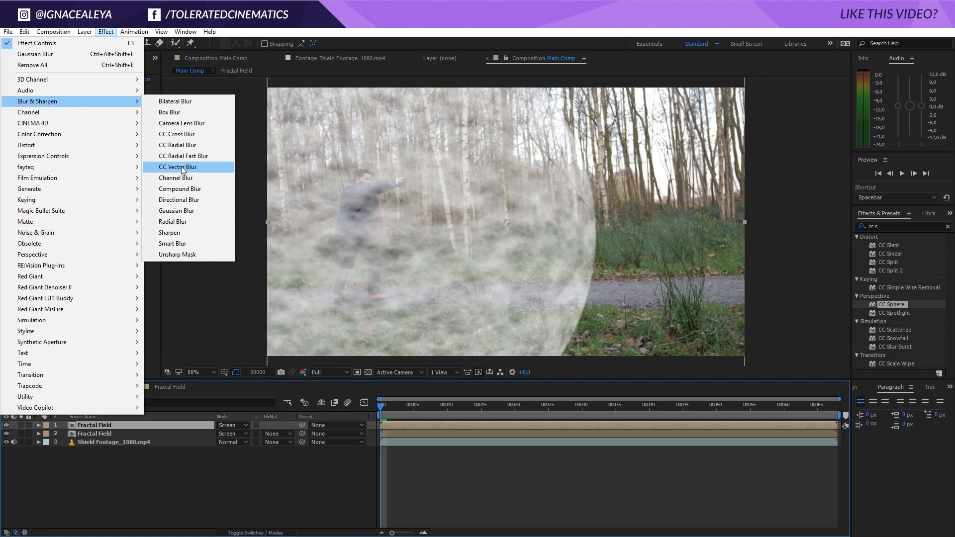
left_click(181, 167)
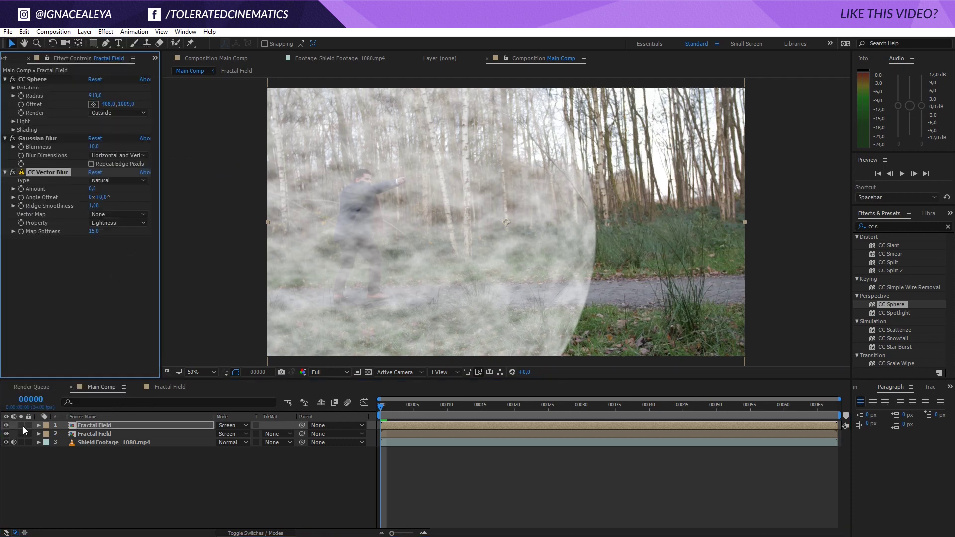
left_click(22, 426)
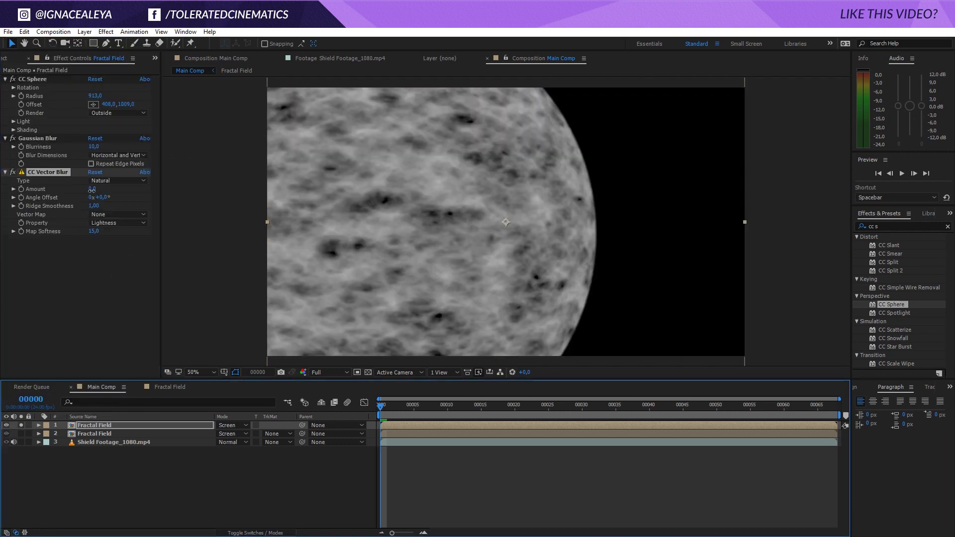
Try negative CC Vector Blur amounts with the Constant Length type, and switch the type back to Natural
left_click_drag(92, 191, 65, 188)
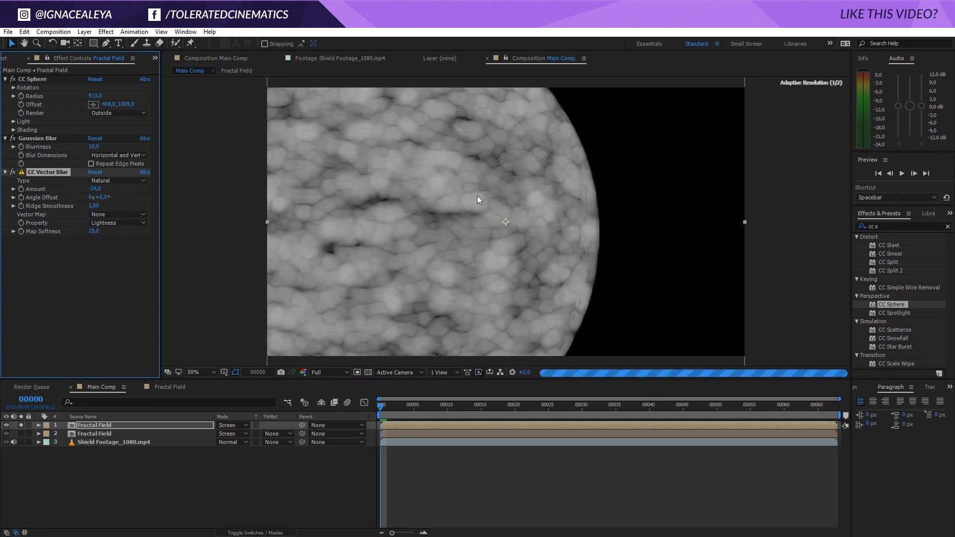
left_click(128, 181)
left_click(134, 202)
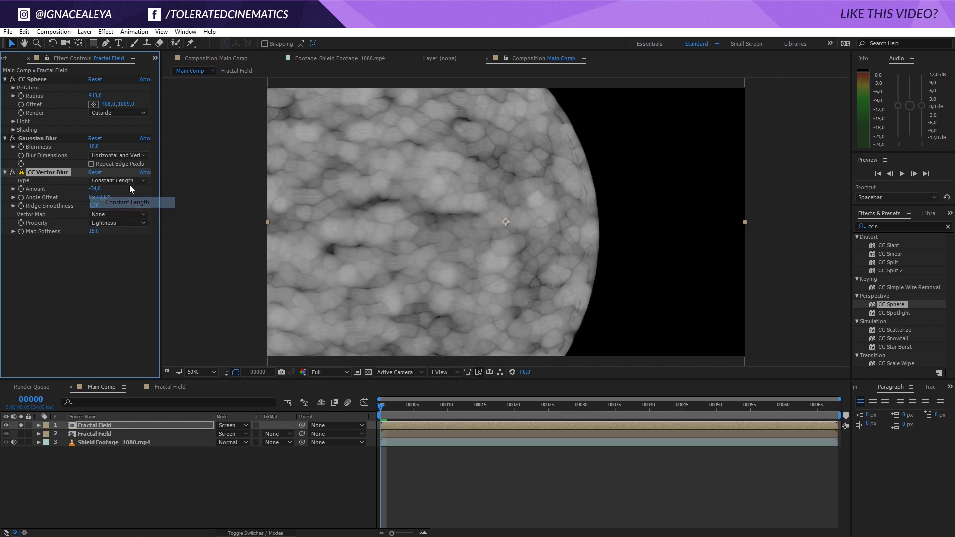
left_click(138, 182)
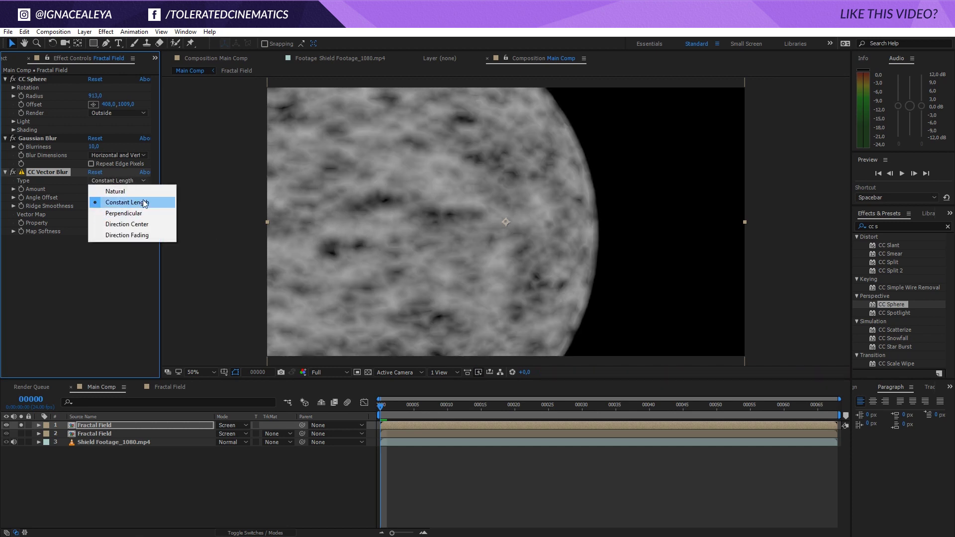
left_click(141, 203)
left_click_drag(94, 189, 77, 190)
left_click(139, 181)
left_click(142, 194)
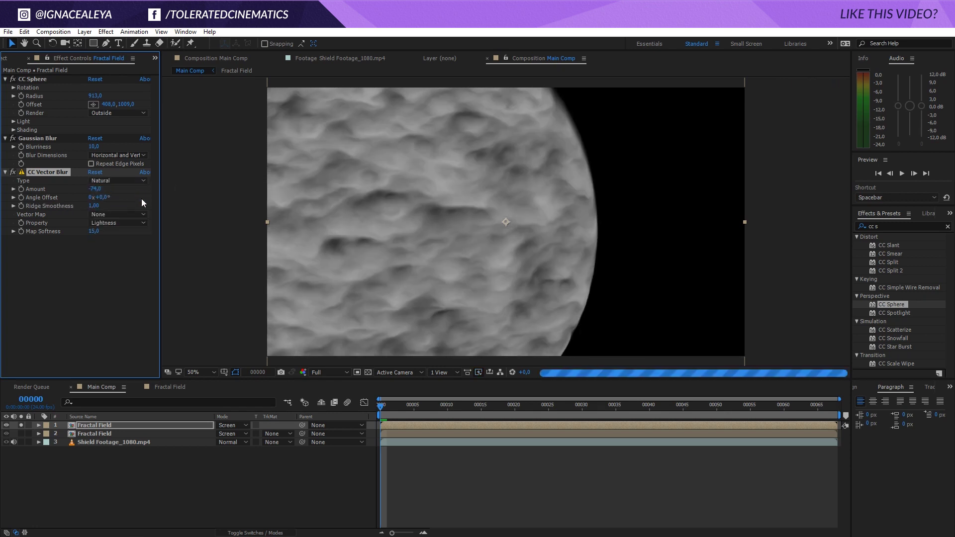
Set the CC Vector Blur amount to -70 on the upper Fractal Field layer
left_click(94, 189)
type("-7")
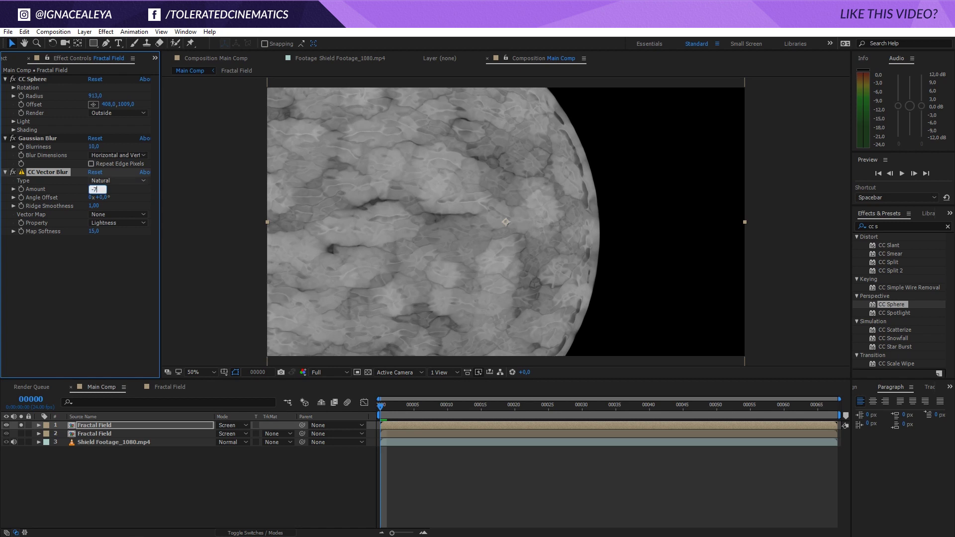
type("0")
key("Return")
Move Gaussian Blur below CC Vector Blur on the upper layer, and copy CC Vector Blur to the lower Fractal Field layer
left_click_drag(40, 136, 70, 280)
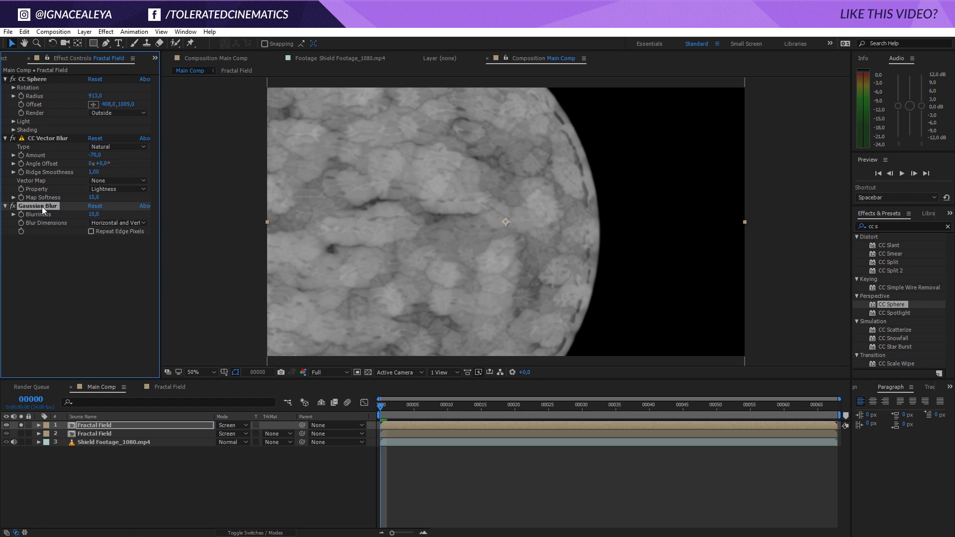
left_click(47, 137)
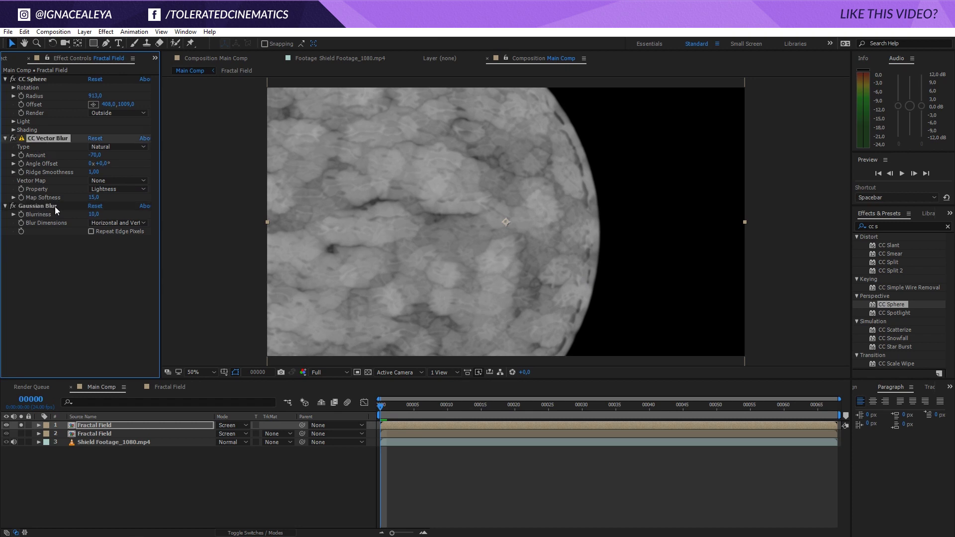
left_click(87, 434)
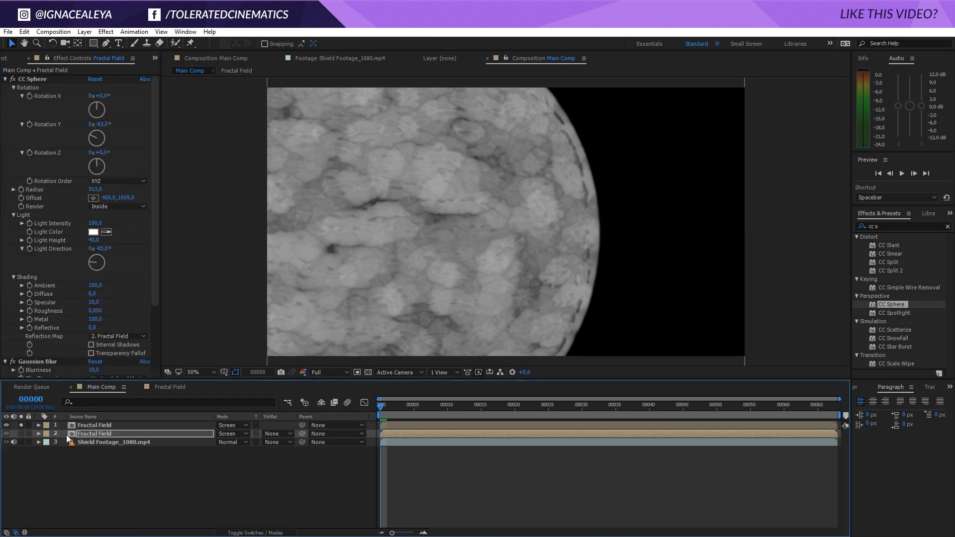
Lower the Fractal Noise brightness inside the Fractal Field composition, and unsolo the upper Fractal Field layer back in Main Comp
left_click(109, 427)
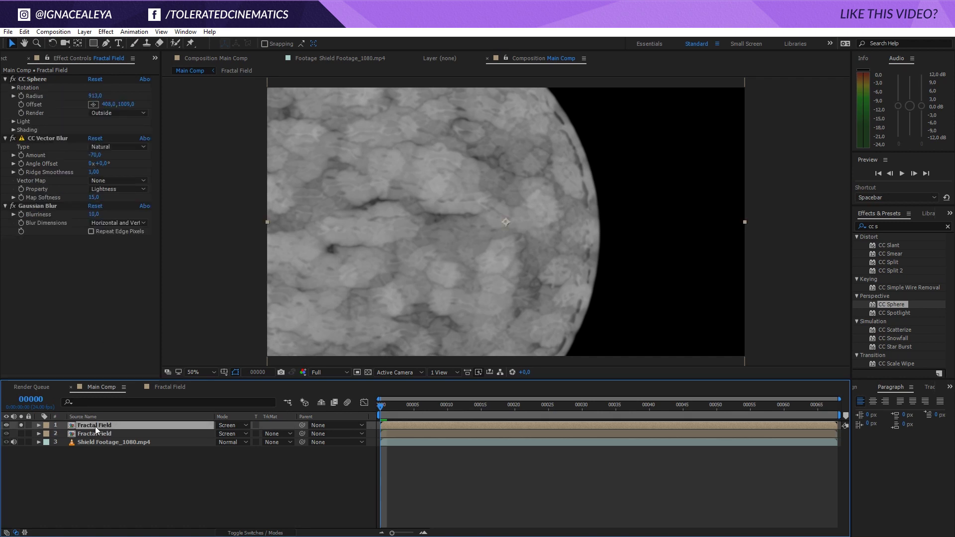
double_click(94, 426)
left_click(106, 425)
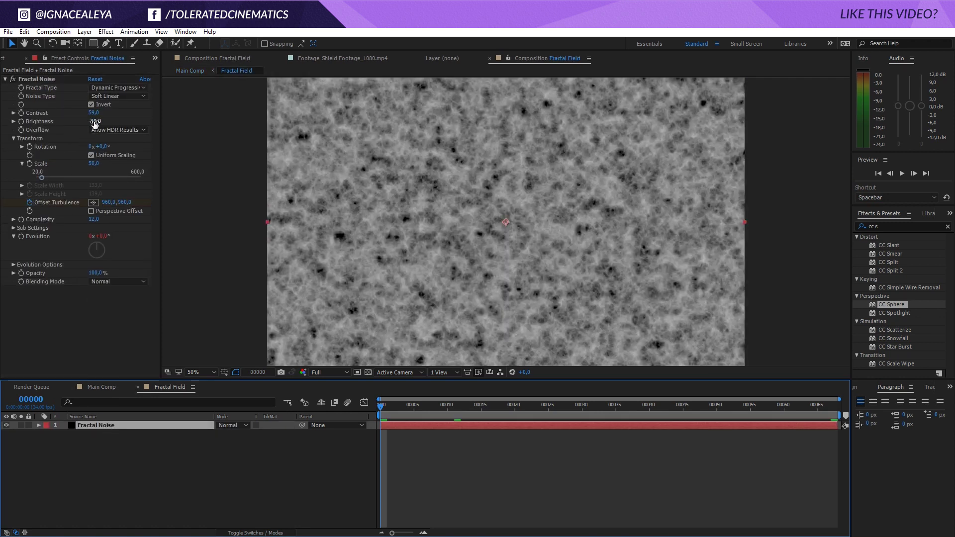
left_click_drag(94, 122, 84, 122)
left_click(106, 387)
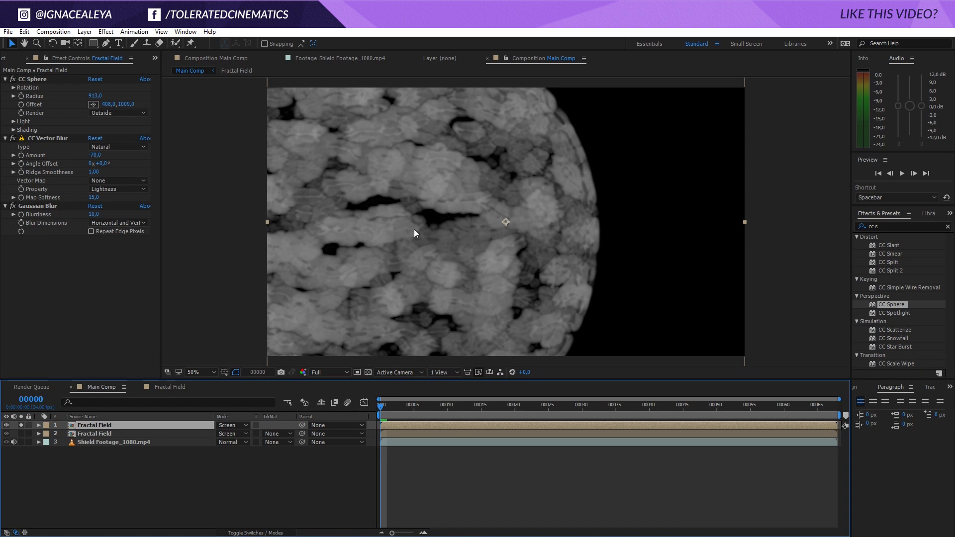
left_click(22, 425)
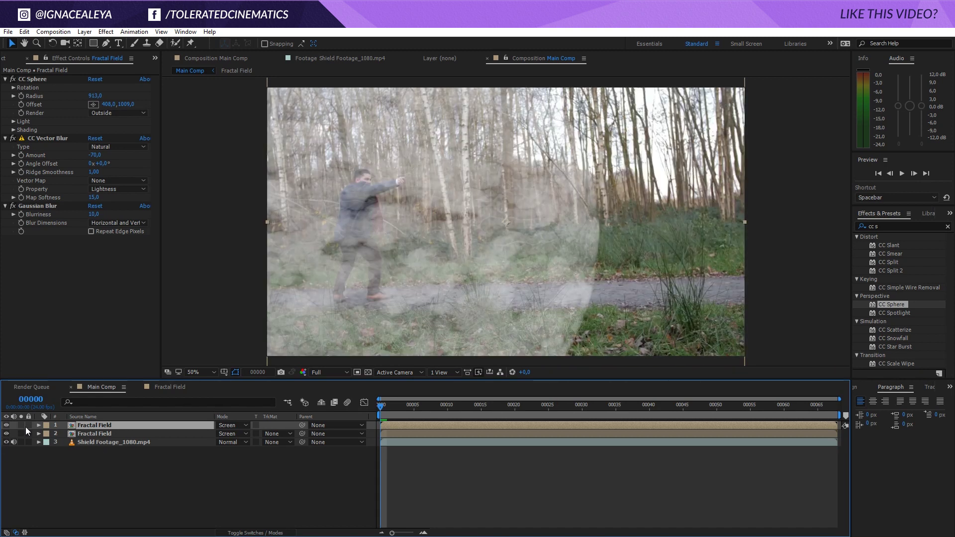
Pre-compose both Fractal Field layers into a new composition named Shield_FX
left_click(106, 435)
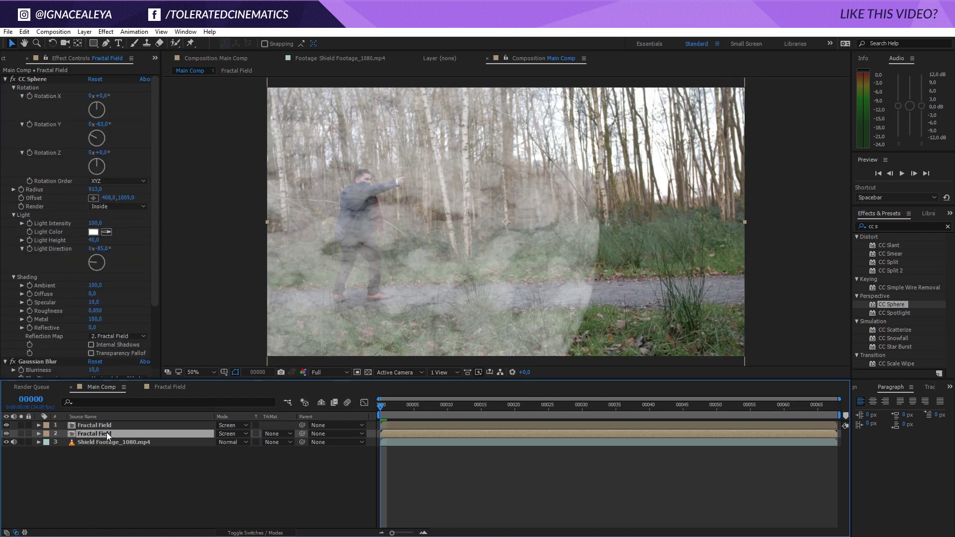
left_click(112, 425, "ctrl")
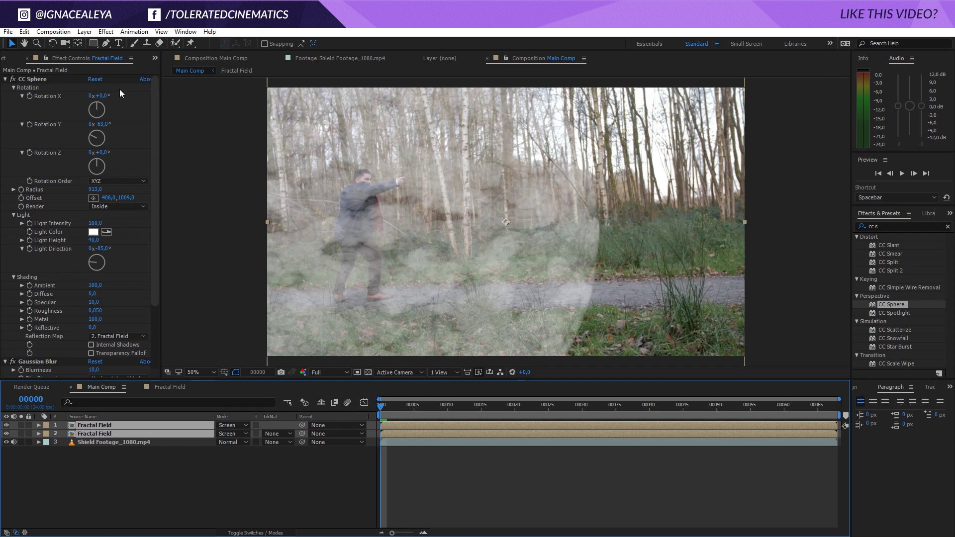
left_click(85, 32)
left_click(72, 402)
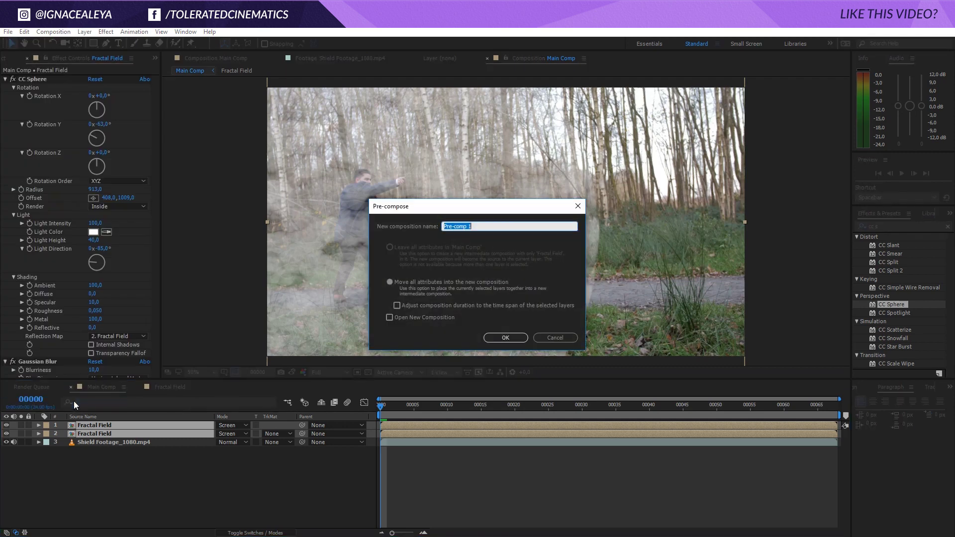
type("Shield_FX")
key("Return")
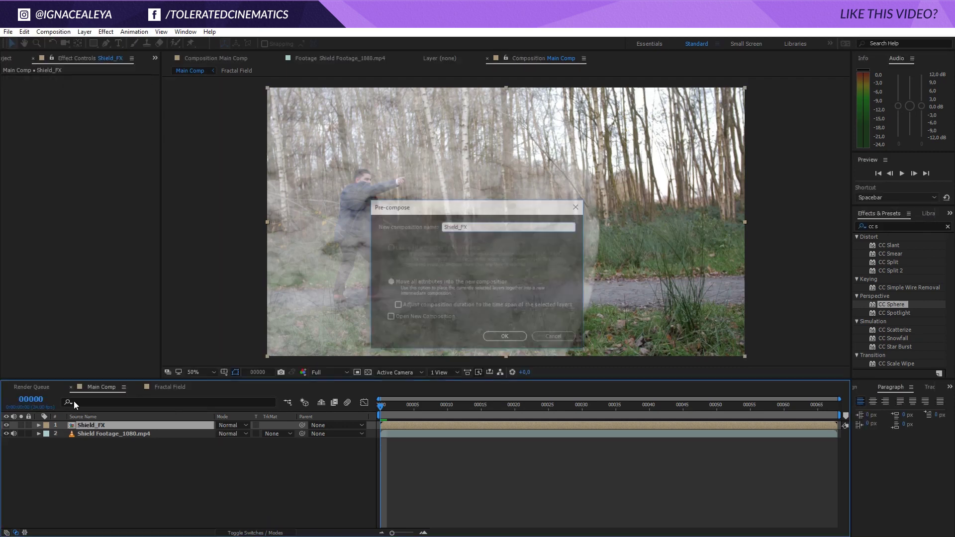
Set the Shield_FX layer's blending mode to Screen
left_click(232, 425)
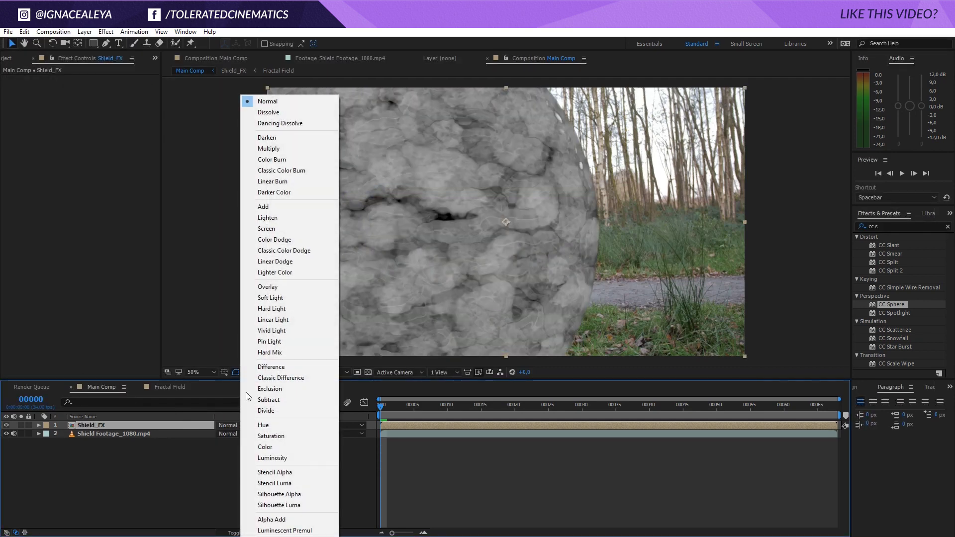
left_click(287, 232)
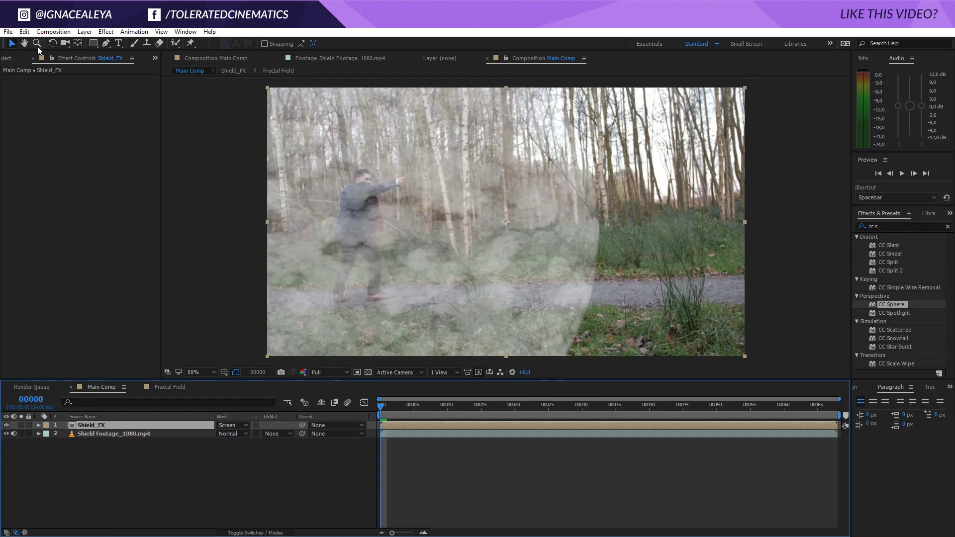
left_click(105, 31)
Duplicate the Shield_FX layer and hide the lower copy
left_click(191, 426)
key("ctrl+d")
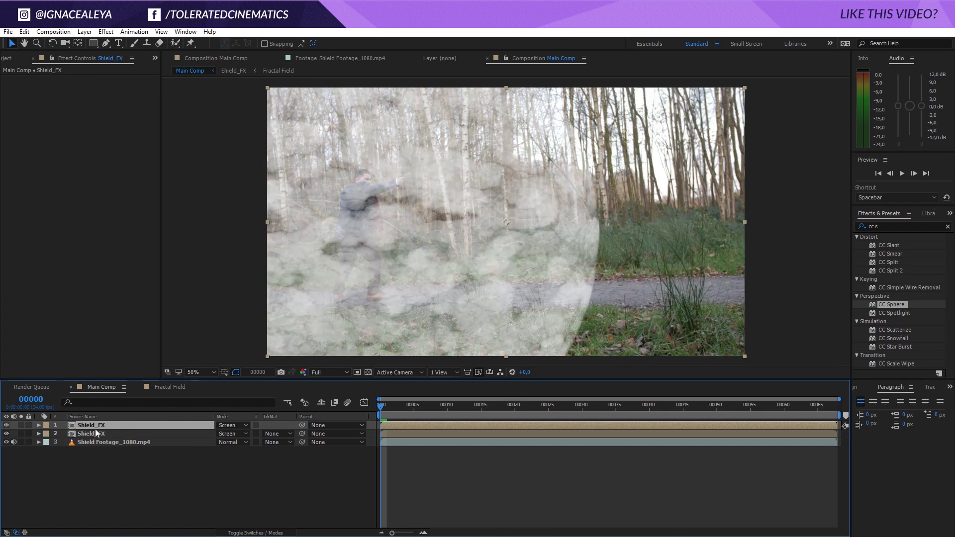
left_click(6, 434)
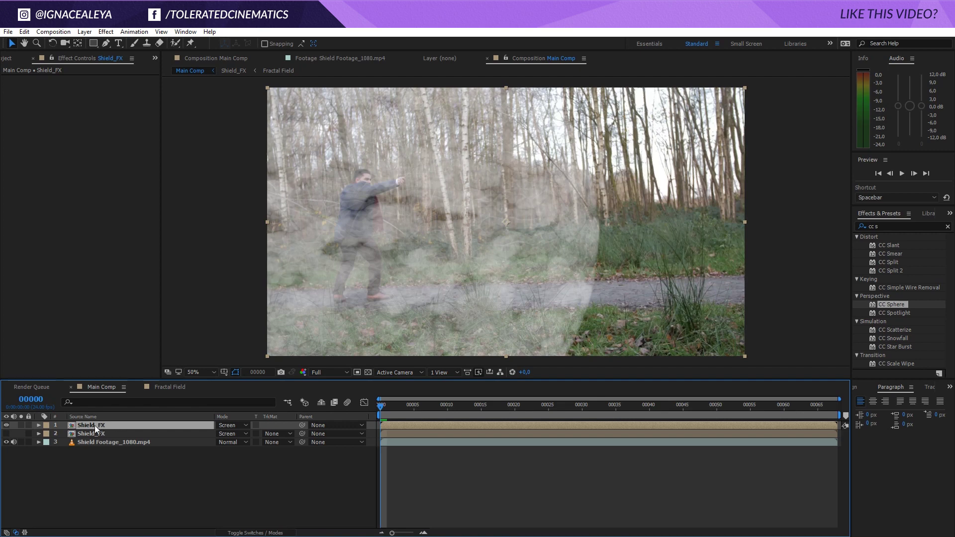
Apply the Curves effect to the upper Shield_FX layer and shape its RGB curve into an S for more contrast
left_click(106, 31)
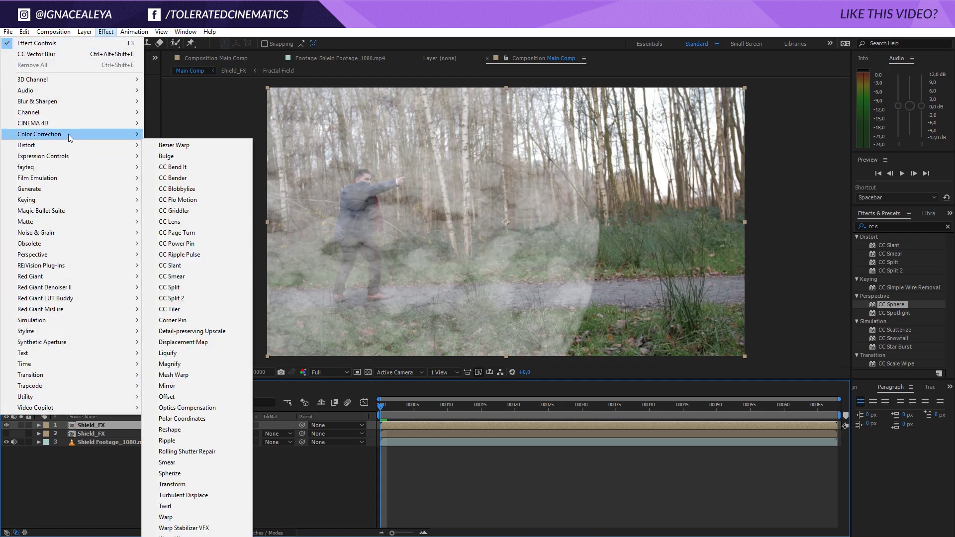
mouse_move(74, 134)
left_click(169, 331)
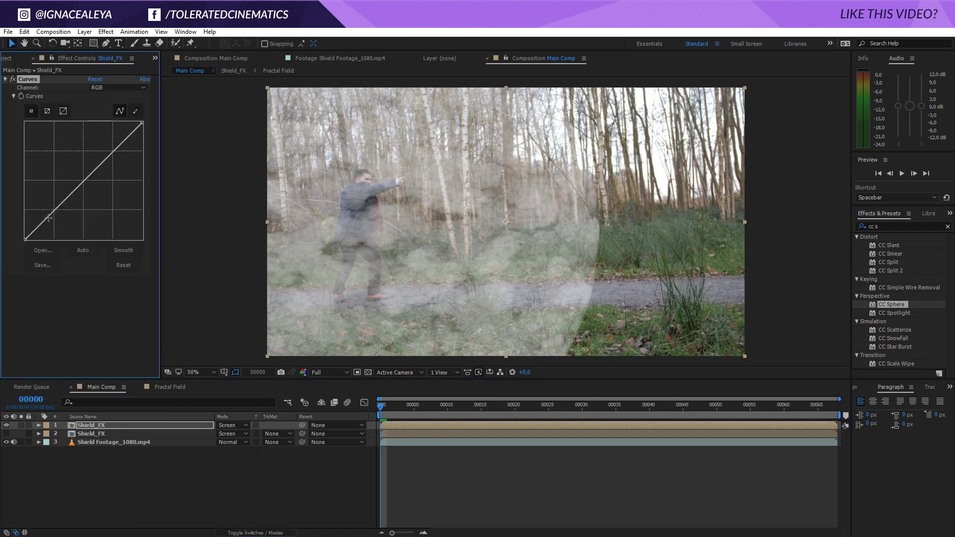
left_click_drag(49, 215, 95, 160)
left_click(78, 203)
left_click_drag(55, 221, 54, 218)
left_click(13, 79)
left_click(13, 79)
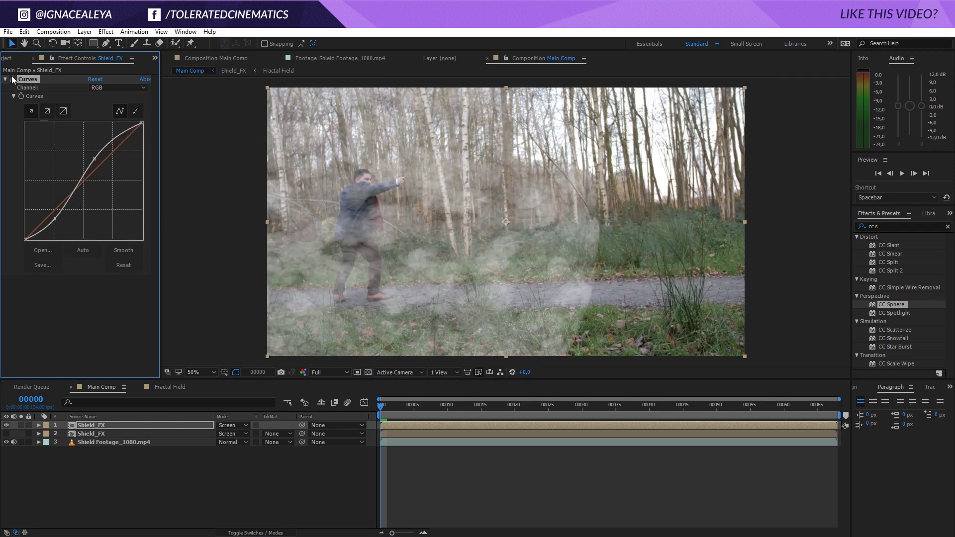
Raise the Blue curve and pull down the Red curve of the upper Shield_FX layer to tint the shield blue
left_click(119, 87)
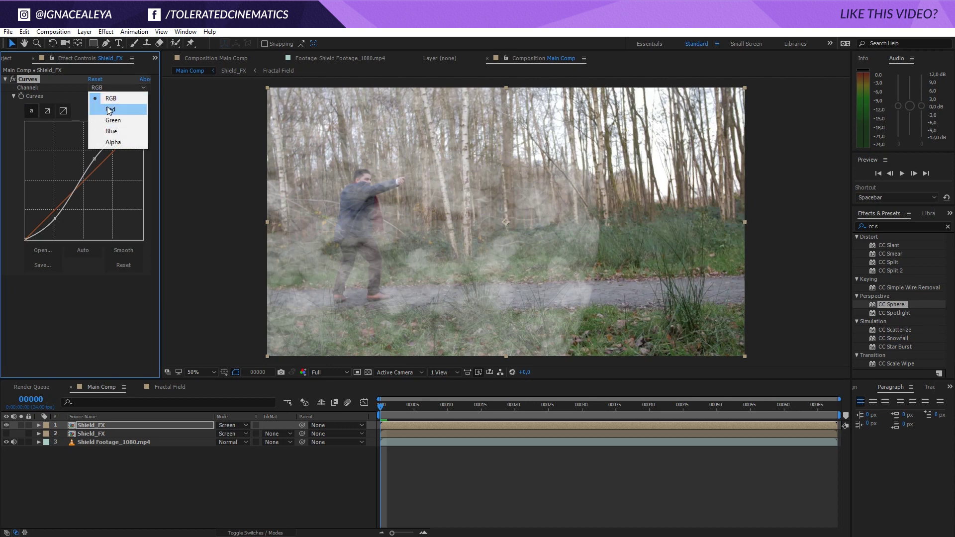
left_click(113, 131)
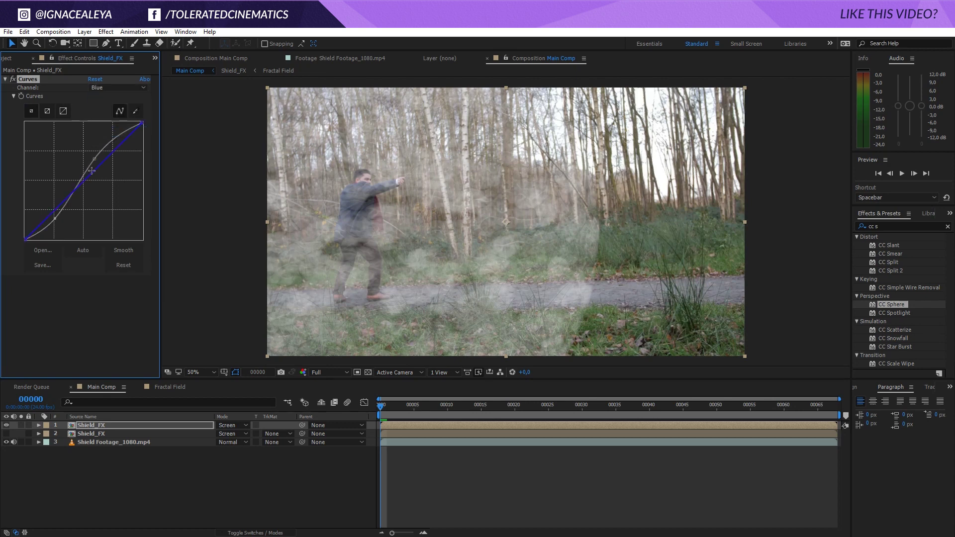
left_click_drag(91, 173, 84, 160)
left_click(119, 87)
left_click(119, 110)
mouse_move(100, 162)
left_mouse_down()
mouse_move(107, 170)
mouse_move(108, 152)
left_mouse_up()
Shape the Green curve into a gentle S and compare the shield with Curves switched off and on
left_click(119, 88)
left_click(113, 121)
left_click_drag(67, 204, 61, 210)
left_click_drag(107, 151, 106, 150)
left_click_drag(59, 210, 59, 208)
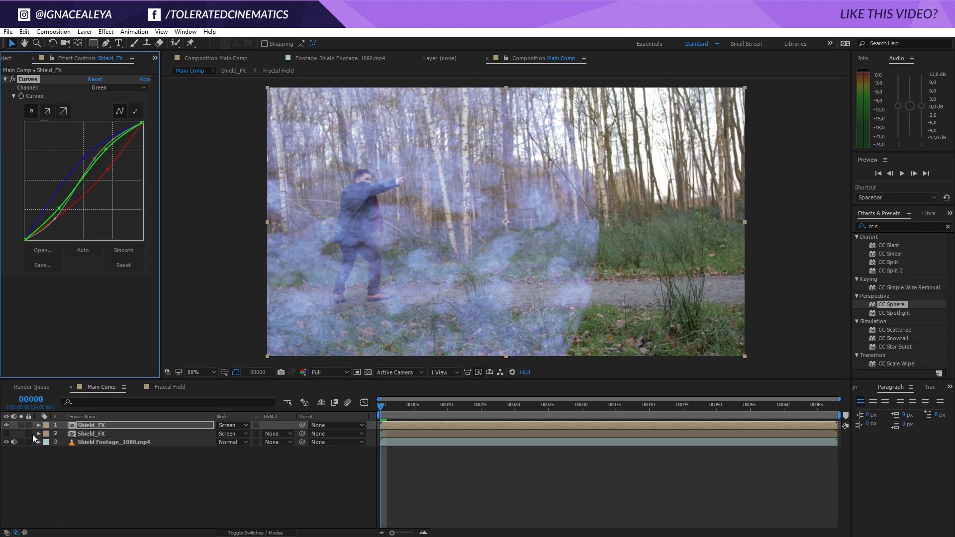
left_click(13, 80)
left_click(14, 81)
left_click(14, 80)
left_click(13, 81)
Draw a closed four-point Pen mask on the upper Shield_FX layer covering the ground below the man's feet
double_click(106, 426)
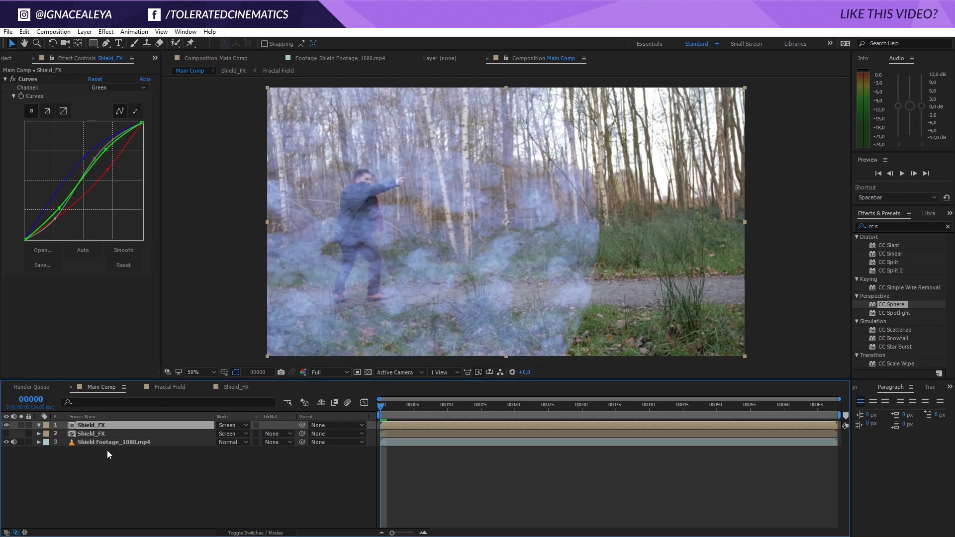
left_click(106, 450)
left_click(108, 426)
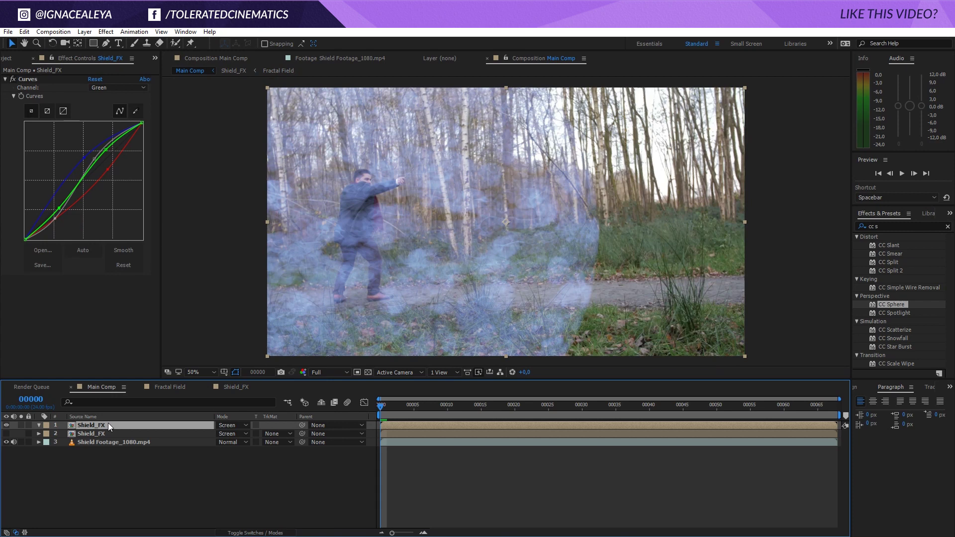
left_click(107, 44)
key("comma")
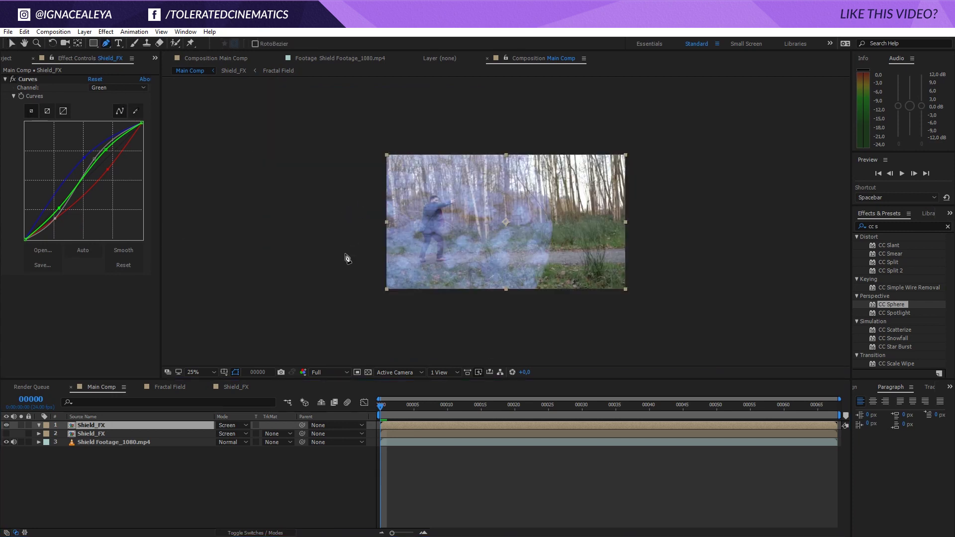
left_click(360, 262)
left_click(586, 254)
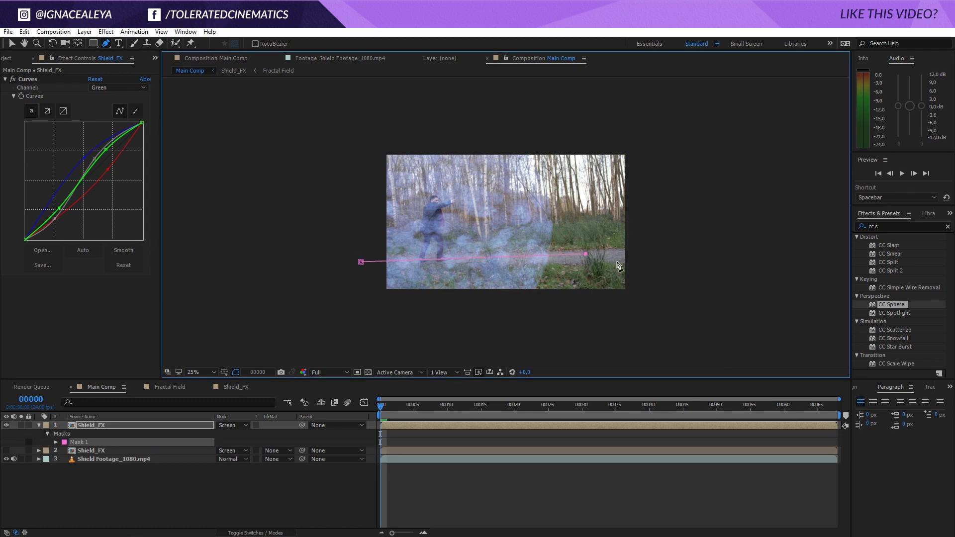
left_click(628, 322)
left_click(317, 336)
left_click(360, 261)
key("period")
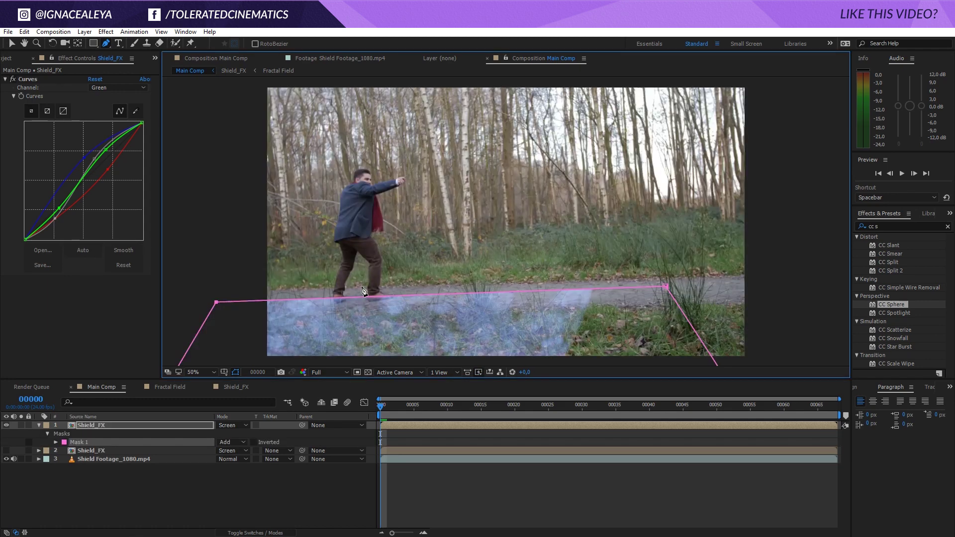
Set the ground mask to Subtract with a feather of 67 pixels
key("comma")
key("f")
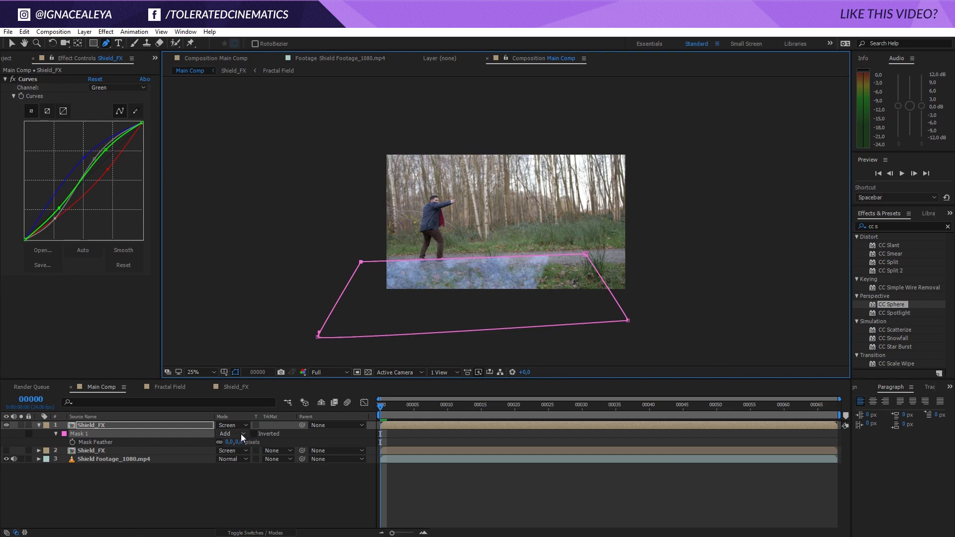
left_click(240, 434)
left_click(244, 467)
left_click_drag(230, 443, 271, 440)
left_click(254, 467)
key("v")
key("period")
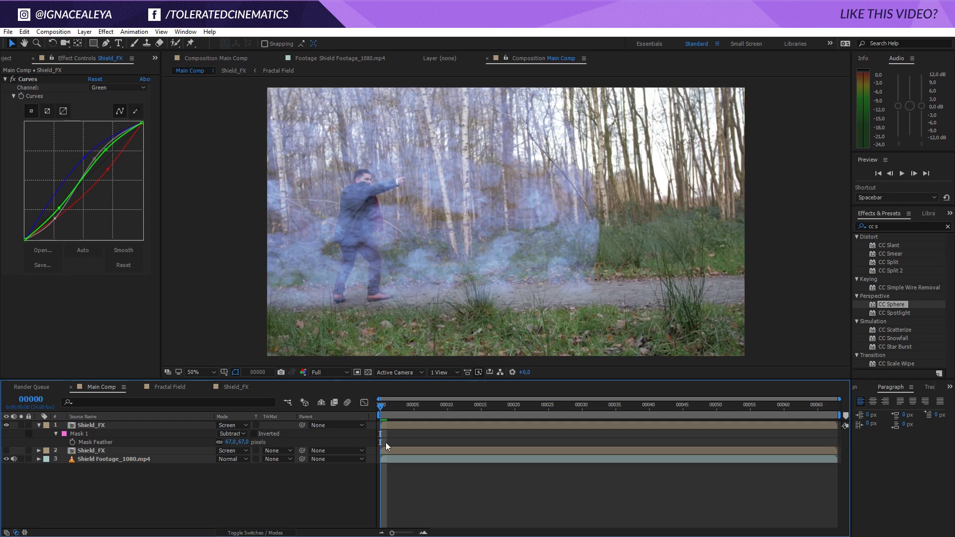
Select the upper Shield_FX layer and activate the Pen tool for a second mask
left_click(105, 425)
key("comma")
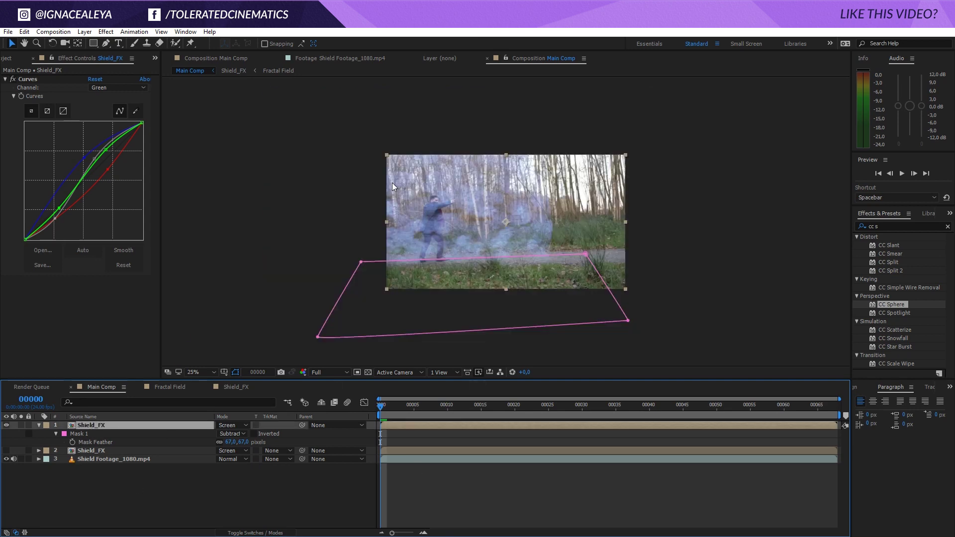
left_click(105, 43)
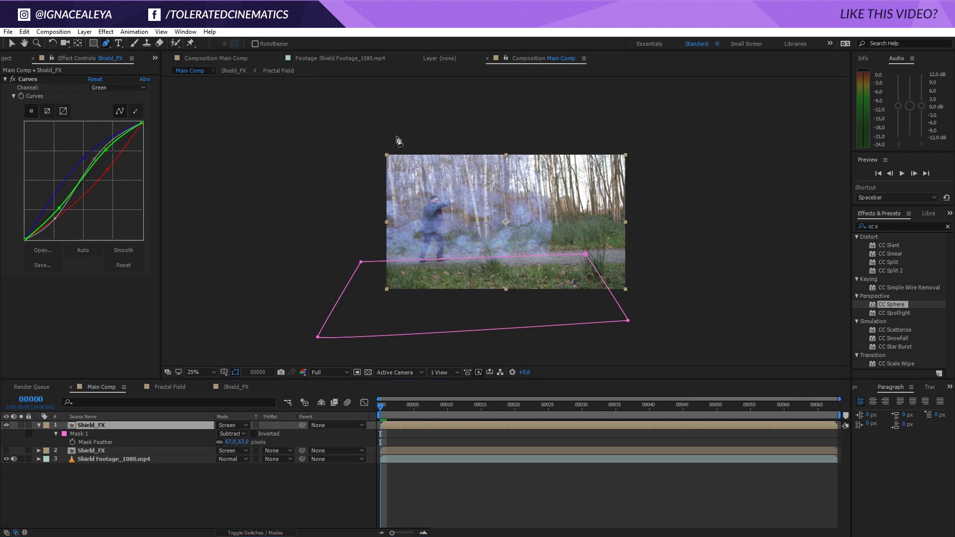
left_click(396, 324)
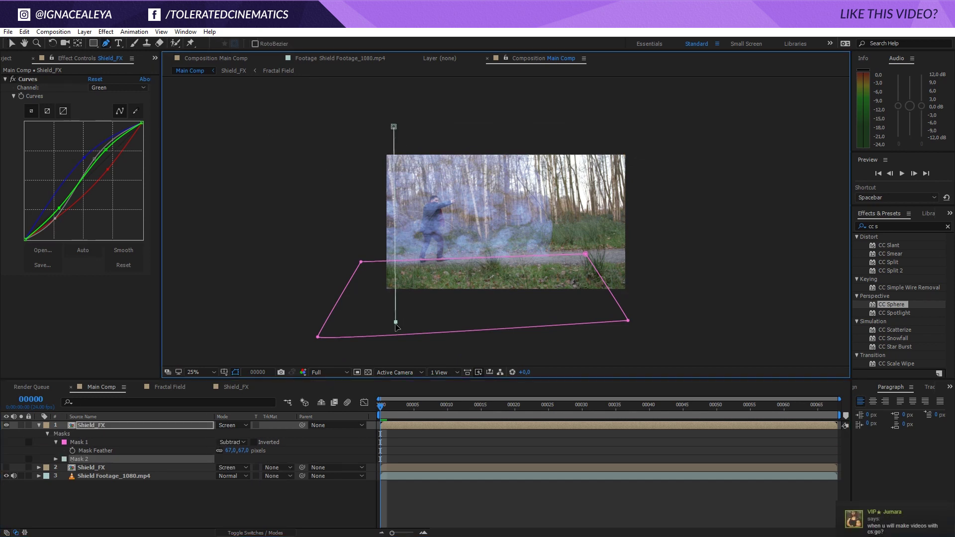
key("ctrl+z")
key("ctrl+z")
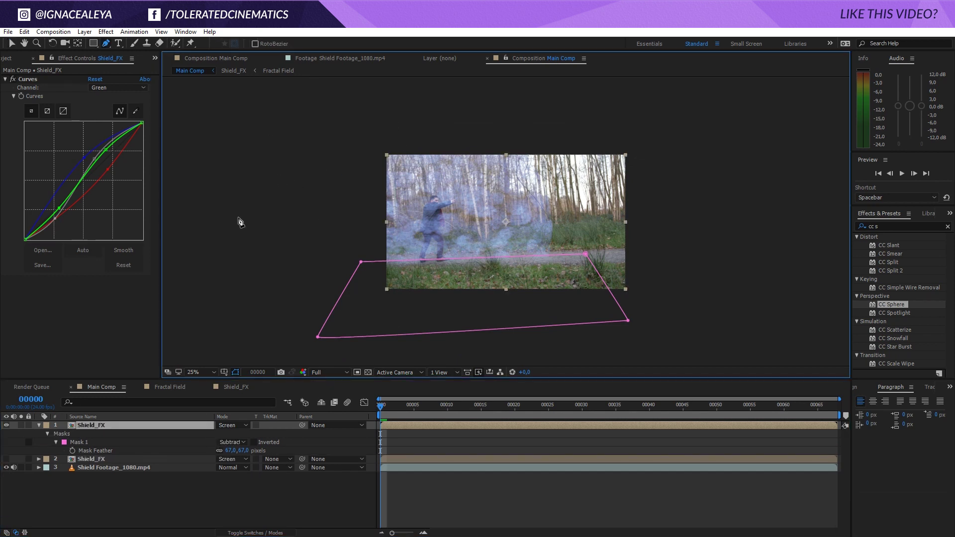
Draw a closed four-point mask on the upper Shield_FX layer that overlaps the left edge of the footage
left_click(396, 135)
left_click(403, 302)
left_click(256, 309)
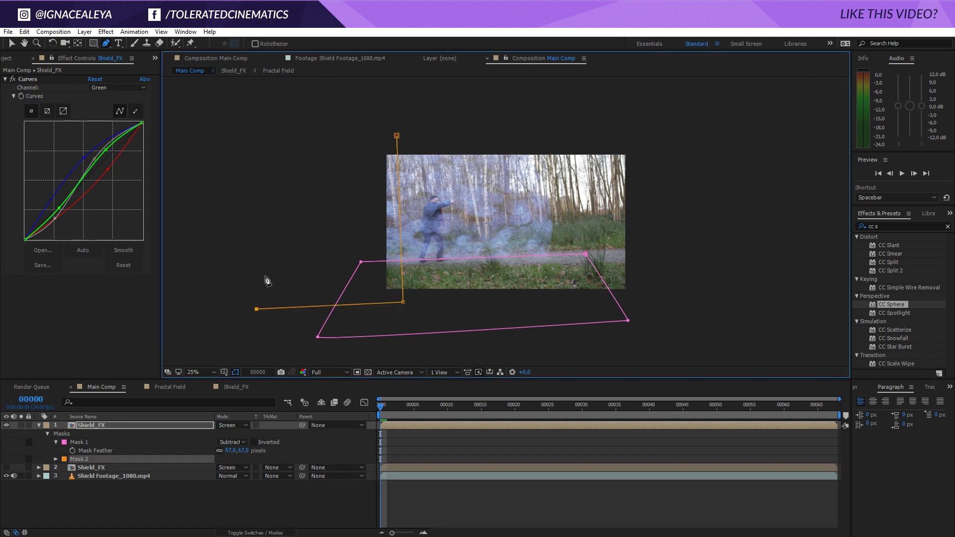
left_click(269, 130)
left_click(397, 135)
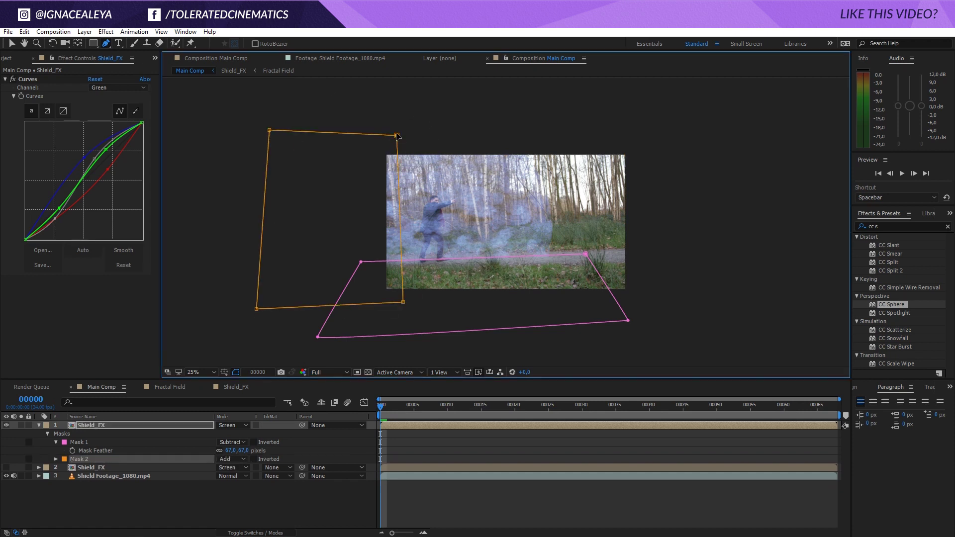
Set Mask 2 to Subtract with a feather of 654 pixels
left_click(231, 459)
left_click(244, 404)
key("f")
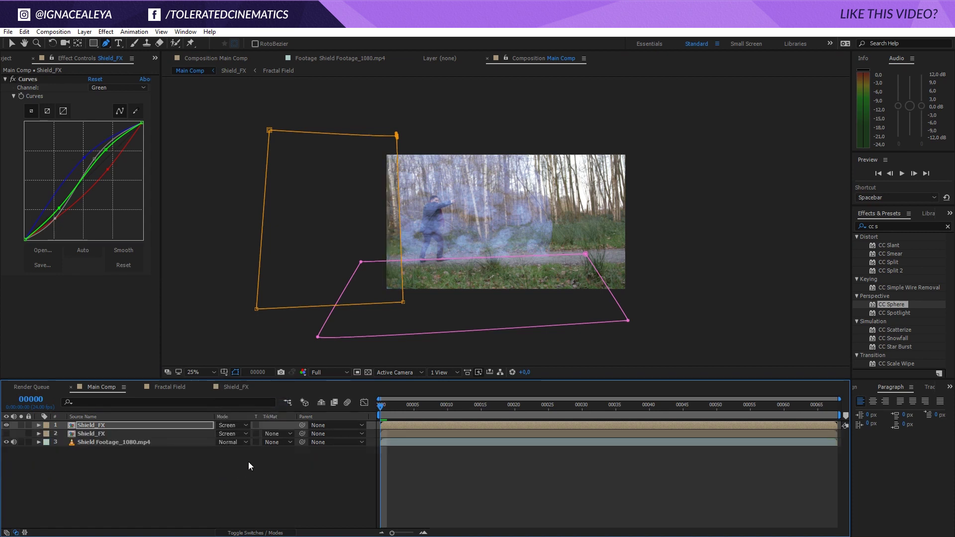
left_click_drag(240, 462, 403, 304)
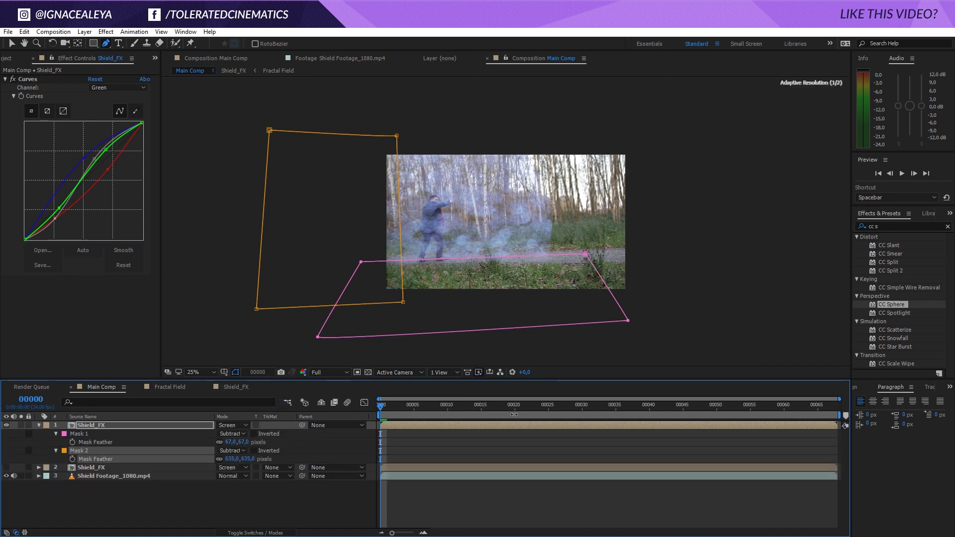
Reshape Mask 2 so its right edge curves past the man's outstretched hand, and set its feather to 697 pixels
key("v")
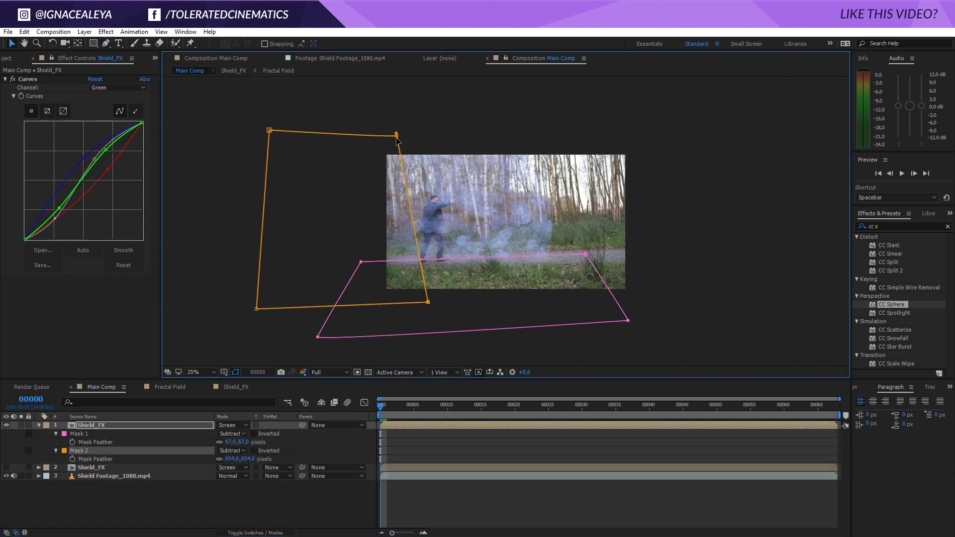
mouse_move(396, 135)
left_mouse_down()
mouse_move(445, 143)
mouse_move(386, 144)
left_mouse_up()
key("period")
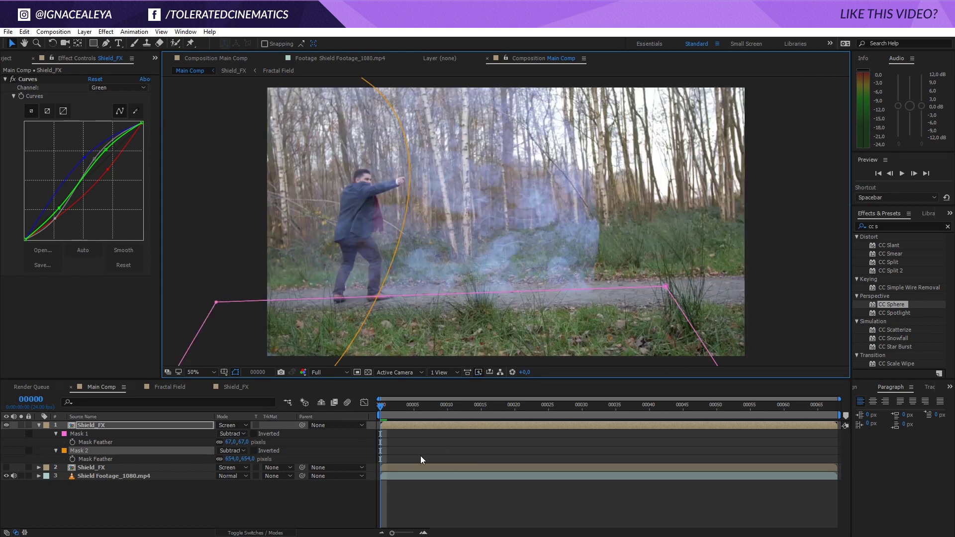
left_click_drag(254, 459, 276, 459)
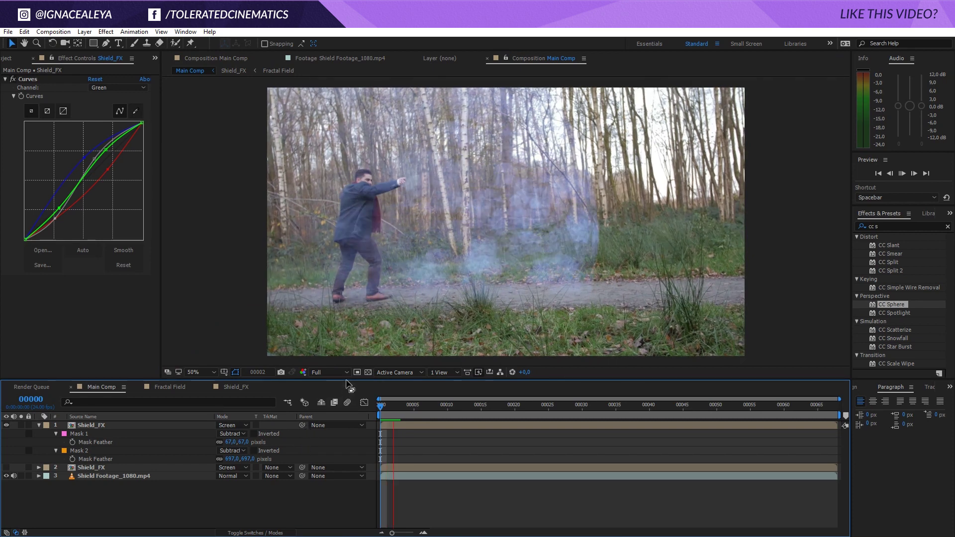
Play back the masked shield, undo the accidental layer move, and scrub to frame 6
left_click(329, 372)
left_click(445, 438)
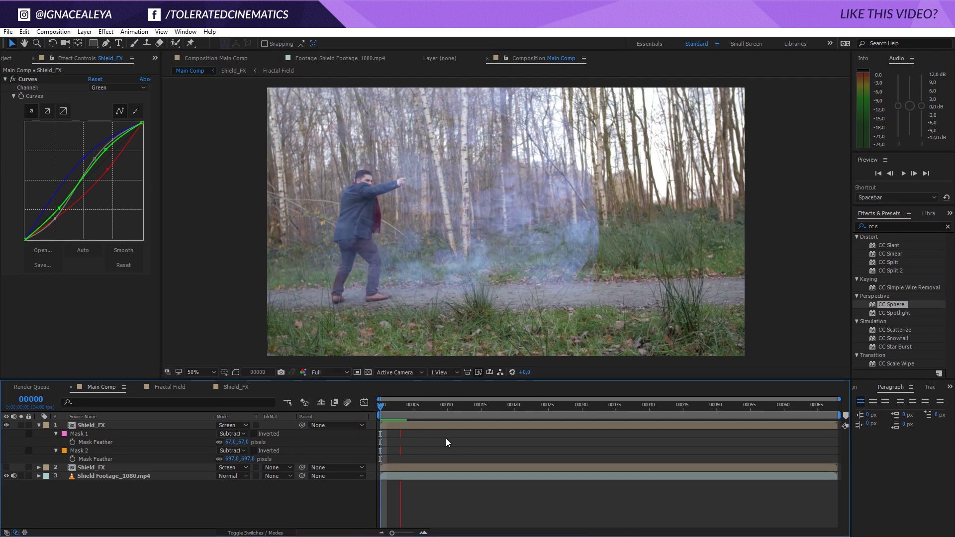
key("space")
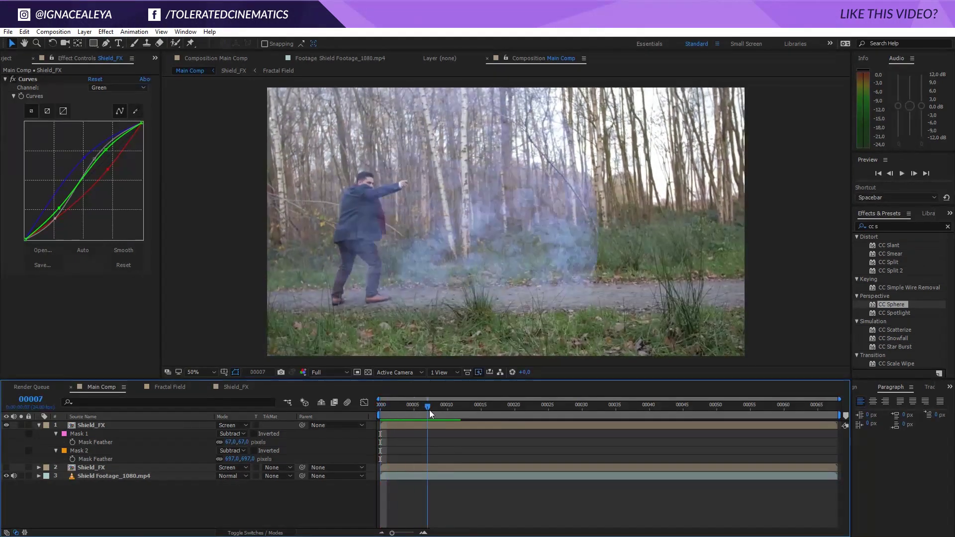
left_click(401, 414)
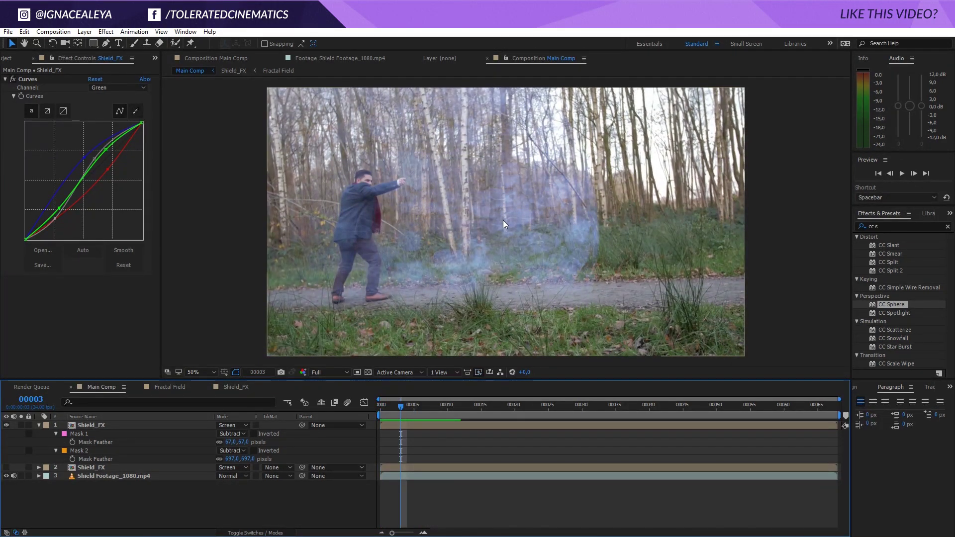
left_click(594, 224)
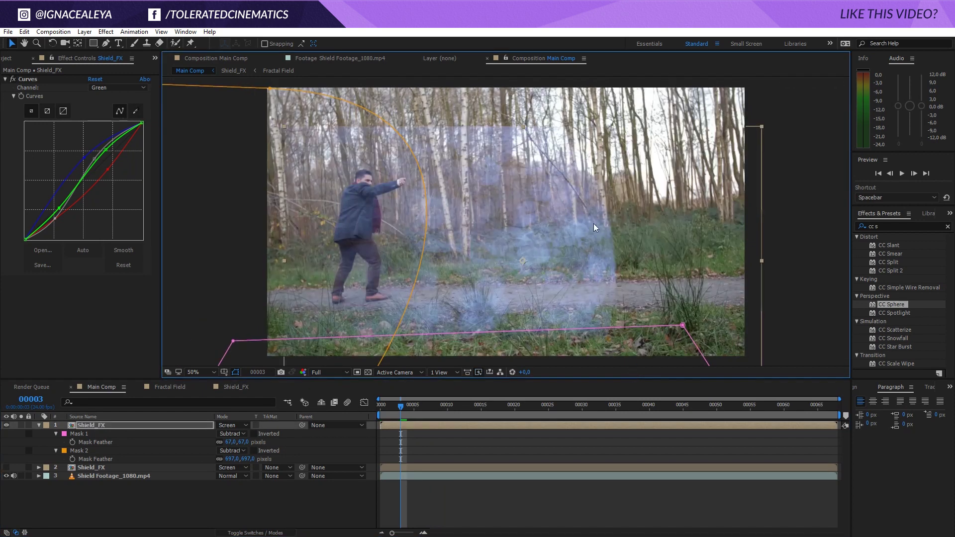
key("ctrl+z")
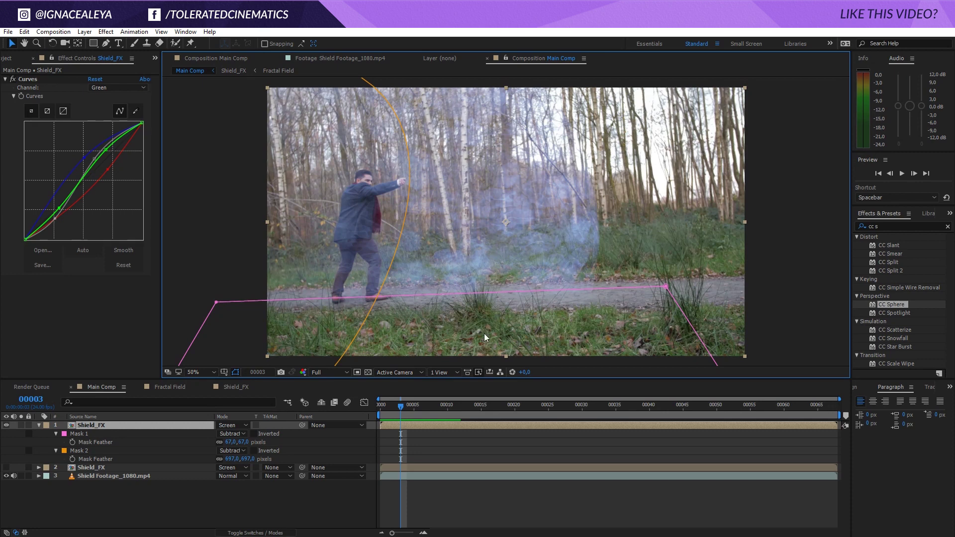
left_click_drag(400, 416, 421, 414)
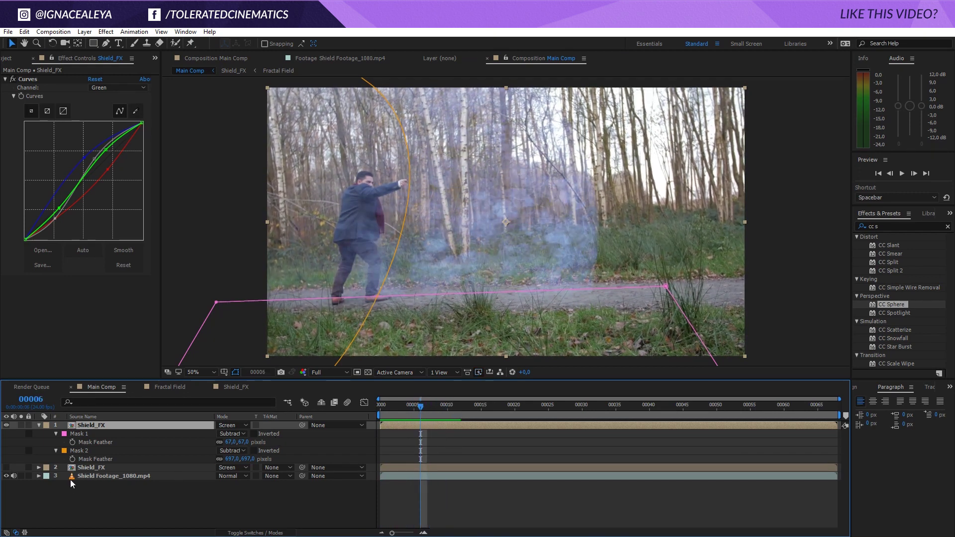
Add an adjustment layer directly above the hidden Shield_FX copy and name it Displacement
left_click(88, 467)
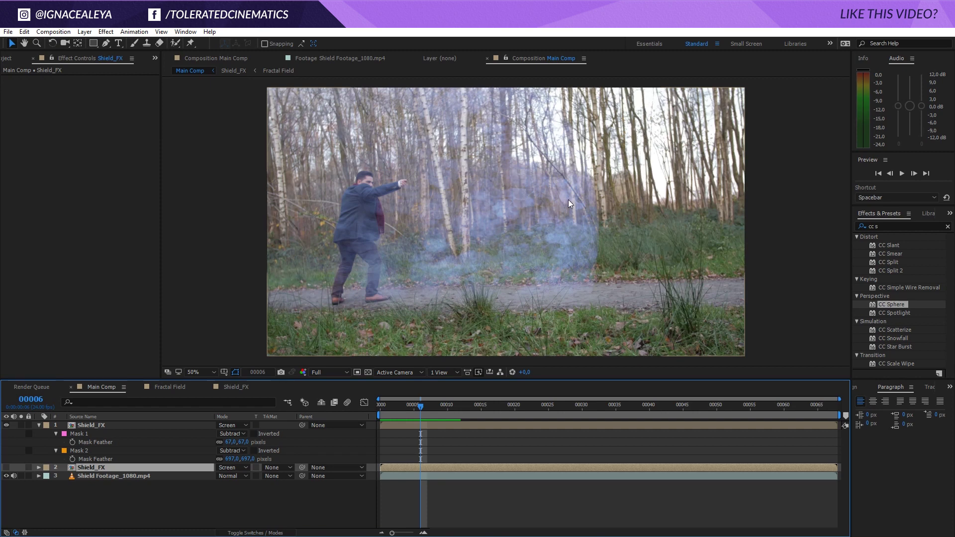
right_click(103, 493)
mouse_move(129, 399)
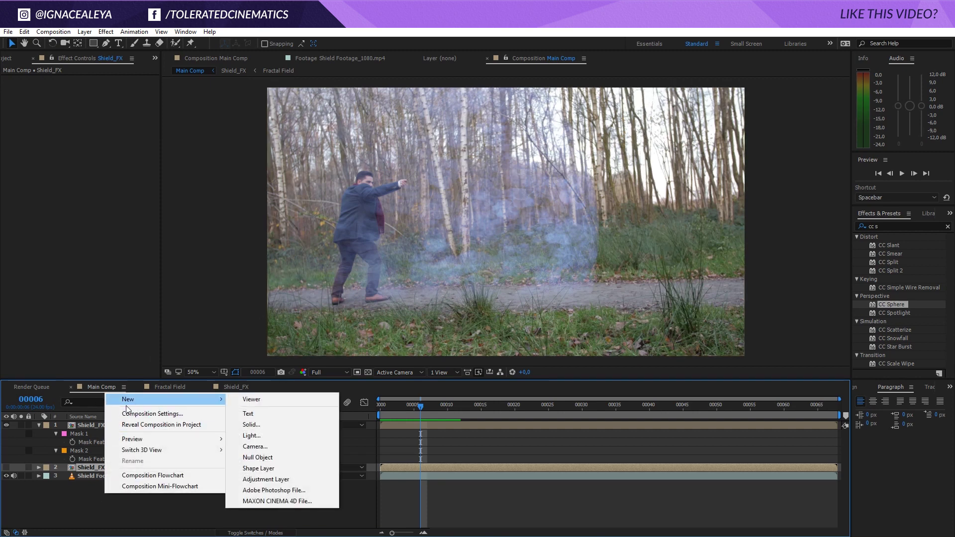
left_click(258, 477)
key("Return")
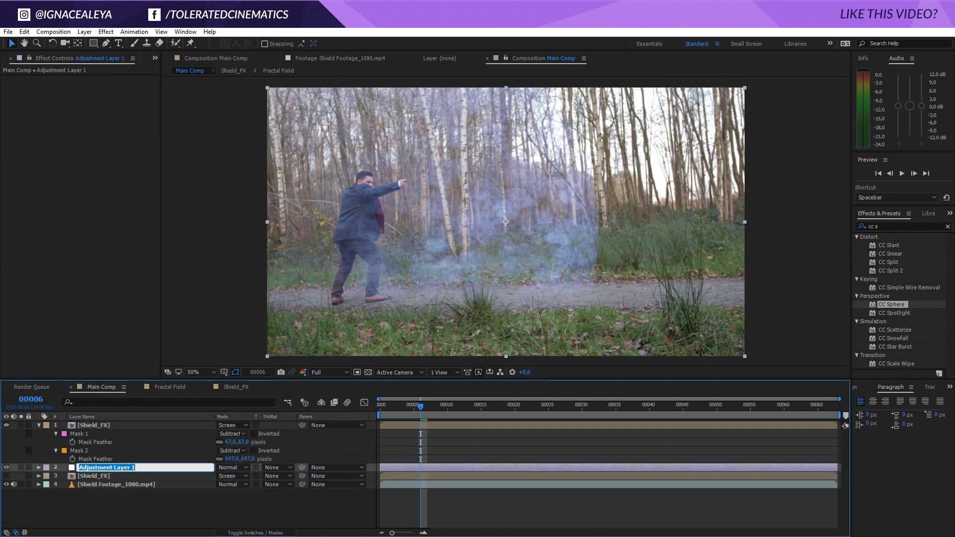
type("Dssplacement")
key("Return")
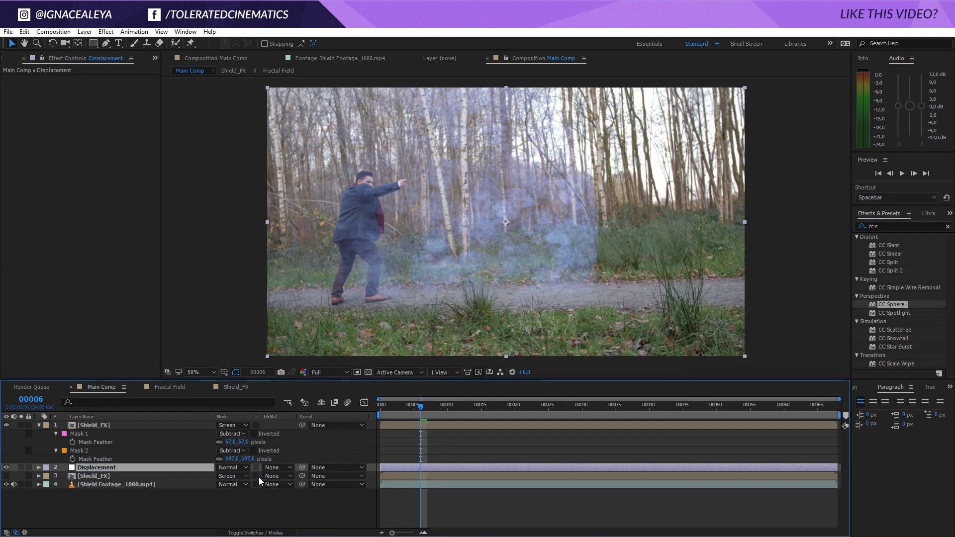
Apply the Displacement Map effect to the Displacement layer and use the hidden Shield_FX copy, layer 3, as its map layer
left_click(890, 226)
type("dis")
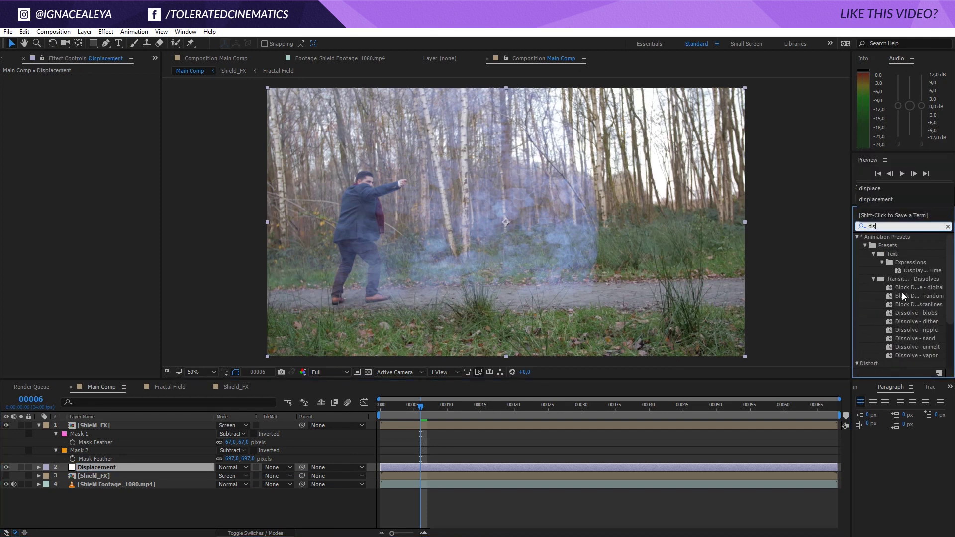
scroll(902, 295, "down", 3)
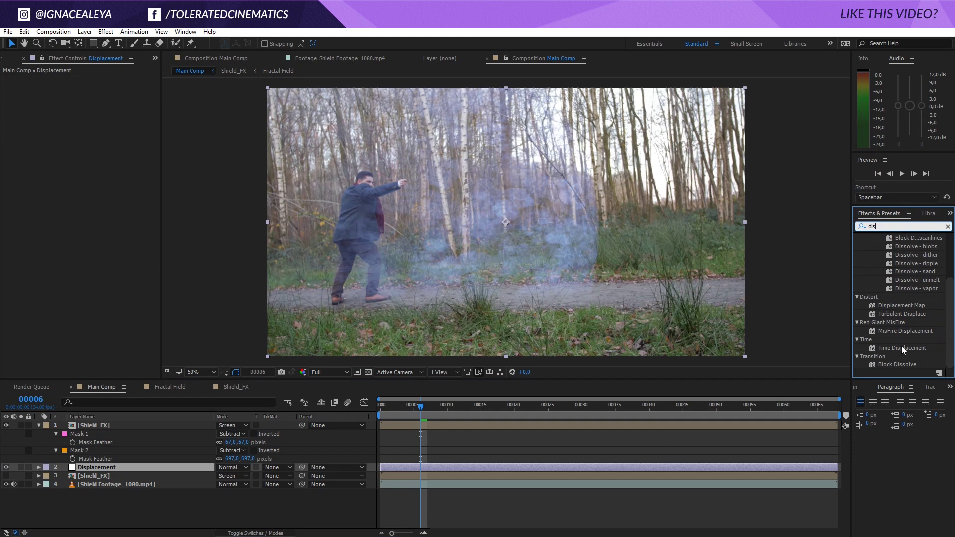
left_click_drag(911, 309, 90, 472)
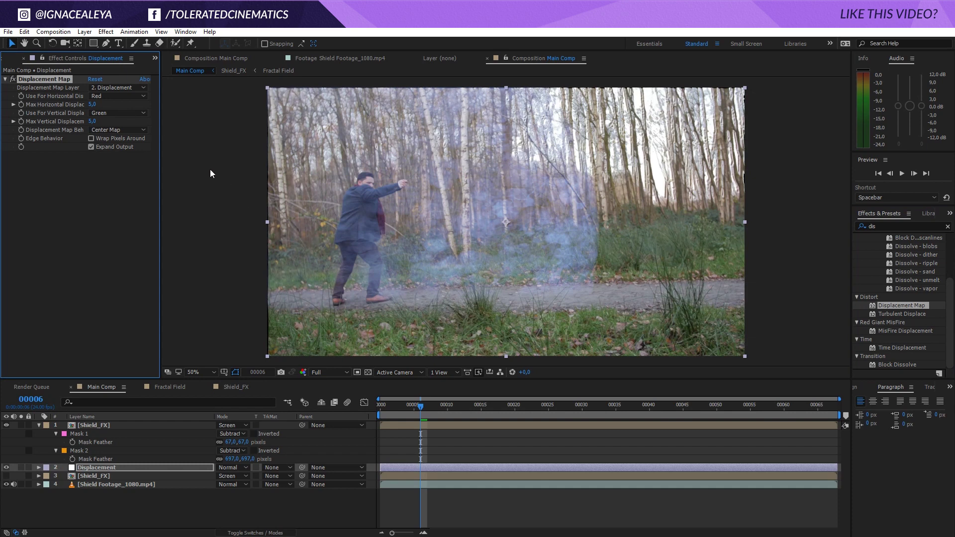
left_click(116, 88)
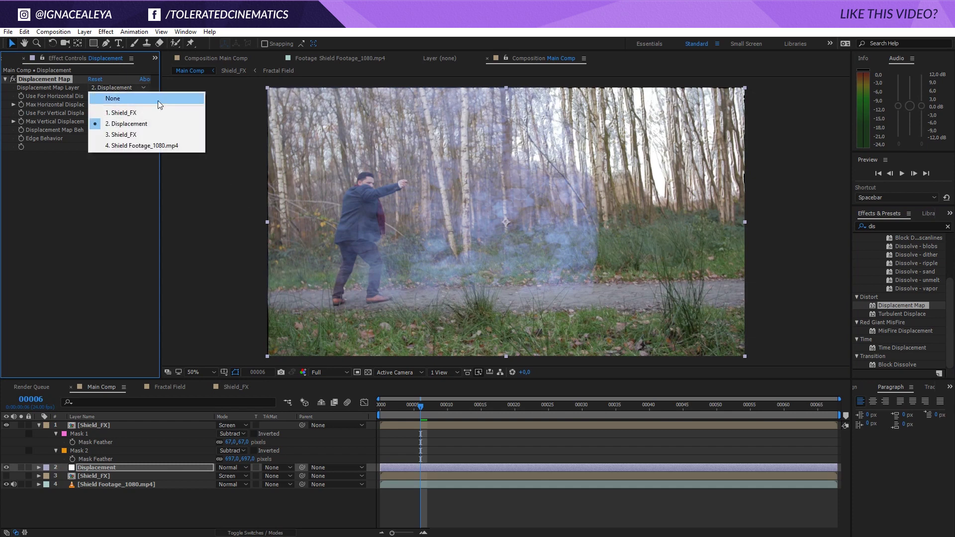
left_click(123, 135)
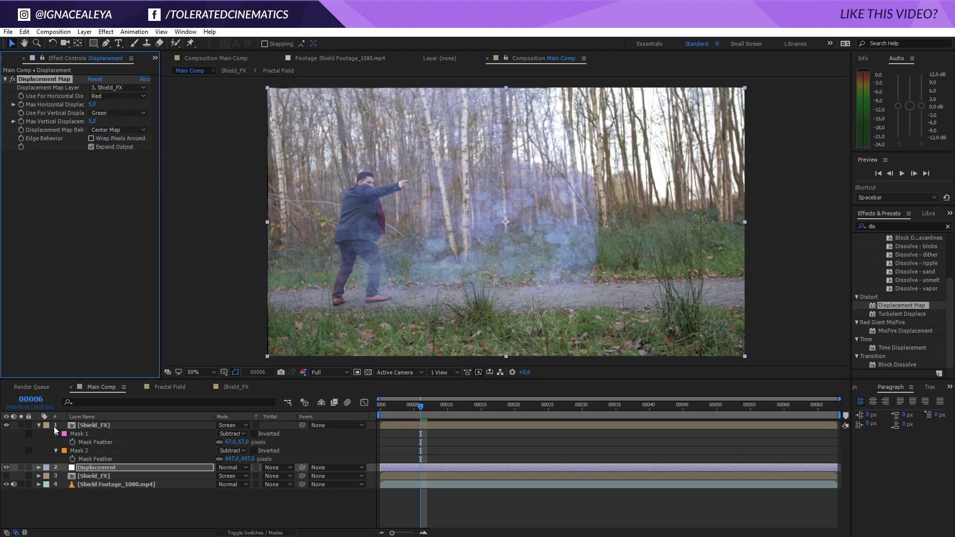
Solo the footage and Displacement layers, and set Max Horizontal Displacement to 61 and Max Vertical Displacement to 104
left_click(21, 485)
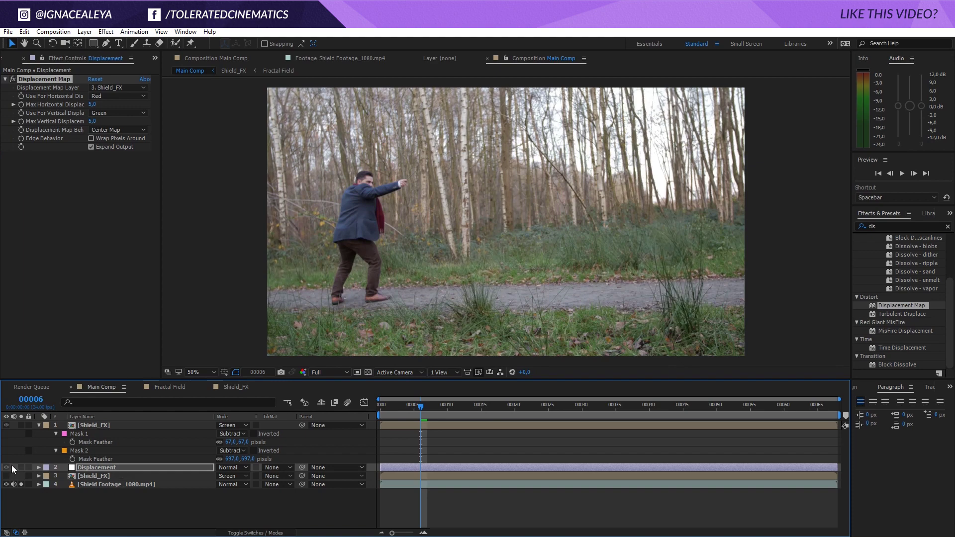
left_click(20, 468)
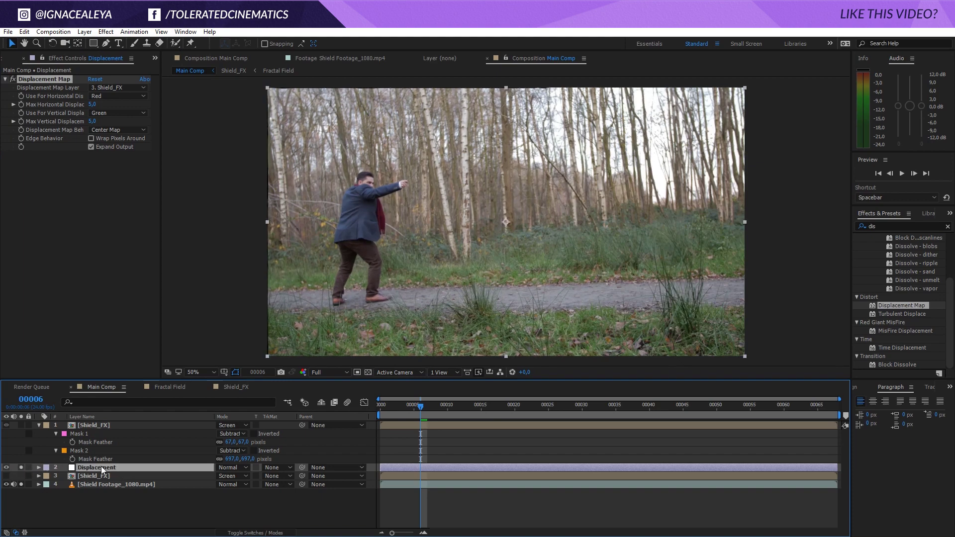
left_click_drag(92, 104, 131, 122)
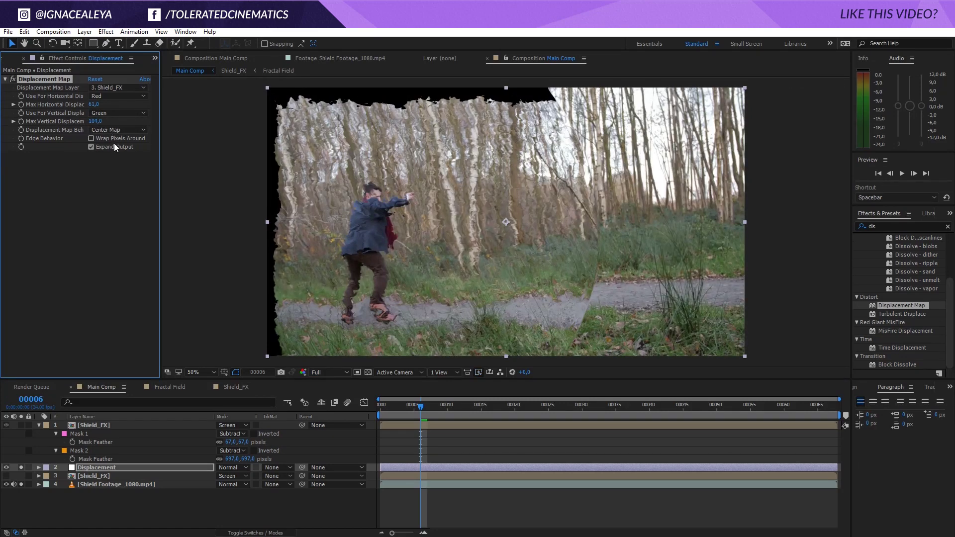
Pre-compose the hidden Shield_FX copy as Shield_FX Displacement, moving all attributes into the new composition
left_click(98, 477)
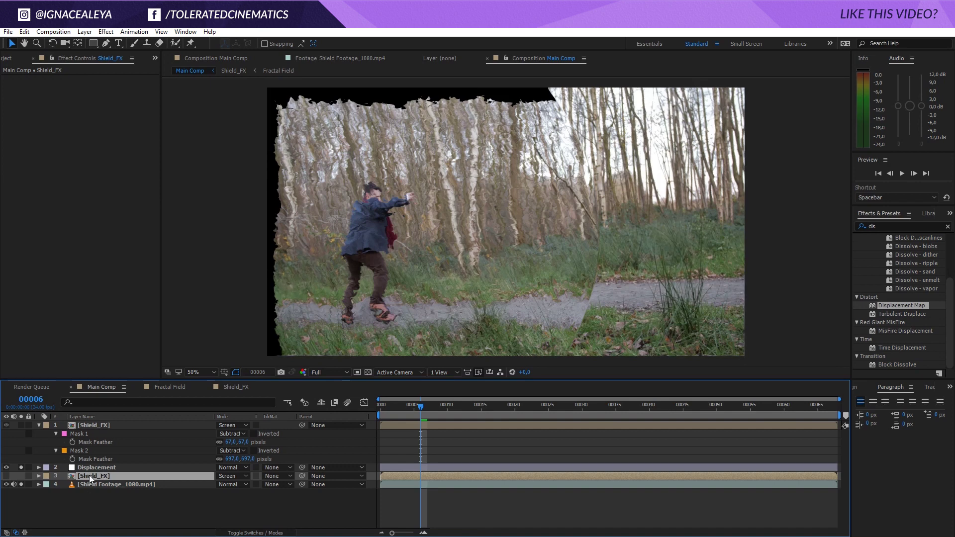
left_click(85, 32)
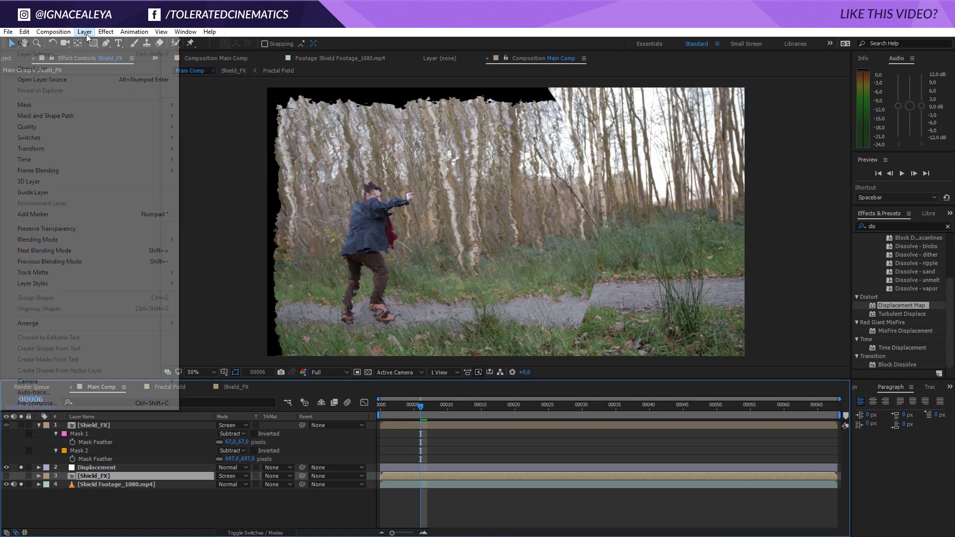
left_click(53, 404)
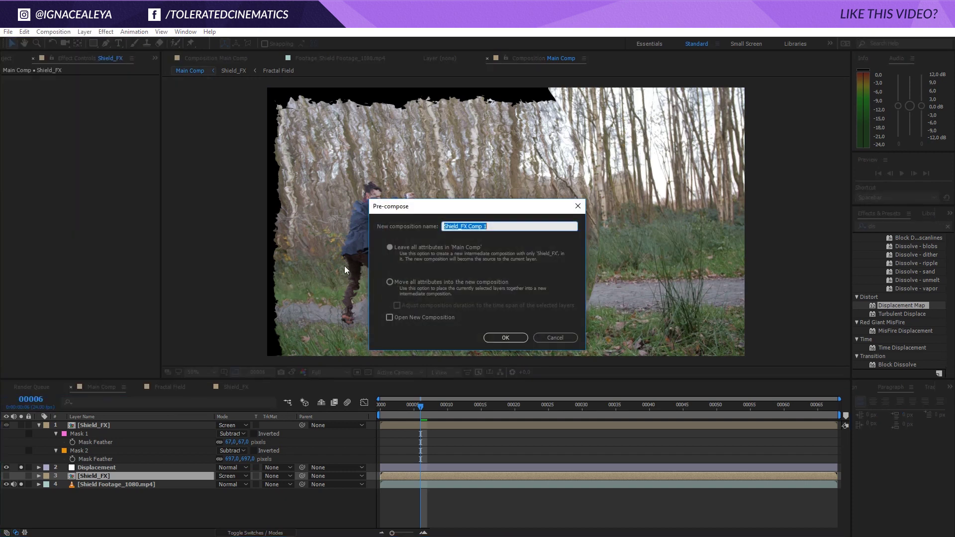
left_click(425, 283)
left_click_drag(488, 227, 469, 227)
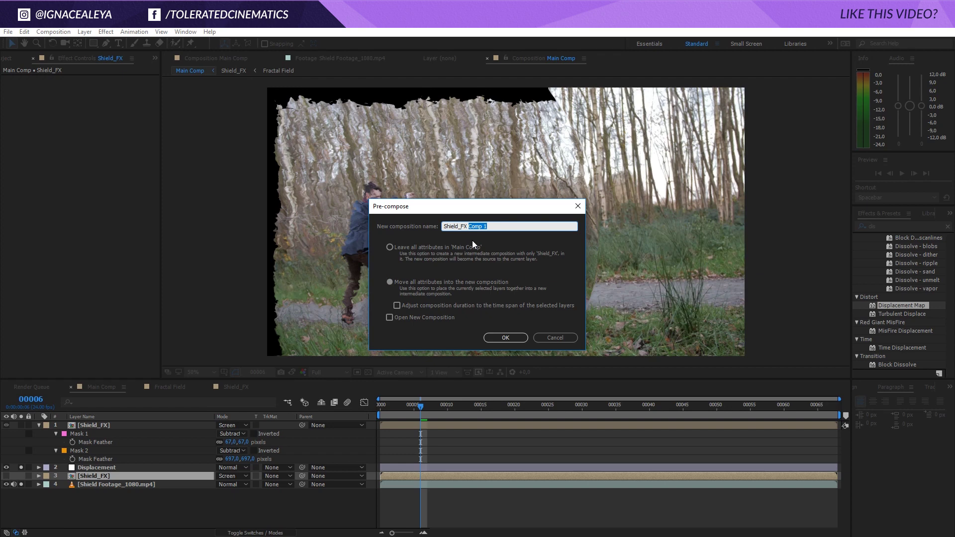
type("Displacement")
key("Return")
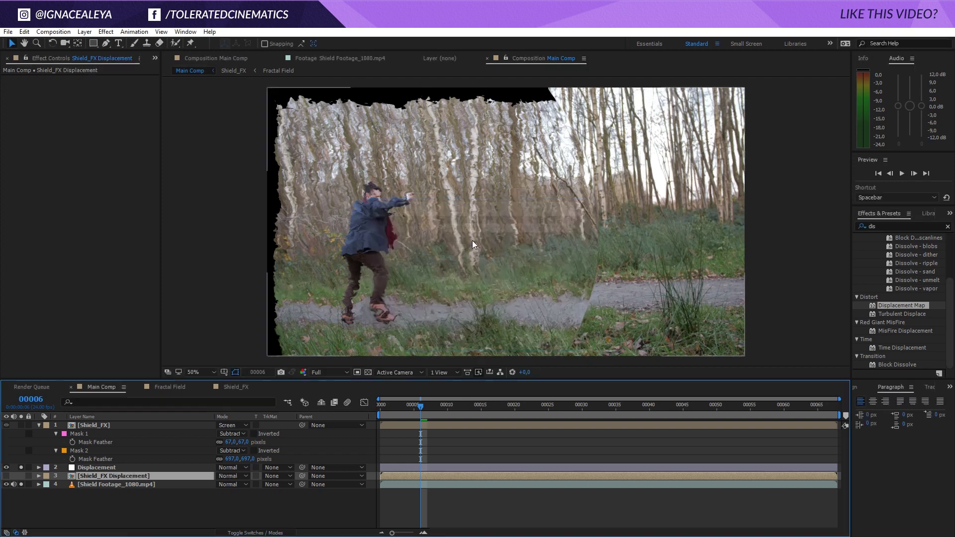
Open the Shield_FX Displacement composition and add a 1920 x 1080 gray solid with 50% brightness
double_click(187, 476)
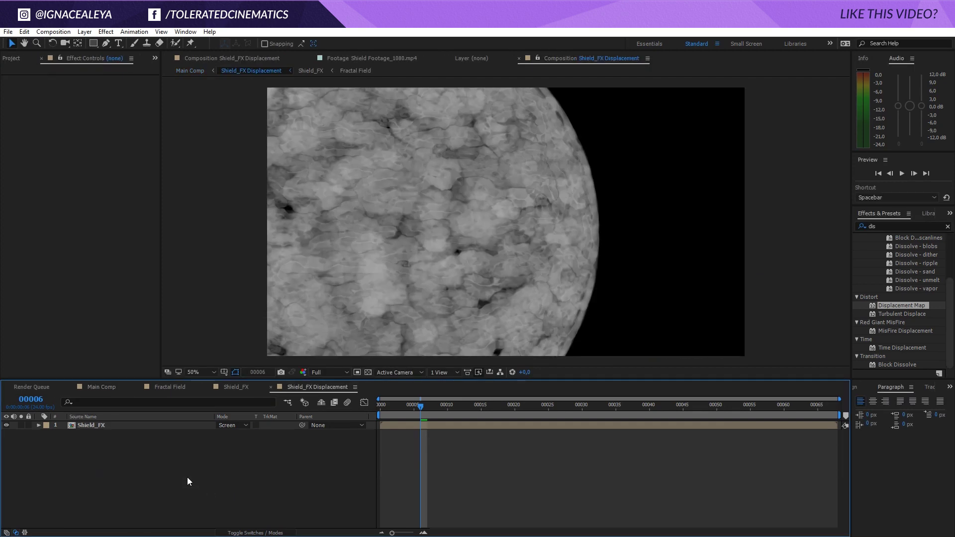
right_click(210, 462)
mouse_move(250, 367)
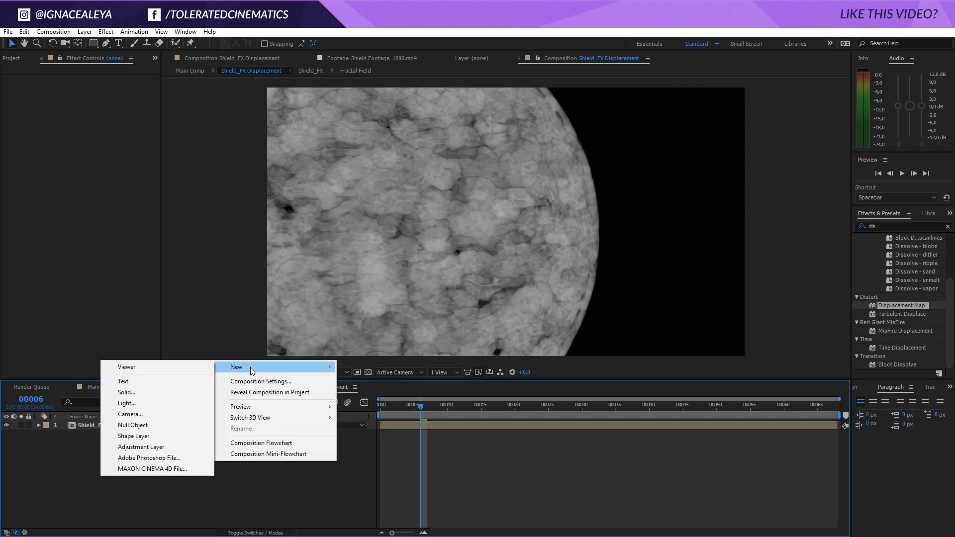
left_click(121, 393)
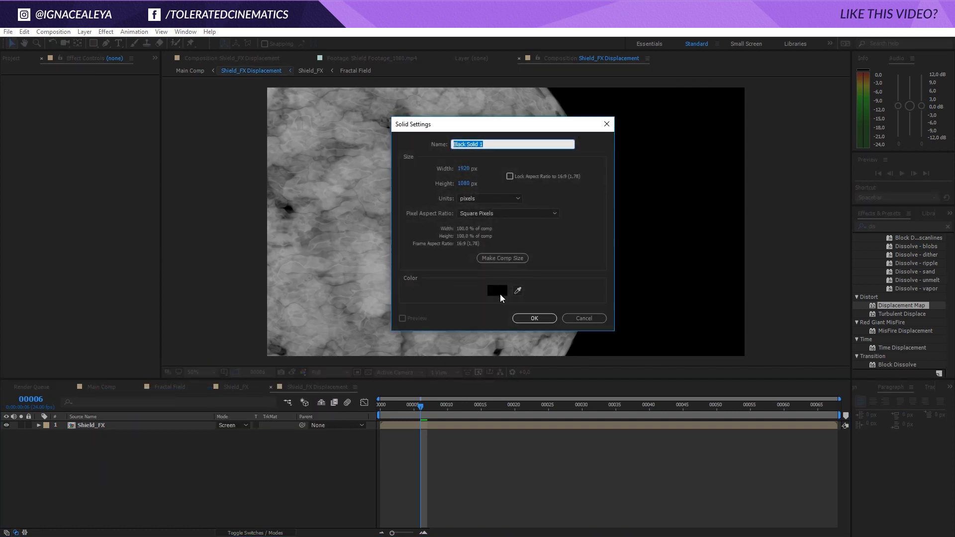
left_click(499, 292)
left_click(428, 433)
type("50")
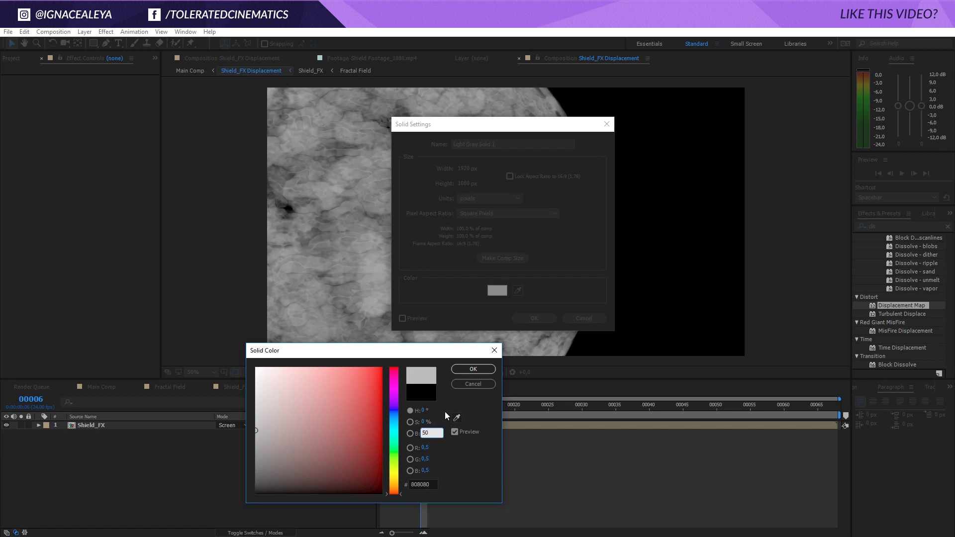
left_click(480, 371)
left_click(528, 318)
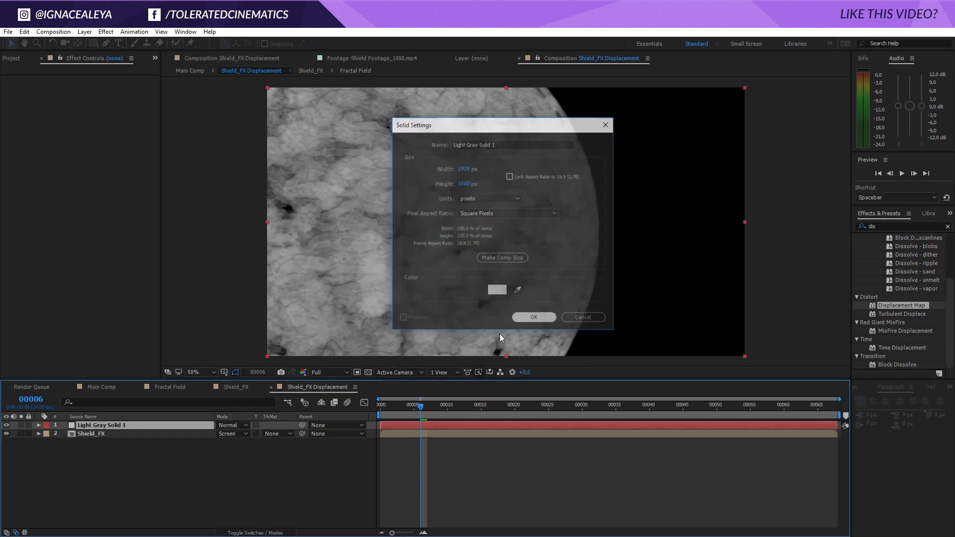
Place the gray solid beneath Shield_FX and set Shield_FX's blending mode to Normal
left_click_drag(124, 422, 117, 448)
left_click(133, 425)
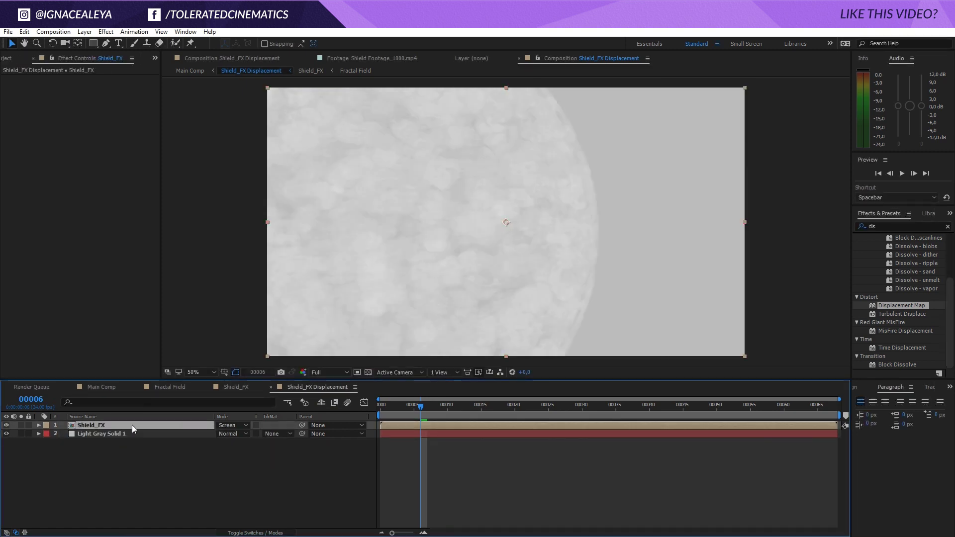
left_click(233, 425)
left_click(278, 100)
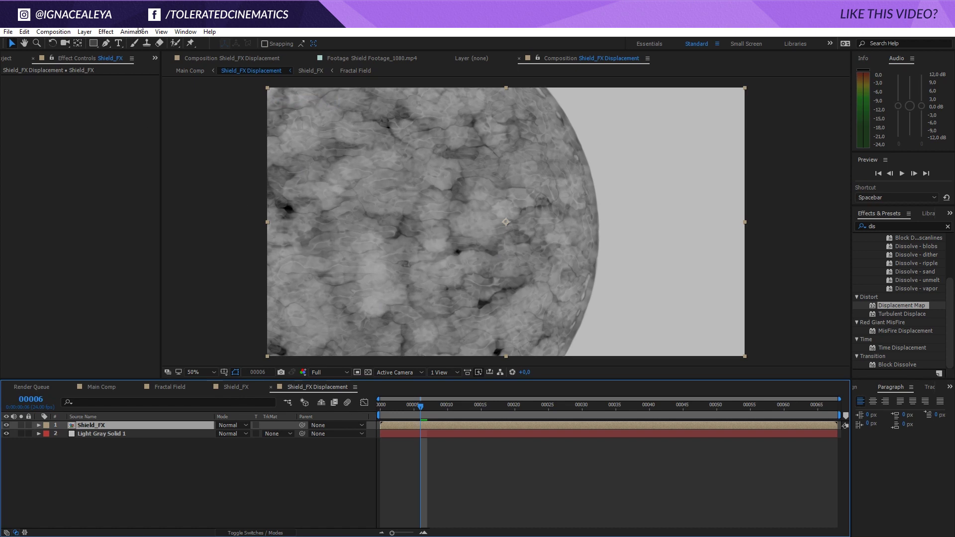
Apply Curves to Shield_FX and shape the RGB curve into an S for stronger contrast
left_click(106, 31)
mouse_move(99, 134)
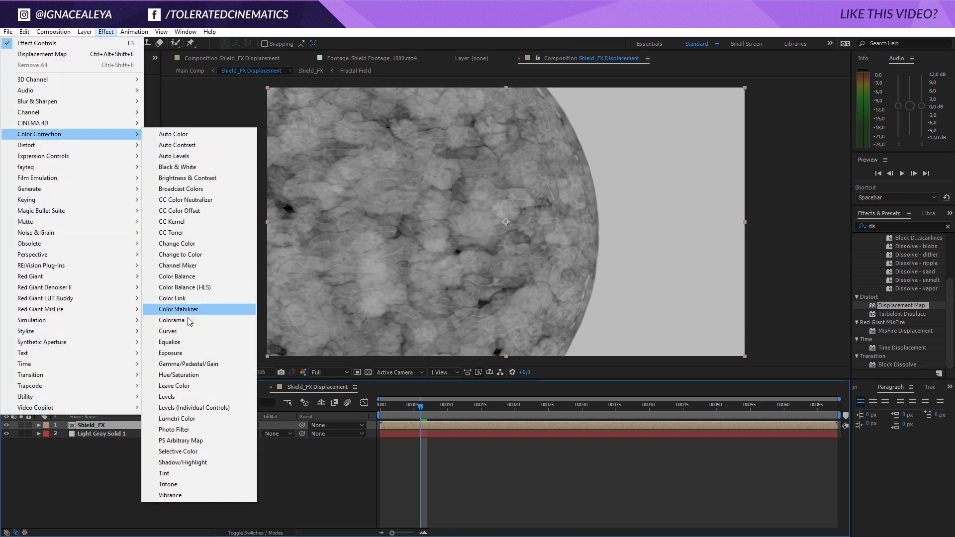
left_click(168, 330)
left_click_drag(100, 159, 95, 150)
left_click_drag(55, 196, 59, 225)
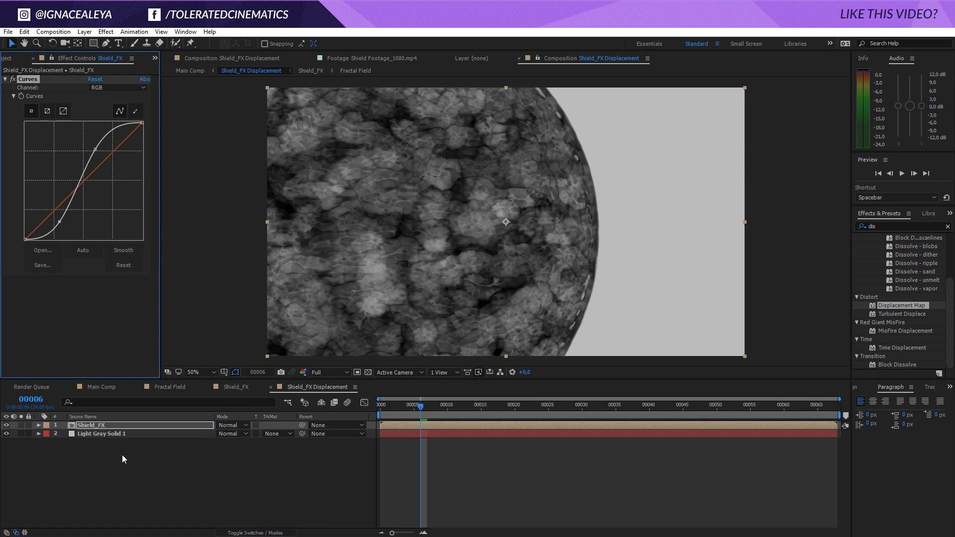
left_click(184, 491)
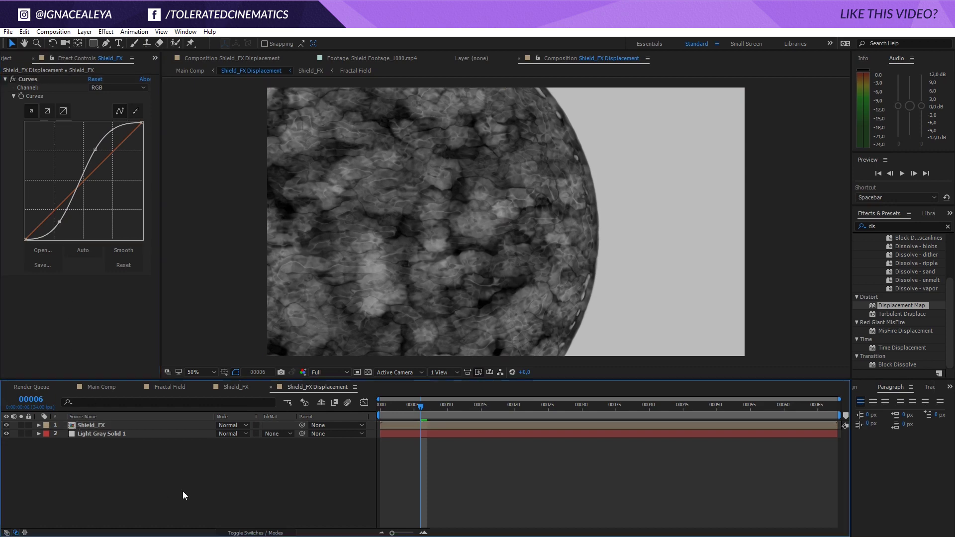
In Main Comp, zero the Displacement layer's displacement amounts, then set Max Horizontal Displacement to -117 with a slight negative vertical displacement
left_click(107, 386)
left_click(113, 468)
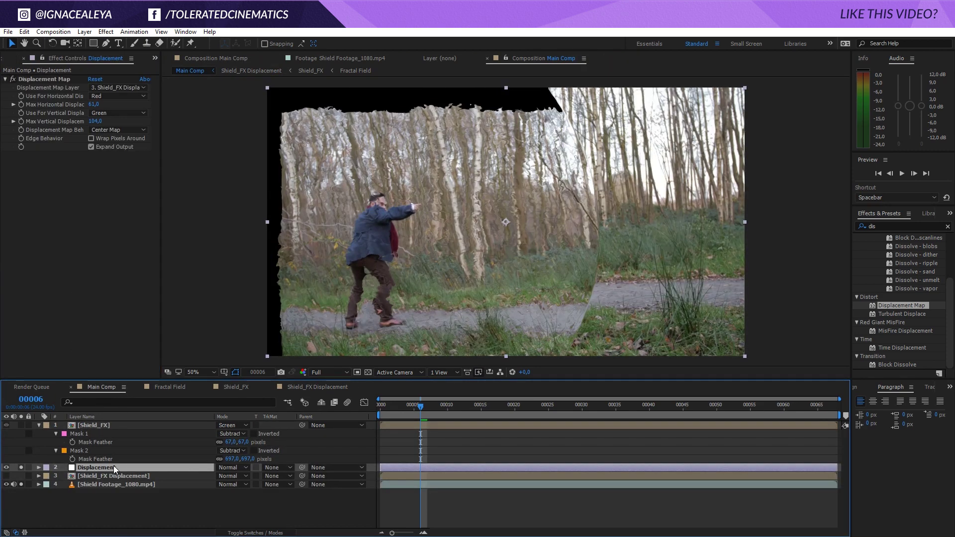
left_click(95, 122)
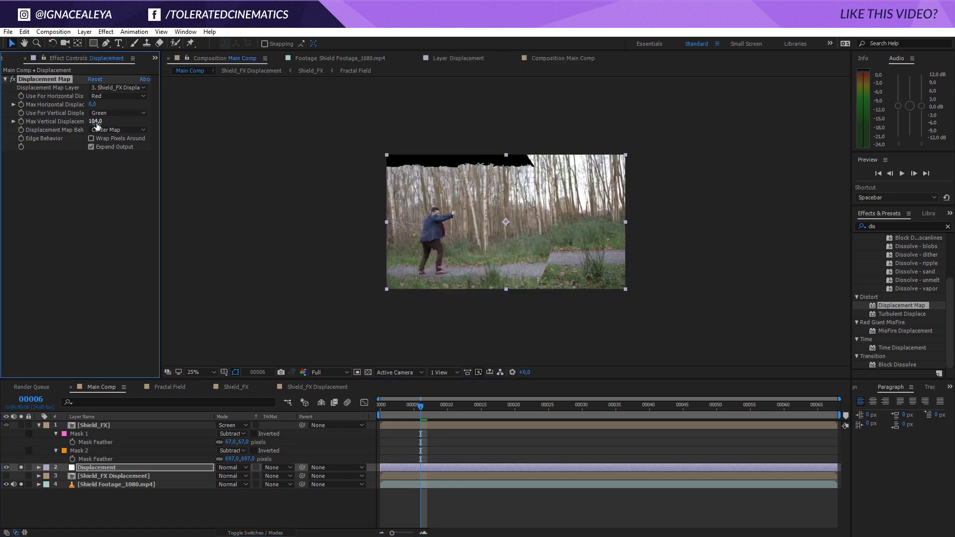
type("0")
key("Return")
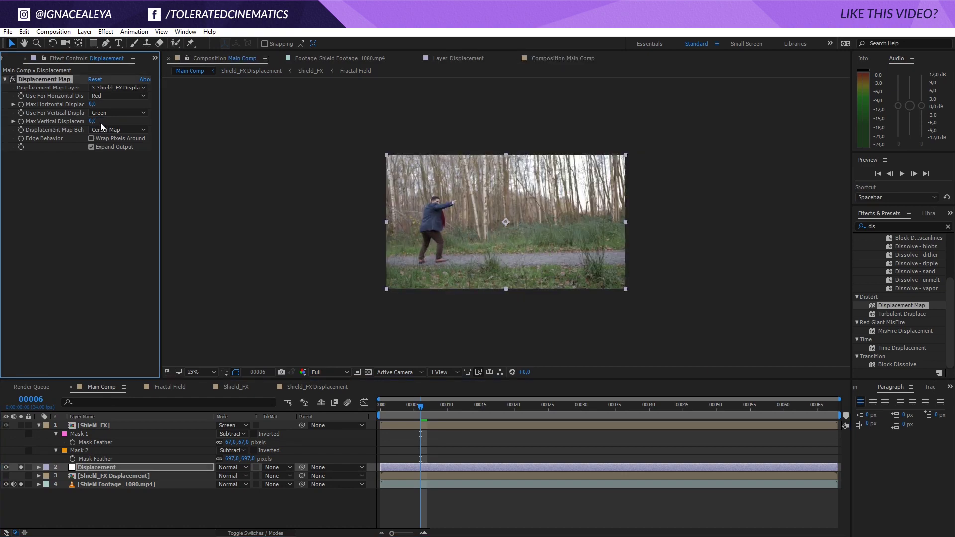
left_click_drag(92, 105, 88, 123)
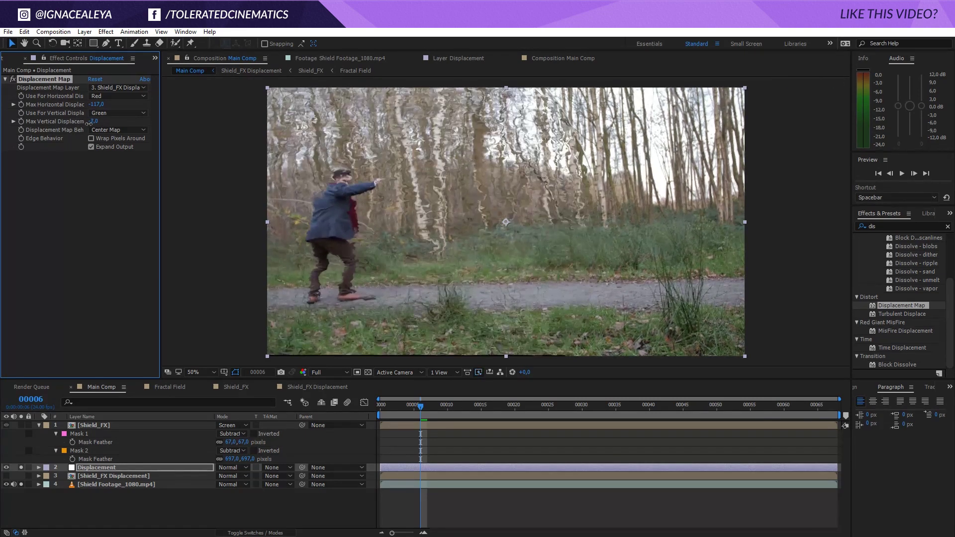
Copy Mask 1 and Mask 2 from Main Comp's Shield_FX onto Shield_FX in Shield_FX Displacement, and return to Main Comp
left_click(79, 434)
left_click(82, 452)
left_click(312, 387)
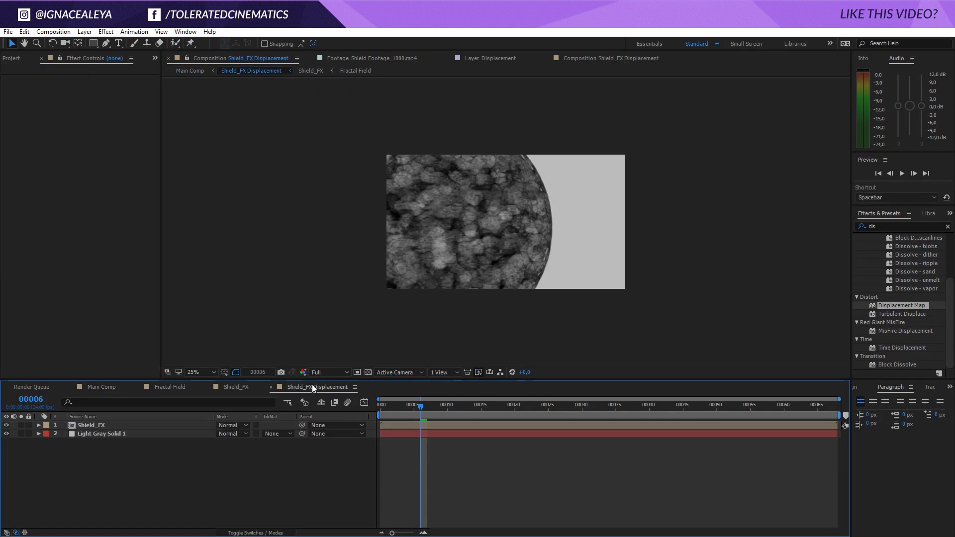
left_click(114, 434)
left_click(110, 425)
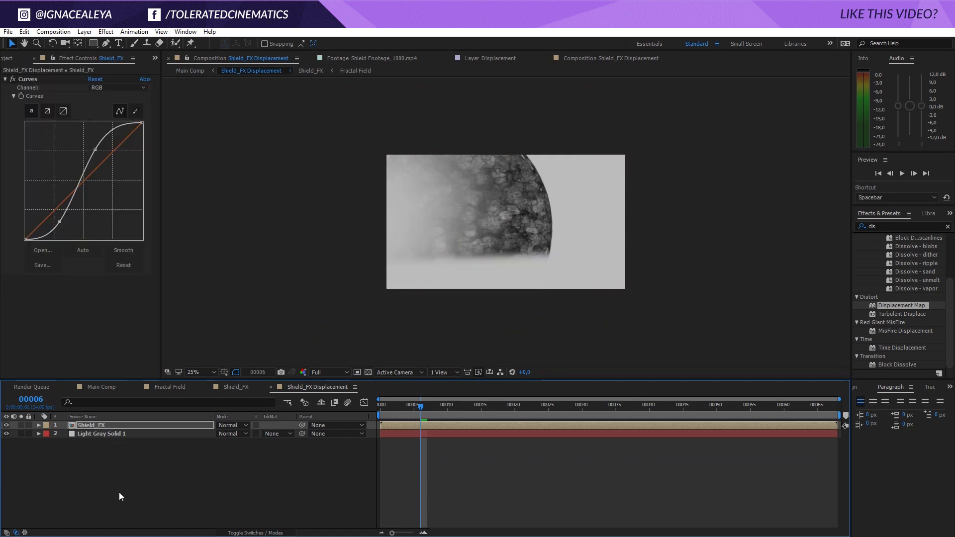
left_click(103, 387)
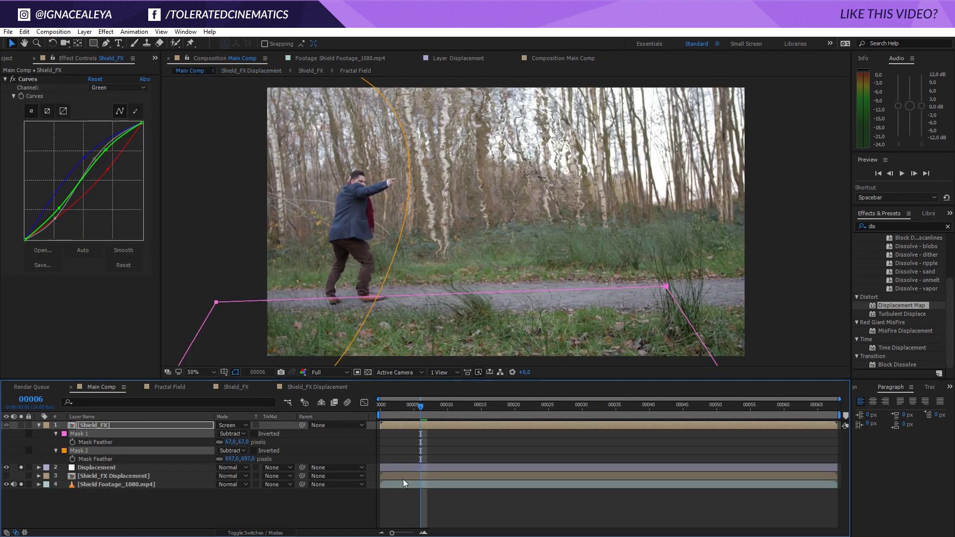
left_click(403, 502)
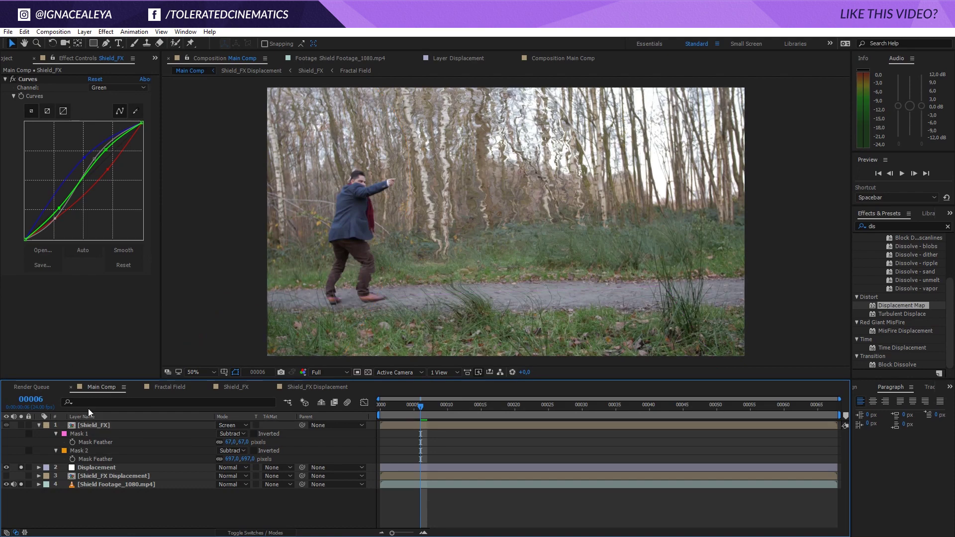
Set the Displacement layer's Max Vertical Displacement to -76, turn off solo on both soloed layers, and select the top Shield_FX layer
left_click(104, 468)
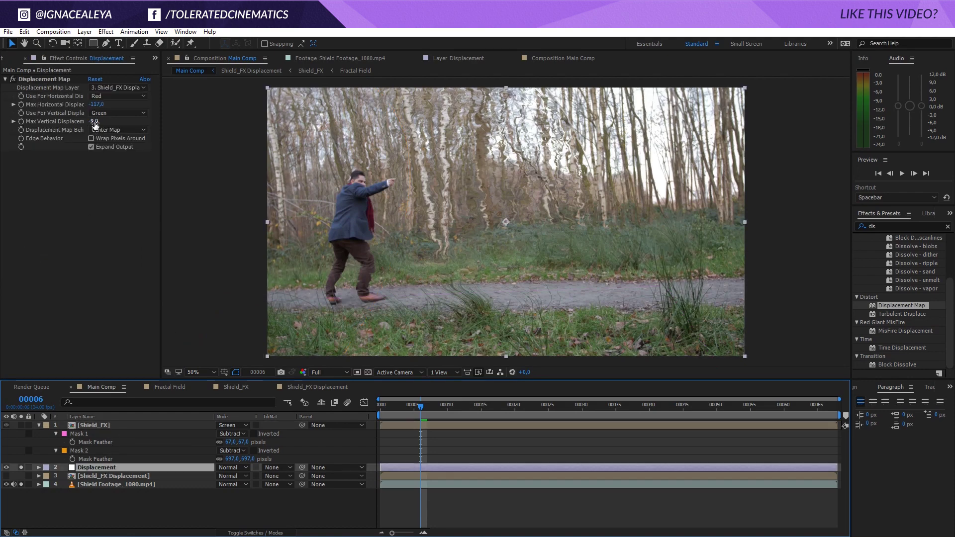
left_click_drag(94, 121, 74, 136)
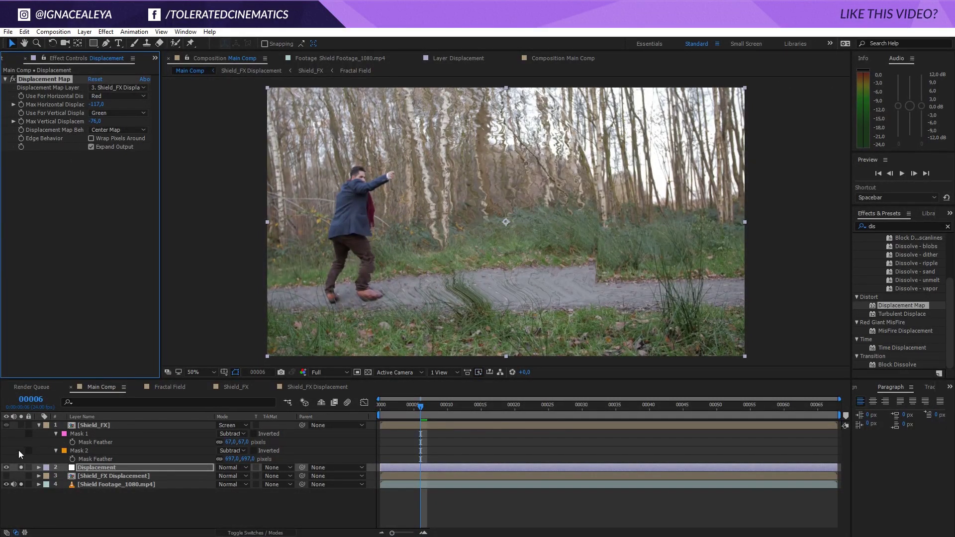
left_click(21, 468)
left_click(21, 485)
left_click(22, 505)
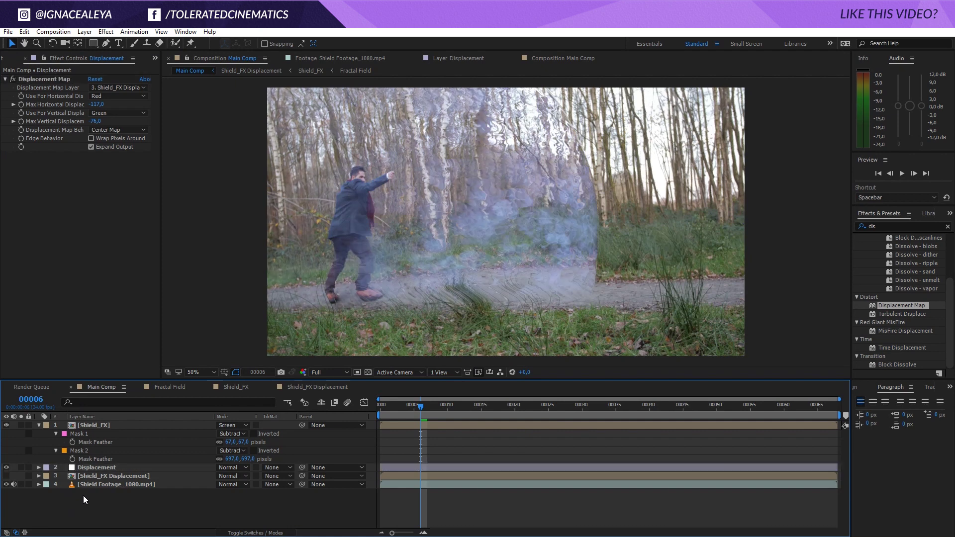
left_click(141, 426)
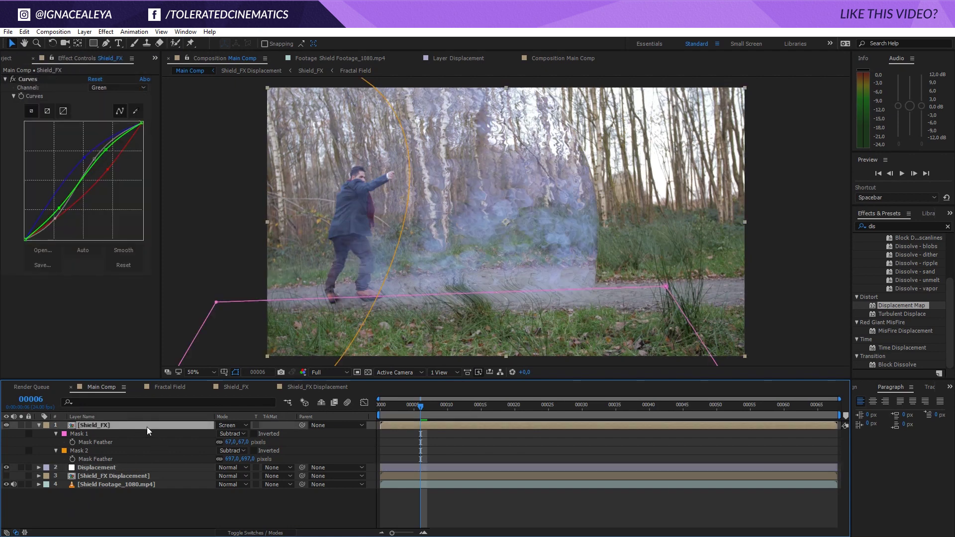
Lower the opacity of the top Shield_FX layer to 67%
key("t")
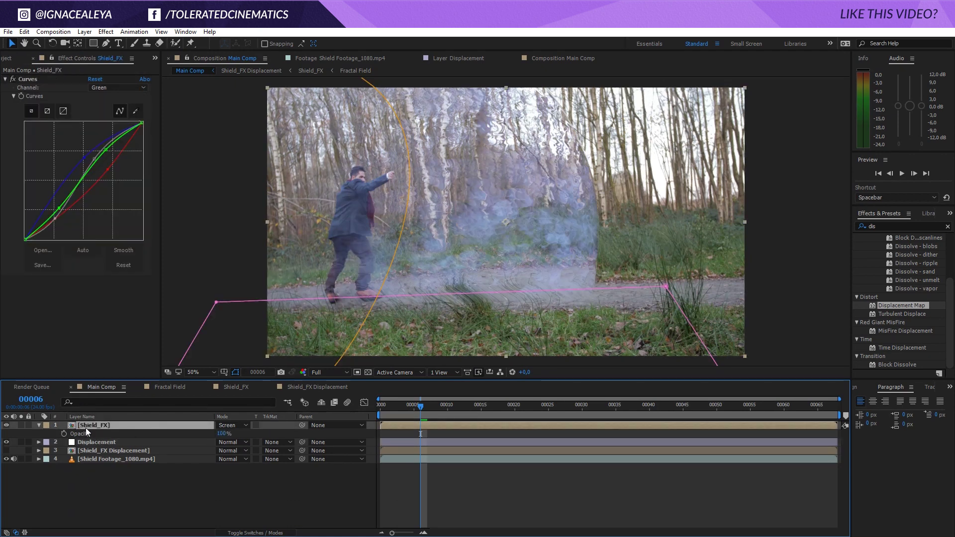
left_click_drag(221, 438, 198, 441)
left_click(162, 485)
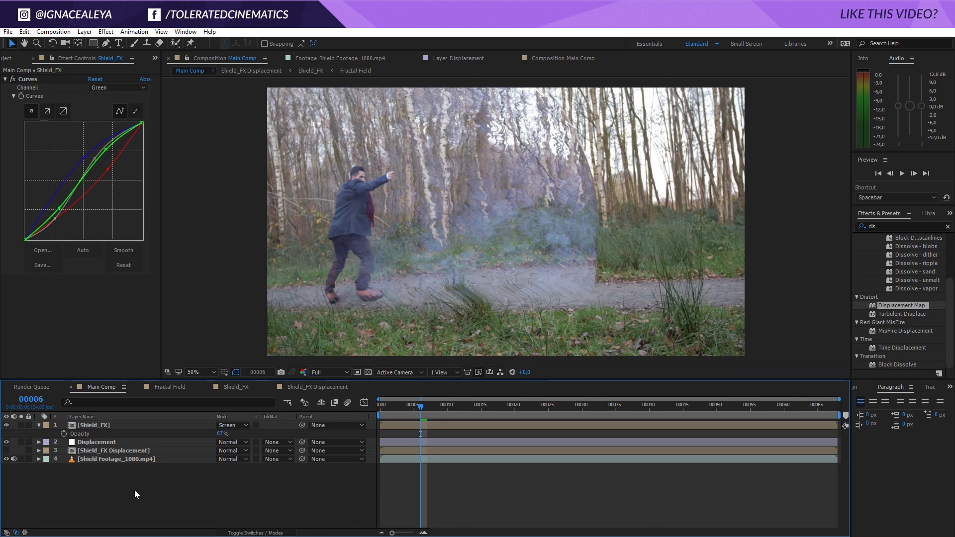
key("slash")
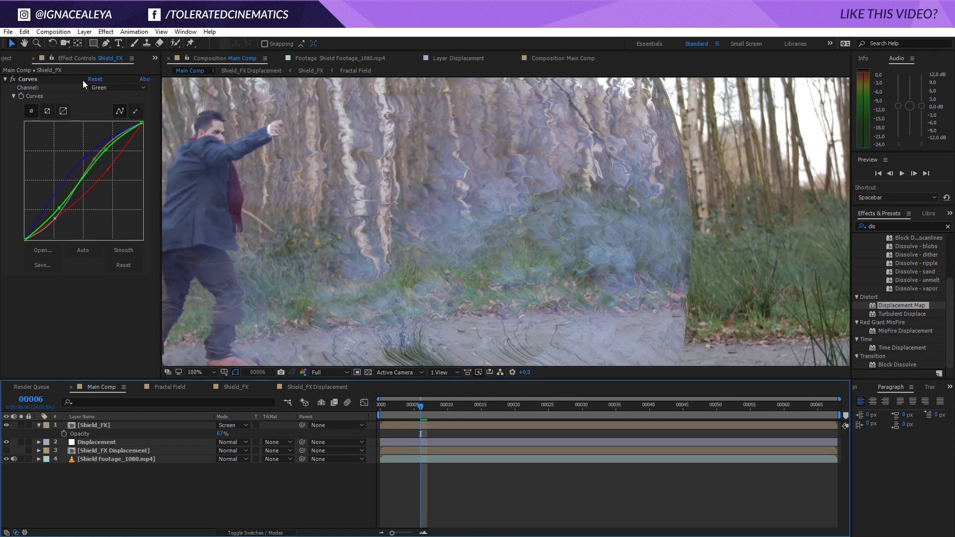
Import the Lens Flare Pro project and add its Pro Lens Flare comp as the top layer of Main Comp in Screen mode
left_click(7, 58)
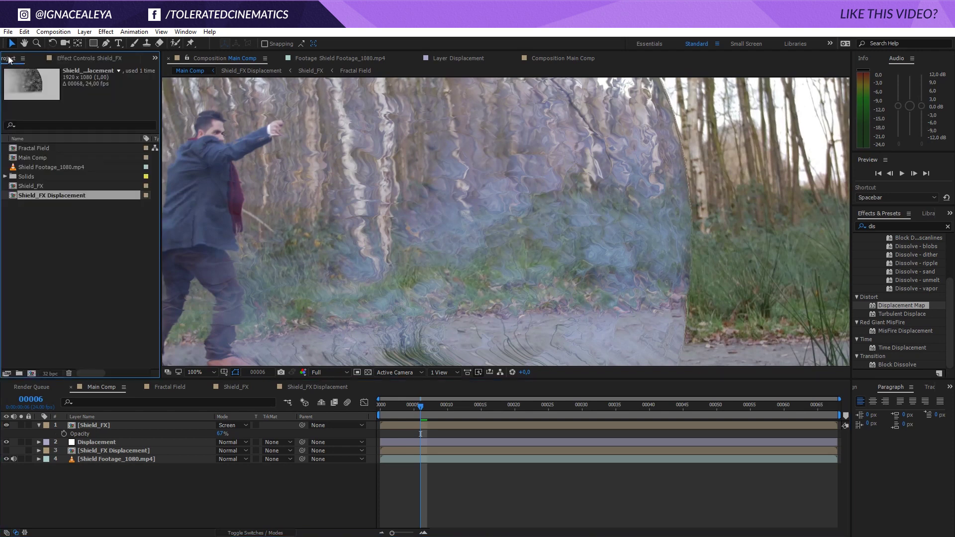
scroll(208, 223, "down", 2)
right_click(69, 221)
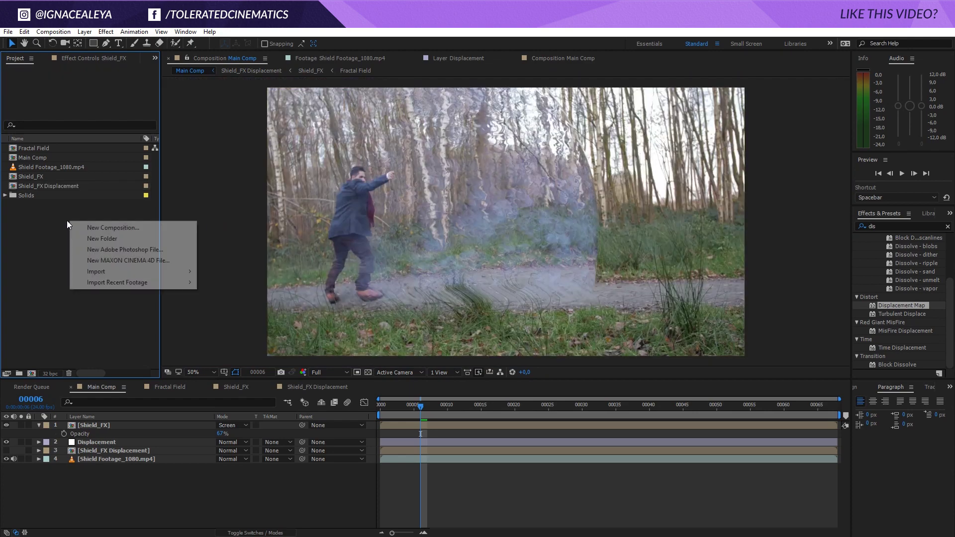
mouse_move(106, 271)
left_click(231, 271)
left_click(368, 165)
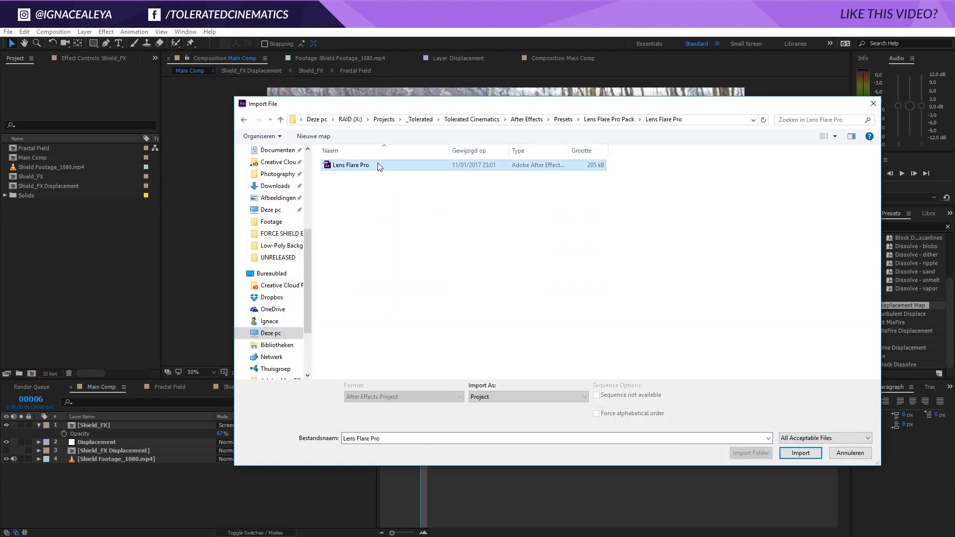
left_click(789, 451)
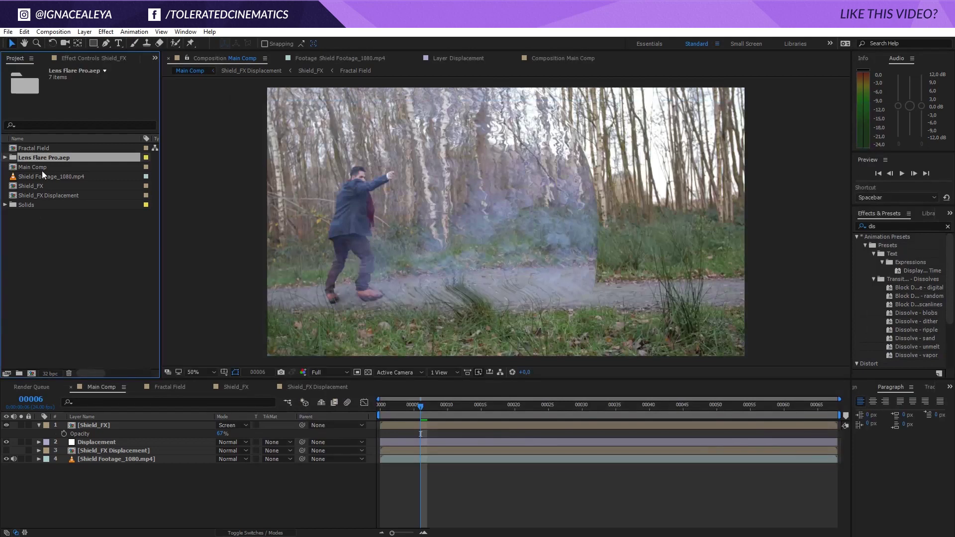
double_click(45, 157)
left_click_drag(37, 167, 100, 422)
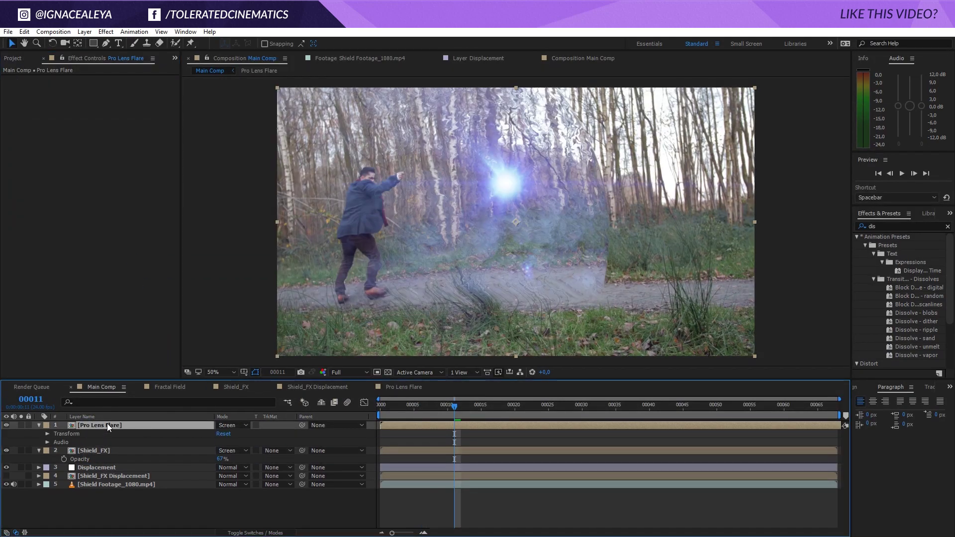
Copy Shield Footage_1080.mp4 from Main Comp to the bottom of the Pro Lens Flare comp and make it a guide layer
left_click(97, 485)
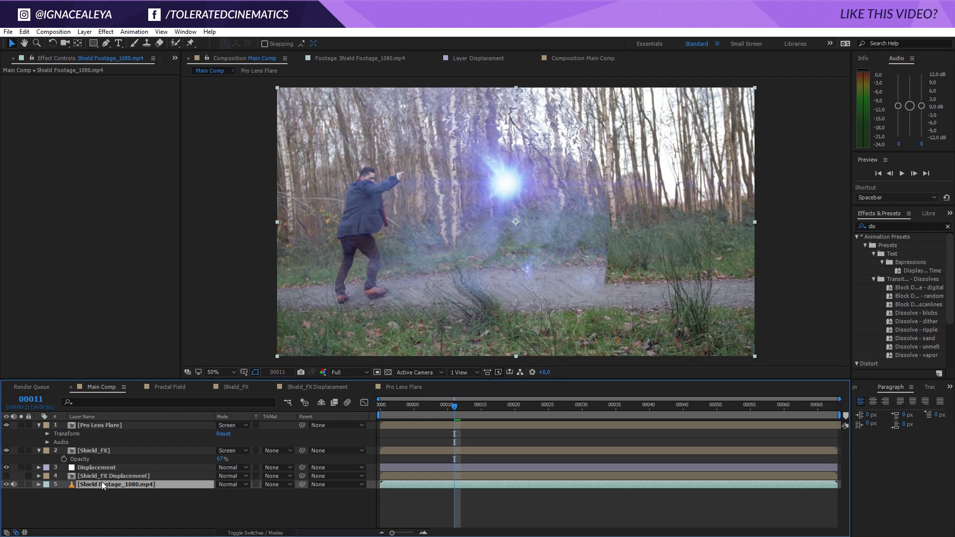
double_click(94, 425)
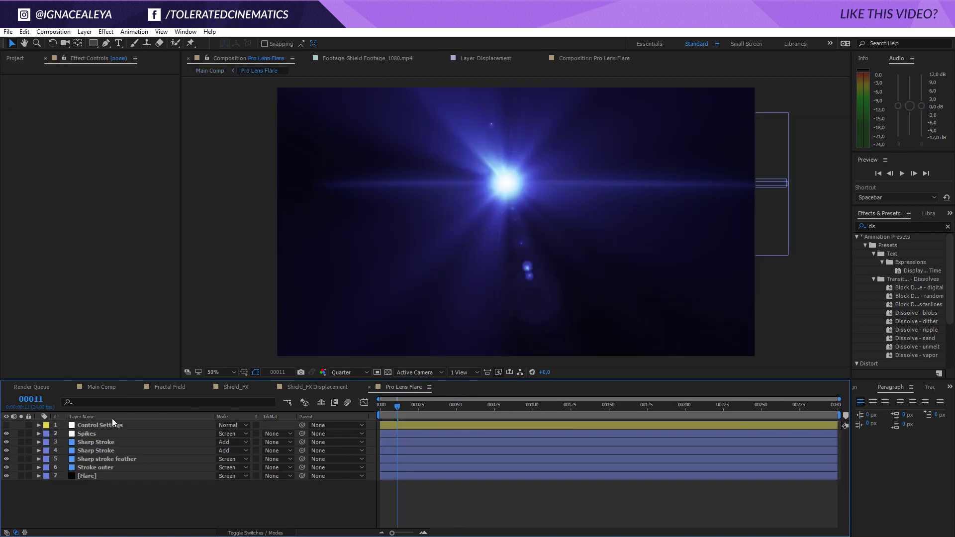
key("ctrl+v")
left_click_drag(100, 426, 121, 497)
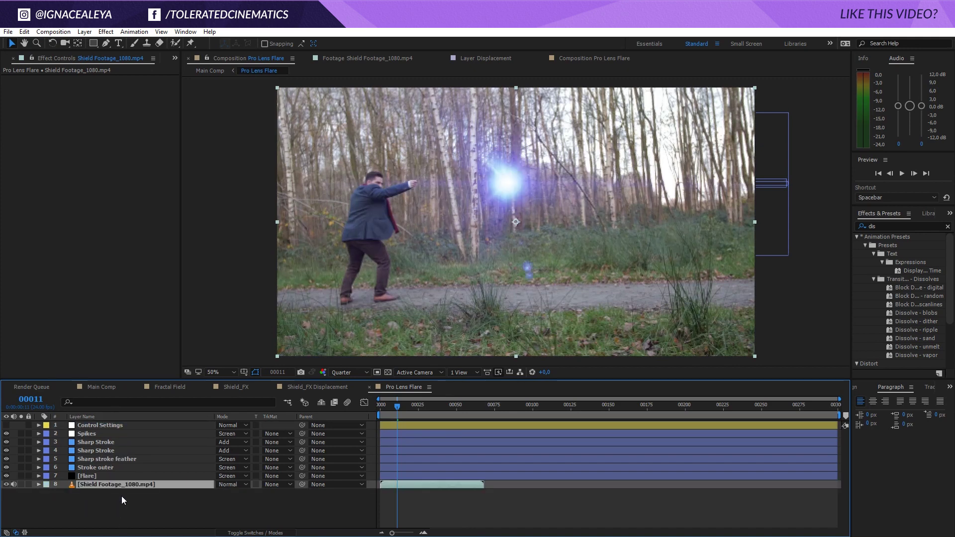
right_click(103, 484)
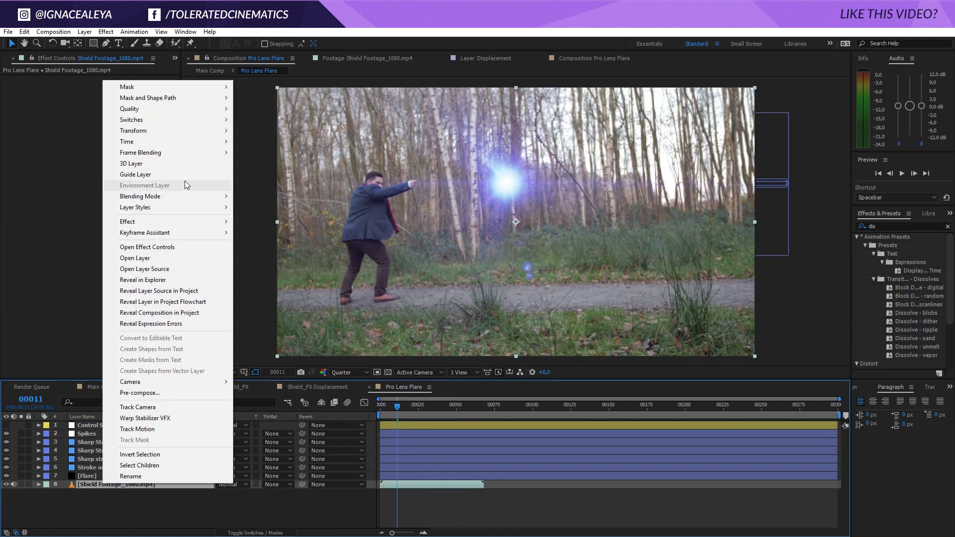
left_click(151, 174)
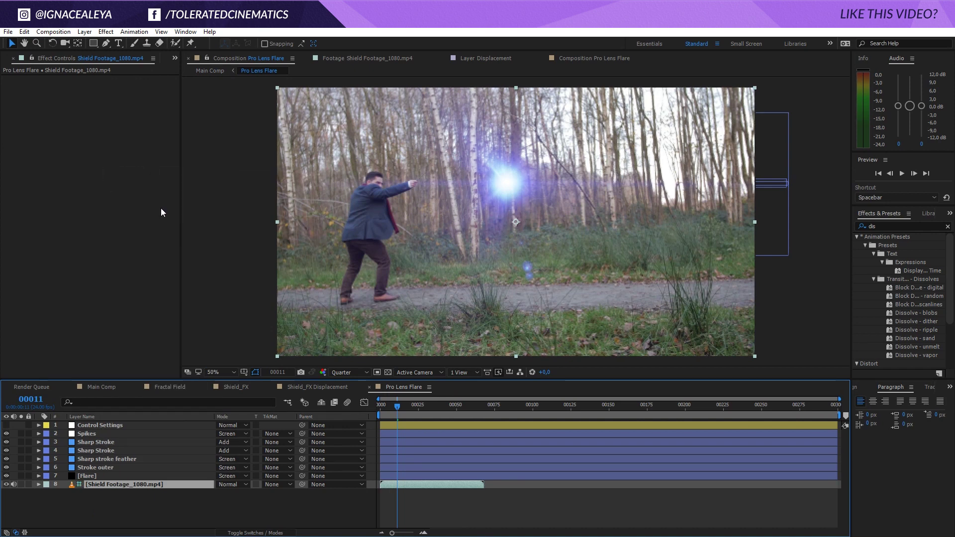
In Control Settings, place the flare's anchor point at 624, 360 and move its position near the man's hand, at about 643, 347
left_click(99, 426)
left_click(103, 87)
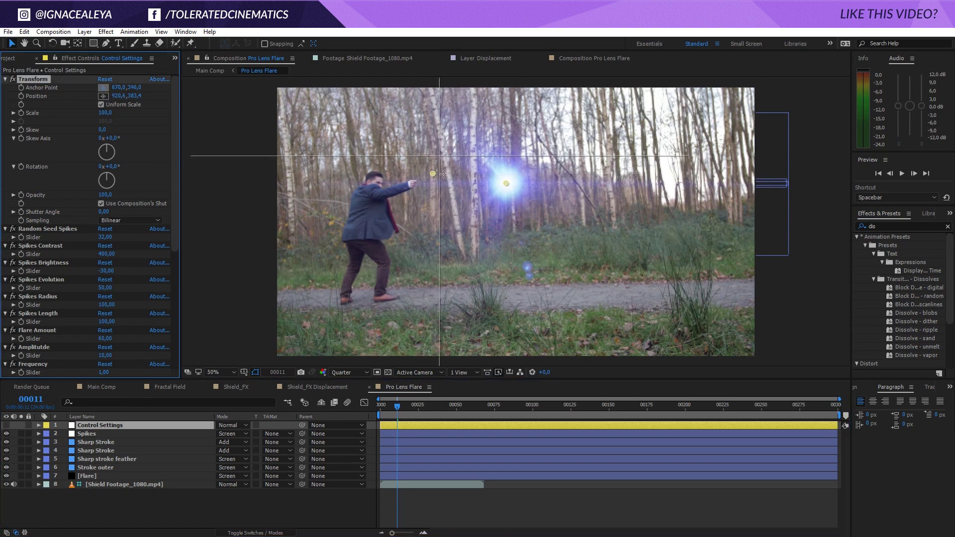
left_click(433, 177)
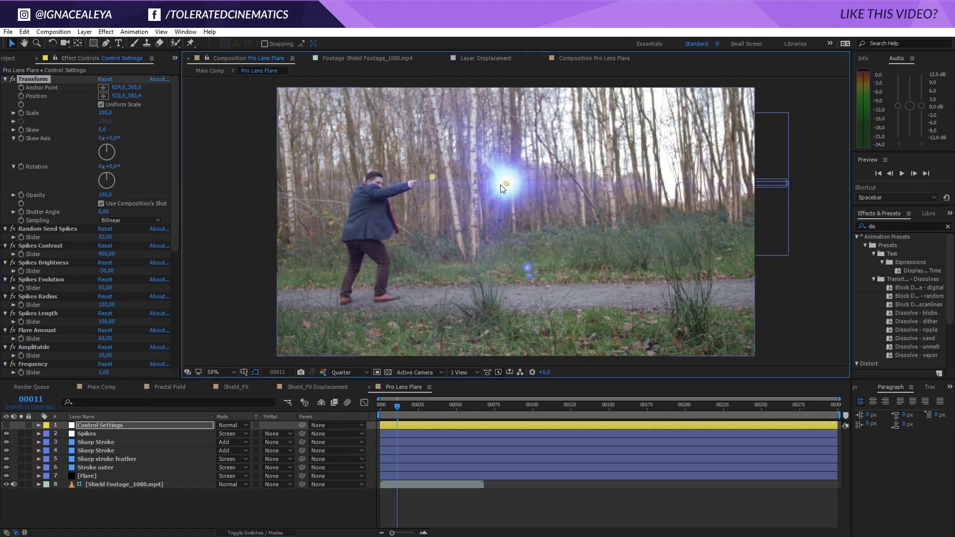
left_click_drag(507, 184, 438, 177)
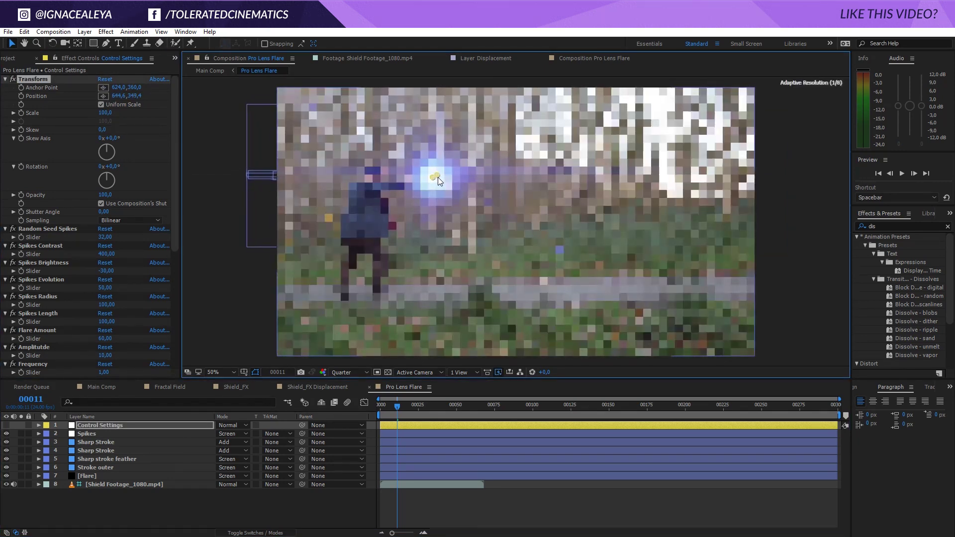
scroll(428, 170, "up", 1)
scroll(358, 158, "up", 1)
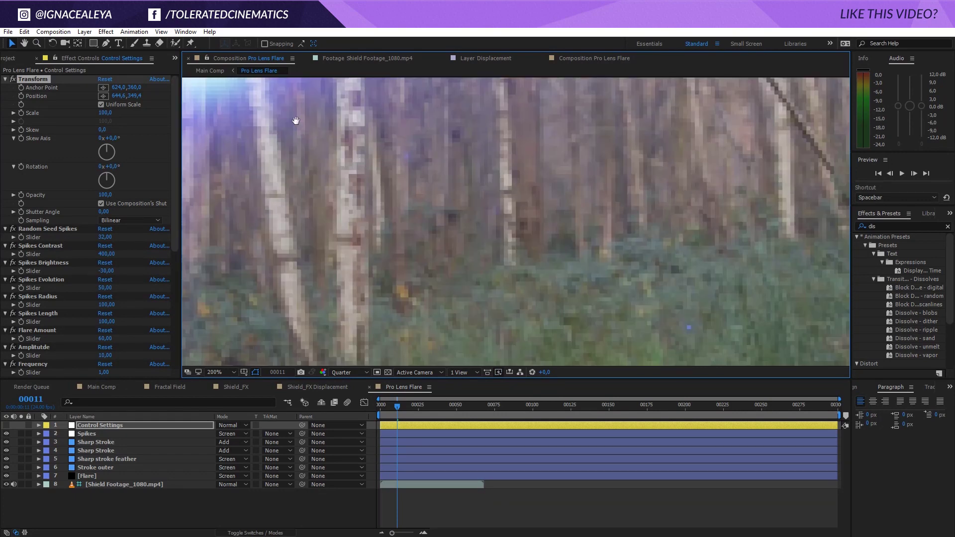
left_click_drag(260, 93, 529, 269)
left_click_drag(478, 213, 477, 211)
scroll(484, 217, "down", 2)
scroll(494, 239, "down", 1)
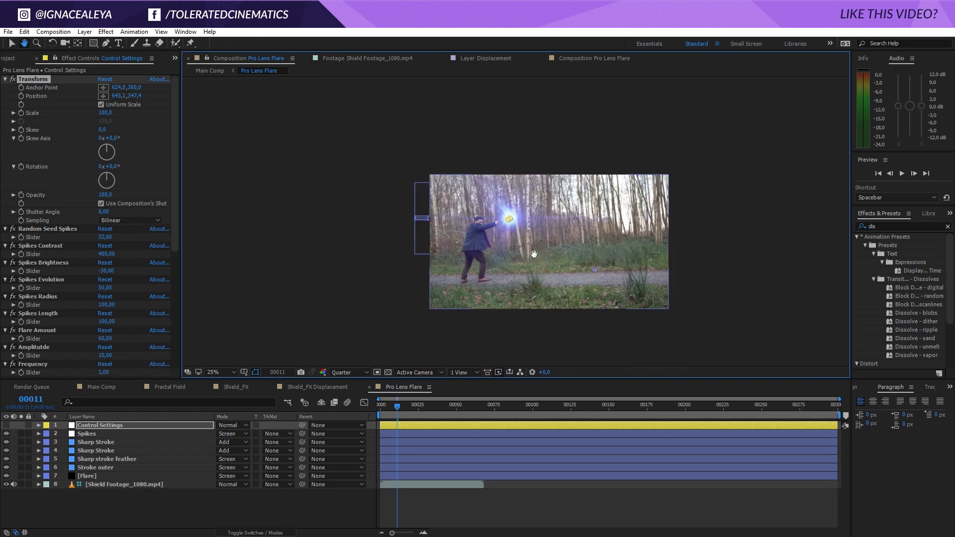
scroll(483, 222, "up", 1)
Set the Flare Amount in Control Settings to 30
scroll(116, 289, "down", 5)
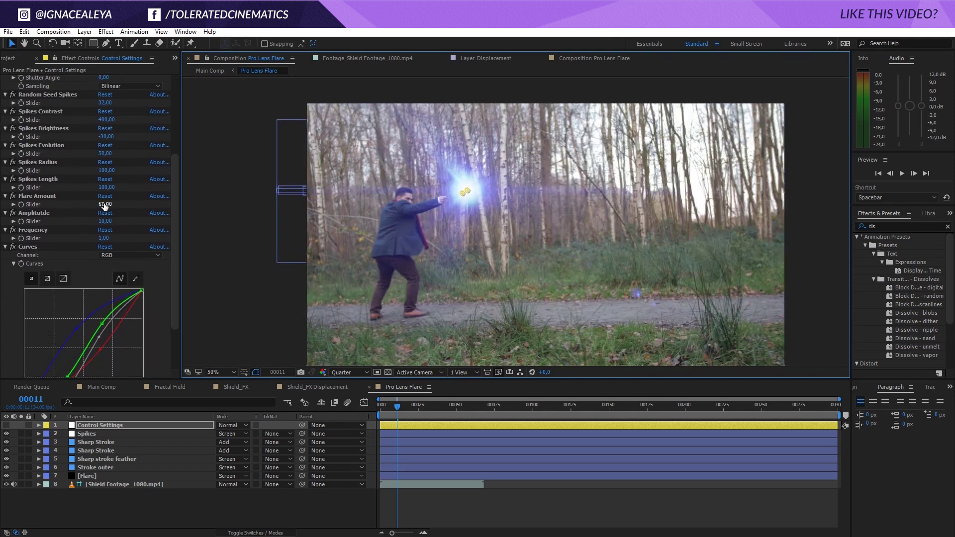
left_click(105, 205)
type("30")
key("Return")
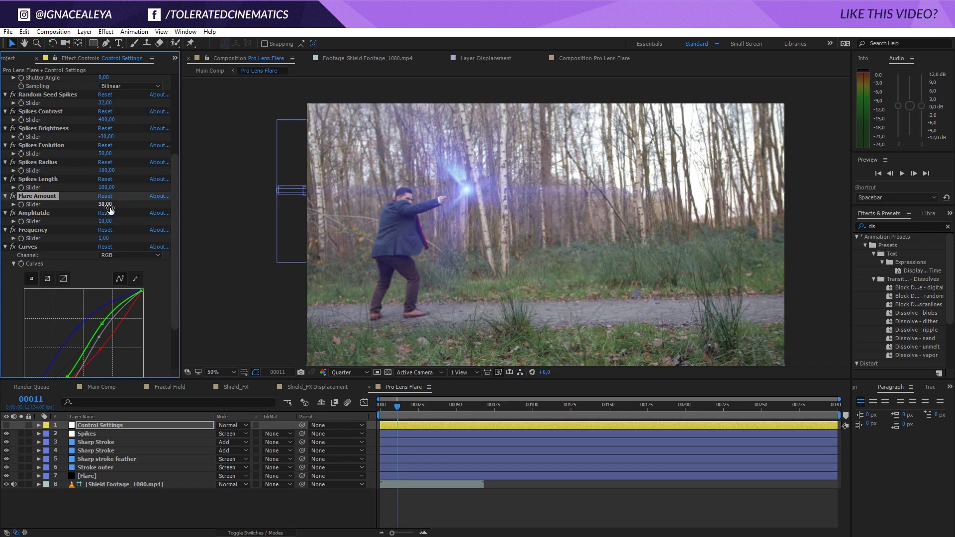
Move the flare closer to the man's fist, at about 597, 343, and shift its anchor point down to 618, 475
key("period")
key("period")
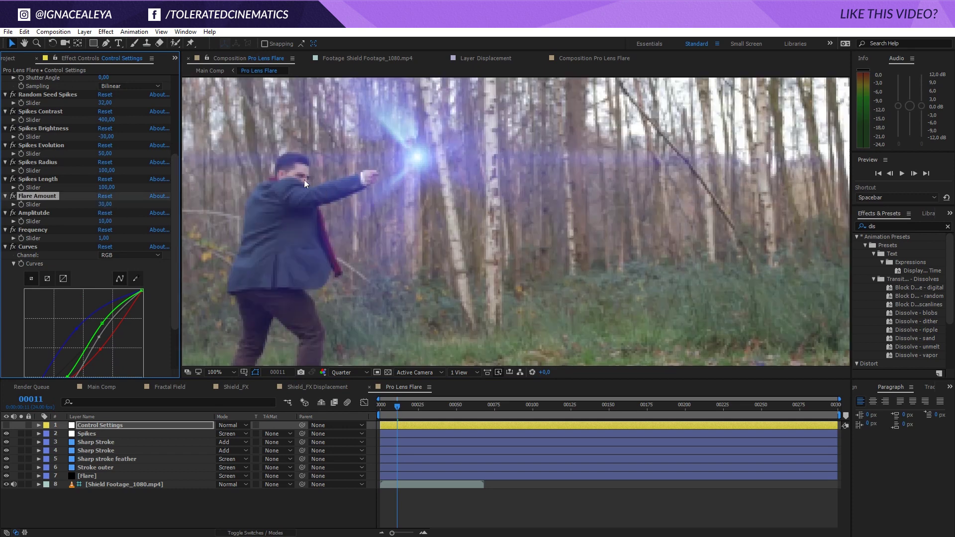
scroll(67, 97, "up", 5)
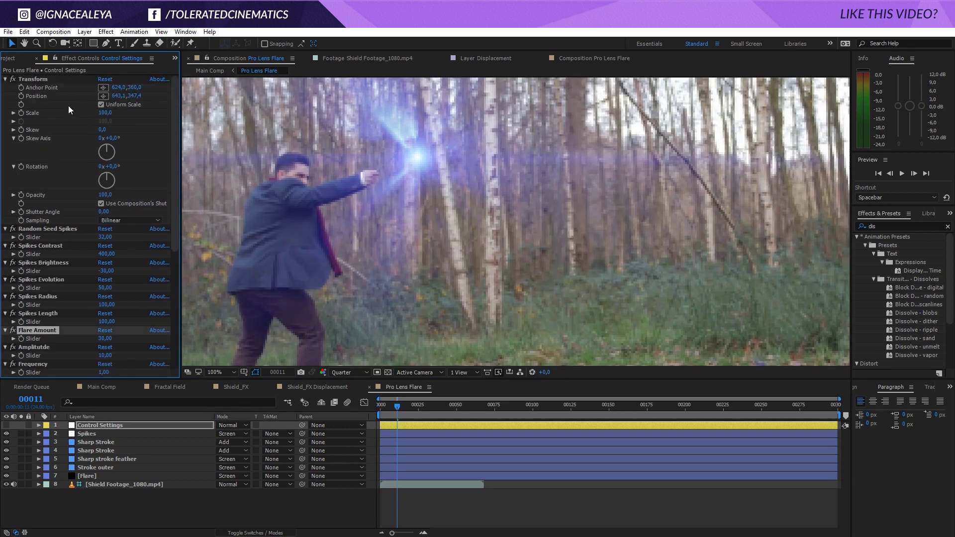
left_click(103, 96)
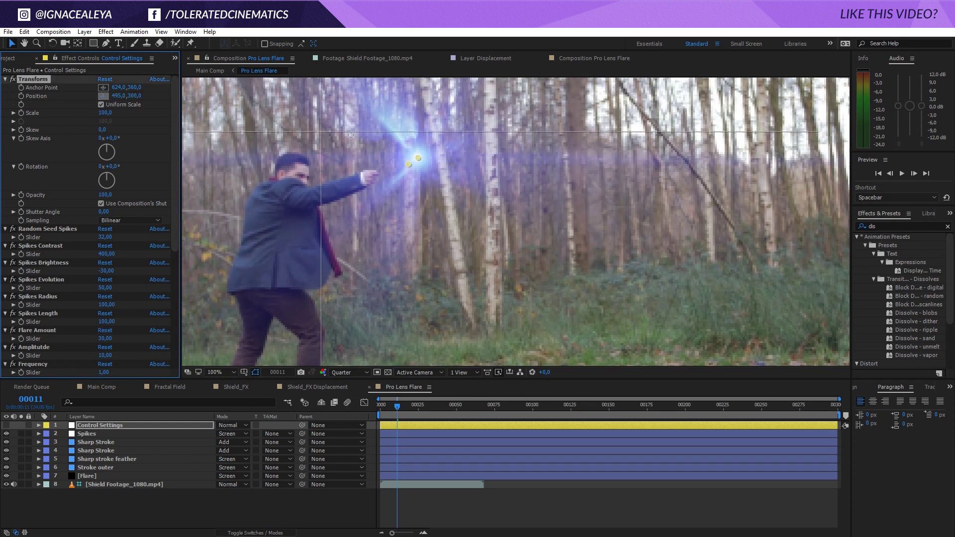
left_click(400, 157)
left_click_drag(399, 157, 395, 156)
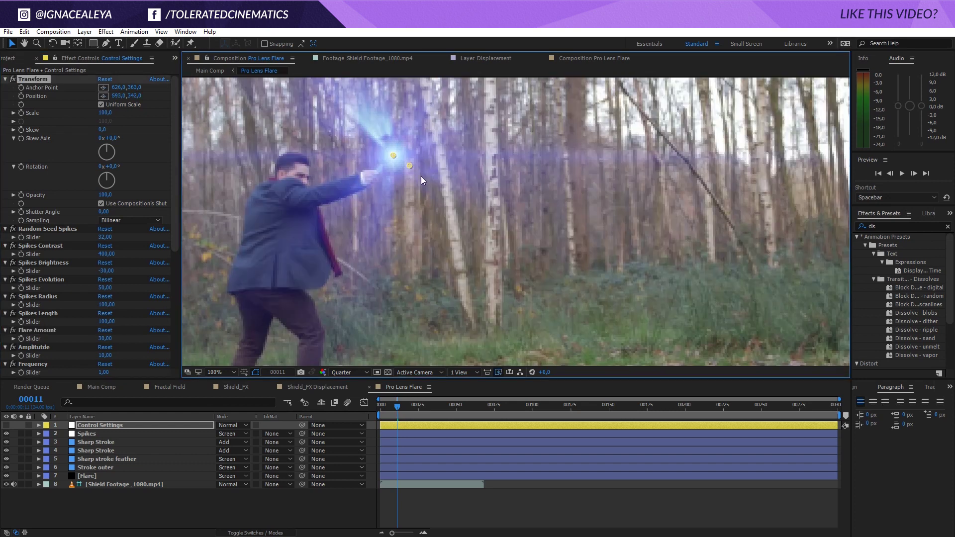
left_click(406, 220)
mouse_move(395, 155)
left_mouse_down()
mouse_move(435, 133)
mouse_move(401, 158)
mouse_move(345, 165)
mouse_move(395, 154)
left_mouse_up()
Temporarily hide the Flare layer to see the hand, and fine-tune the flare's position to about 597.5, 338
left_click(6, 477)
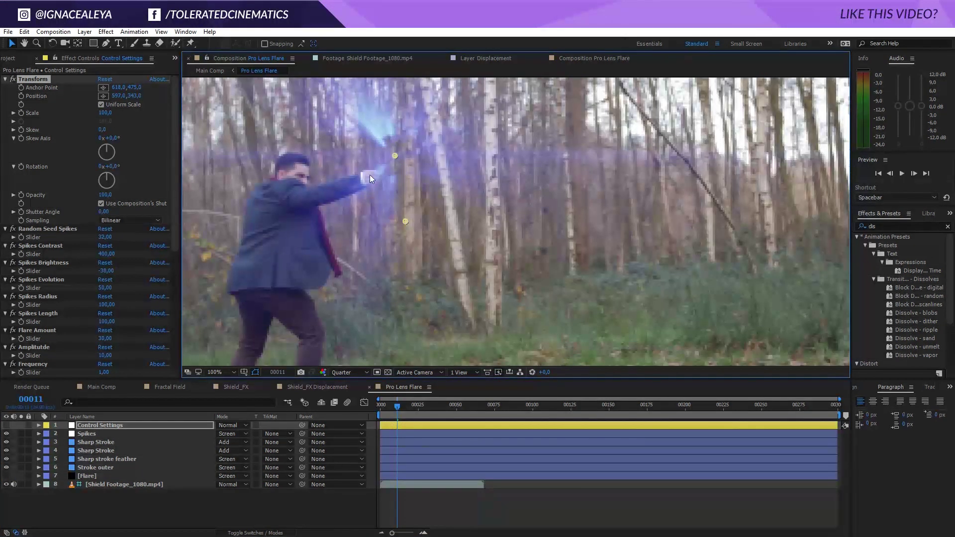
scroll(369, 175, "up", 1)
key("space")
left_click_drag(286, 142, 508, 244)
left_click_drag(498, 193, 498, 187)
scroll(497, 188, "down", 1)
Soften the flare's spikes: set Random Seed Spikes to 51, Spikes Contrast to 294, Spikes Brightness to 23 and Spikes Radius to 36
left_click(62, 263)
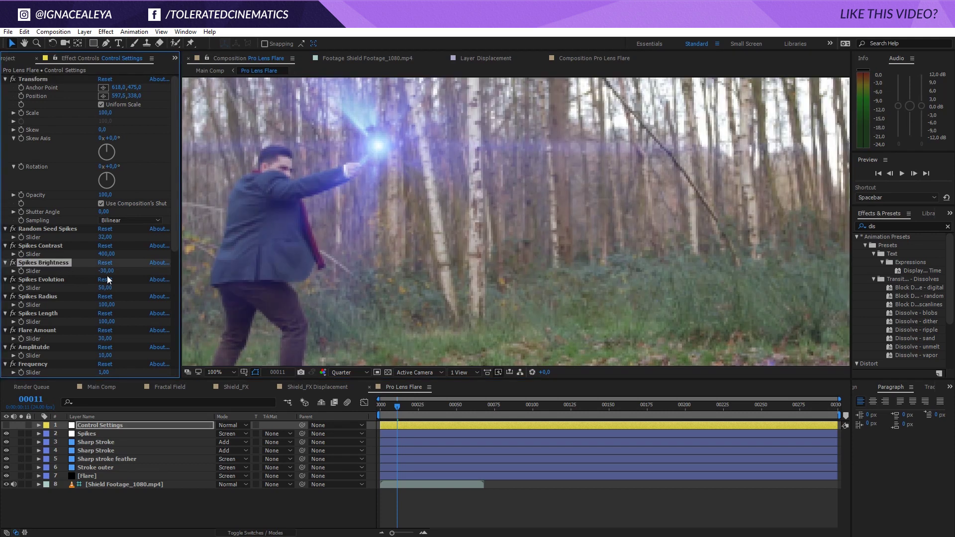
left_click_drag(106, 272, 112, 275)
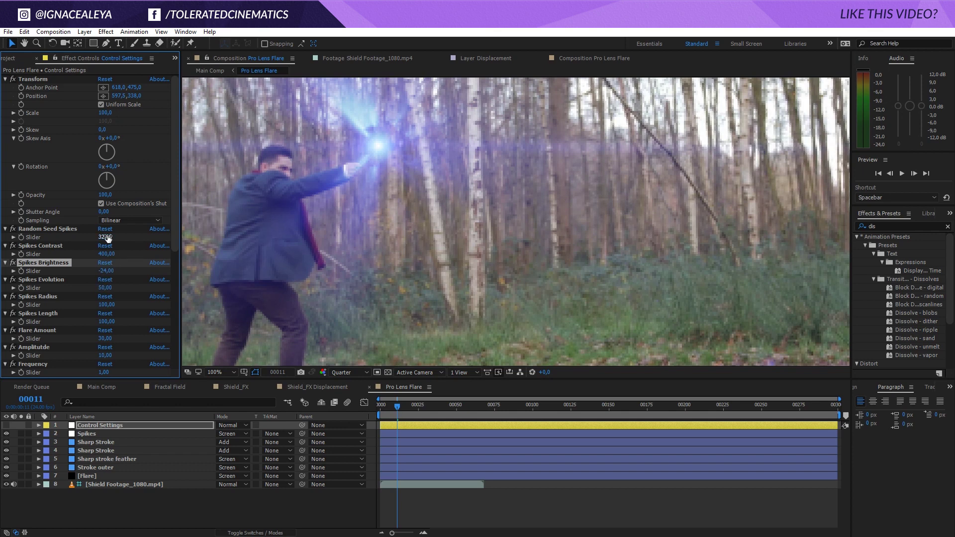
scroll(58, 262, "down", 4)
left_click_drag(106, 233, 144, 239)
key("ctrl+z")
left_click_drag(106, 182, 120, 148)
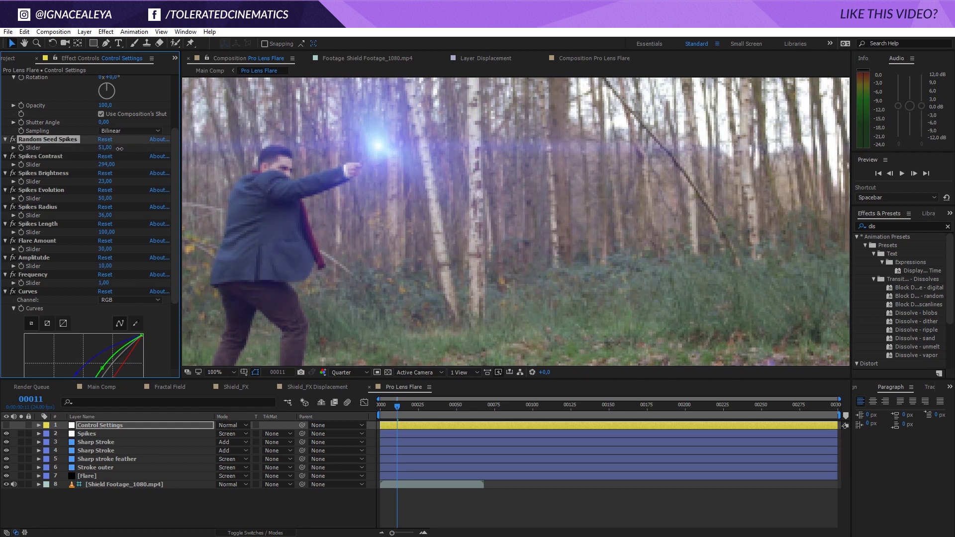
scroll(388, 183, "down", 2)
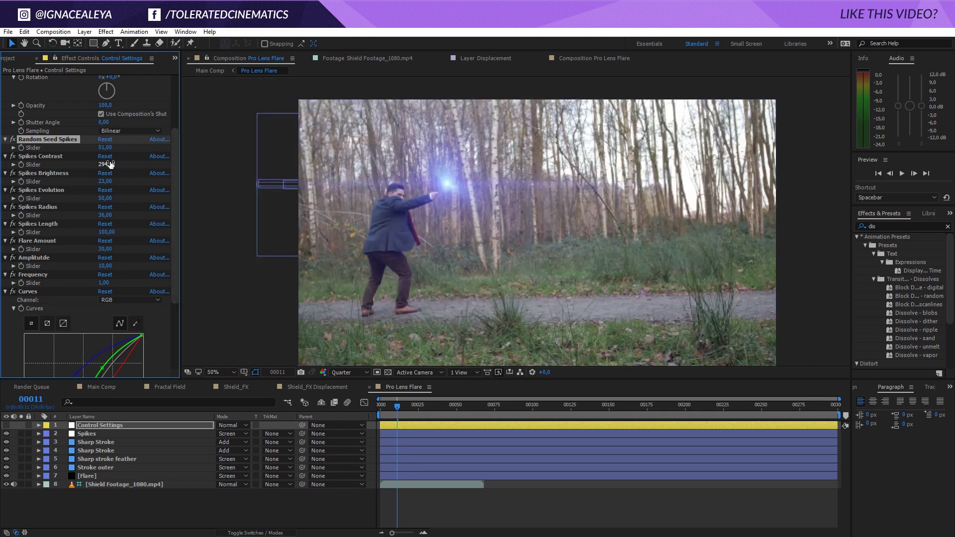
left_click(48, 157)
left_click(58, 191)
left_click(51, 207)
scroll(368, 173, "up", 2)
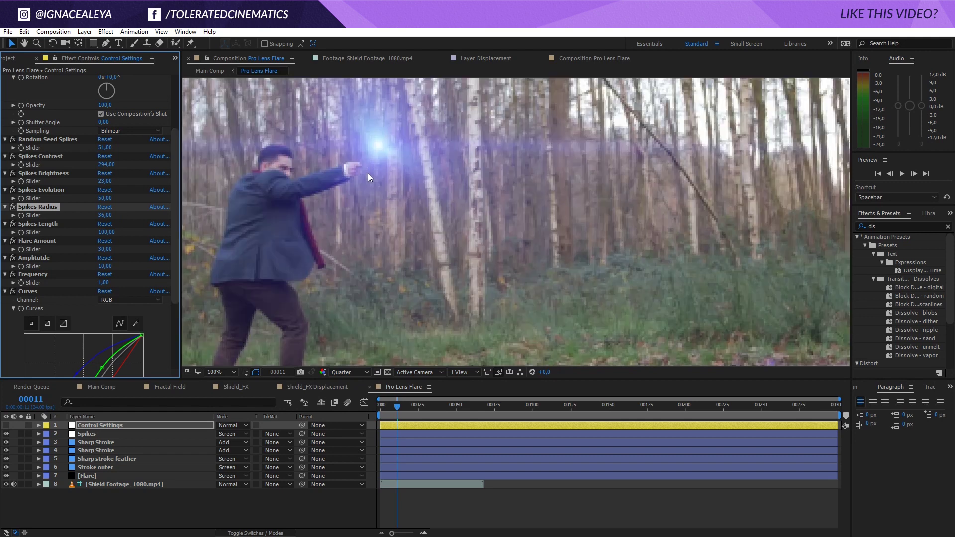
scroll(349, 184, "down", 2)
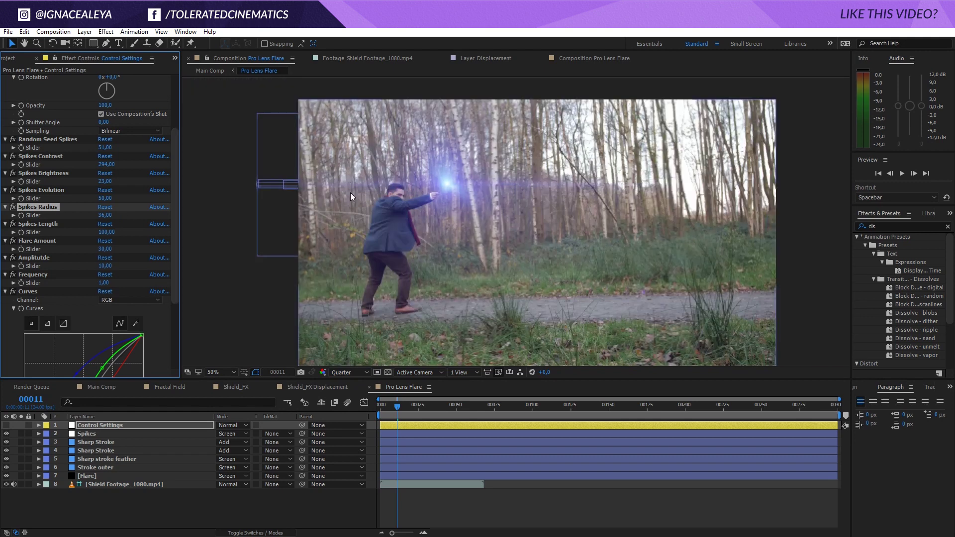
Return to Main Comp, go to the first frame, and move the Pro Lens Flare layer directly below Displacement
left_click(102, 388)
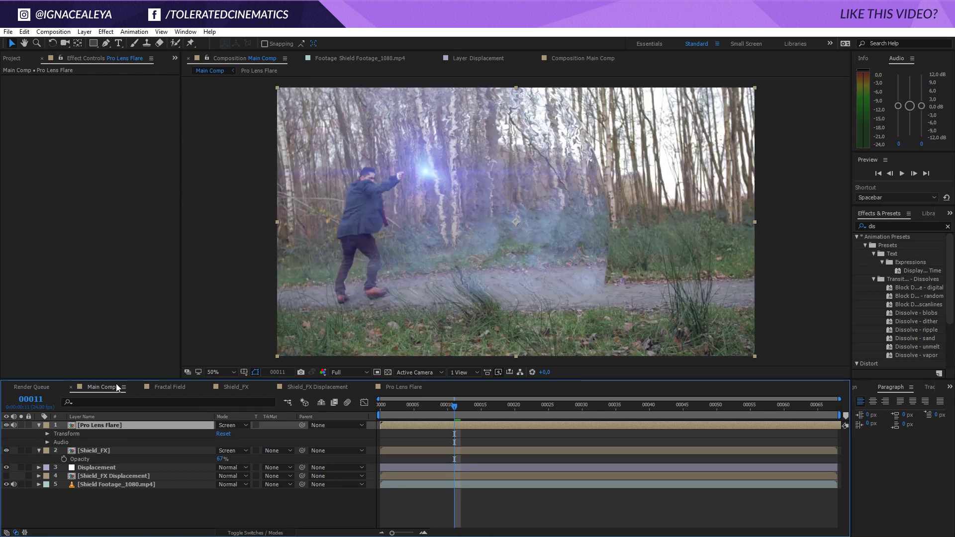
key("Home")
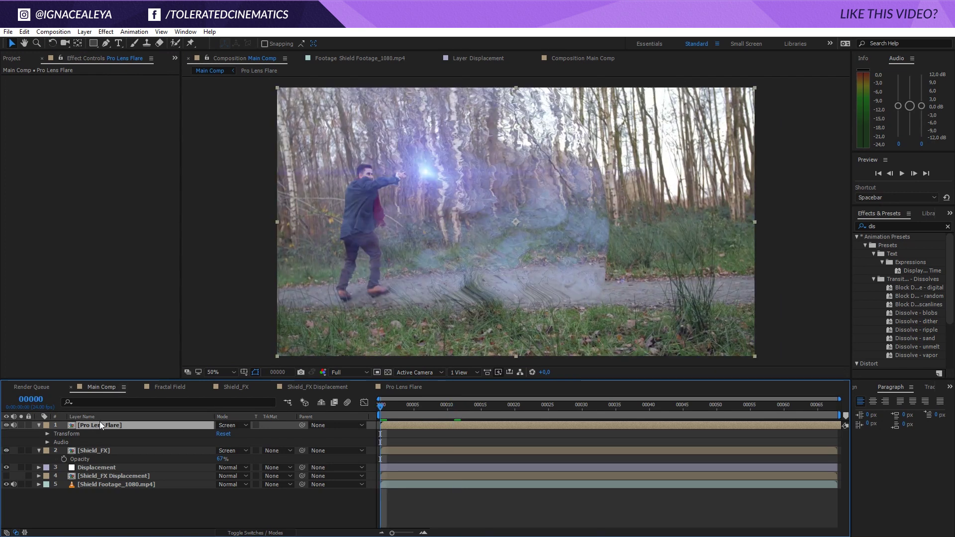
left_click_drag(100, 422, 103, 470)
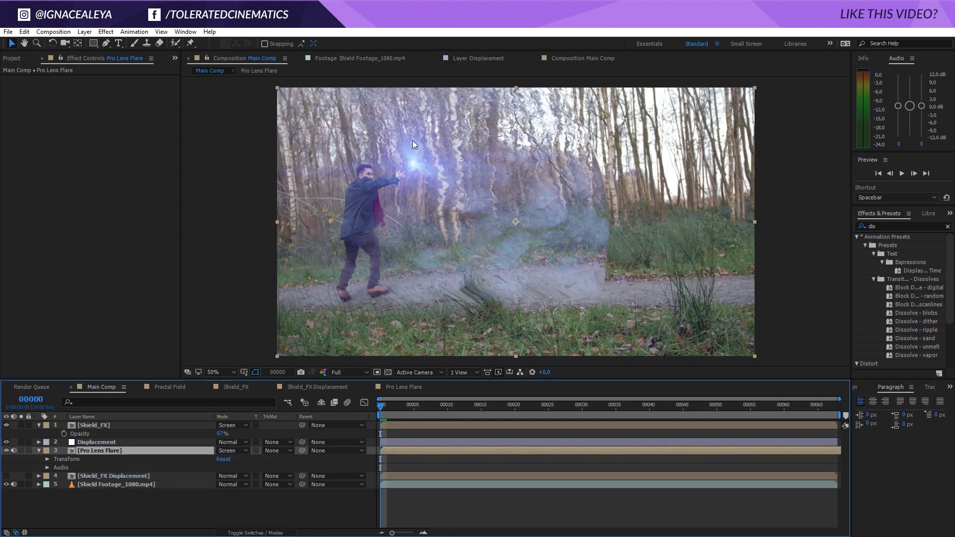
key("period")
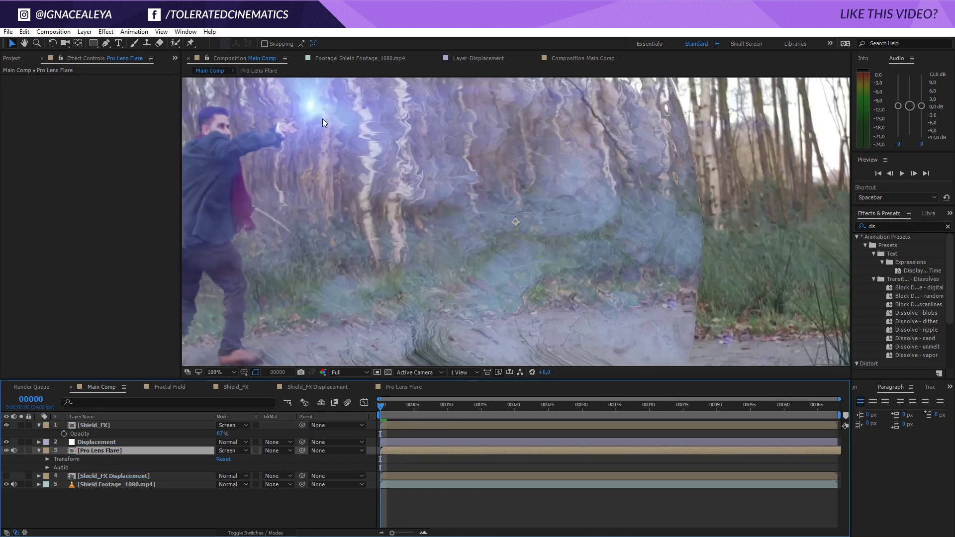
Create a white 1920 x 1080 solid named Particles directly above the Pro Lens Flare layer
key("comma")
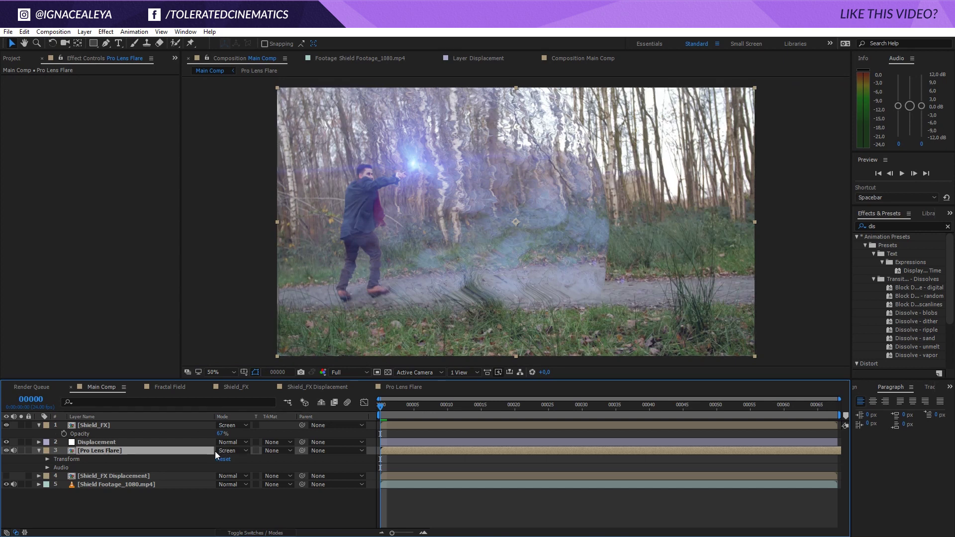
right_click(248, 506)
mouse_move(259, 411)
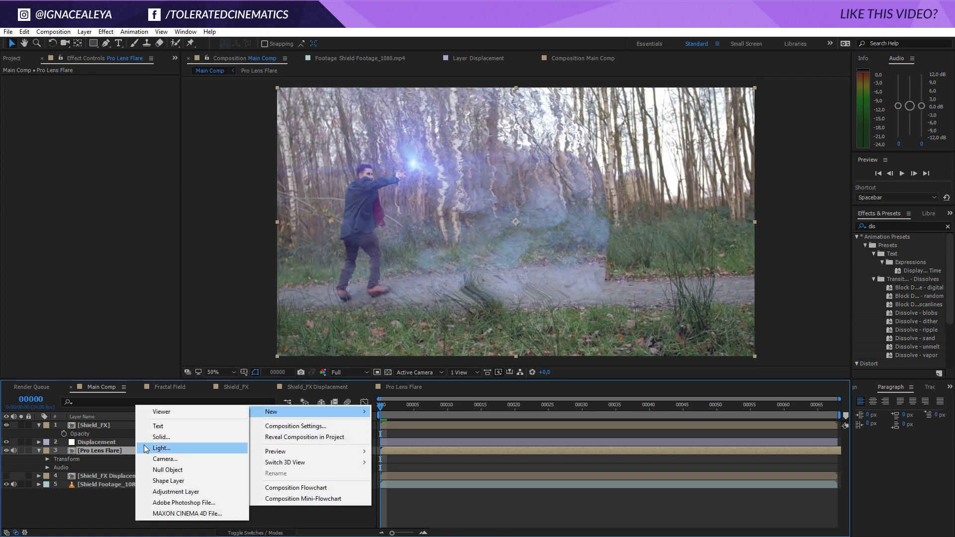
left_click(158, 437)
type("Particles")
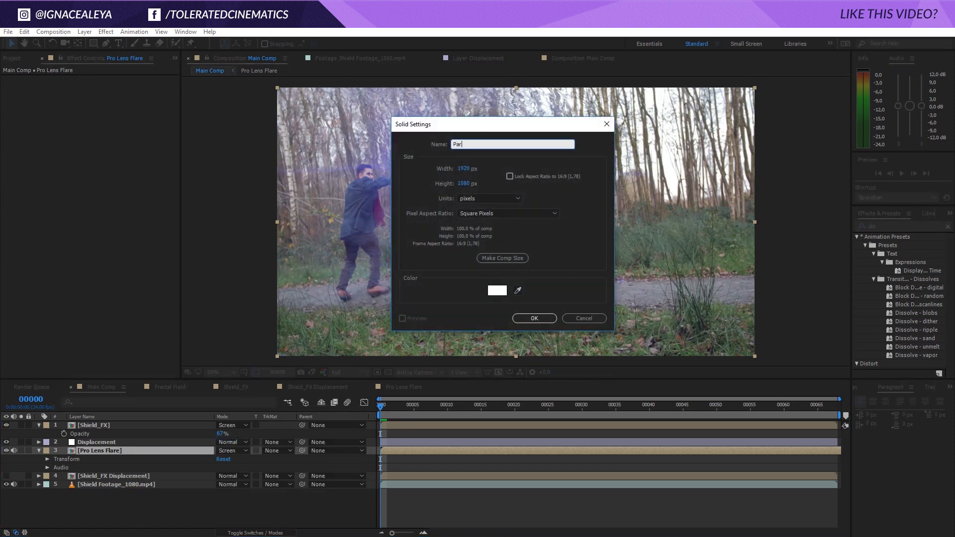
key("Return")
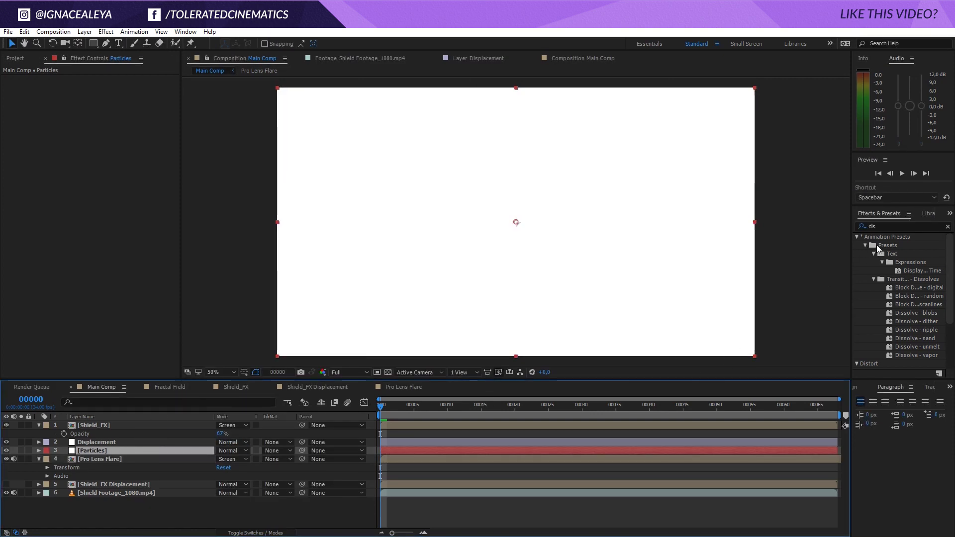
Find the CC Particle World effect and apply it to the Particles layer
left_click_drag(883, 227, 832, 230)
type("cc part")
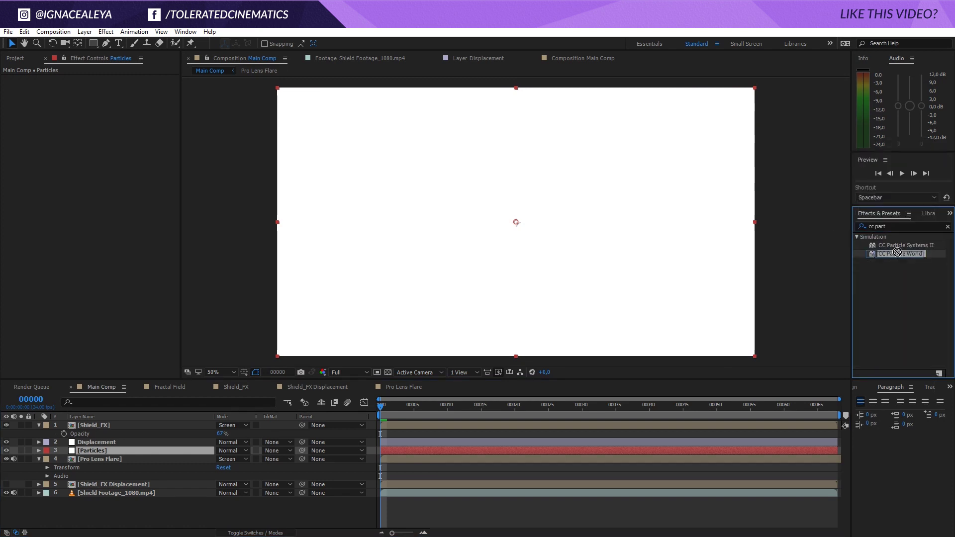
left_click_drag(901, 253, 141, 450)
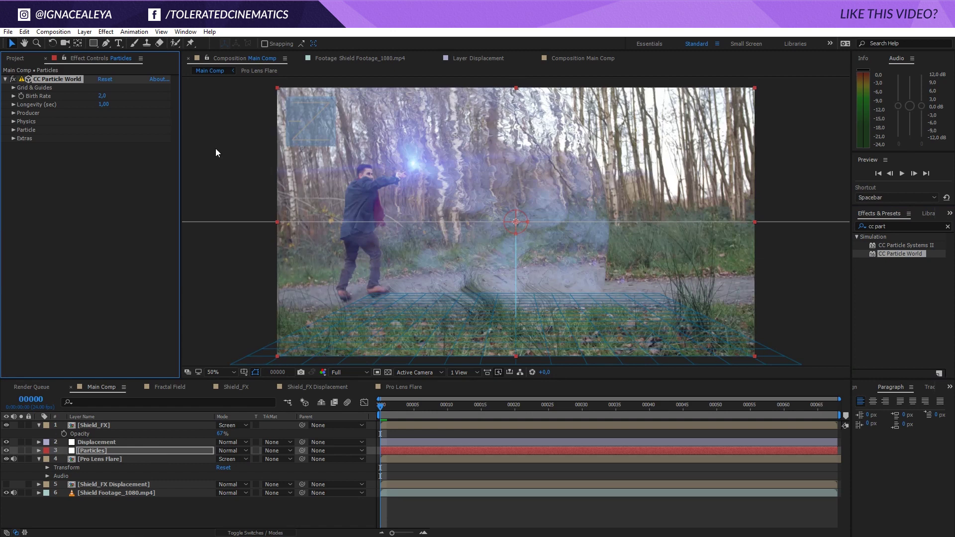
Hide CC Particle World's grid and move its producer point onto the flare at the man's hand
left_click(14, 88)
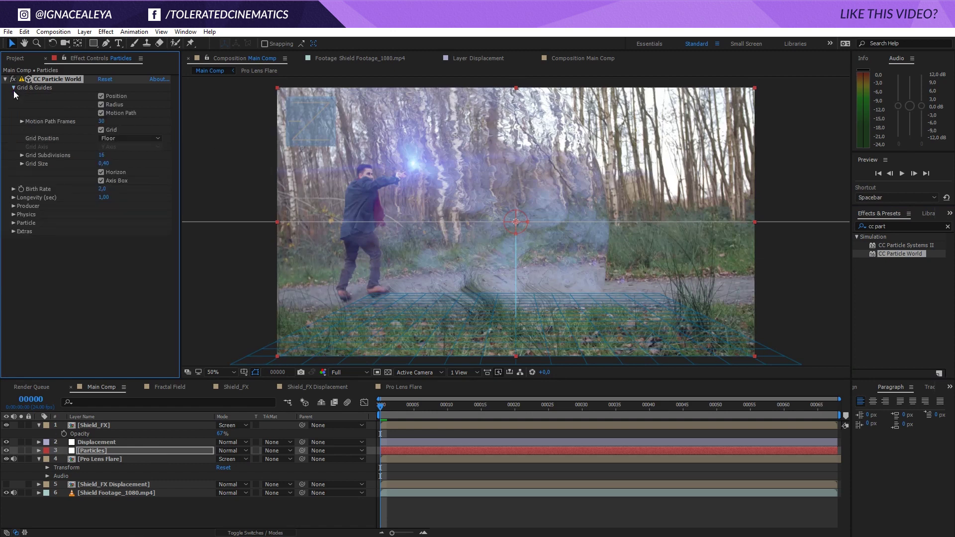
left_click(102, 130)
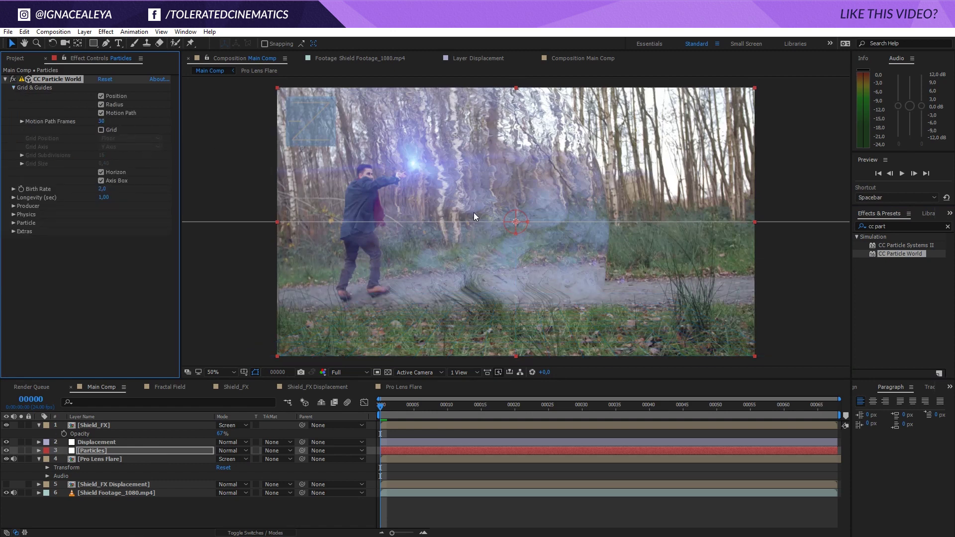
left_click_drag(517, 224, 413, 163)
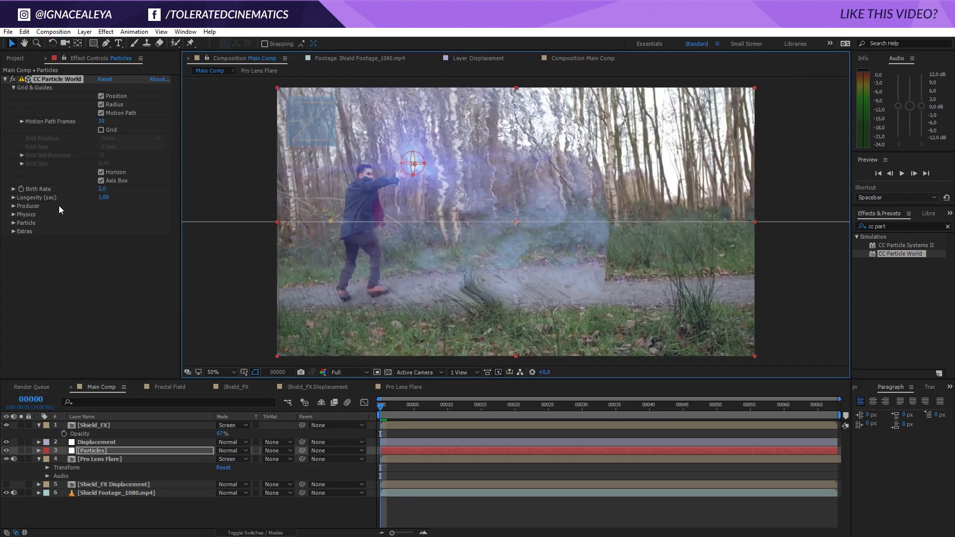
Expand the effect's Physics settings, solo the Particles layer and go to frame 7 to view the particle burst
left_click(13, 214)
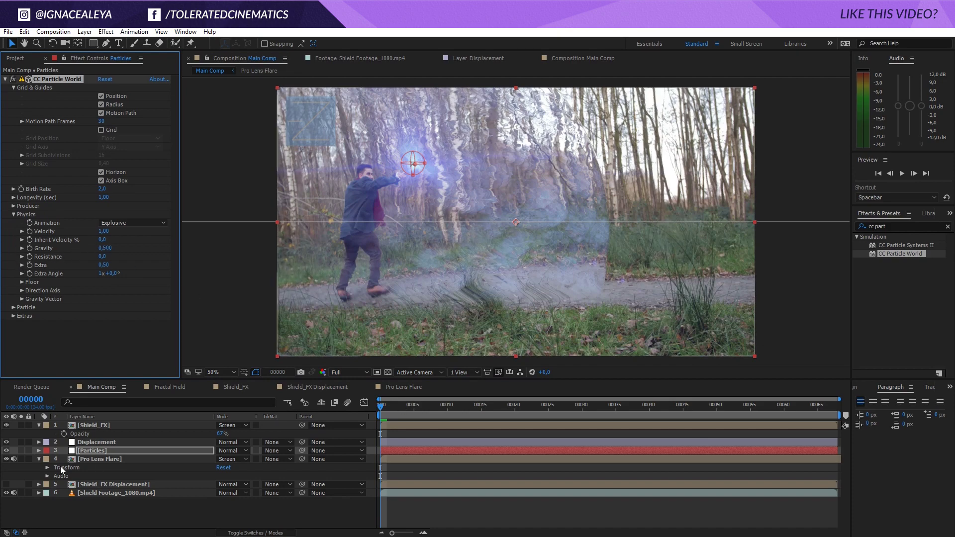
left_click(20, 450)
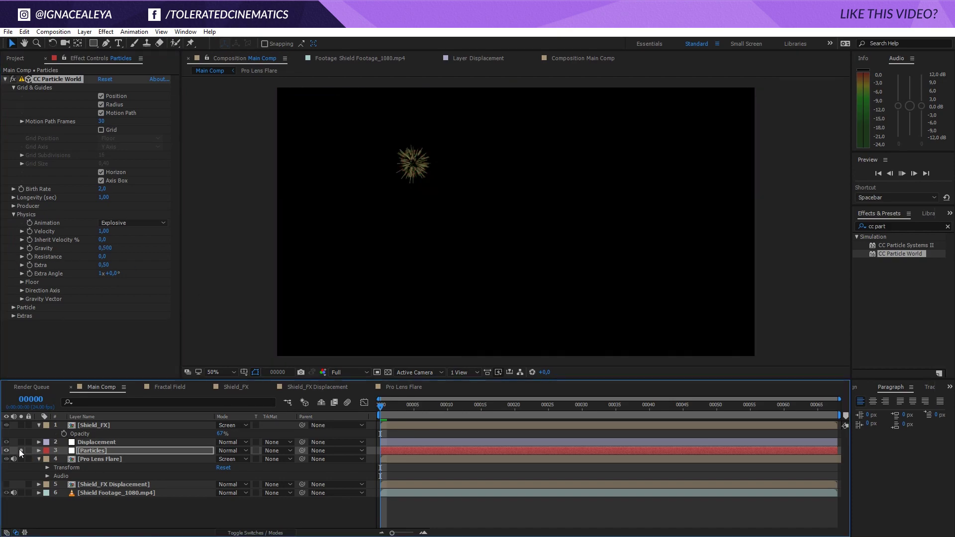
left_click_drag(384, 404, 428, 405)
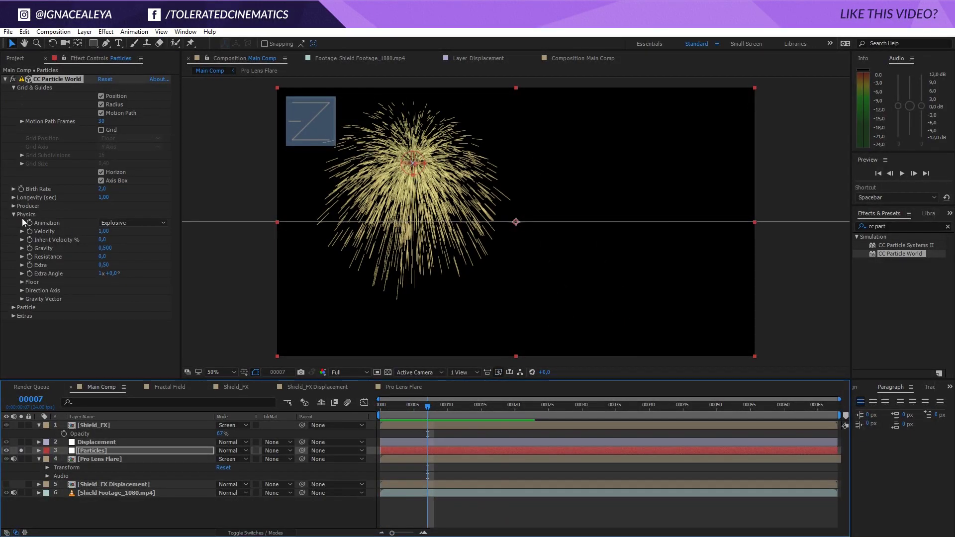
Change the particle type to Faded Sphere, with Birth Size 0.080 and Death Size 0.030
left_click(13, 307)
scroll(24, 280, "down", 3)
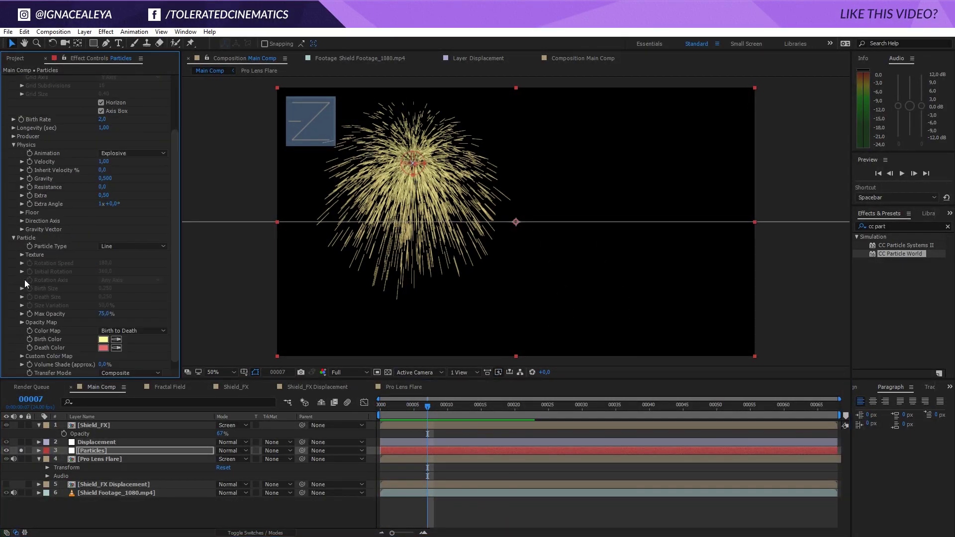
left_click(151, 245)
left_click(133, 294)
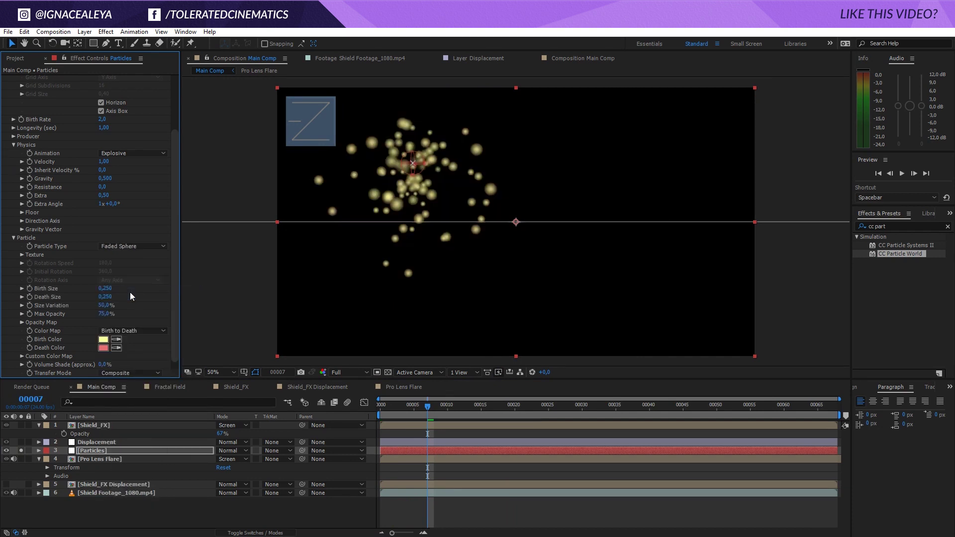
mouse_move(104, 288)
left_mouse_down()
mouse_move(92, 295)
mouse_move(103, 290)
left_mouse_up()
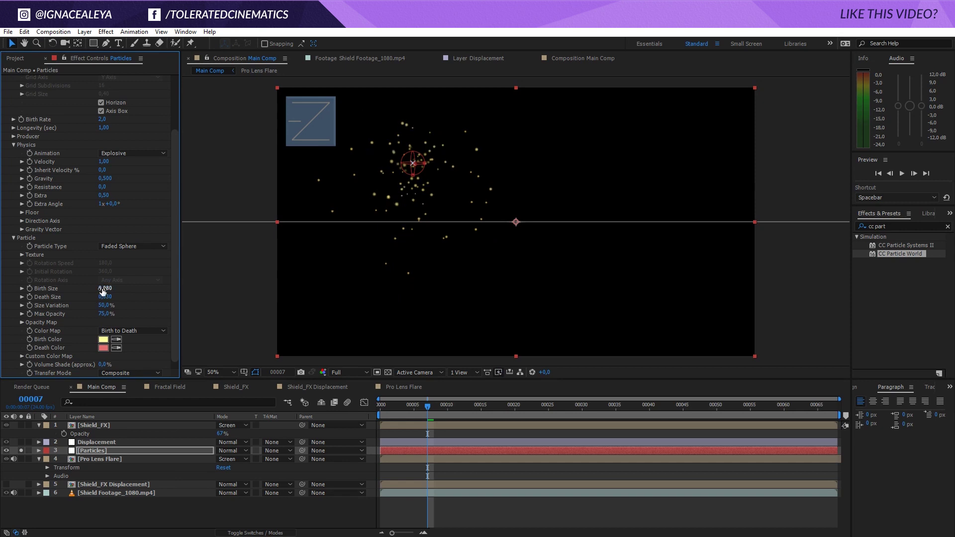
Set the particles' Gravity to 0.050 and their Animation to Direction Axis, and expand the Direction Axis settings
left_click(106, 178)
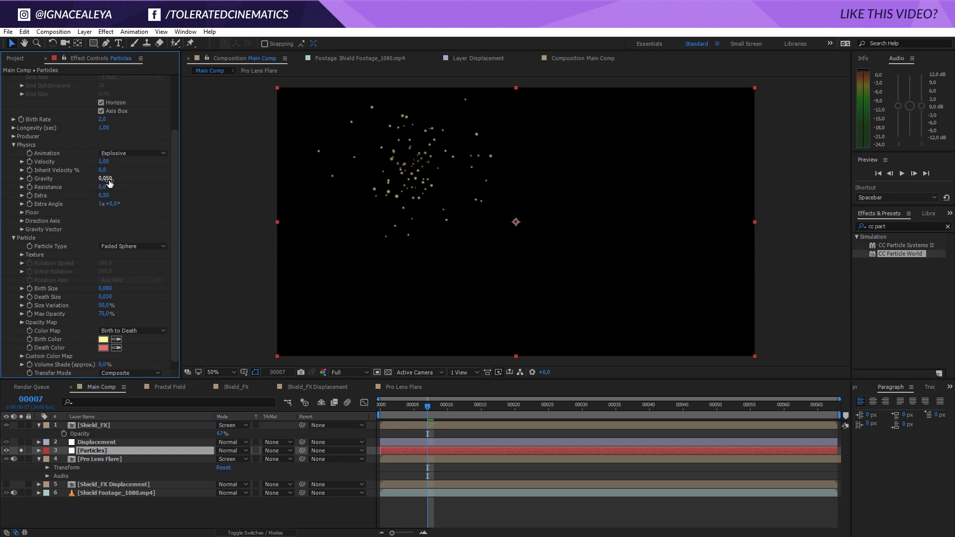
left_click(127, 153)
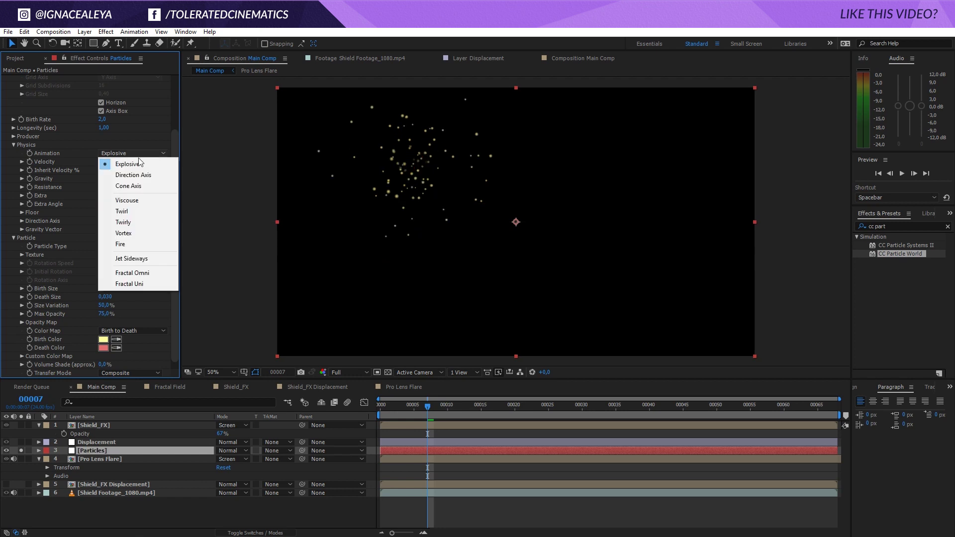
left_click(121, 176)
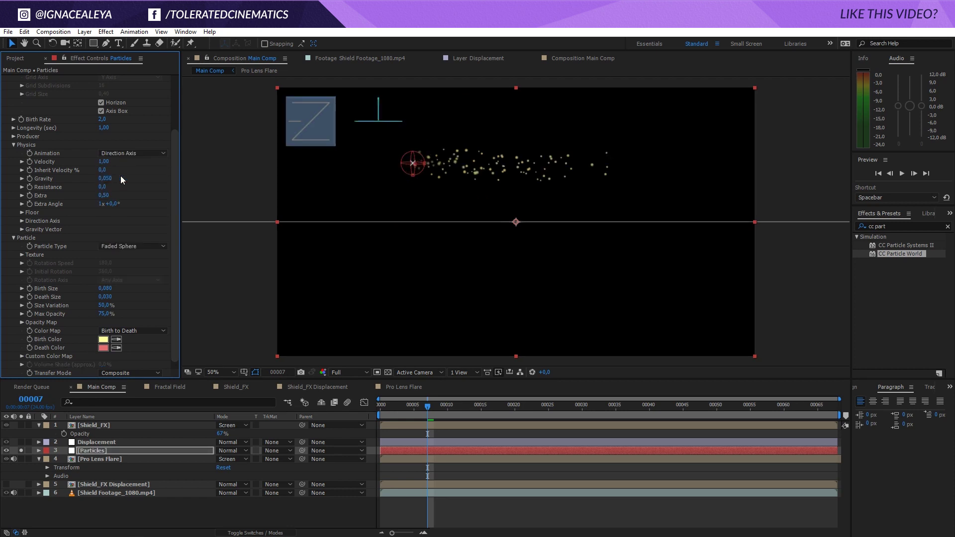
left_click(22, 221)
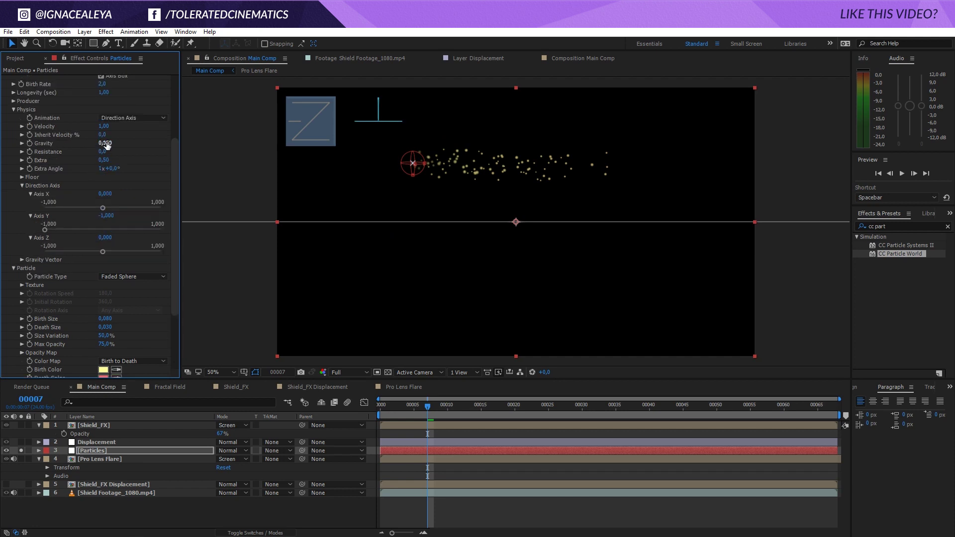
Set the CC Particle World gravity to -0.620 and the birth rate to 8.7 on the Particles layer
left_click_drag(107, 144, 90, 145)
left_click_drag(108, 144, 97, 146)
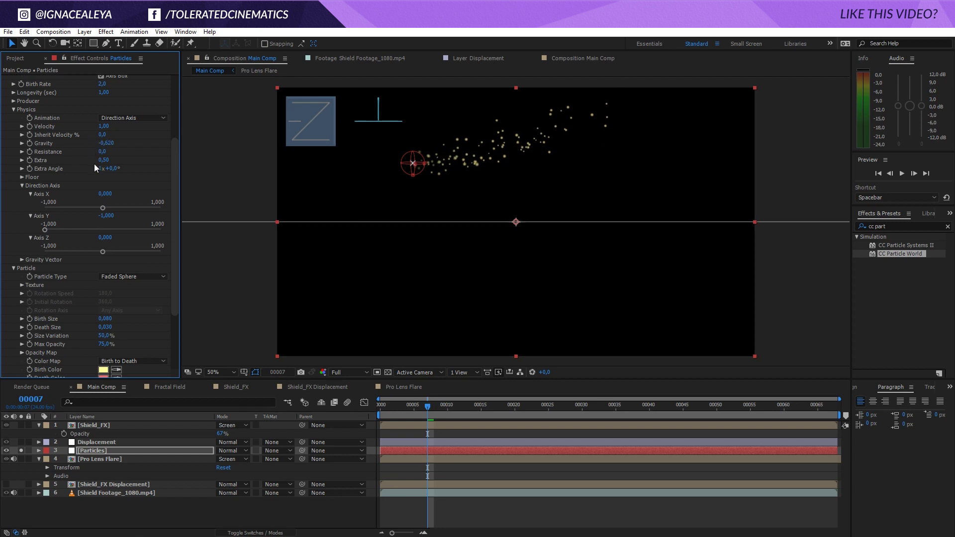
scroll(80, 183, "up", 4)
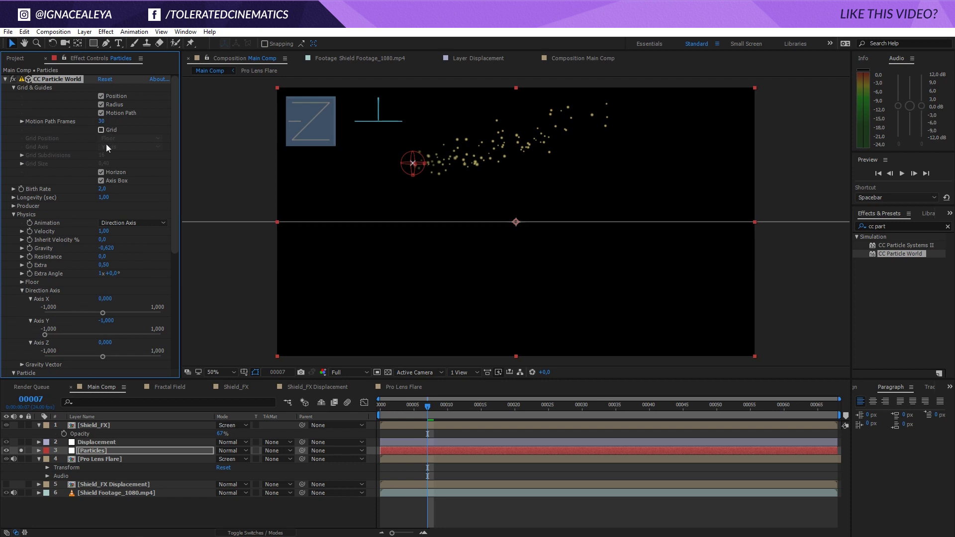
left_click_drag(102, 189, 138, 189)
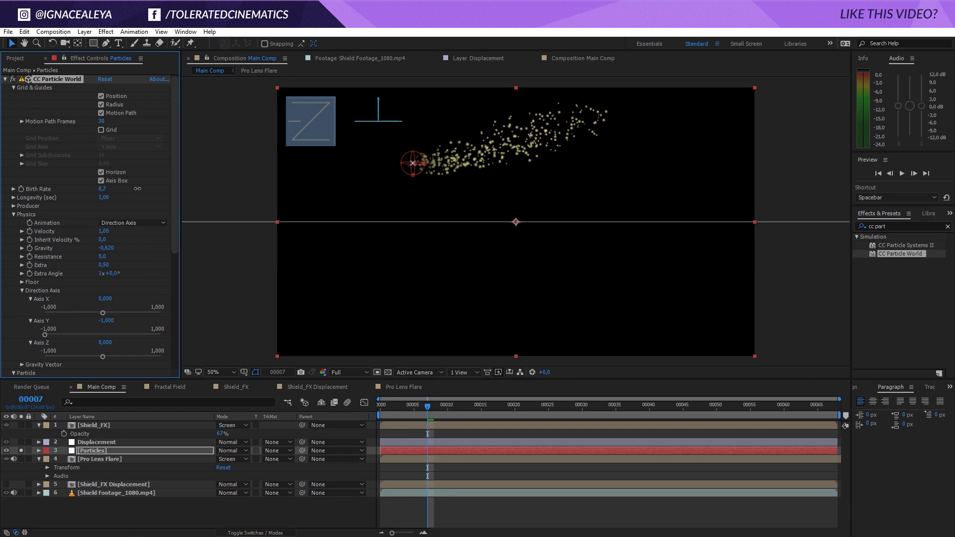
Enable motion blur on the Particles layer and for the Main Comp
left_click(269, 533)
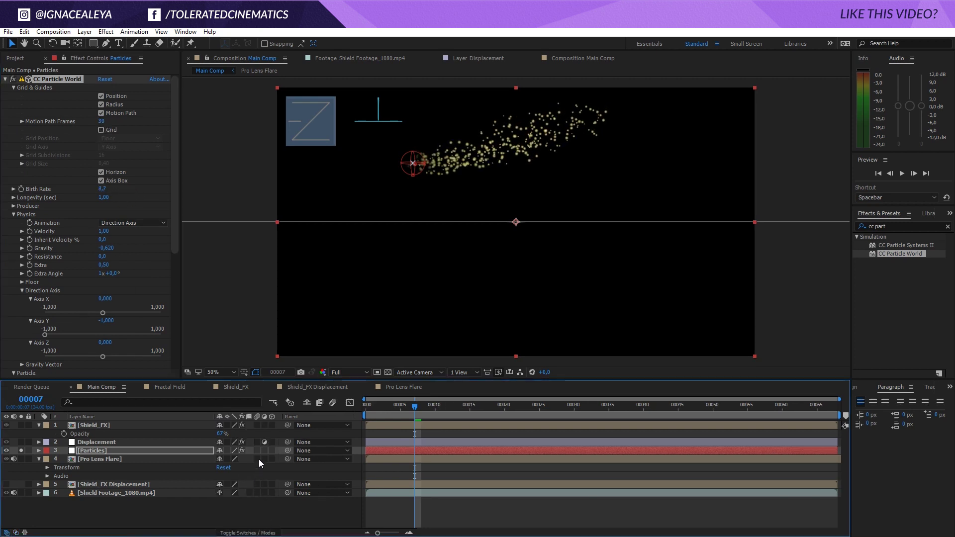
left_click(333, 402)
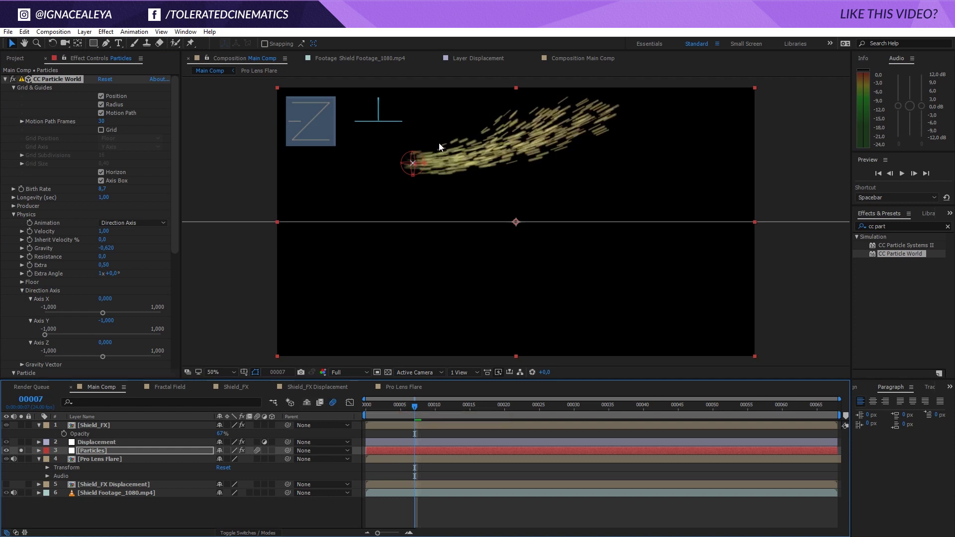
Change both the birth color and the death color of the particles to white
left_click_drag(175, 208, 170, 326)
left_click(103, 282)
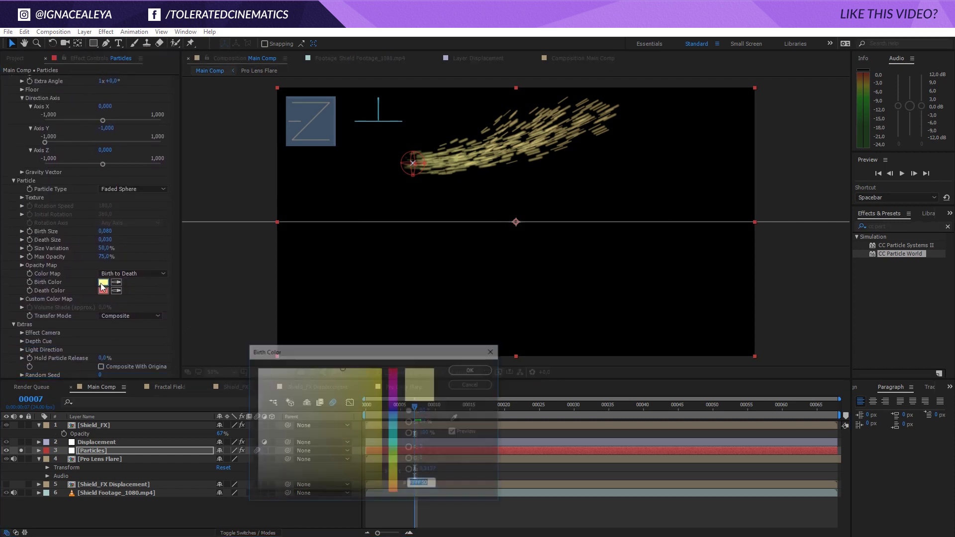
left_click(258, 369)
left_click(473, 368)
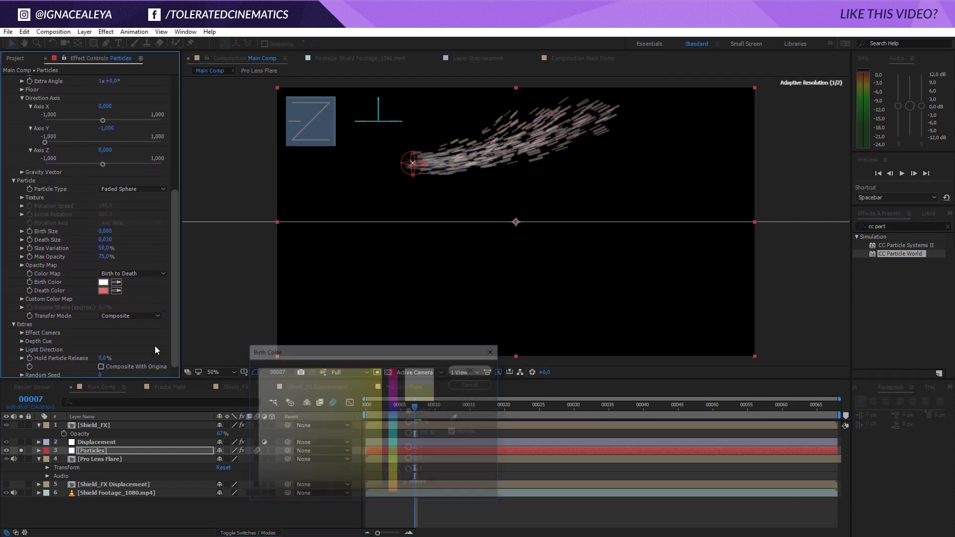
left_click(103, 291)
left_click(257, 368)
left_click(473, 370)
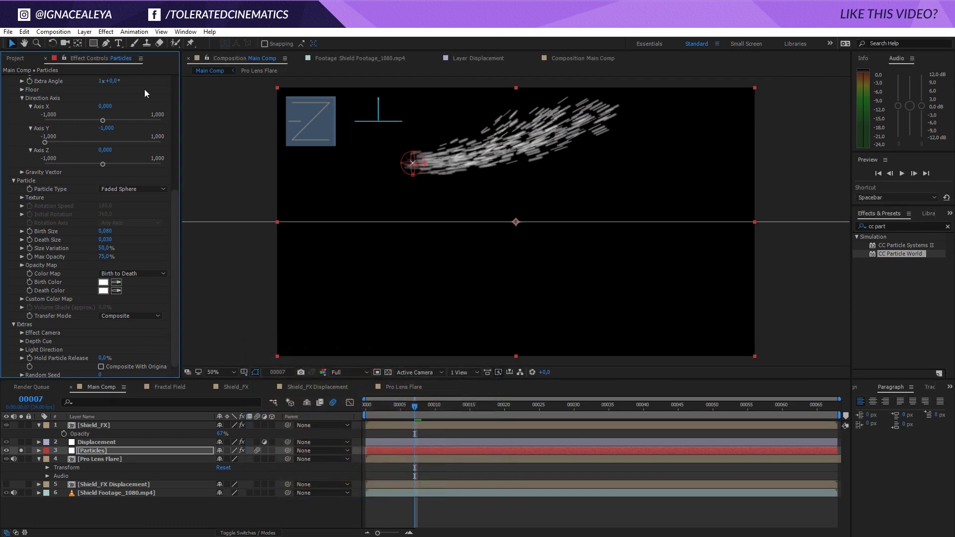
Apply CC Vector Blur to the Particles layer with an amount of 24
left_click(106, 32)
mouse_move(129, 102)
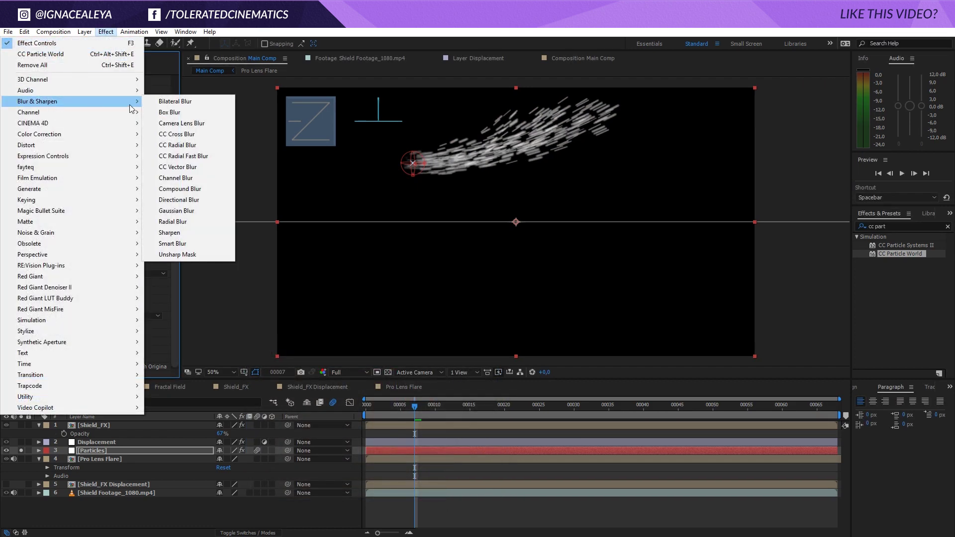
left_click(185, 167)
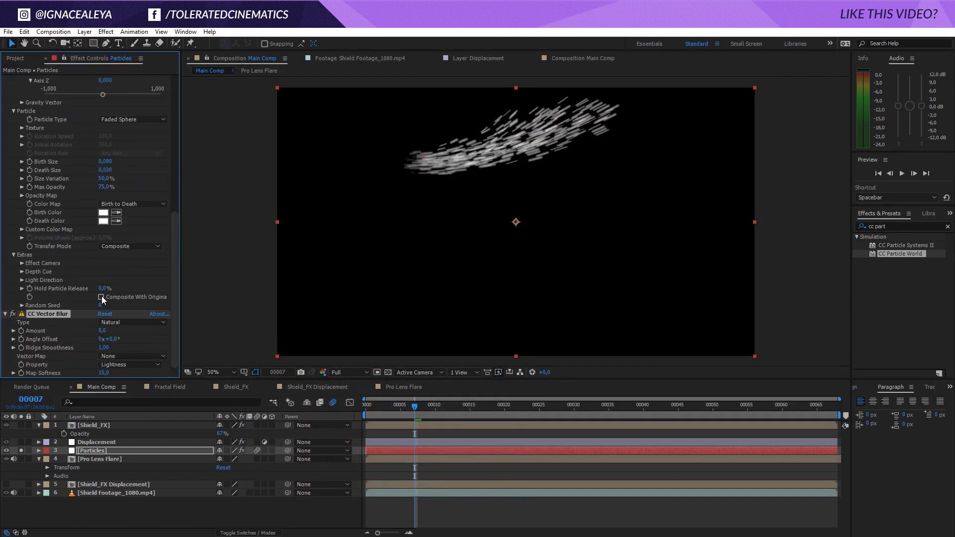
left_click_drag(102, 332, 115, 333)
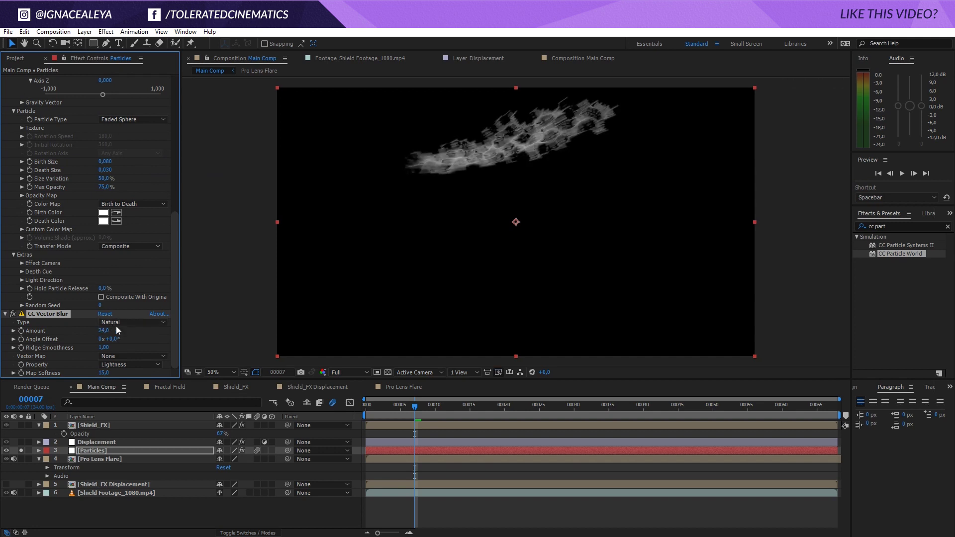
Set the particle producer's radius to X 0.020, Y 0.010 and Z 0.080
left_click_drag(174, 315, 168, 170)
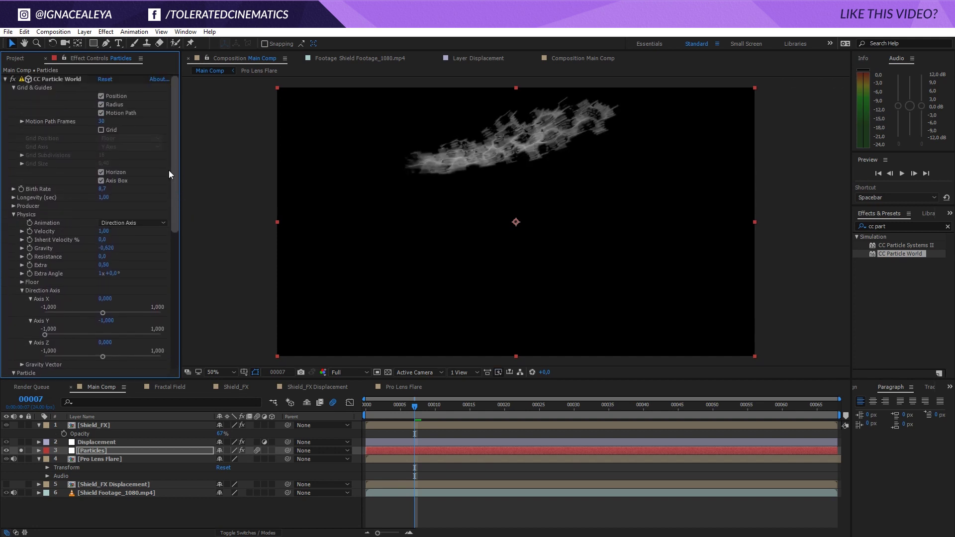
left_click(13, 206)
left_click_drag(104, 239, 103, 258)
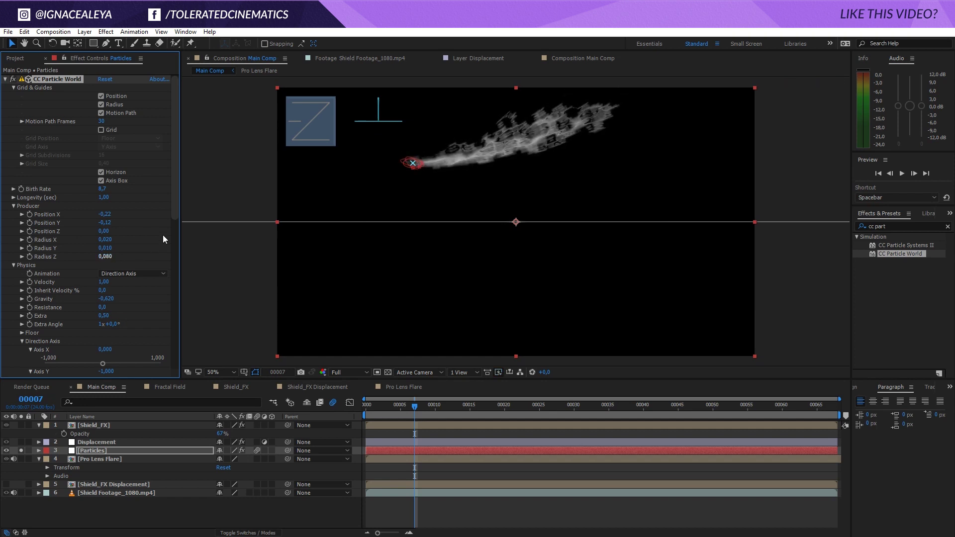
Set the CC Vector Blur amount to 33 on the Particles layer
left_click_drag(172, 200, 177, 353)
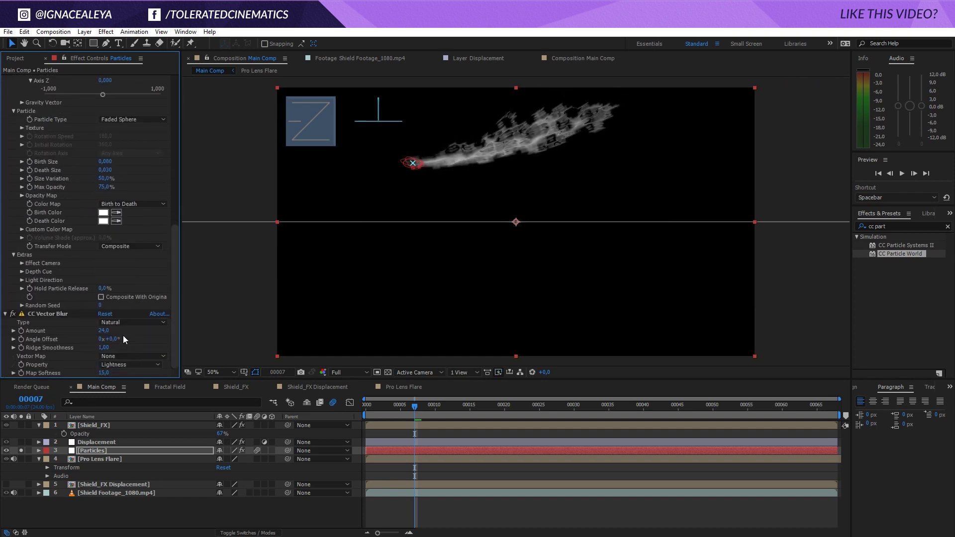
left_click(91, 332)
mouse_move(91, 332)
left_mouse_down()
mouse_move(67, 333)
mouse_move(107, 334)
left_mouse_up()
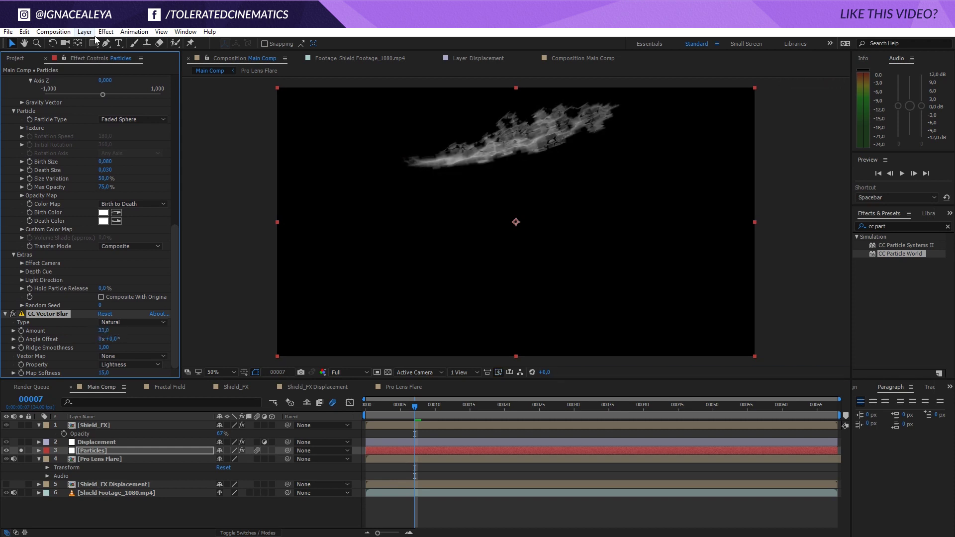
Apply Gaussian Blur to the Particles layer and place it between CC Particle World and CC Vector Blur
left_click(106, 31)
mouse_move(55, 102)
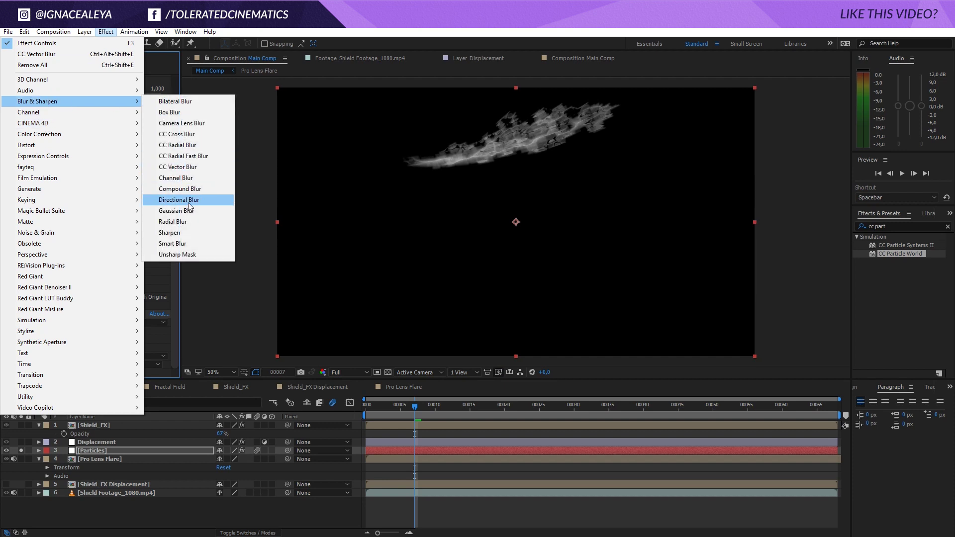
left_click(177, 210)
left_click_drag(35, 345, 136, 291)
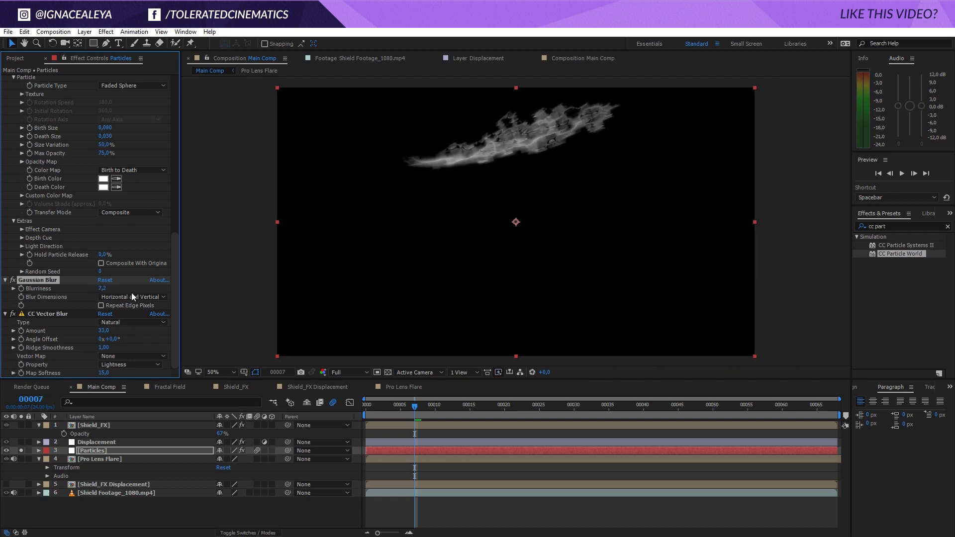
Set the Gaussian Blur blurriness to 25, comparing the particles with the blur effects switched off and on
left_click(13, 315)
left_click(13, 314)
left_click_drag(101, 289, 192, 288)
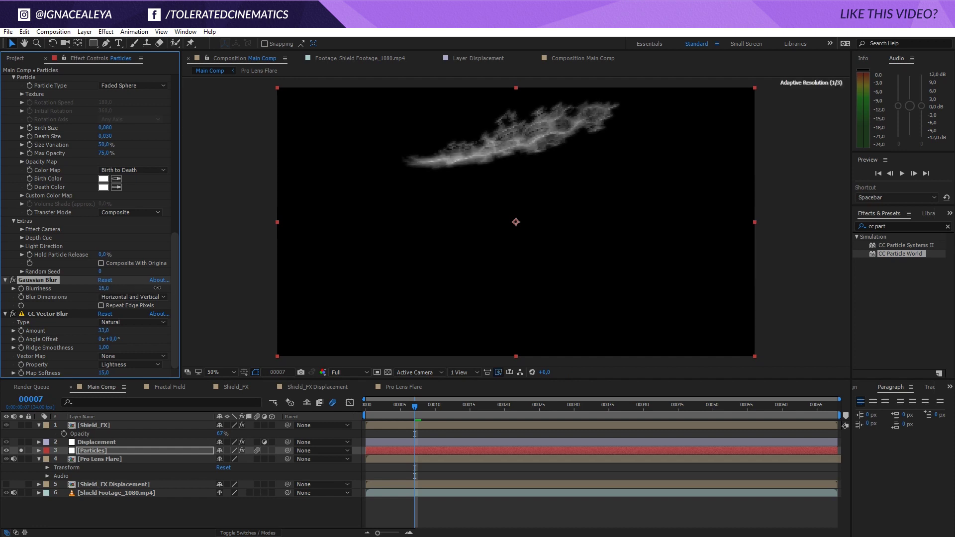
left_click(13, 280)
left_click(12, 281)
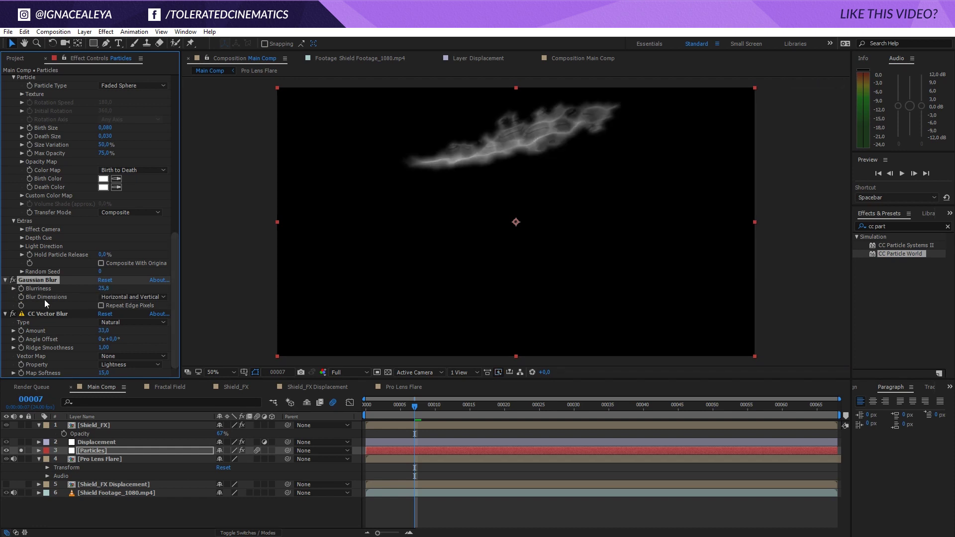
Unsolo the Particles layer to show the full composite and adjust the particle producer's Y position
left_click(20, 451)
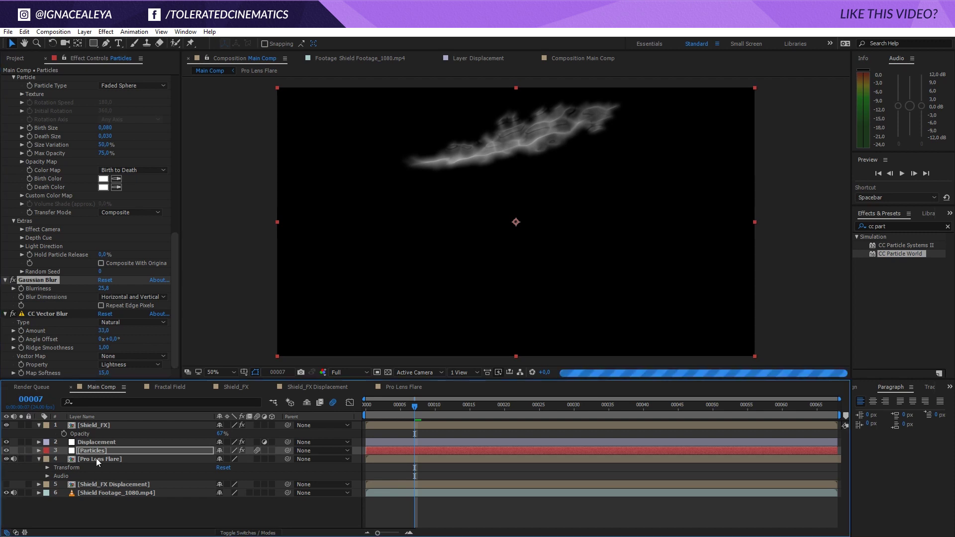
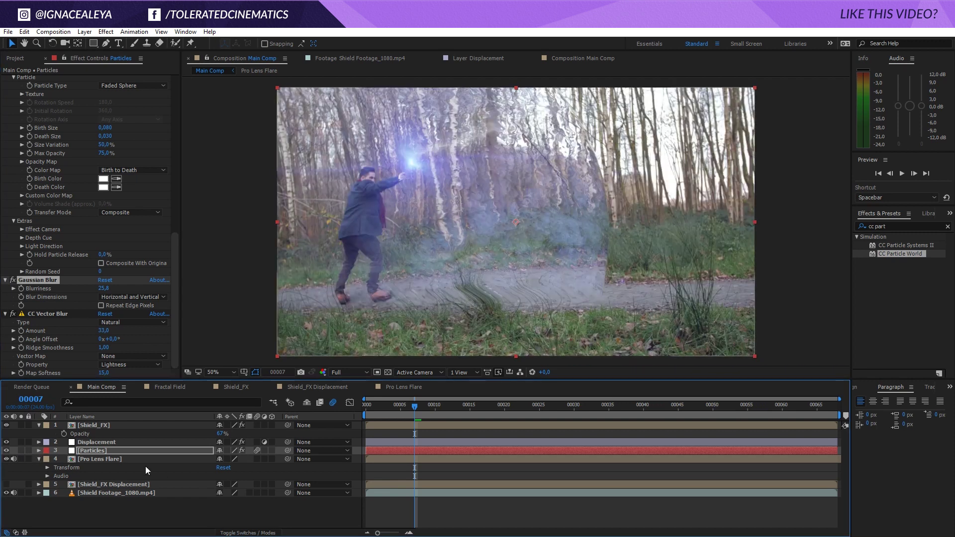
scroll(67, 130, "up", 15)
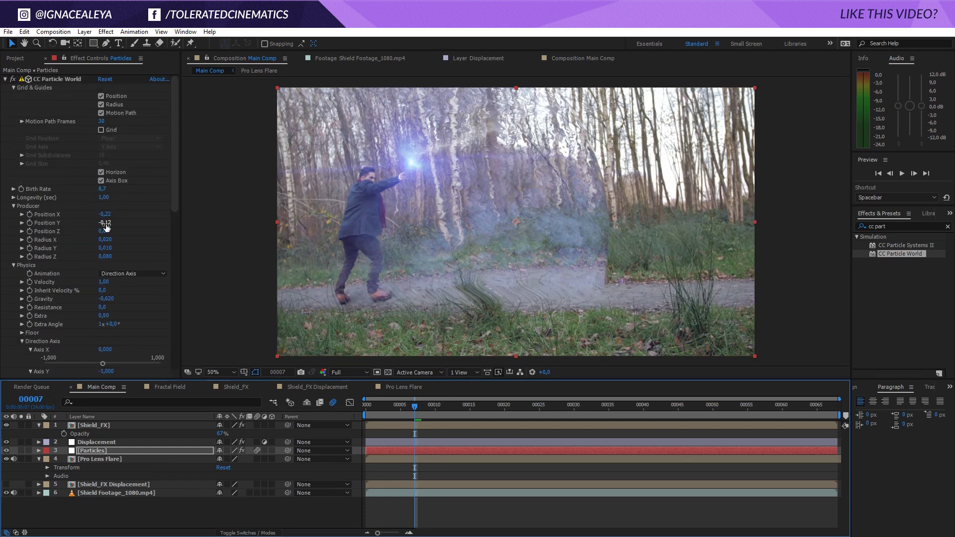
left_click_drag(112, 222, 99, 224)
left_click(29, 449)
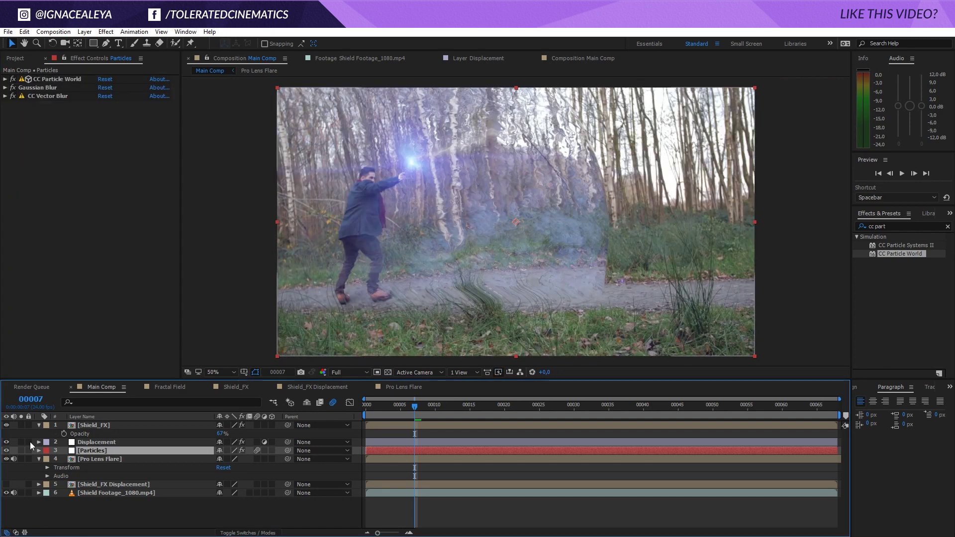
Apply a Fill effect to the Particles layer and change its color to blue
left_click(106, 31)
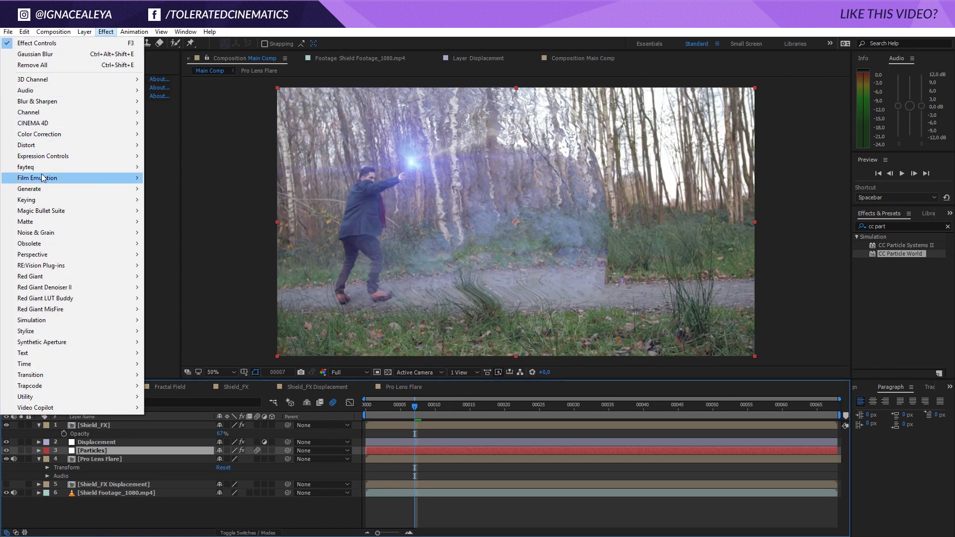
mouse_move(75, 189)
left_click(189, 354)
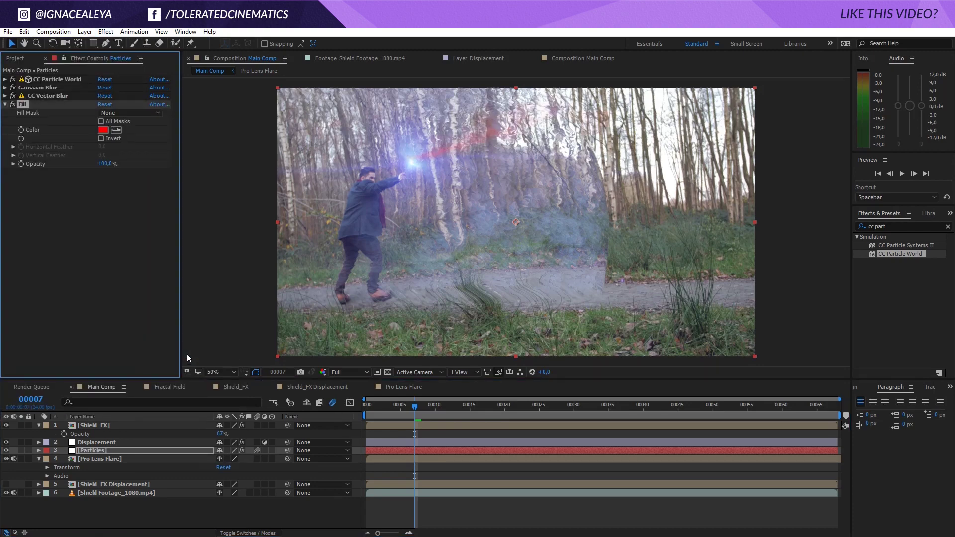
left_click(104, 130)
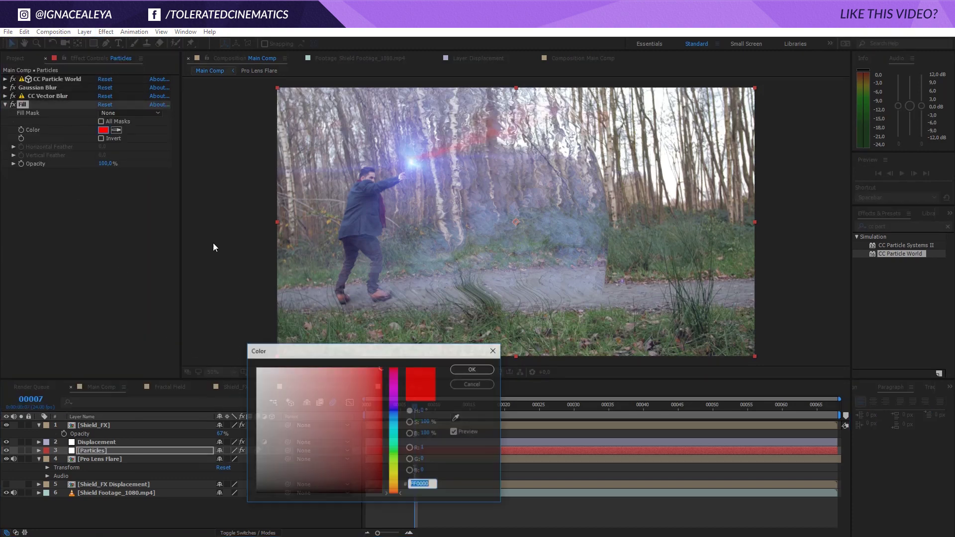
left_click(393, 417)
left_click(473, 369)
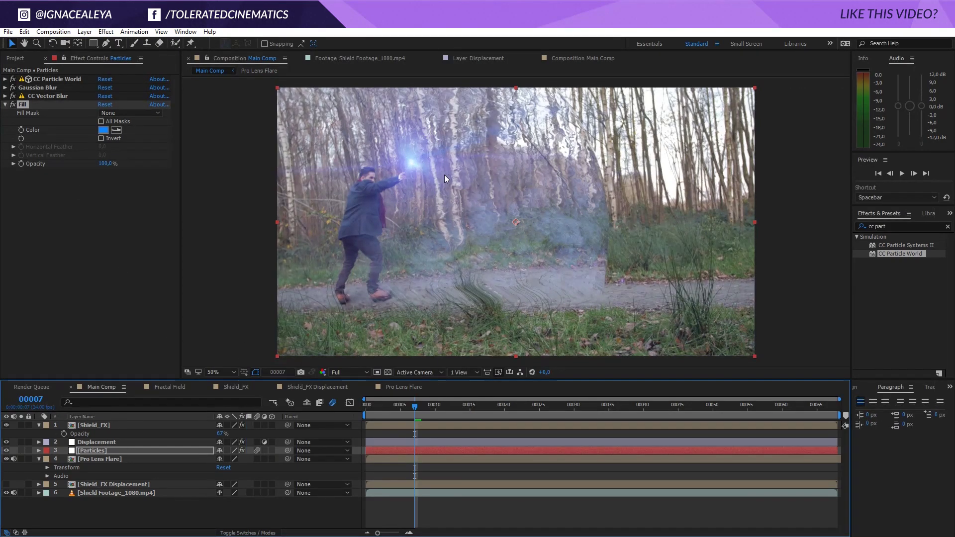
Inspect the particle trail beside the hand flare up close and change the Fill color to a paler blue
scroll(430, 184, "up", 1)
key("space")
left_click_drag(357, 174, 410, 324)
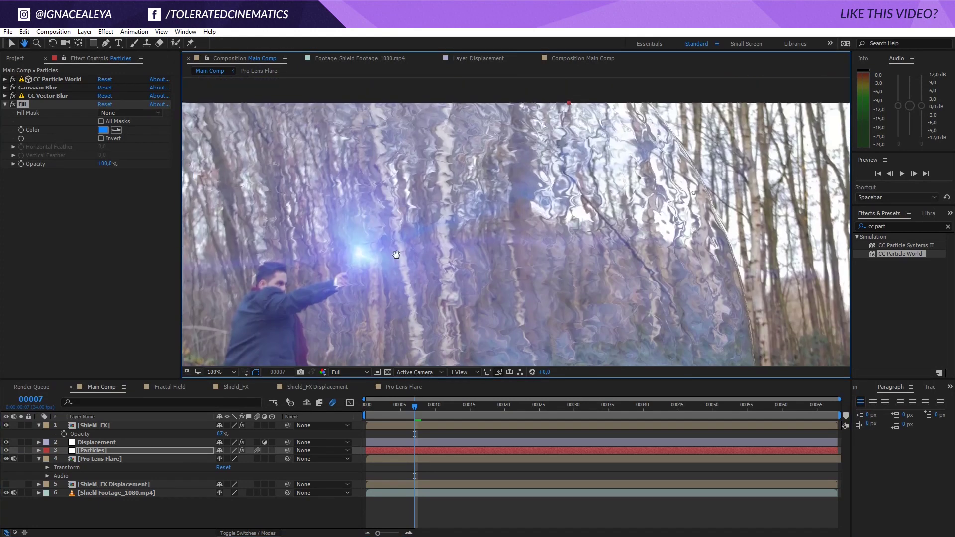
left_click_drag(396, 255, 391, 236)
left_click(107, 200)
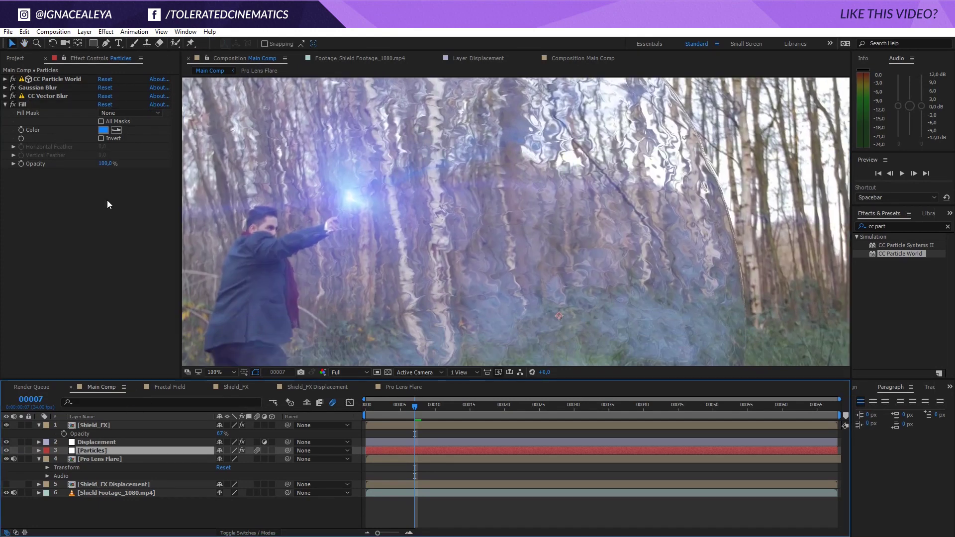
left_click(103, 130)
left_click(323, 367)
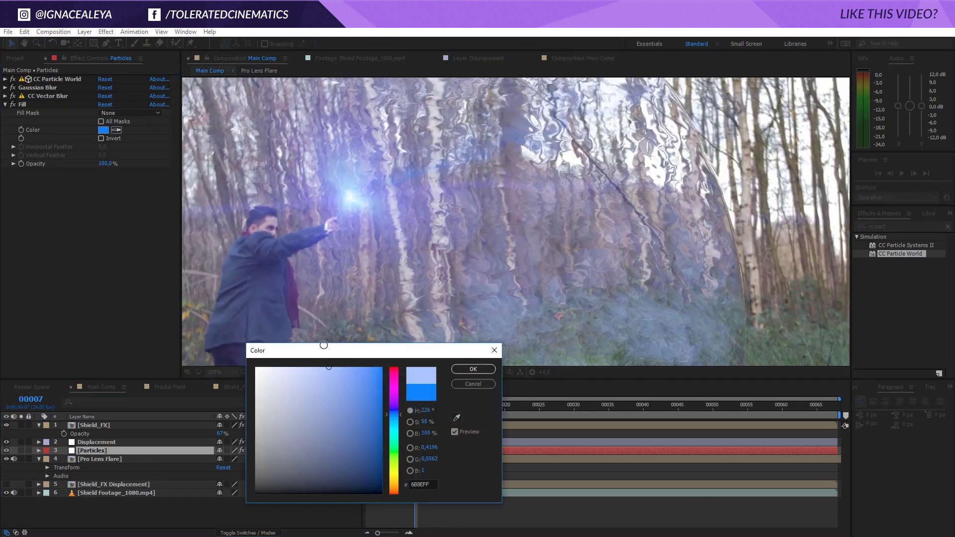
left_click(455, 371)
Fit the whole frame in the viewer and review the particle effect across the first frames of Main Comp
scroll(482, 253, "down", 1)
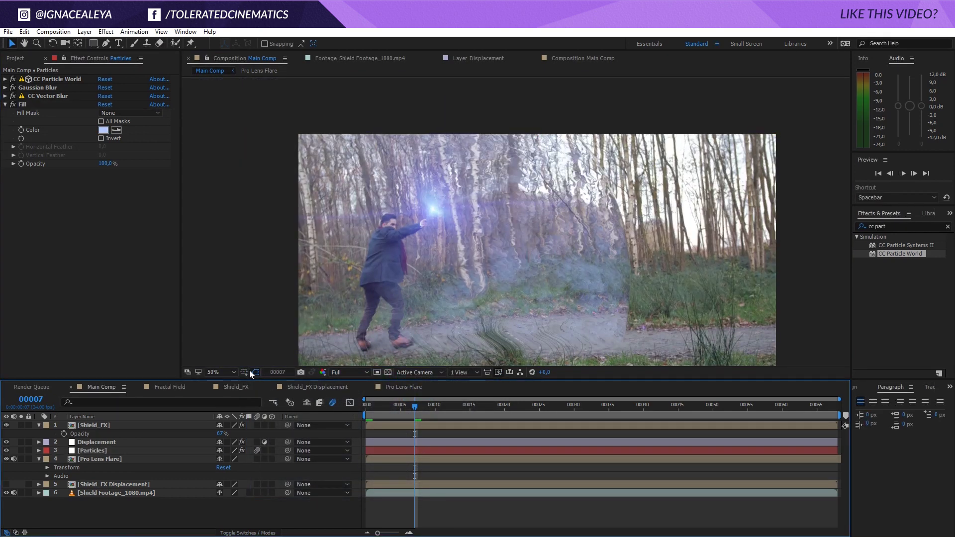
left_click(222, 372)
left_click(242, 205)
left_click(381, 414)
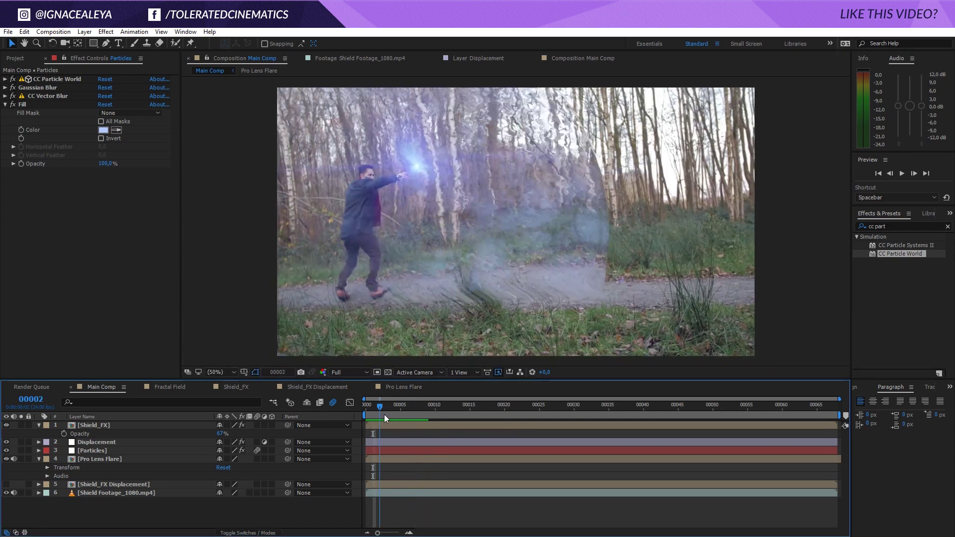
left_click_drag(384, 414, 406, 418)
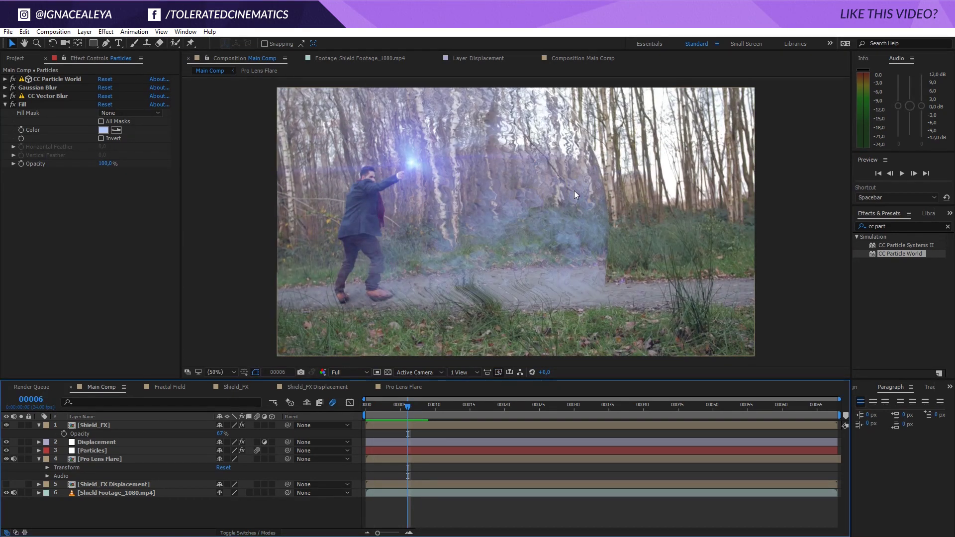
In the Fractal Field composition, replace the Fractal Noise layer's Offset Turbulence keyframe at frame 67 with a new horizontal offset
left_click(239, 388)
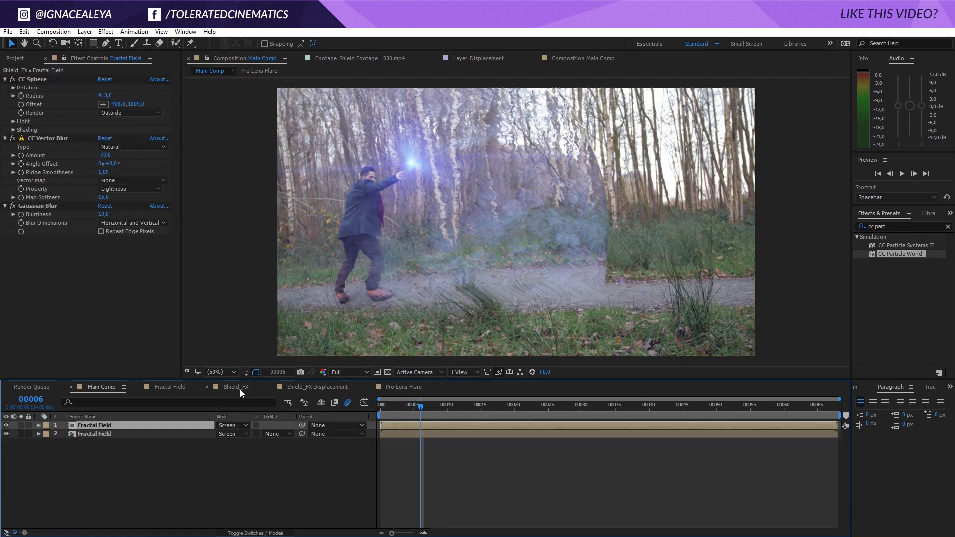
left_click(310, 388)
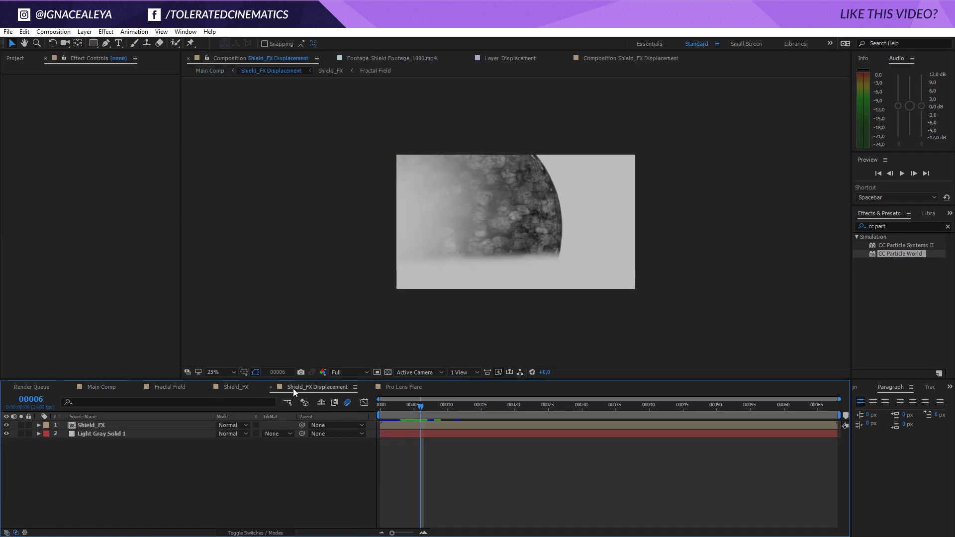
left_click(166, 387)
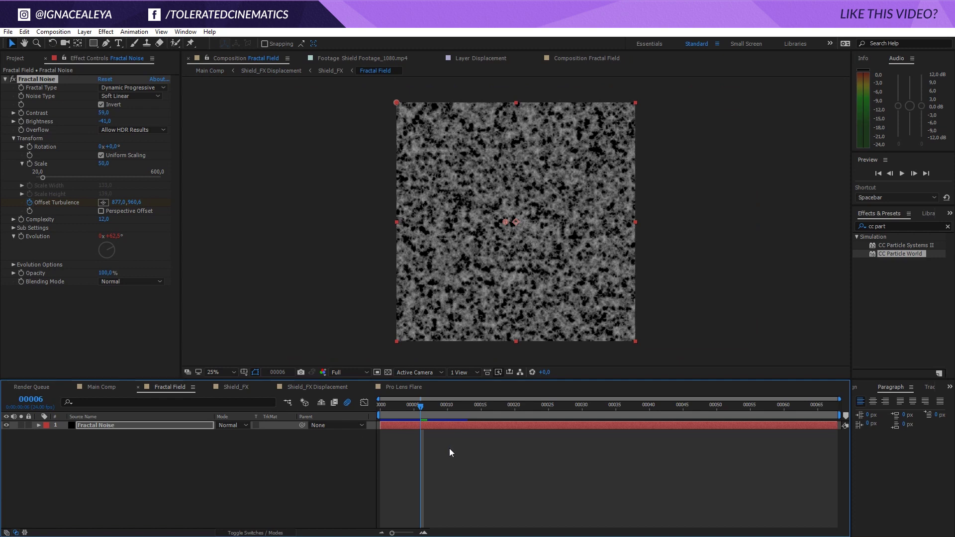
key("u")
left_click(21, 443)
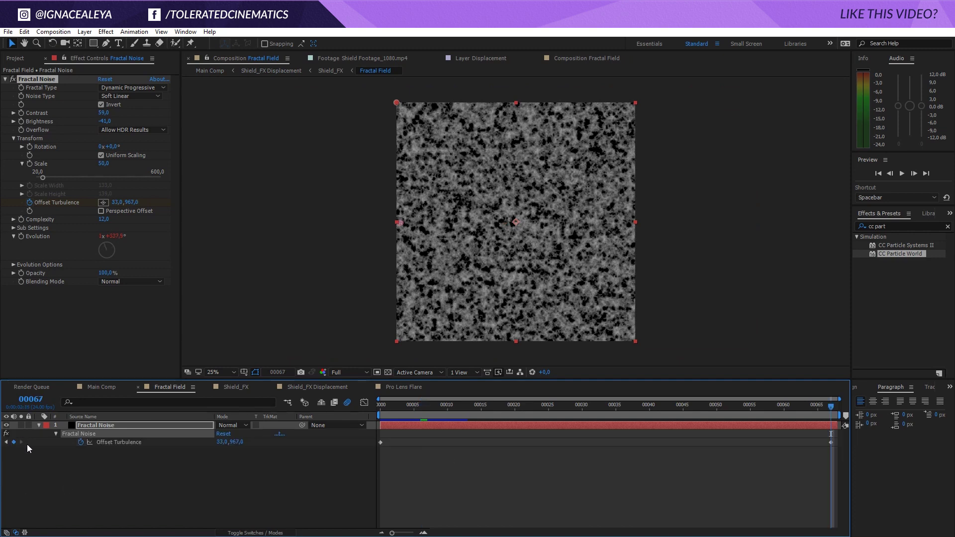
left_click(831, 443)
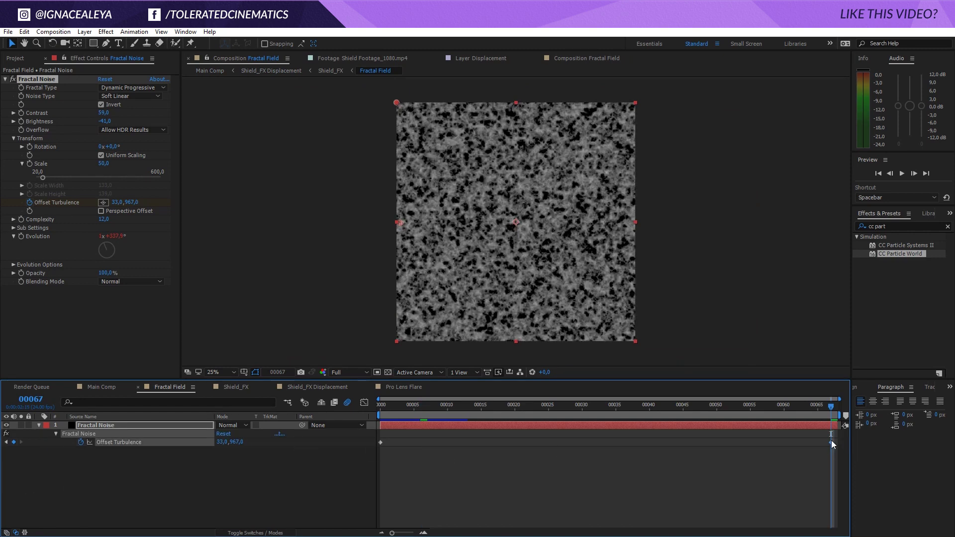
key("Delete")
left_click_drag(224, 444, 323, 469)
Duplicate the Shield_FX layer in Main Comp
left_click(99, 388)
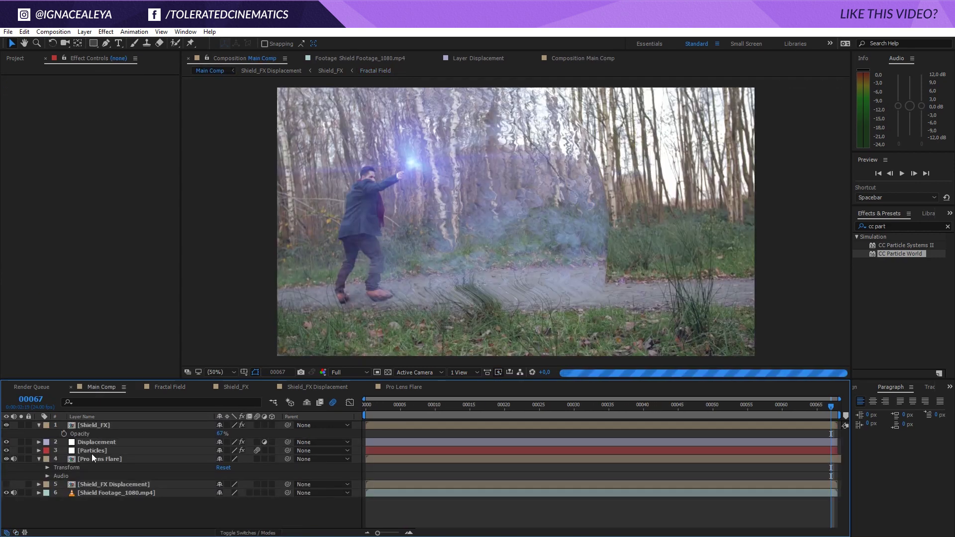
left_click(103, 423)
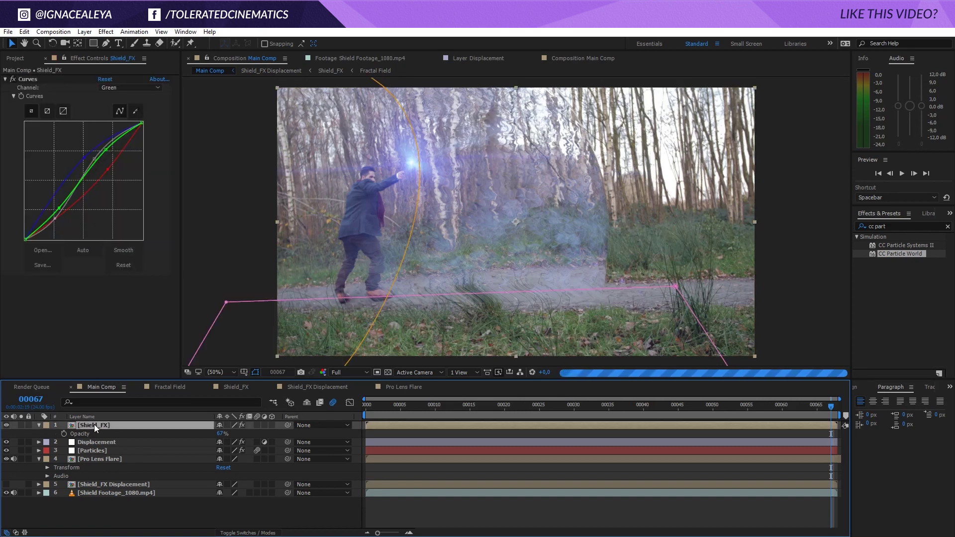
key("ctrl+d")
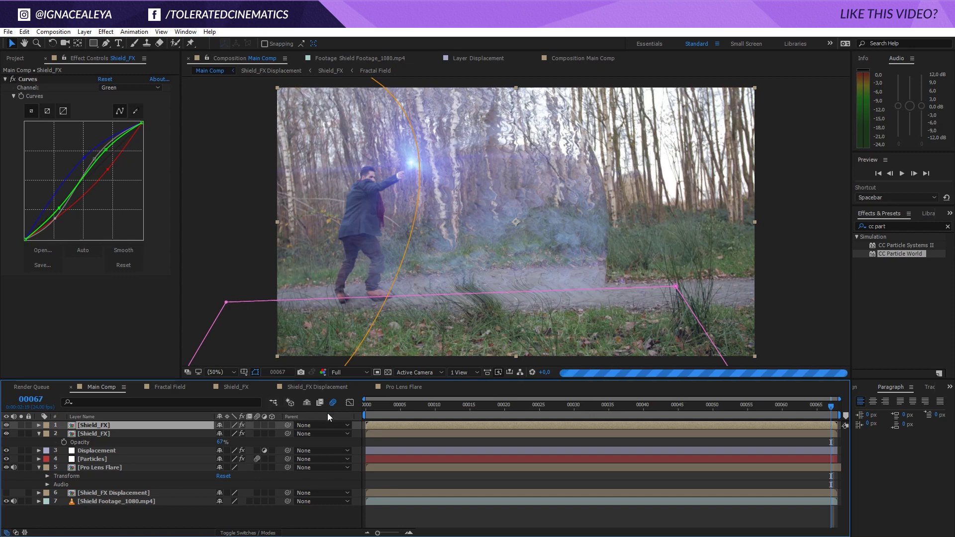
Shift the duplicated Shield_FX layer's curved mask across the frame toward the shield's outer edge
key("comma")
key("comma")
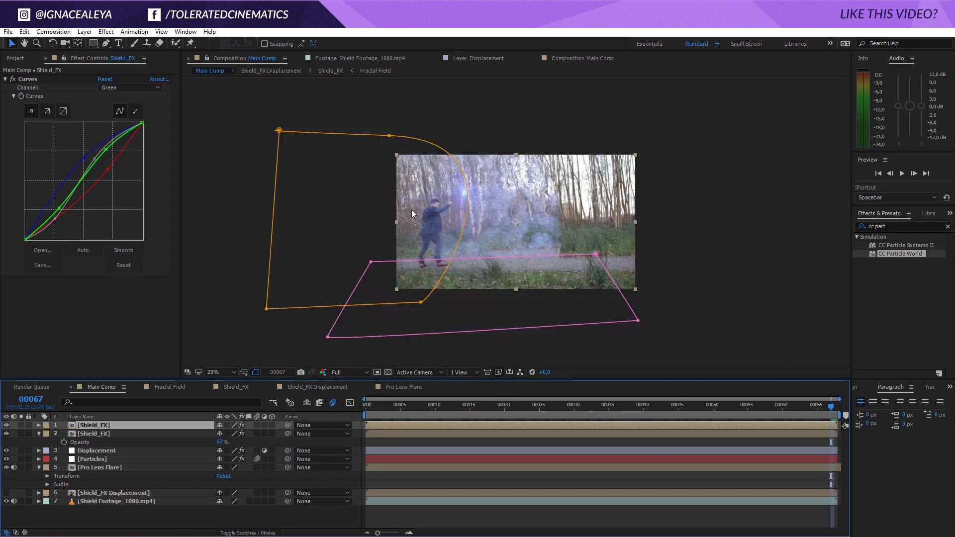
left_click(391, 138)
left_click_drag(377, 165, 444, 160)
key("period")
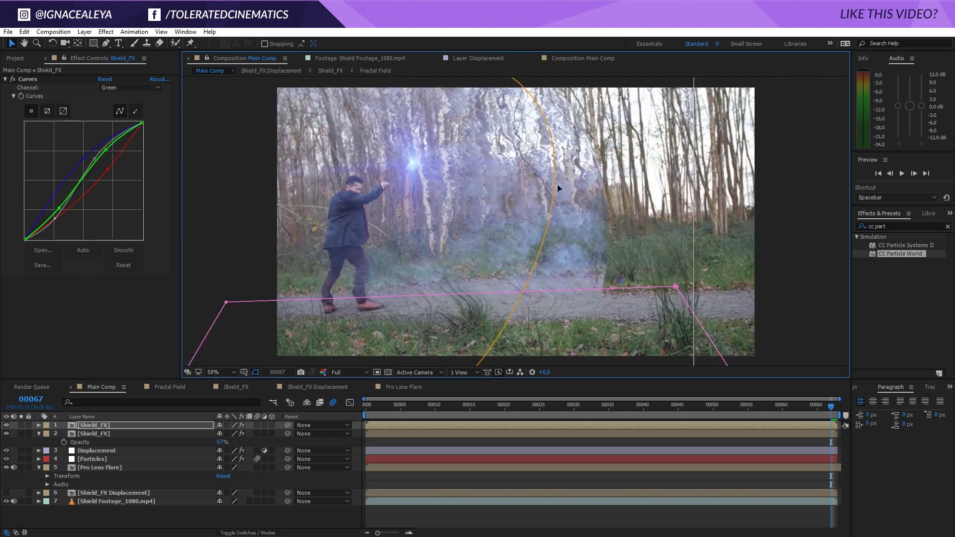
left_click_drag(521, 228, 539, 272)
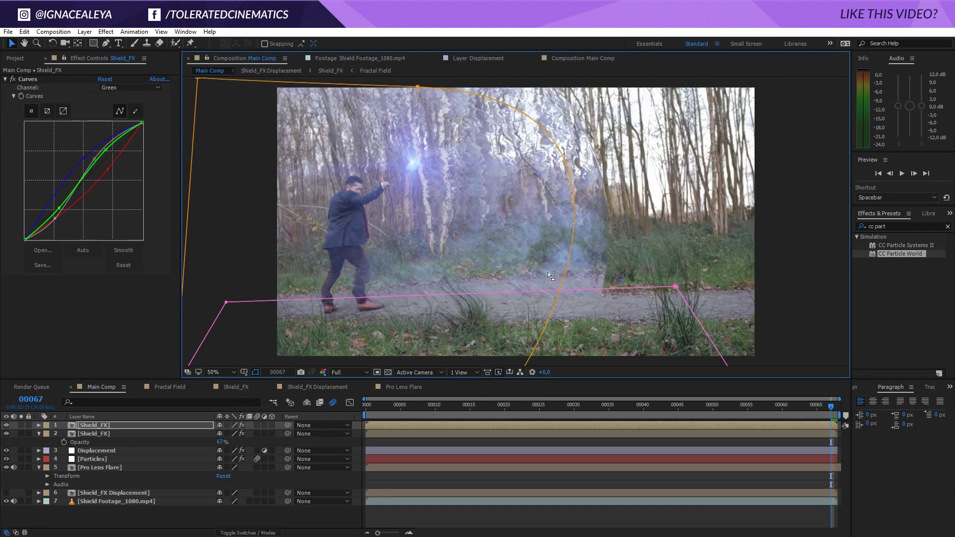
Raise the top Shield_FX layer's opacity to 98% and toggle its visibility to compare the shield with and without it
key("t")
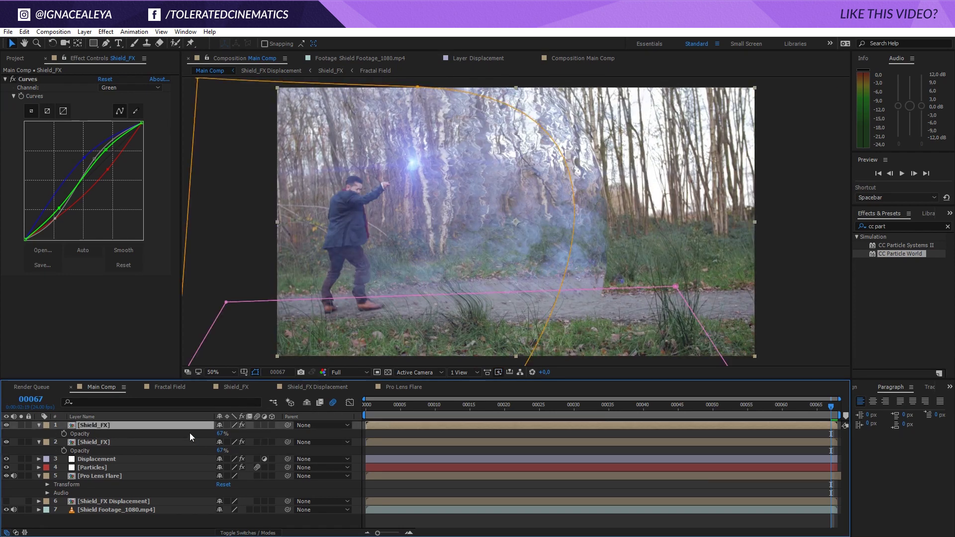
left_click_drag(221, 434, 268, 437)
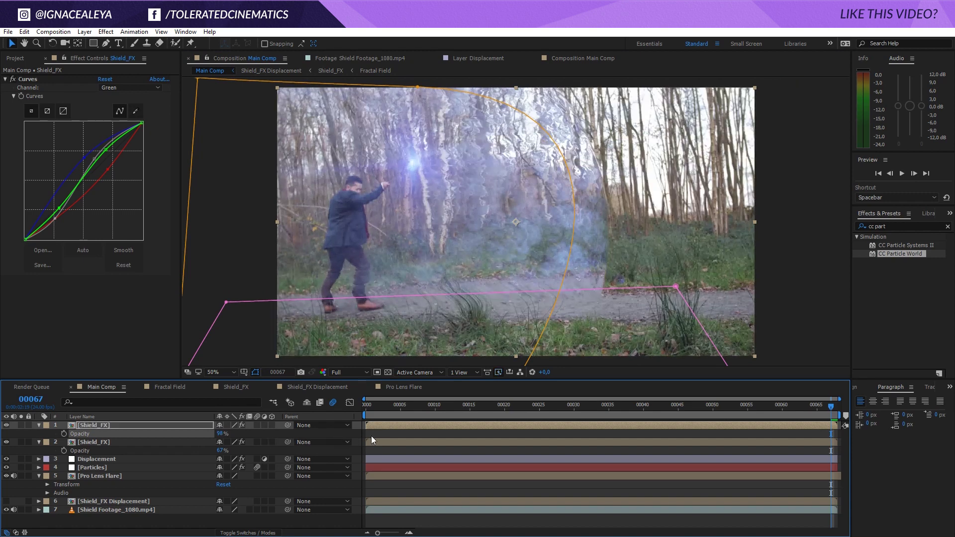
left_click(386, 435)
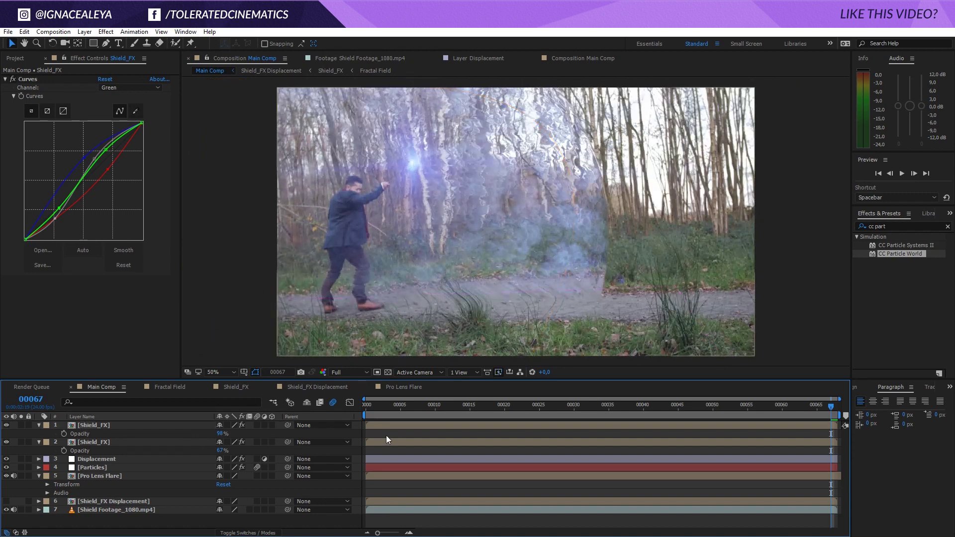
left_click(6, 426)
left_click(6, 425)
Set the Mask 2 feather on the top Shield_FX layer to 155 pixels
left_click(127, 428)
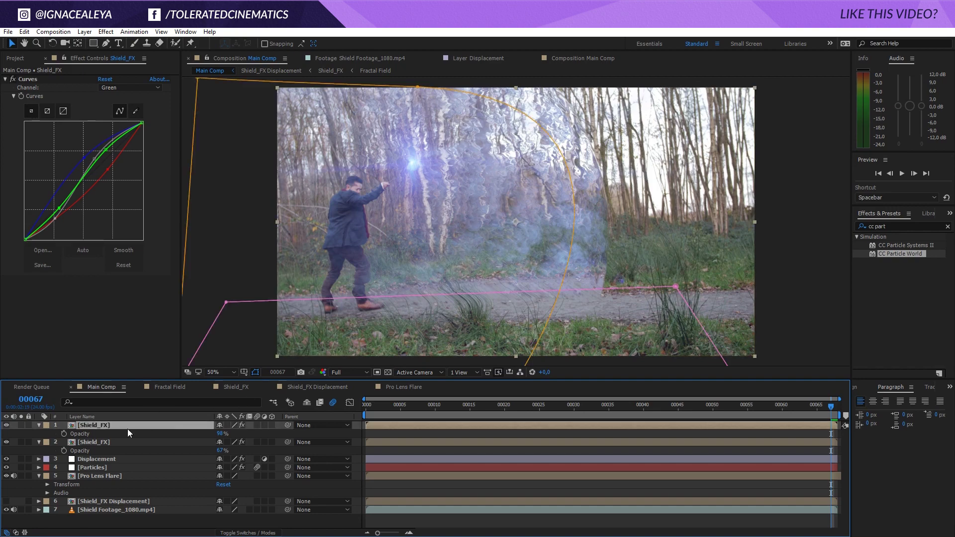
key("f")
left_click_drag(211, 459, 113, 460)
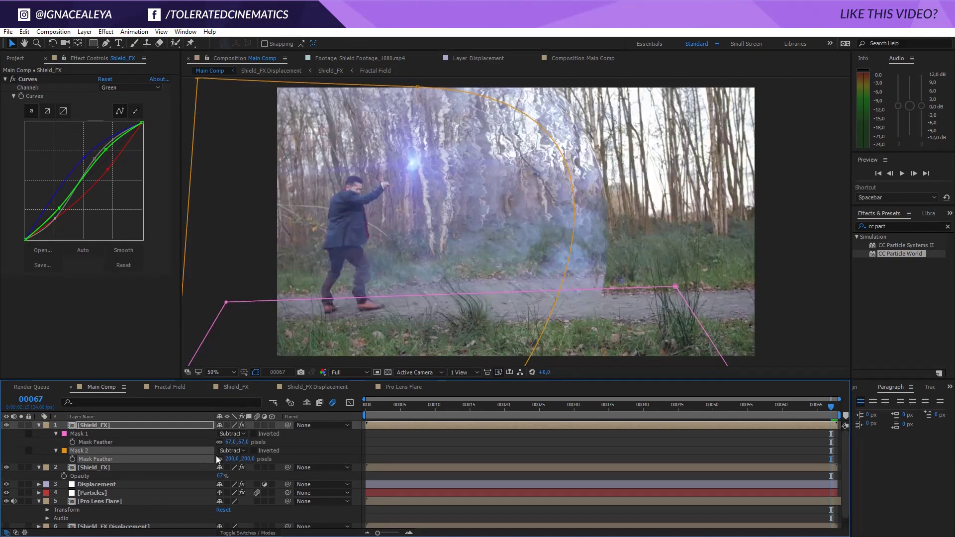
left_click_drag(237, 458, 225, 460)
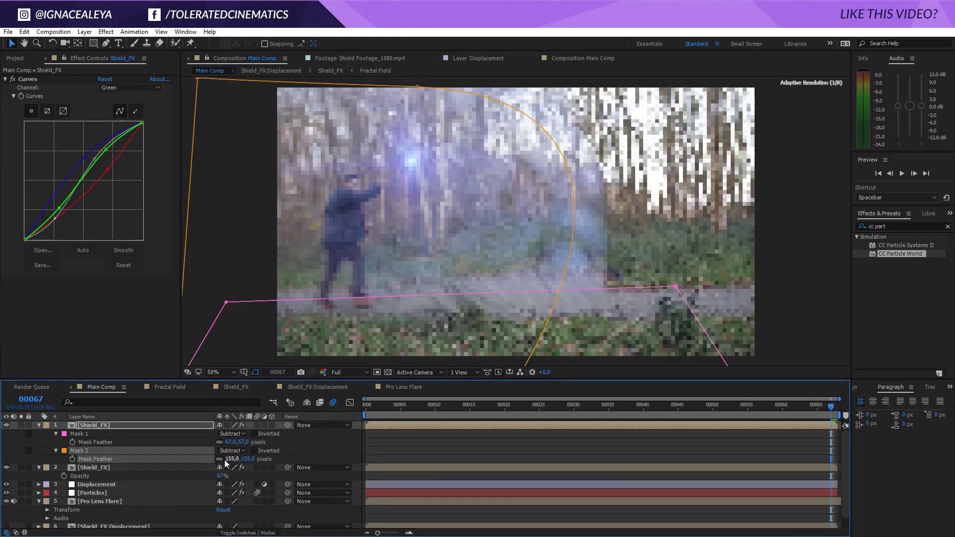
Duplicate the top Shield_FX layer again and deselect it to check the denser shield edge
left_click(175, 427)
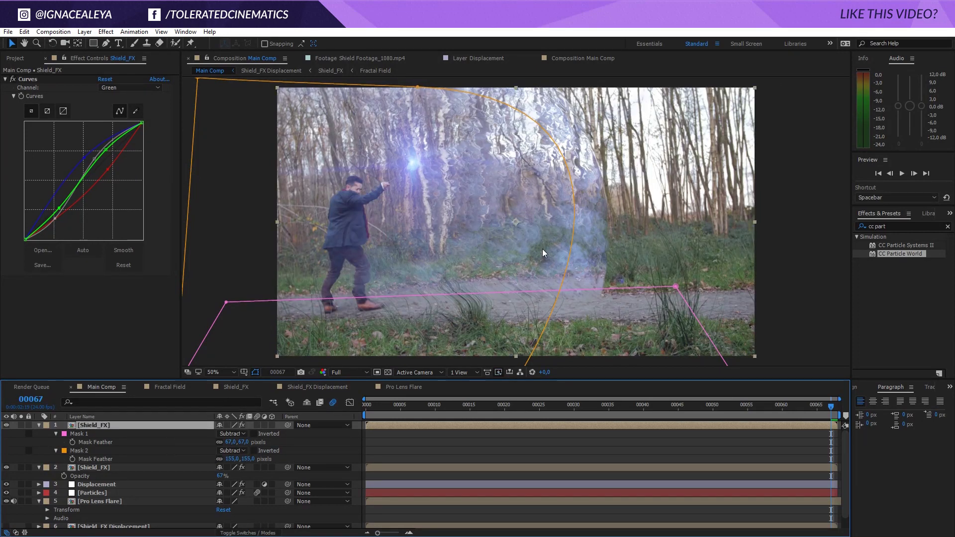
key("ctrl+d")
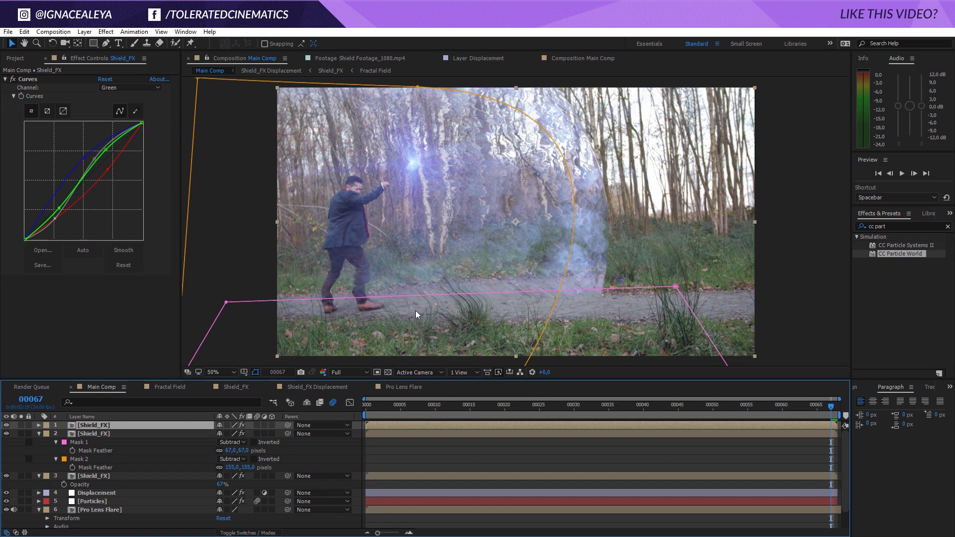
left_click(544, 445)
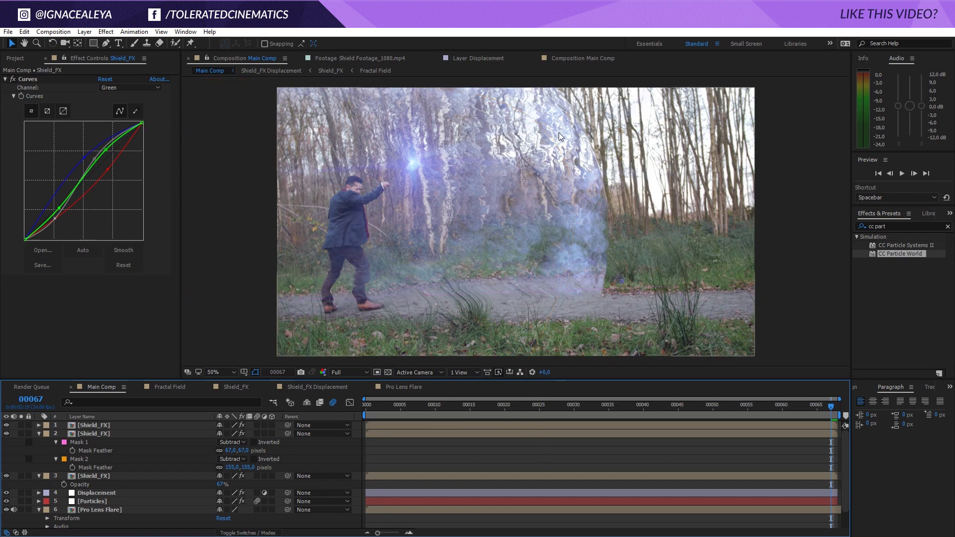
Reshape the curved mask on the newest Shield_FX duplicate, rounding its upper corner behind the actor into an arc
left_click(438, 427)
key("comma")
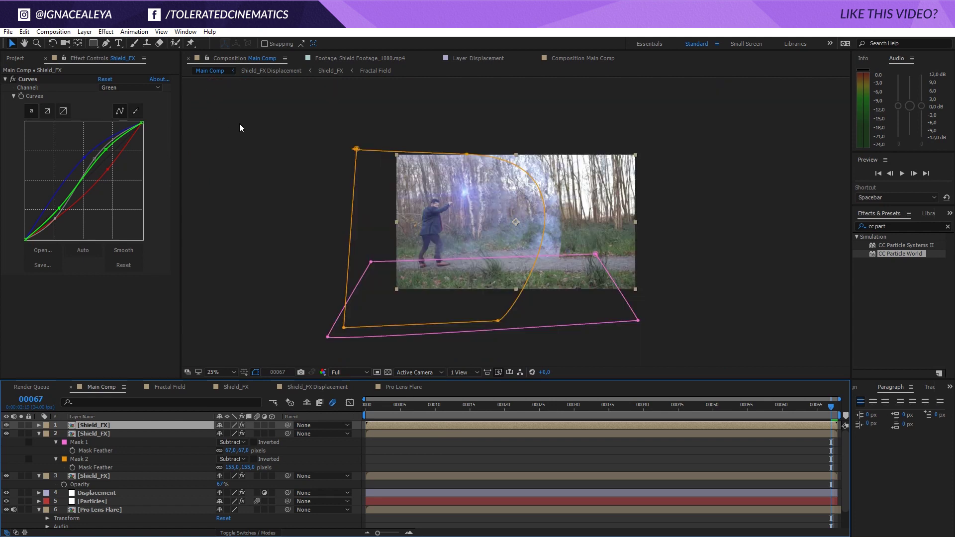
left_click_drag(357, 149, 319, 151)
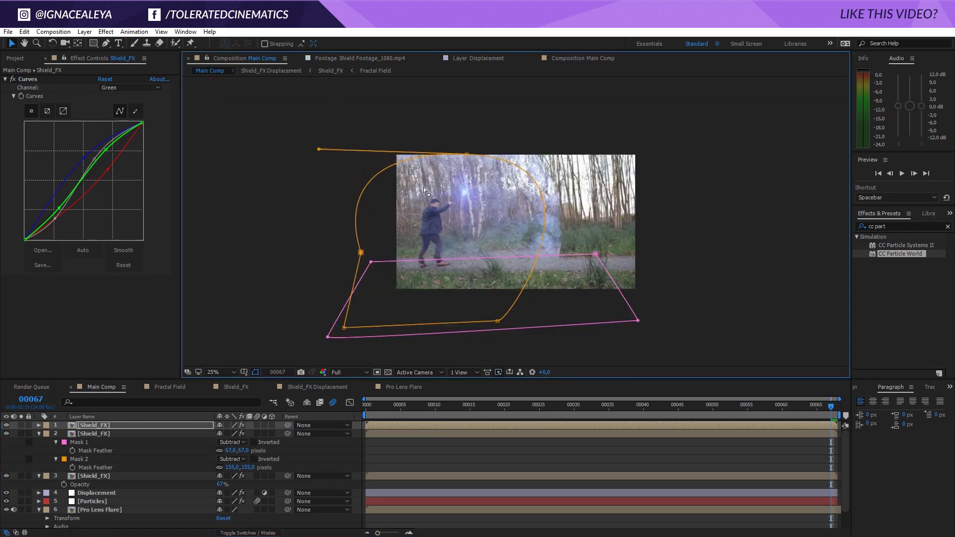
key("Delete")
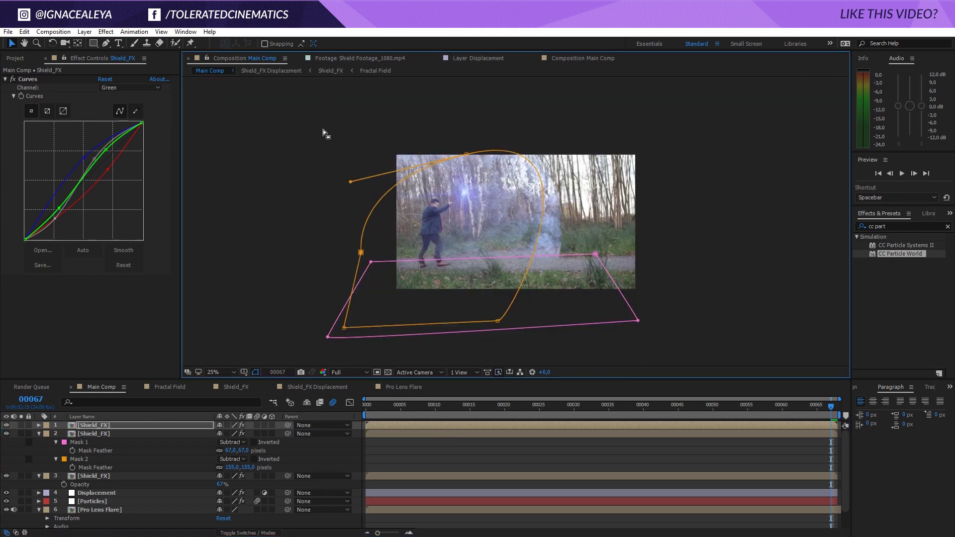
key("period")
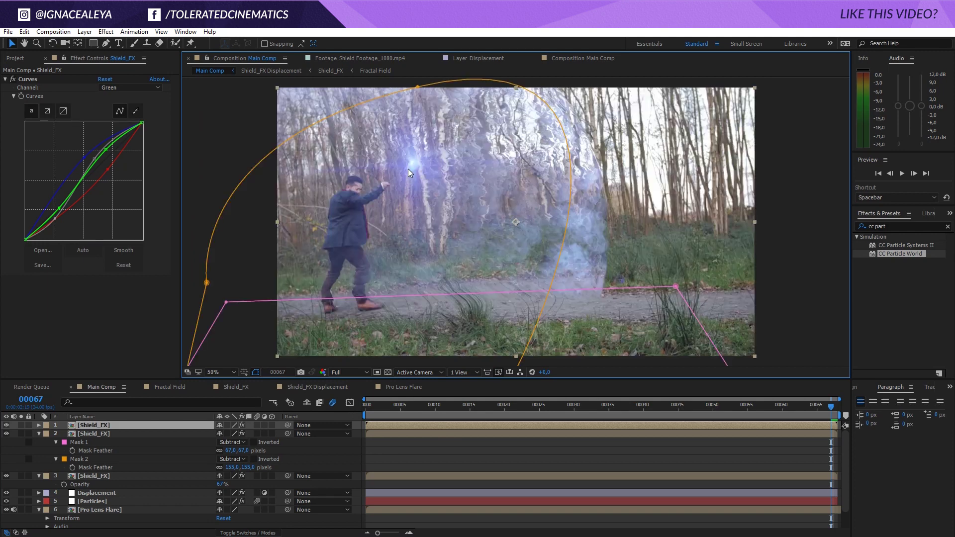
left_click(442, 440)
Go to frame 18 and collapse the expanded Shield_FX and Pro Lens Flare layers
left_click(488, 411)
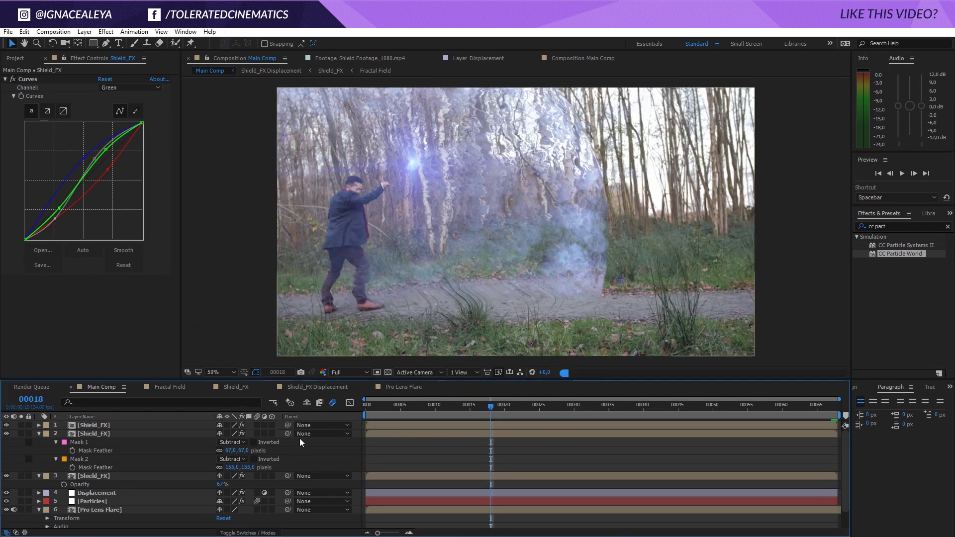
left_click(39, 433)
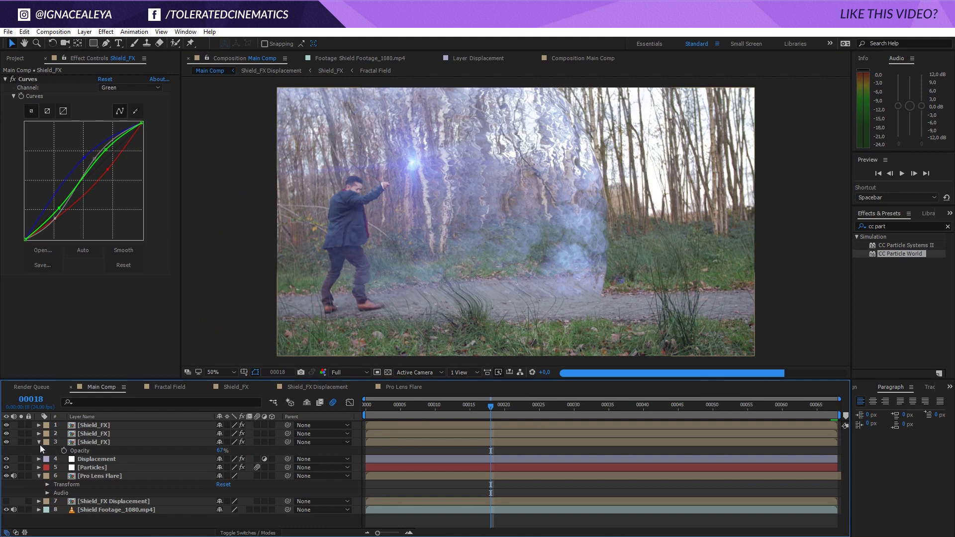
left_click(39, 442)
left_click(39, 467)
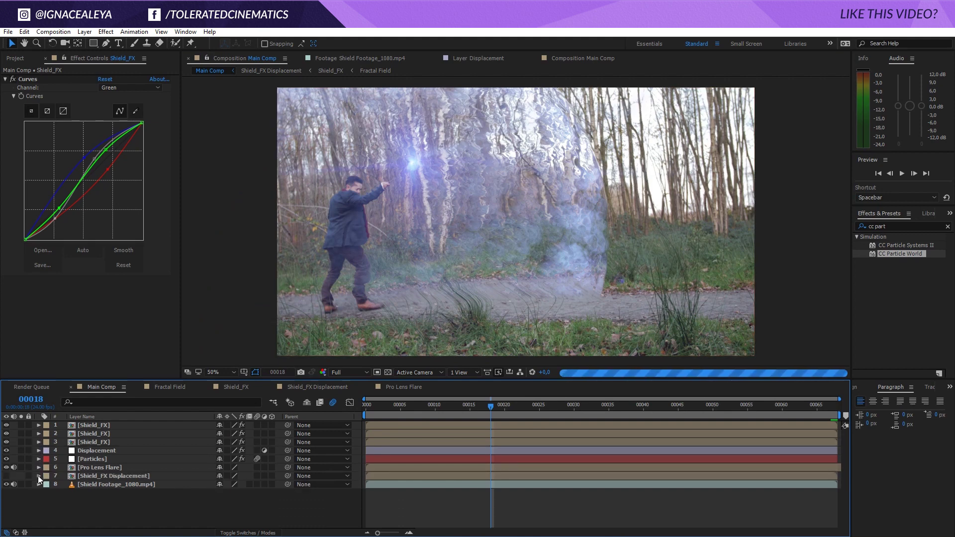
Create a white 1920 × 1080 px solid named Fractal Noise in Main Comp
right_click(133, 503)
mouse_move(187, 410)
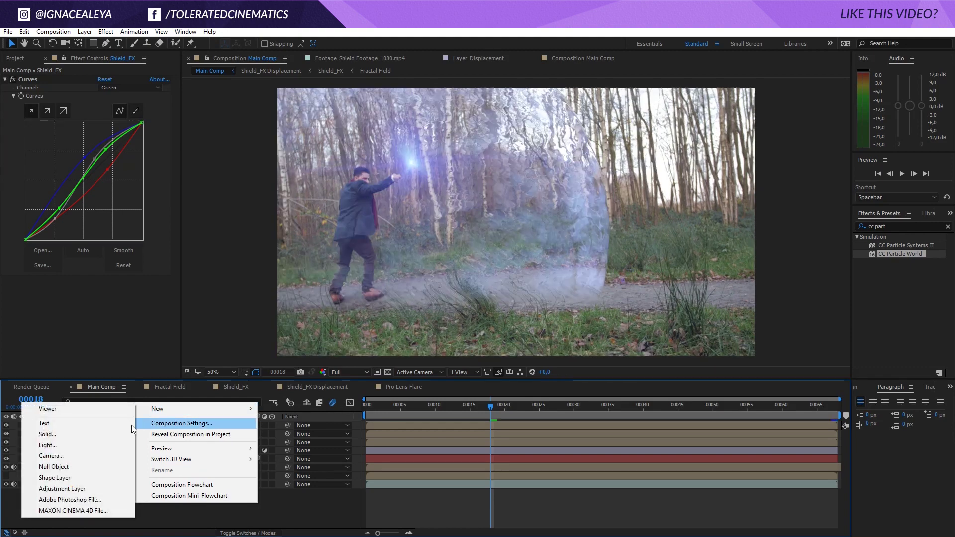
left_click(47, 434)
type("Fractal")
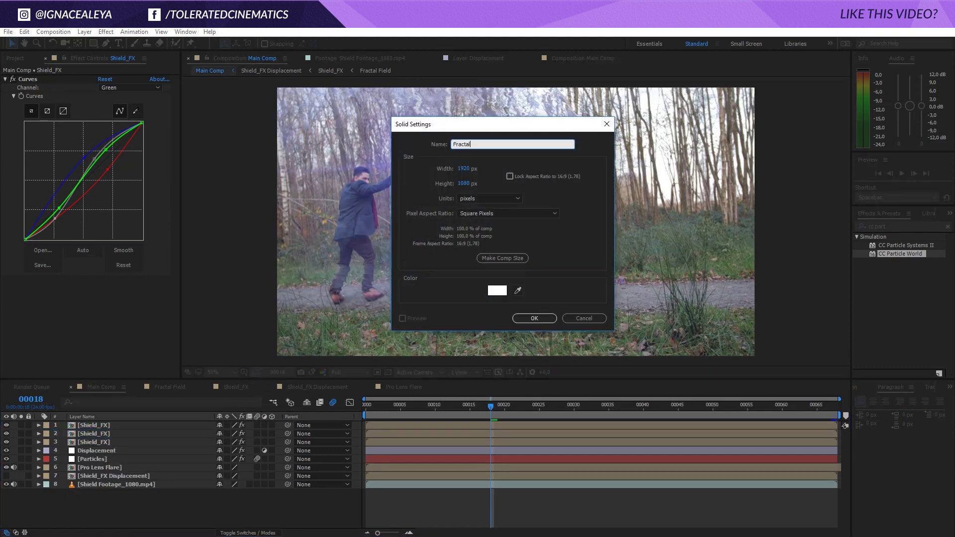
type(" Noise")
key("Return")
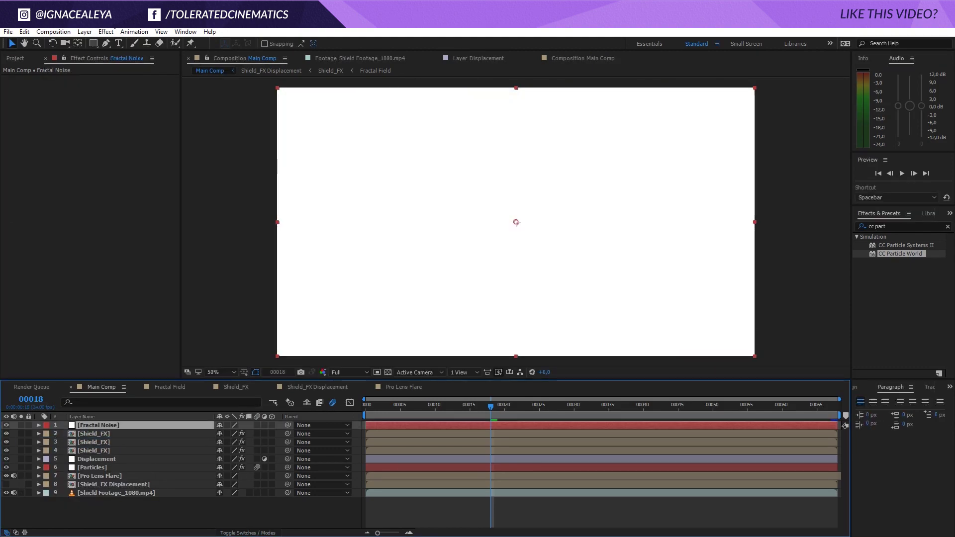
Apply the Fractal Noise effect to the new Fractal Noise solid
left_click(105, 32)
mouse_move(65, 232)
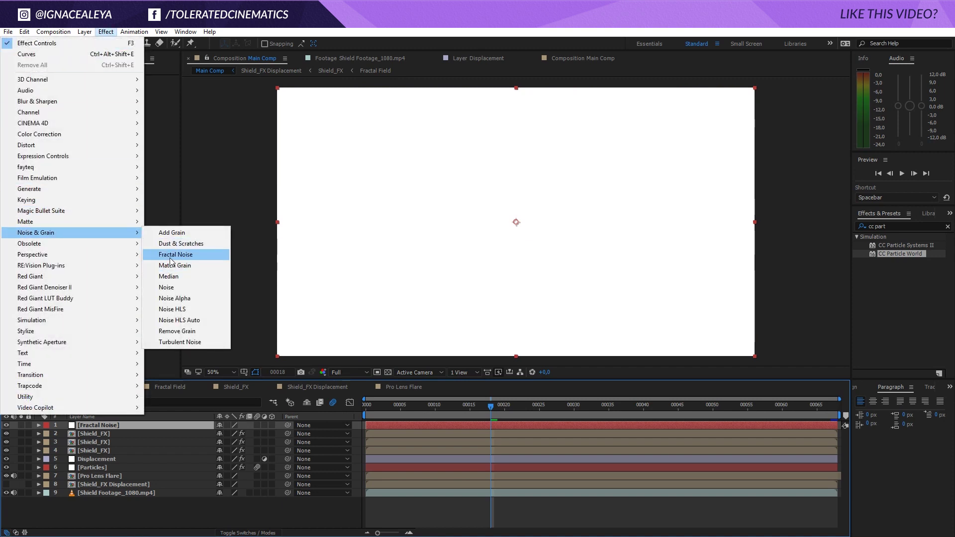
left_click(175, 254)
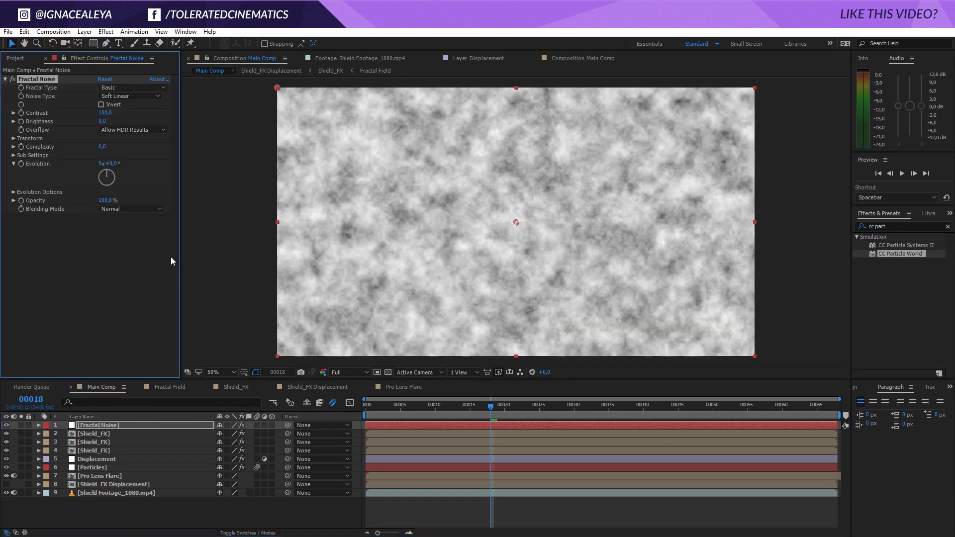
Keyframe the noise's Offset Turbulence at 960, 540 on frame 0 and -371, 540 on frame 67, and preview from the start
left_click(14, 139)
left_click(367, 405)
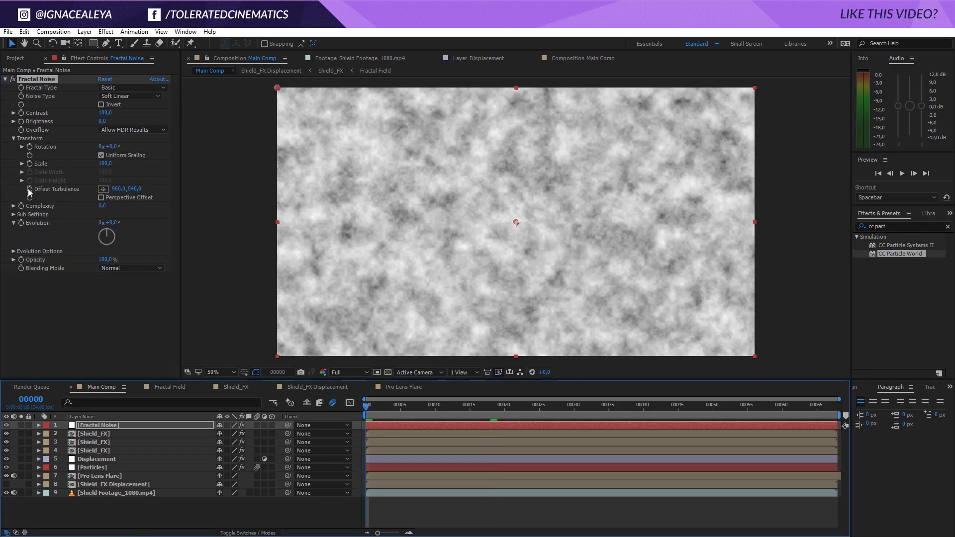
left_click(29, 190)
left_click_drag(402, 406, 894, 410)
left_click_drag(119, 202, 2, 218)
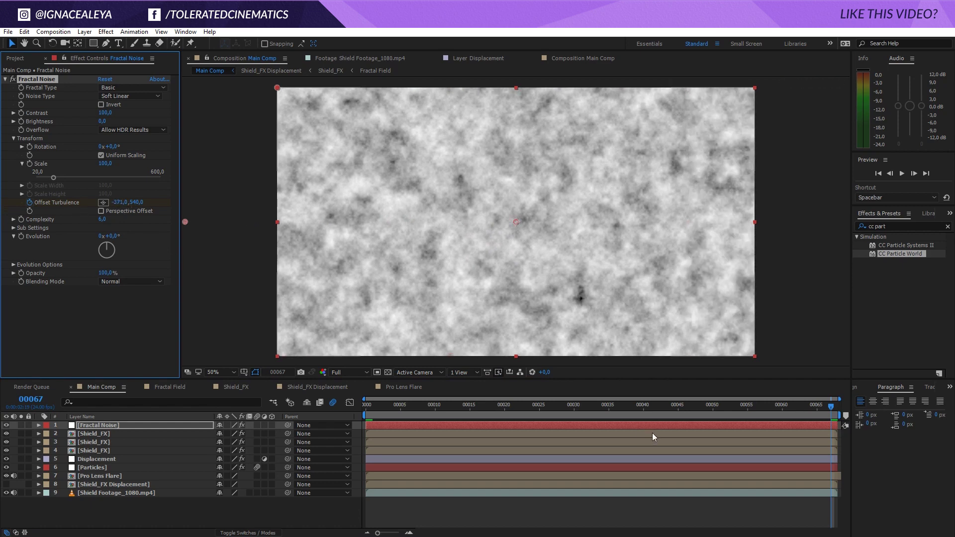
left_click_drag(667, 405, 259, 417)
key("space")
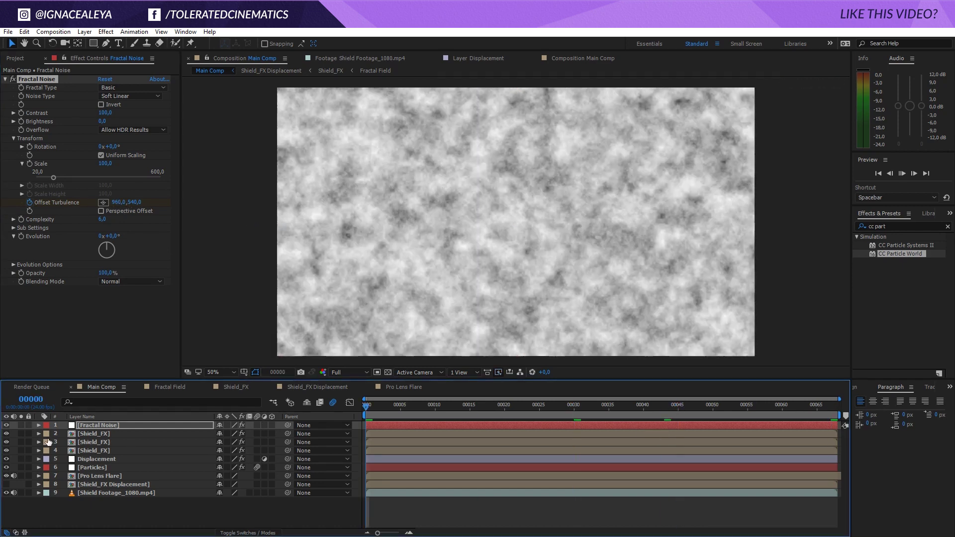
Solo the Fractal Noise layer, change Offset Turbulence on frame 67 to -3521, 540, and preview the noise movement
left_click(22, 425)
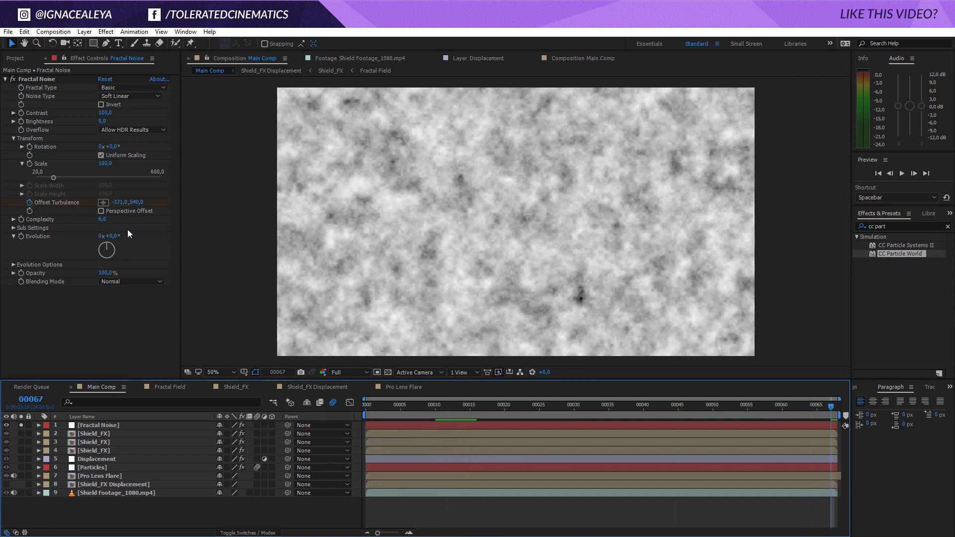
left_click_drag(121, 204, 70, 209)
key("space")
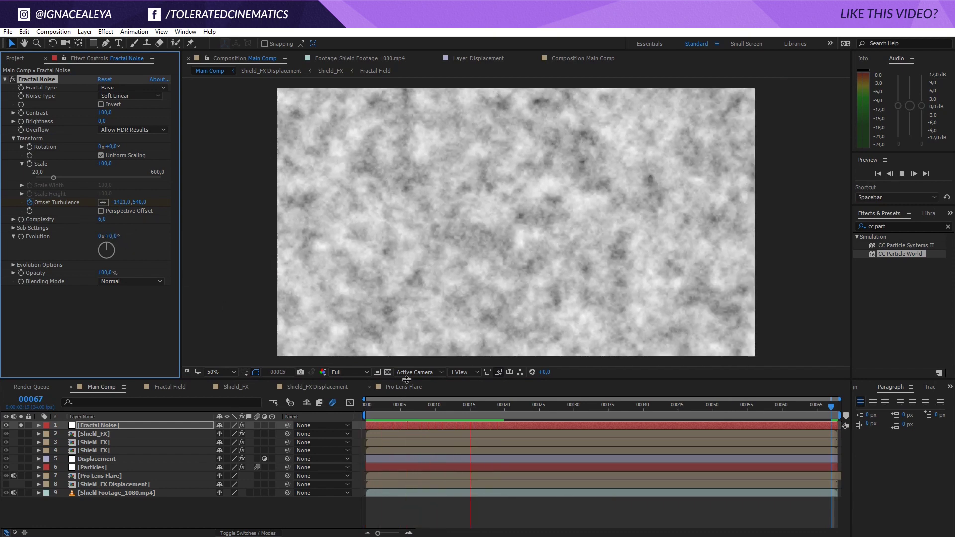
key("space")
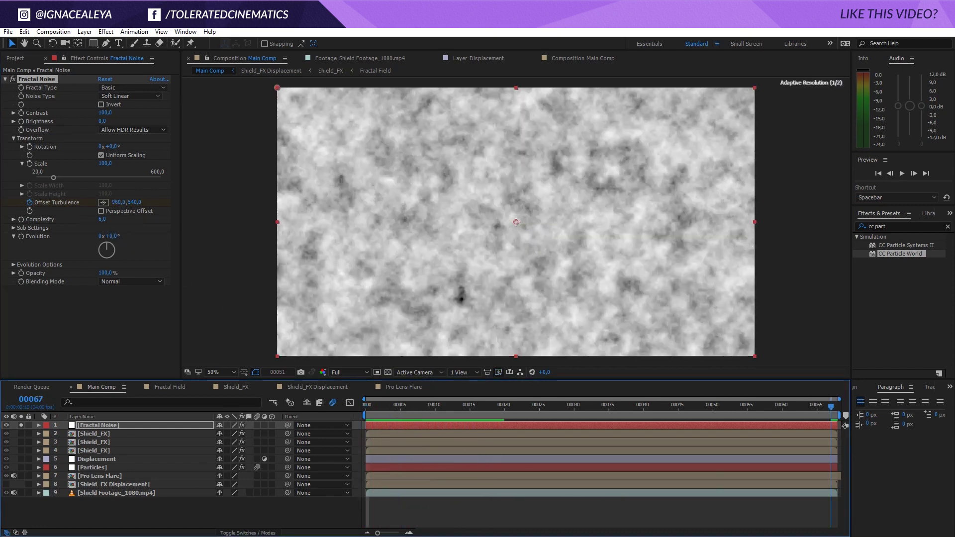
left_click_drag(119, 202, 49, 211)
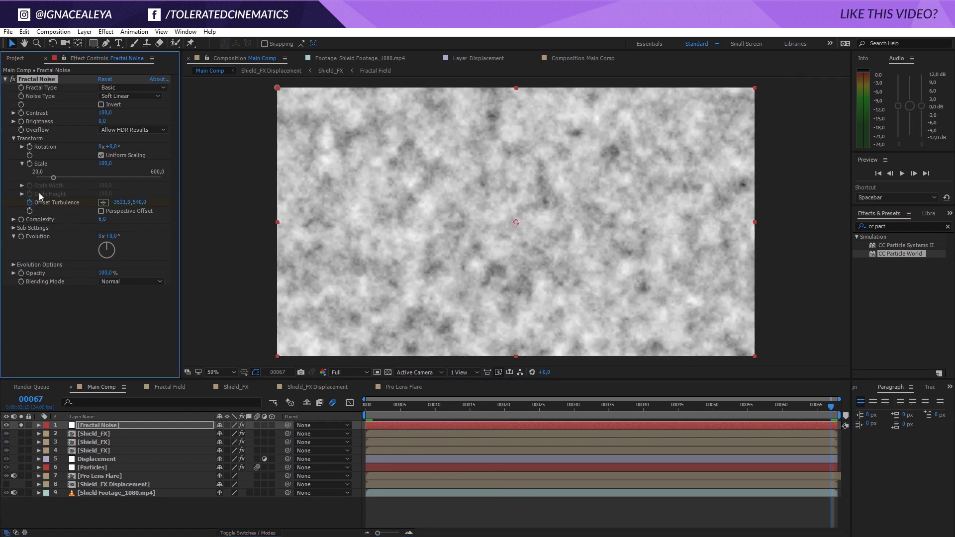
Add the expression time*400 to the Fractal Noise Evolution and preview the animation
left_click(21, 237, "alt")
type("time")
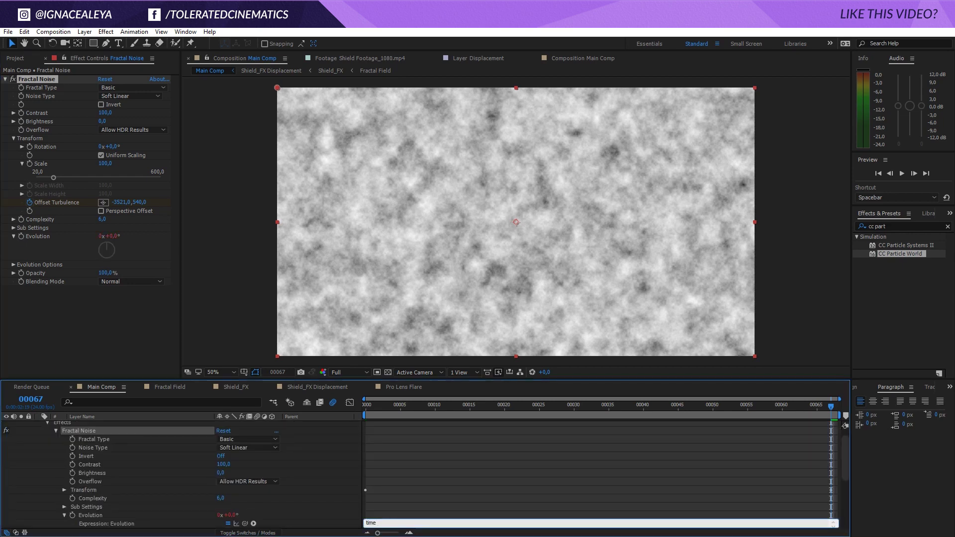
type("*400")
key("KP_Enter")
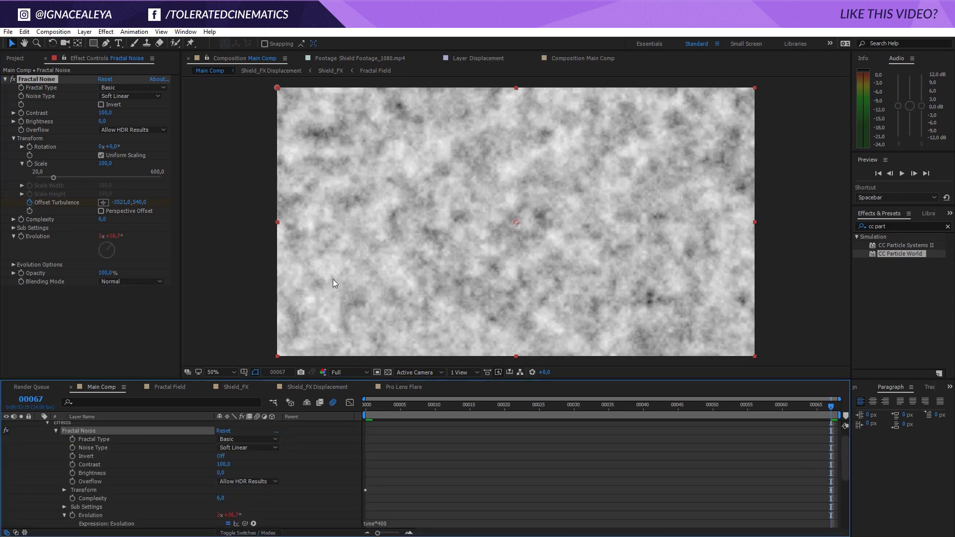
key("space")
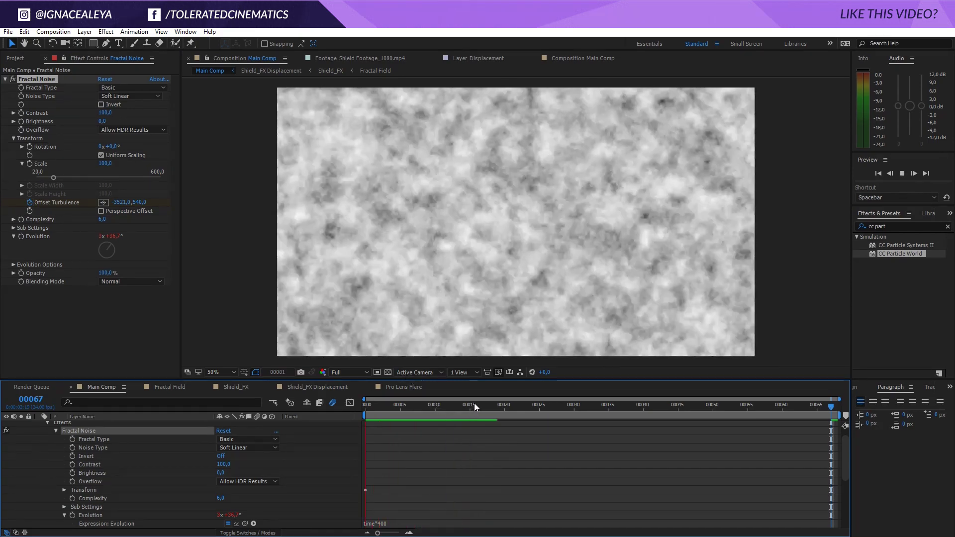
left_click(473, 411)
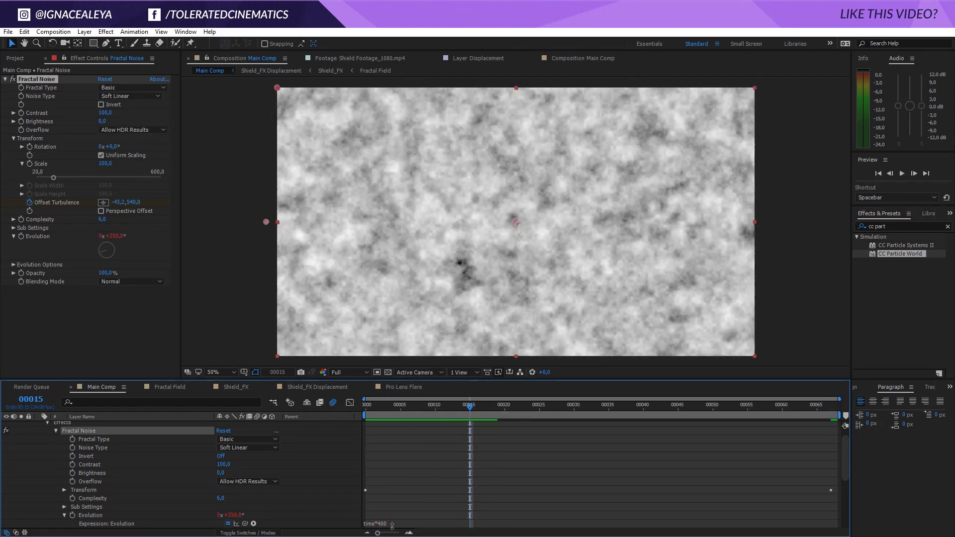
Change the Evolution expression to time*4000 and preview the animated noise
left_click(401, 524)
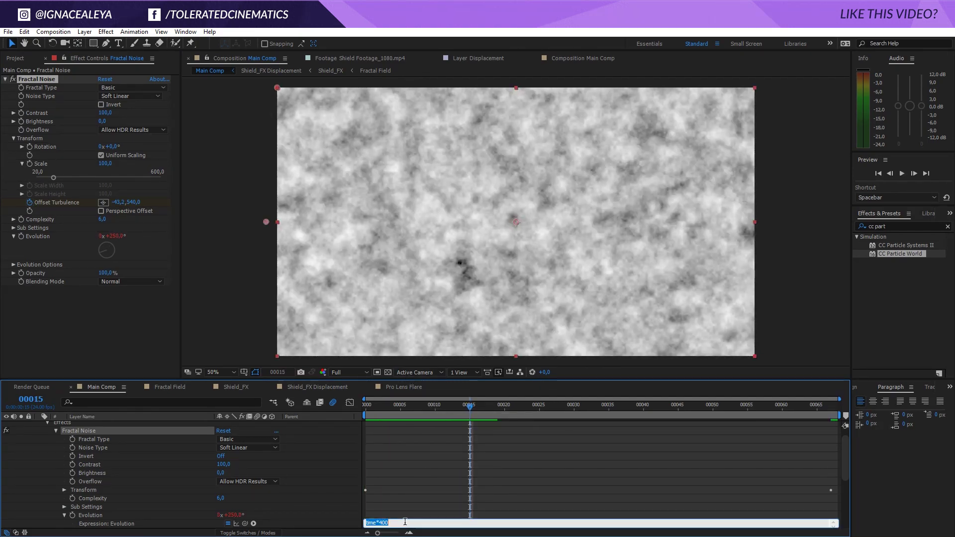
type("0")
left_click(422, 480)
key("space")
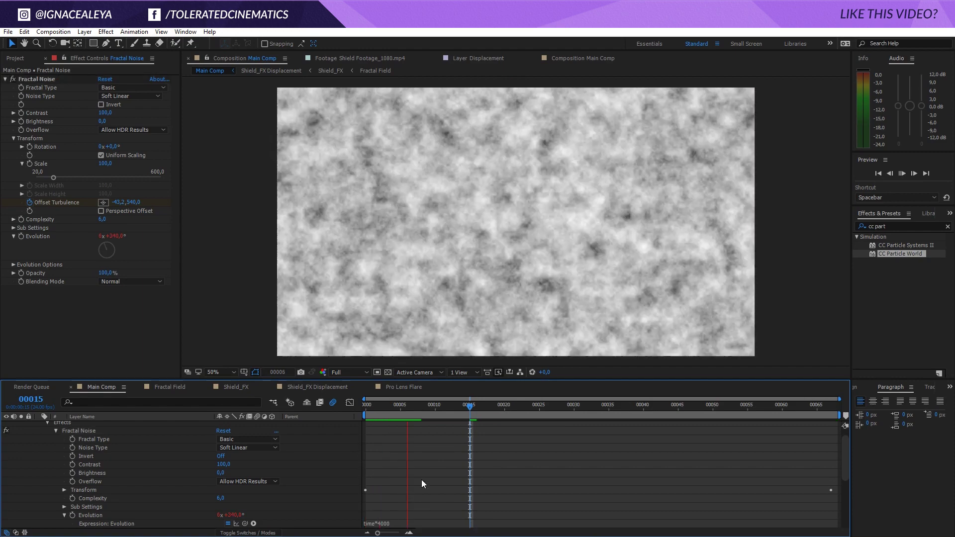
left_click(441, 407)
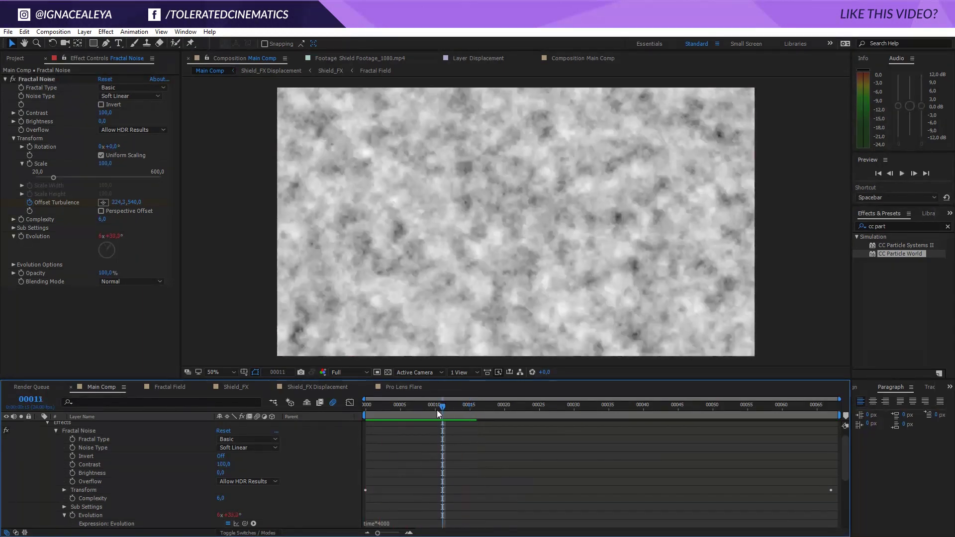
Set the Evolution expression to time*1000, preview it, and go to frame 15
left_click(394, 526)
left_click(395, 526)
key("BackSpace")
key("BackSpace")
key("BackSpace")
key("BackSpace")
type("1000")
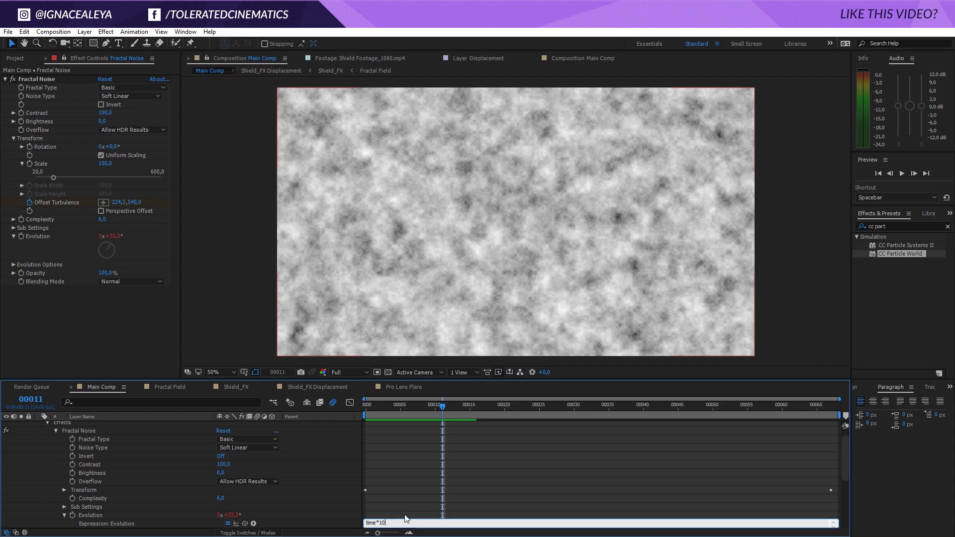
left_click(408, 493)
key("space")
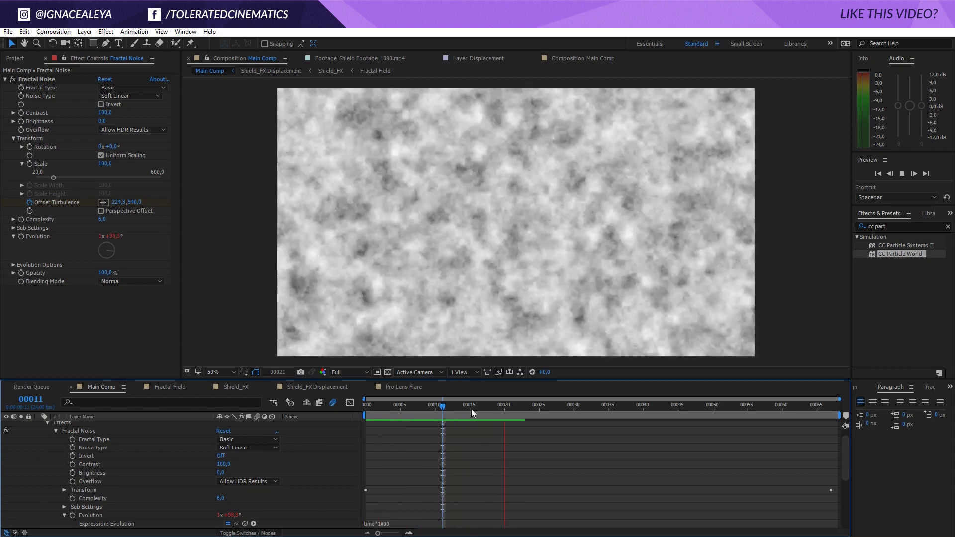
left_click(470, 407)
Set the noise Contrast to 121 and Brightness to -36, and choose the Dynamic Progressive fractal type
left_click_drag(105, 113, 86, 126)
left_click(100, 105)
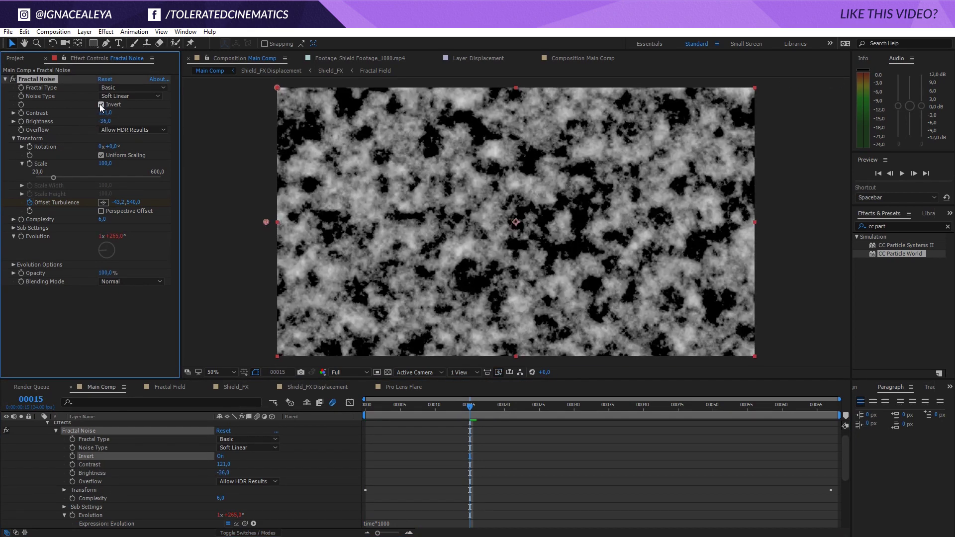
left_click(101, 105)
left_click(124, 88)
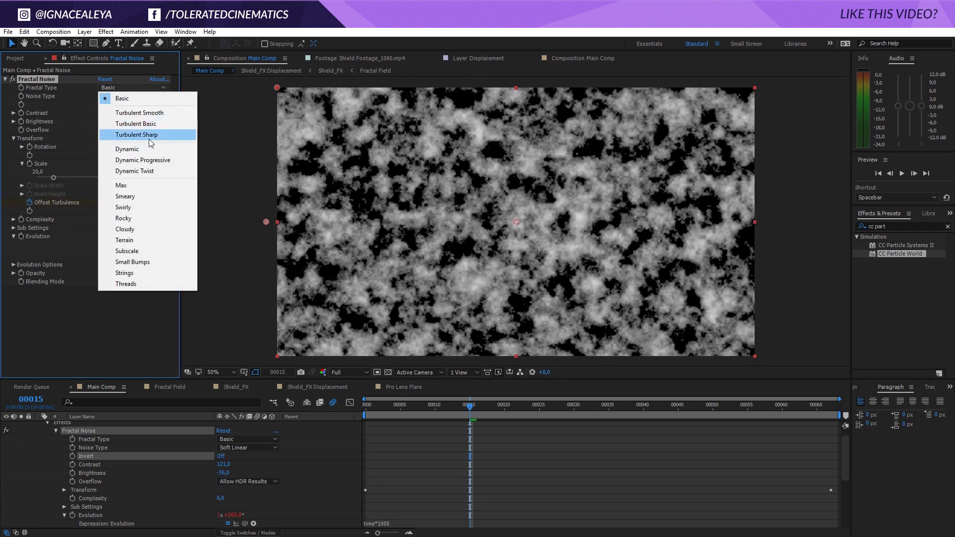
left_click(145, 160)
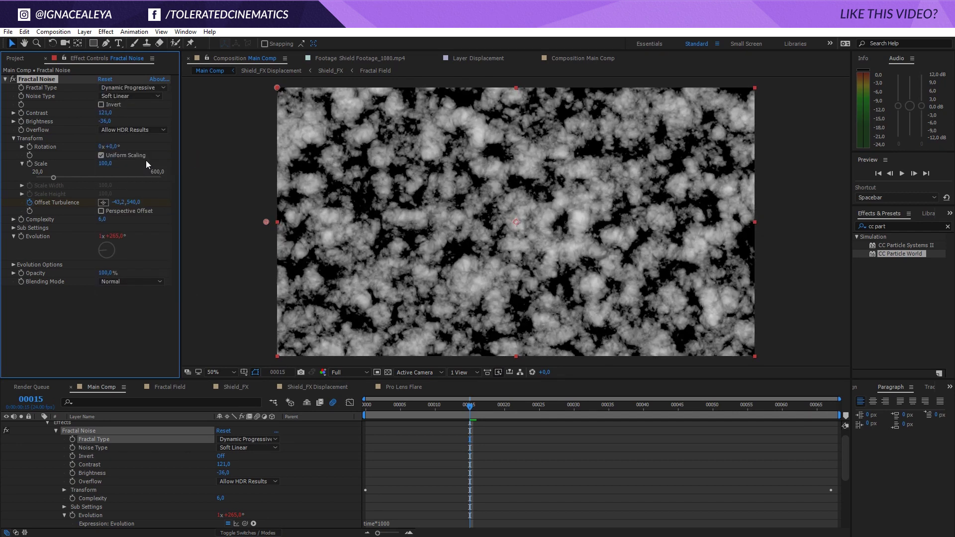
Collapse and unsolo the Fractal Noise layer, and set its blending mode to Screen
scroll(50, 456, "up", 1)
left_click(40, 425)
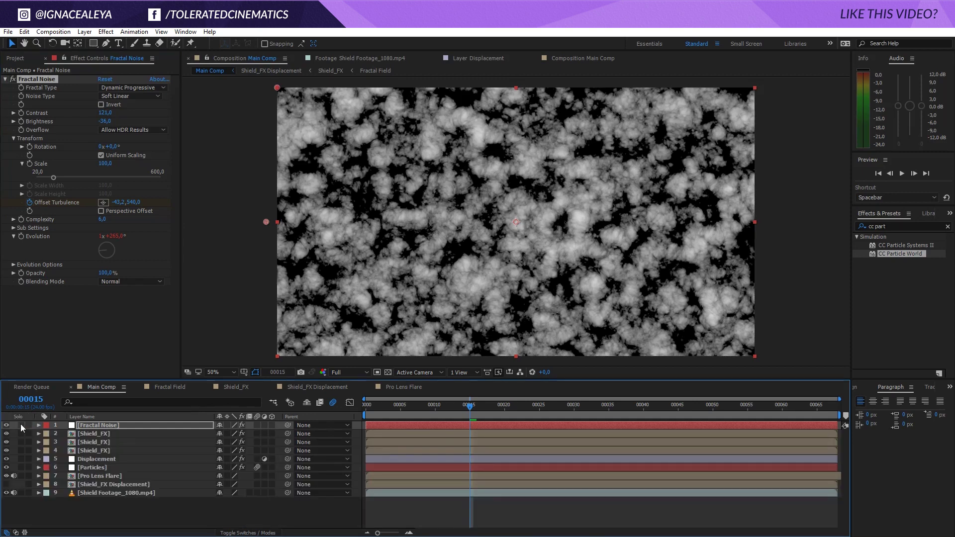
left_click(249, 533)
left_click(231, 425)
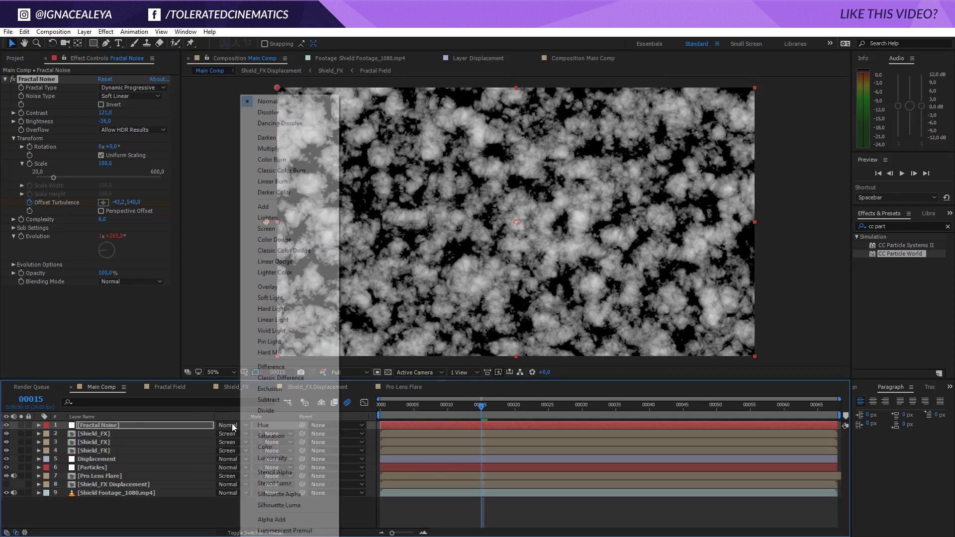
left_click(284, 230)
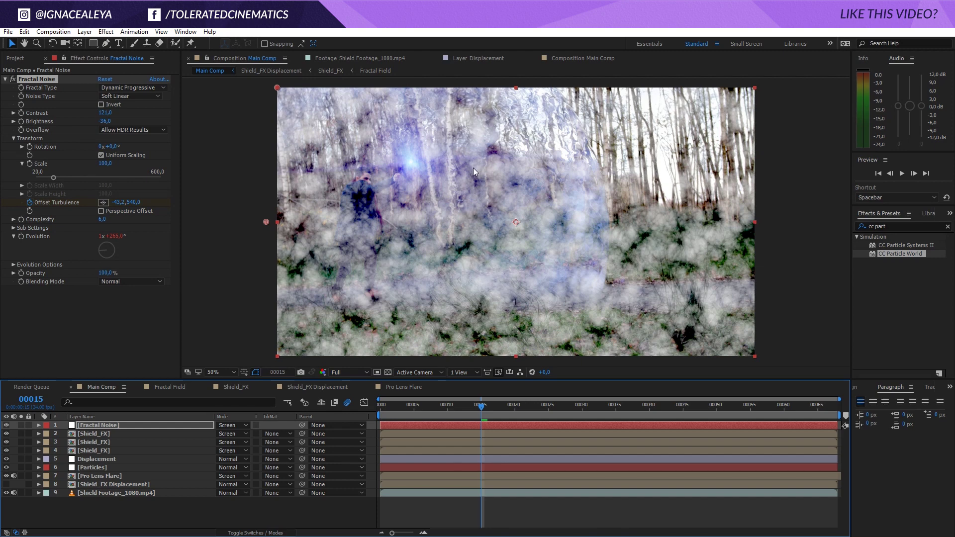
Solo the Fractal Noise layer and apply the Color Profile Converter effect to it
left_click(21, 425)
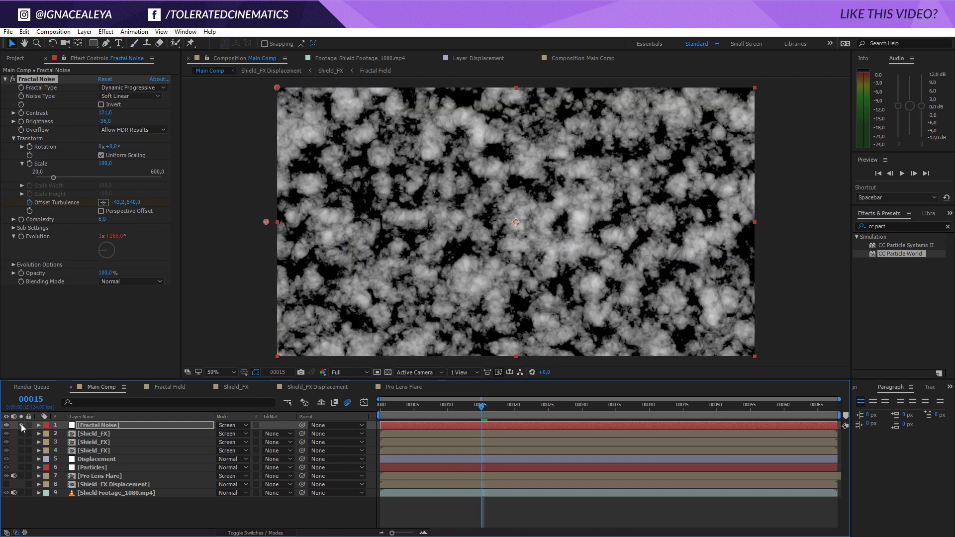
left_click_drag(902, 227, 766, 218)
type("color")
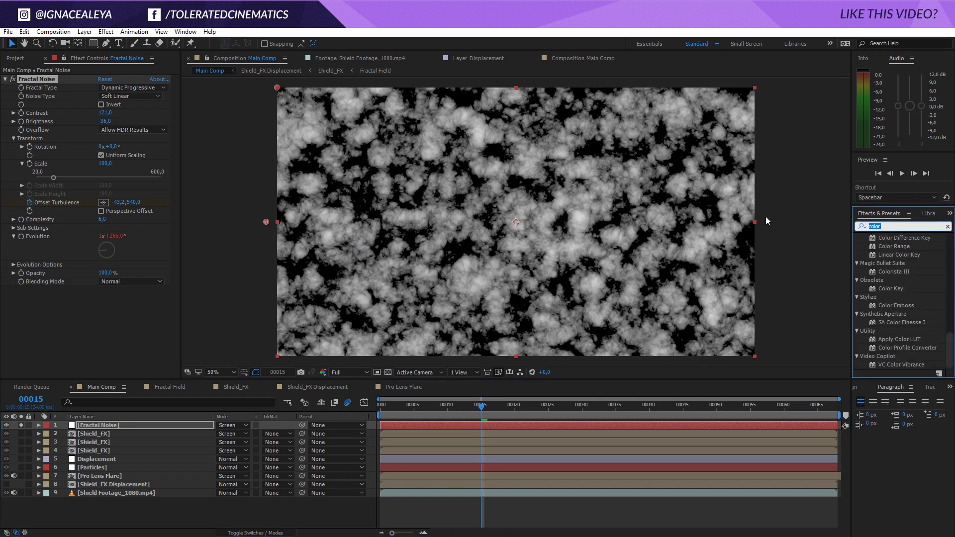
type(" prof")
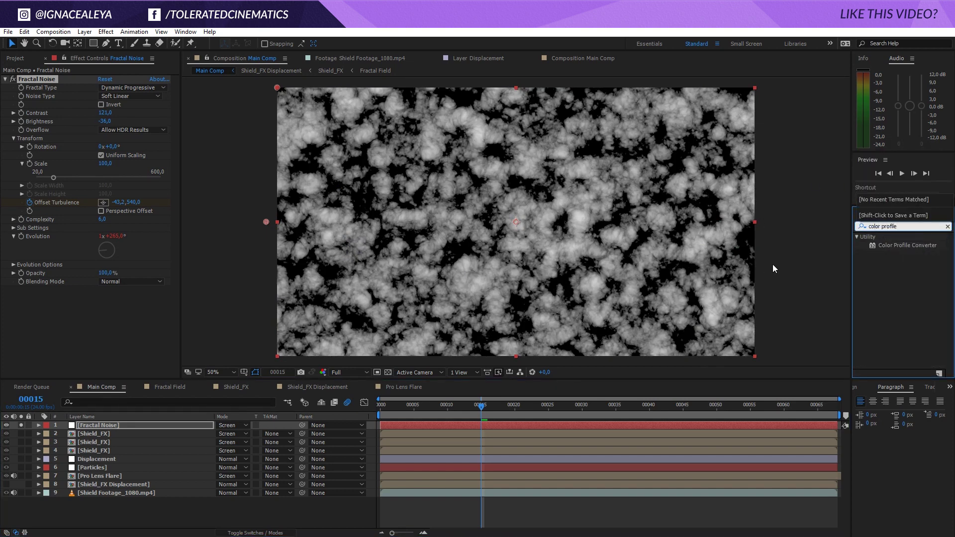
type("ile")
left_click_drag(896, 246, 55, 319)
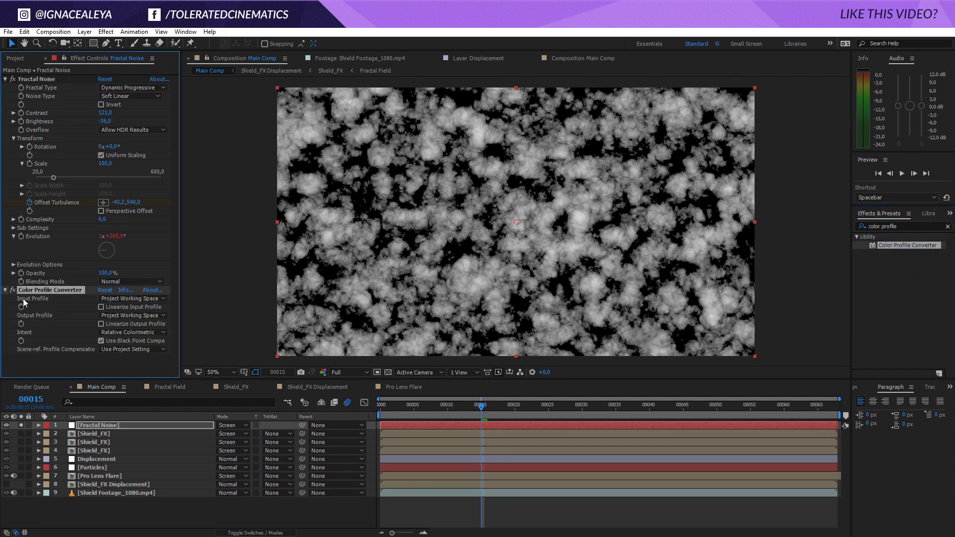
Set the converter's Input Profile to sRGB IEC61966-2.1 and unsolo the layer to check it over the footage
left_click(121, 298)
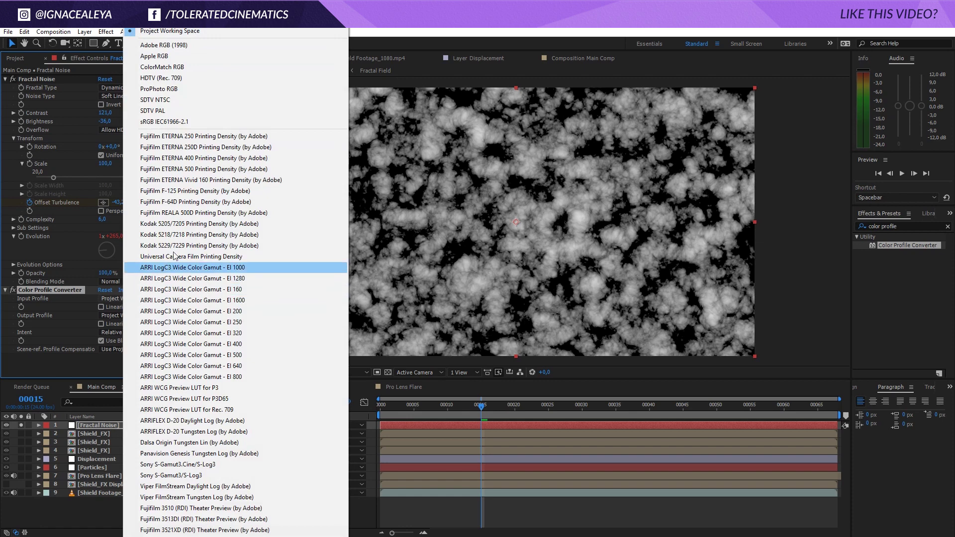
left_click(172, 120)
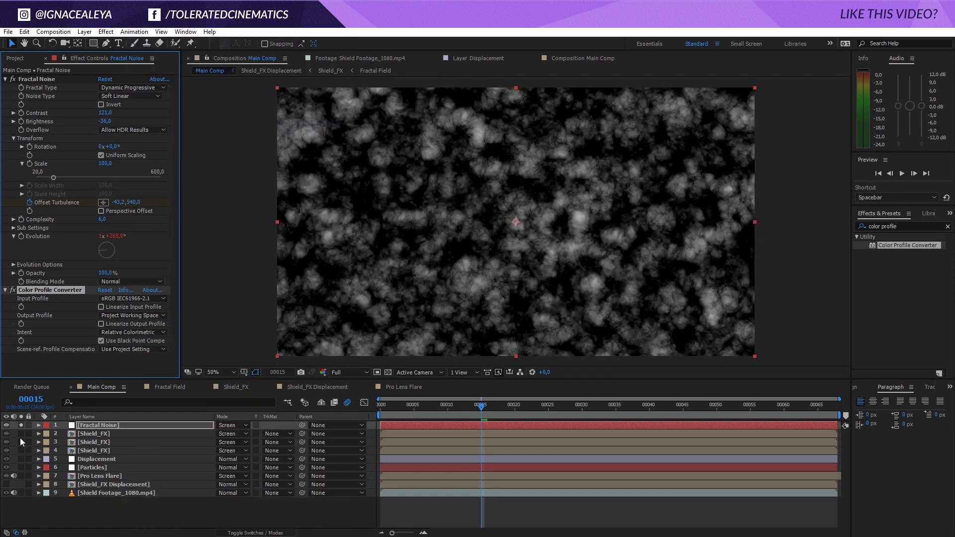
left_click(22, 425)
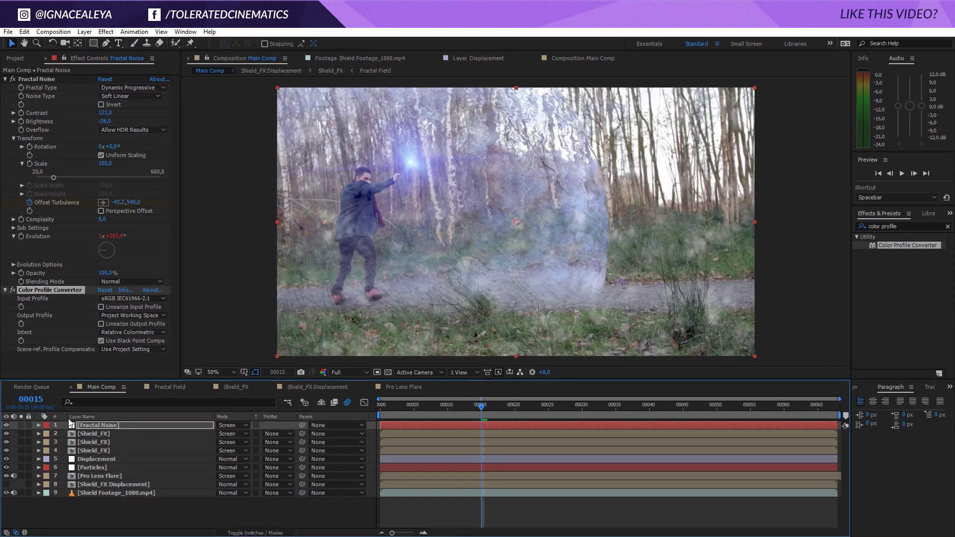
Solo the Fractal Noise layer, set the noise Scale to 205, and toggle Invert on and back off
left_click(23, 425)
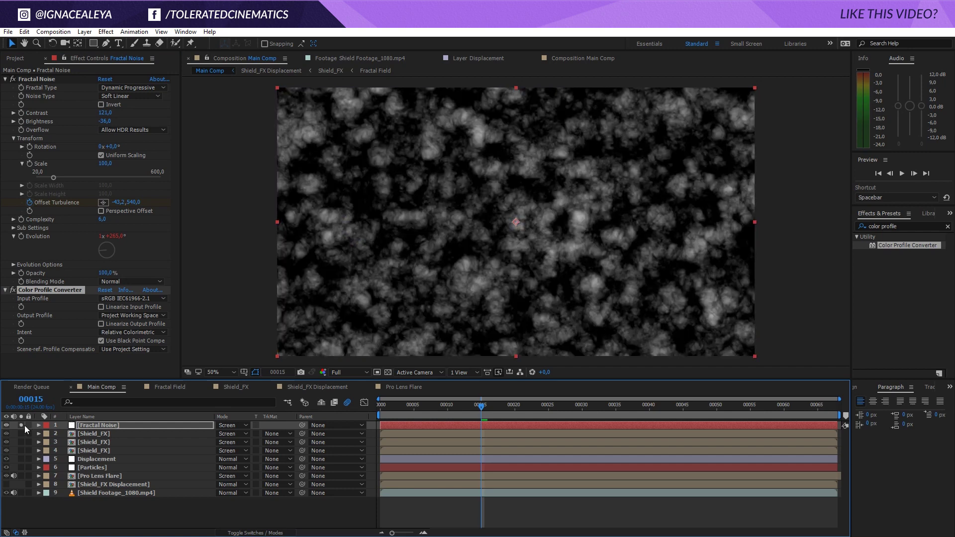
left_click_drag(105, 163, 156, 165)
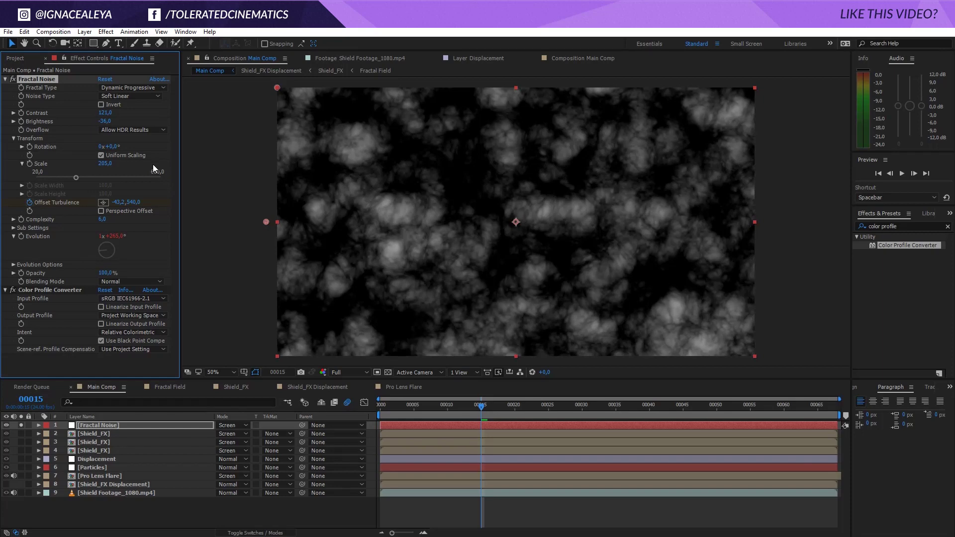
left_click(101, 105)
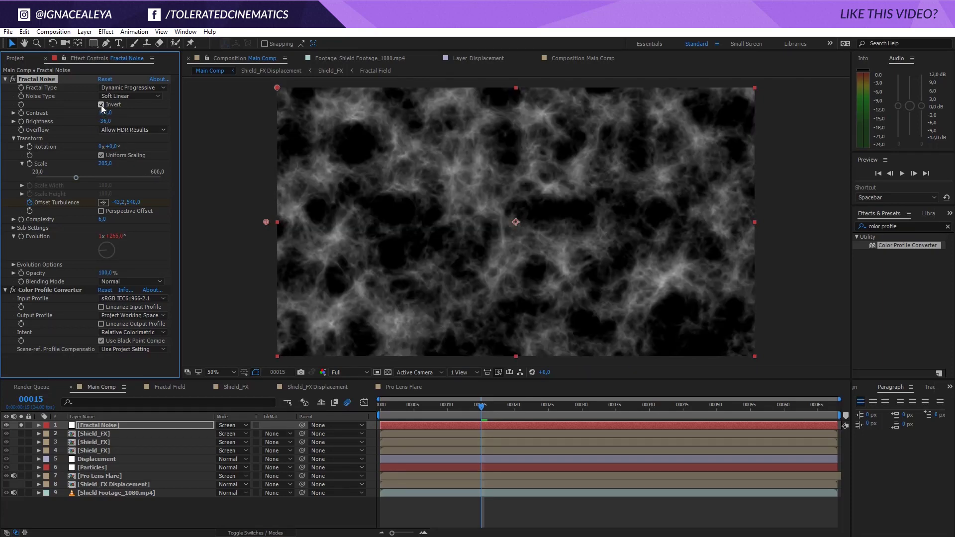
left_click(101, 105)
Set the Fractal Type to Basic and Complexity to 4.5, and unsolo the Fractal Noise layer
left_click(125, 87)
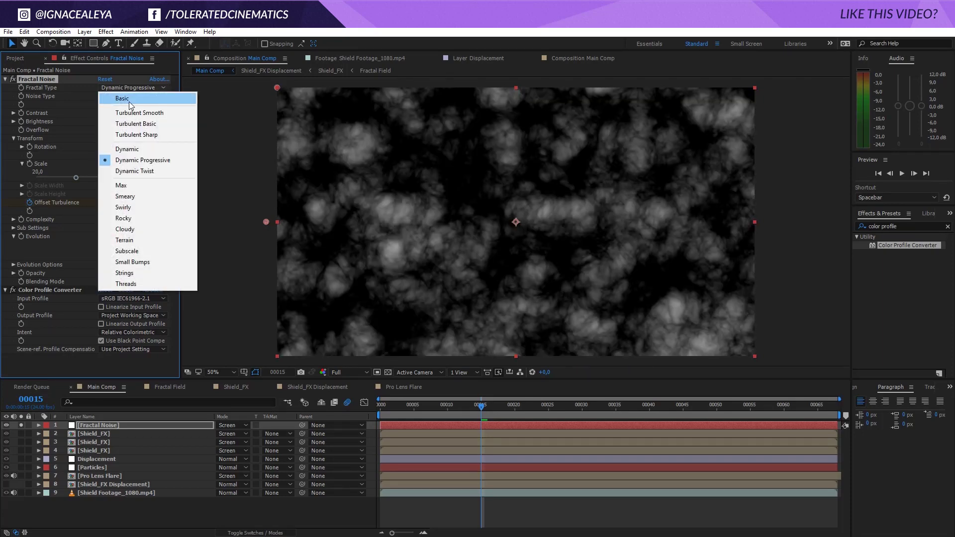
left_click(127, 94)
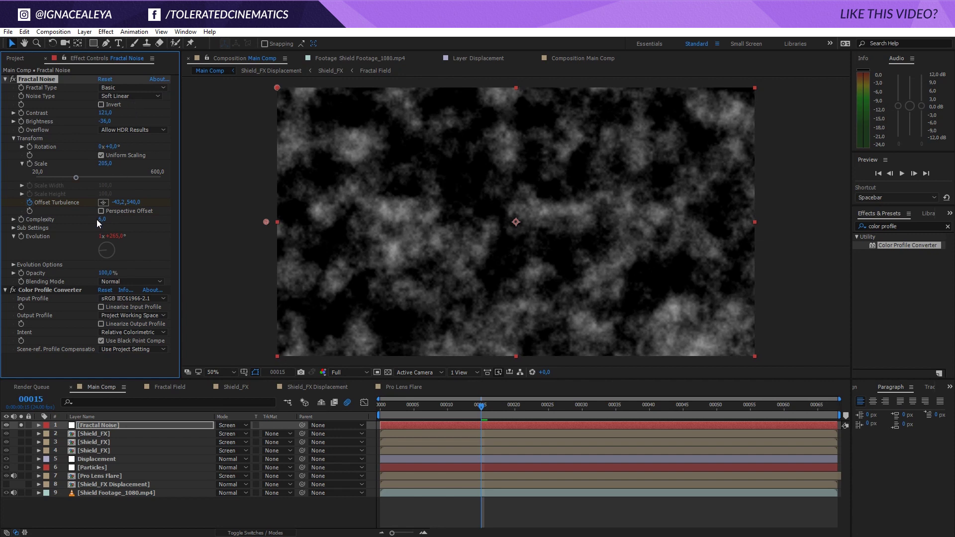
left_click_drag(100, 219, 39, 217)
left_click(21, 425)
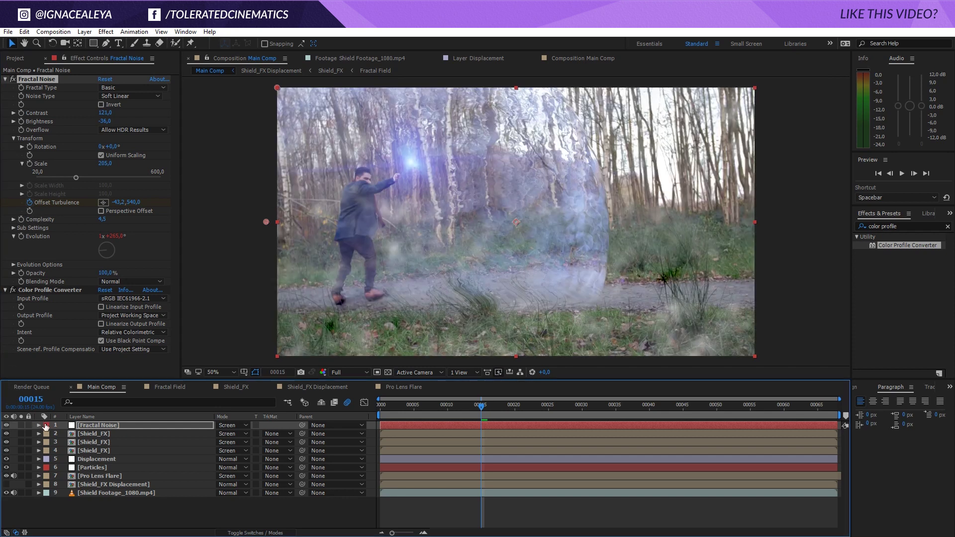
Lower the Fractal Noise layer's opacity to 10% and preview the noise over the footage
left_click(114, 426)
key("t")
left_click_drag(221, 436, 174, 443)
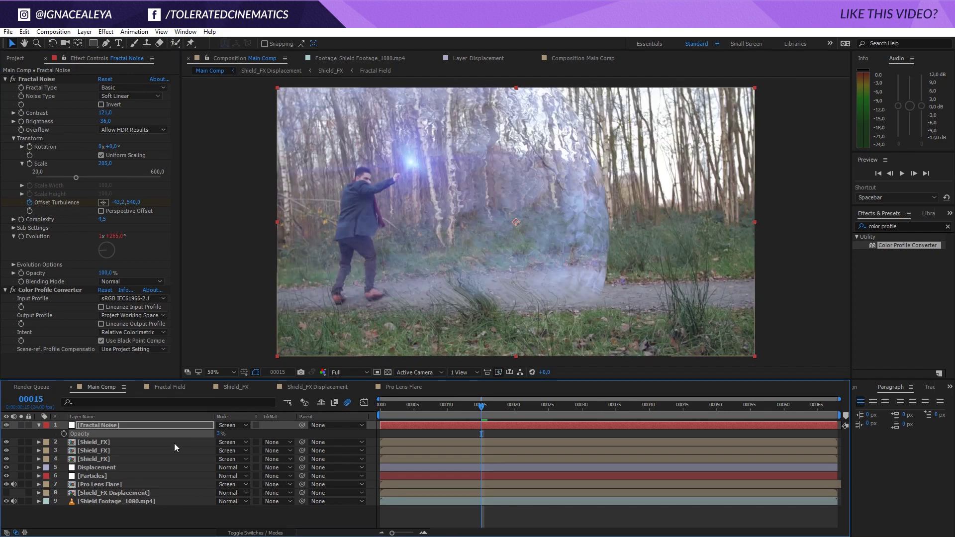
key("space")
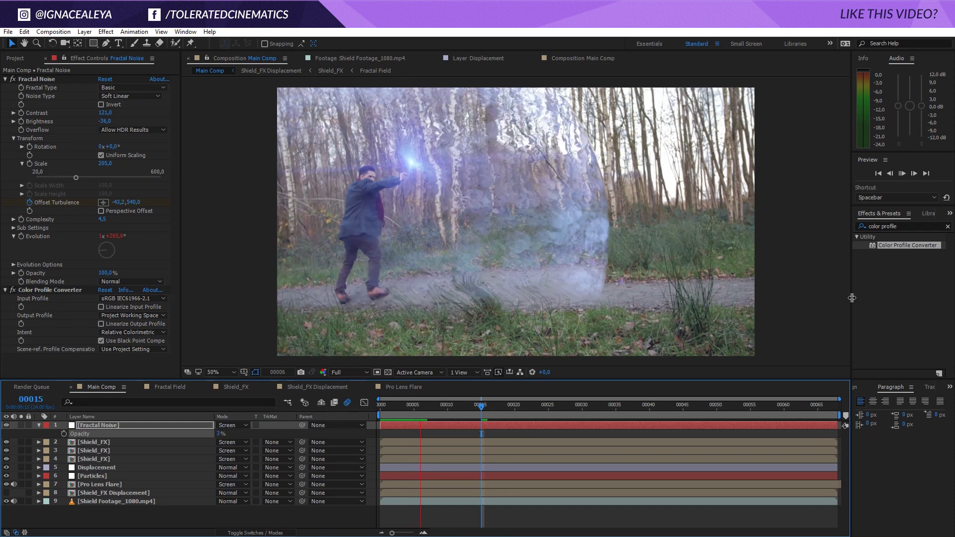
key("space")
left_click_drag(220, 435, 233, 438)
key("space")
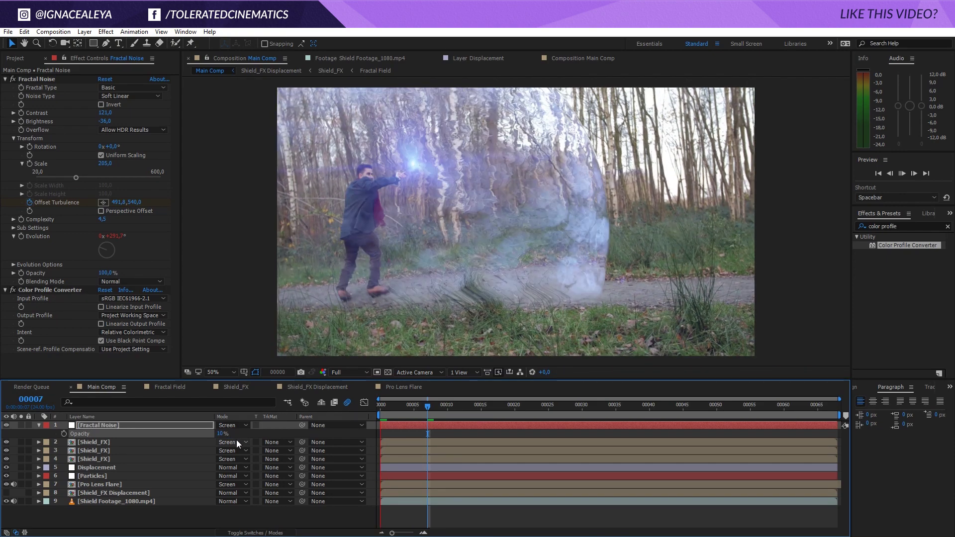
In the Shield_FX Displacement composition, raise the upper-left point of the Shield_FX layer's lower mask and return to Main Comp
left_click(237, 441)
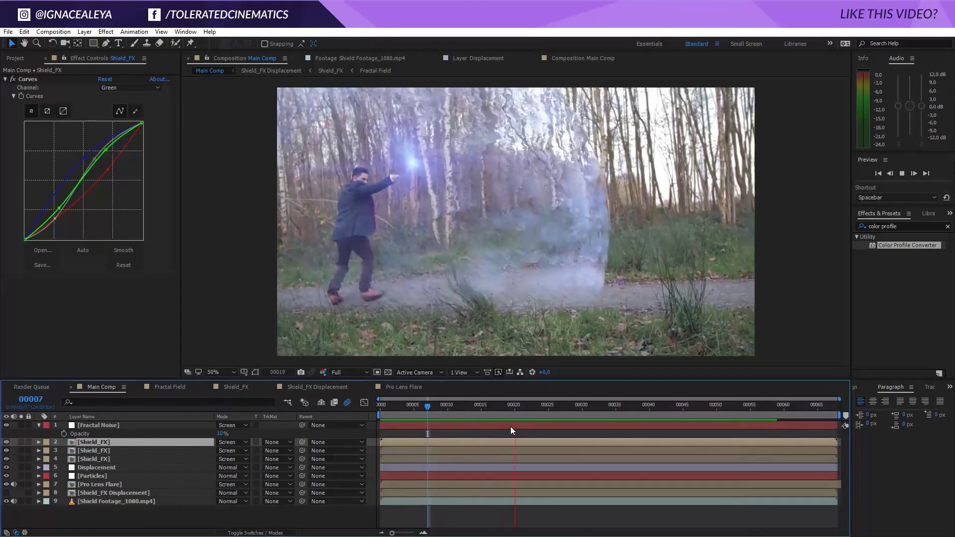
left_click(450, 407)
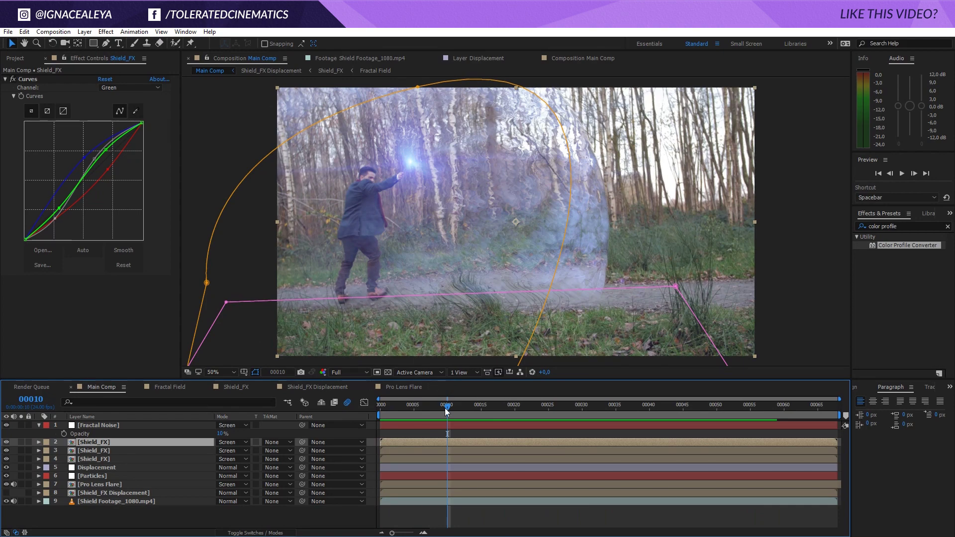
left_click_drag(446, 410, 507, 419)
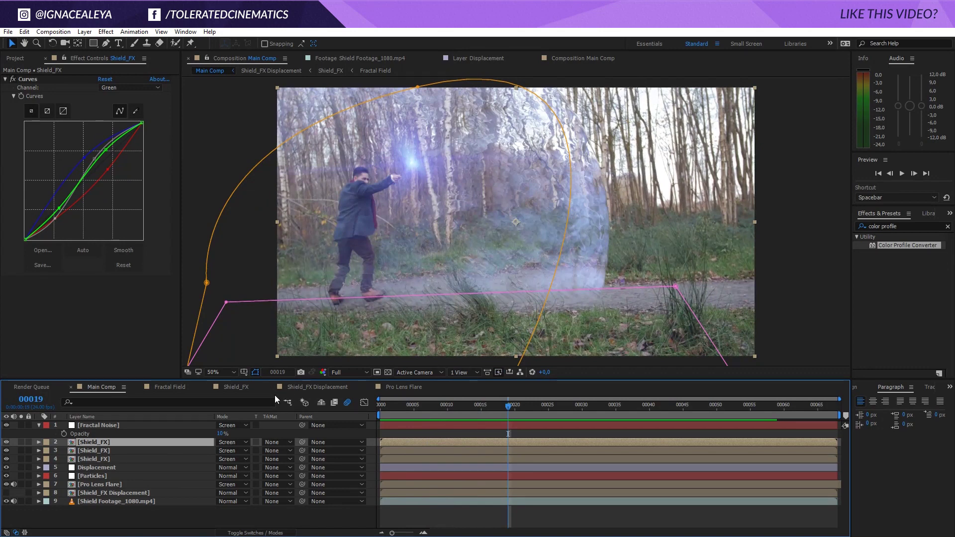
left_click(313, 387)
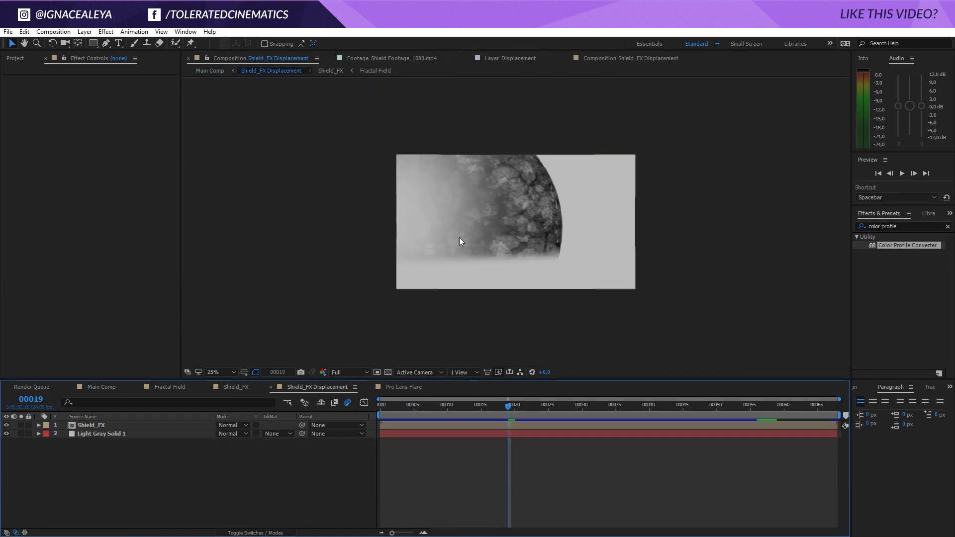
left_click(115, 434)
left_click(115, 426)
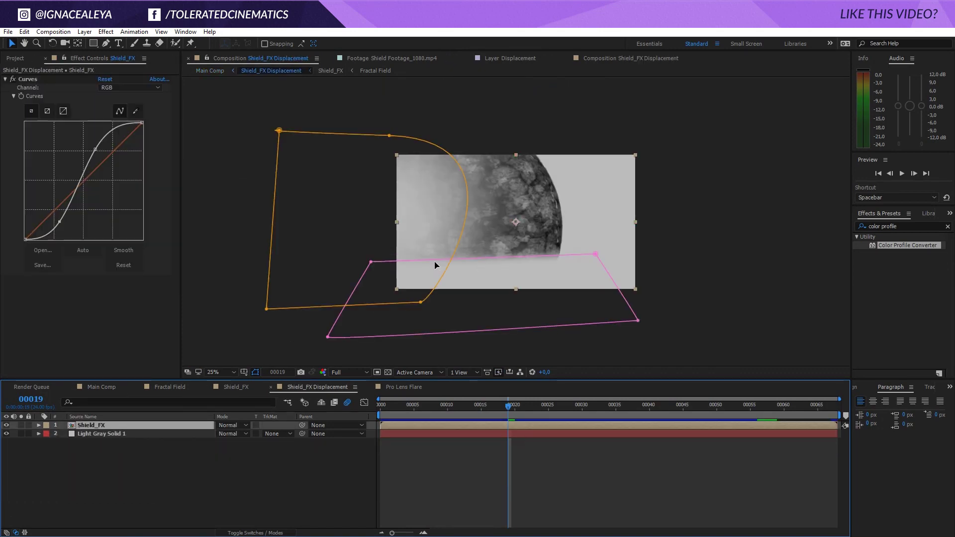
left_click_drag(372, 263, 381, 234)
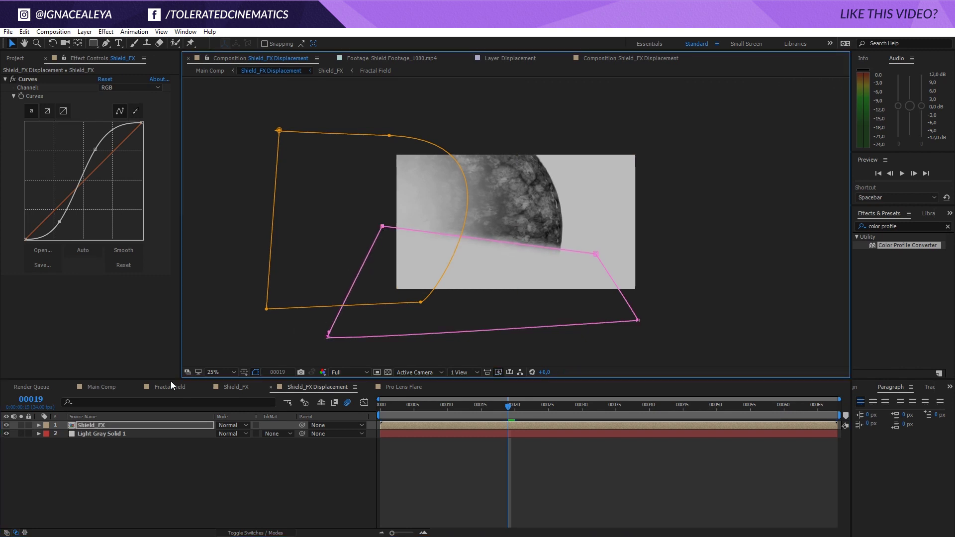
left_click(100, 387)
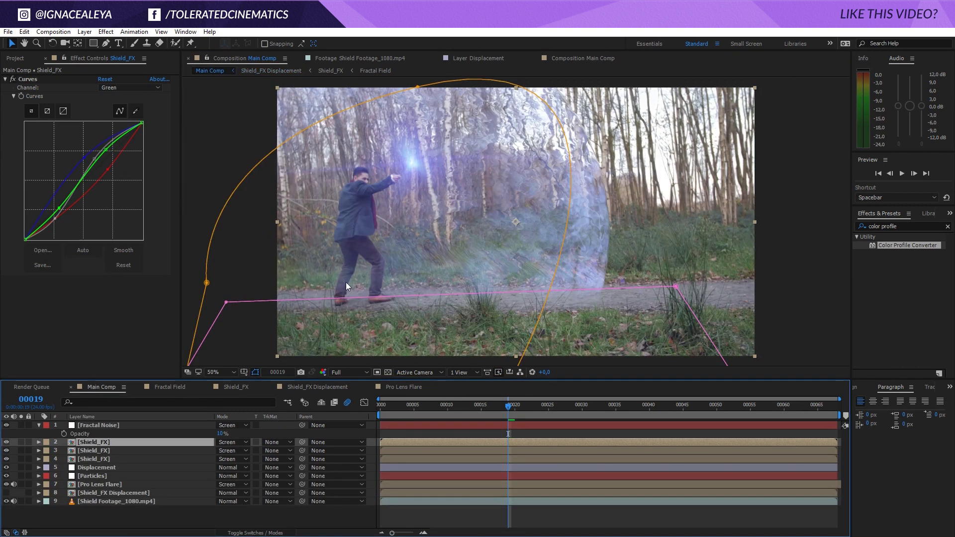
Pre-compose all Main Comp layers into a new composition named FX Comp, moving all attributes into it
left_click(437, 433)
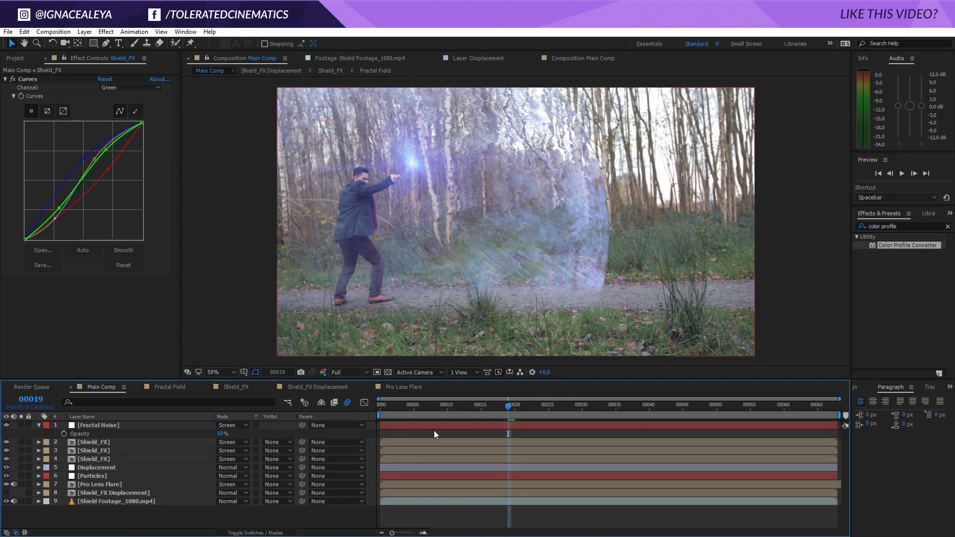
left_click_drag(148, 517, 201, 424)
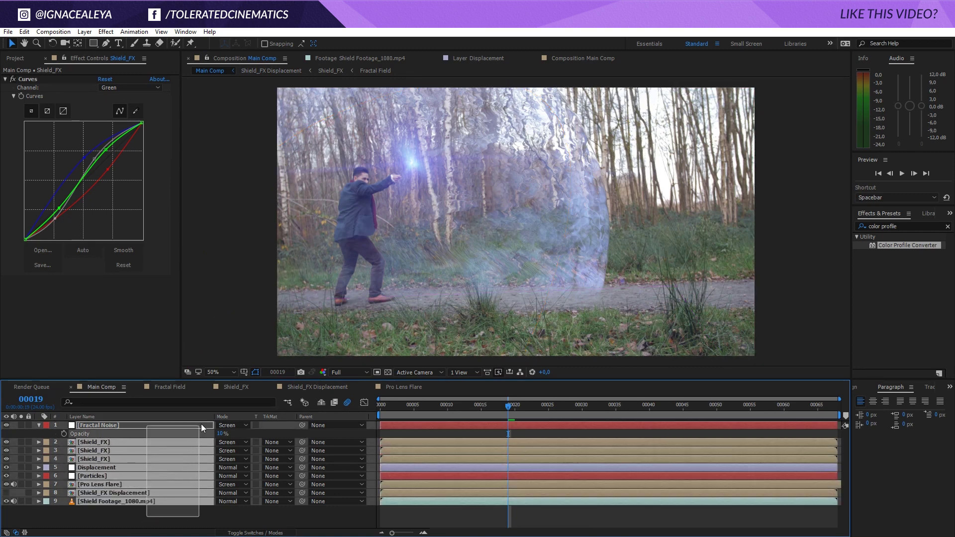
left_click(85, 31)
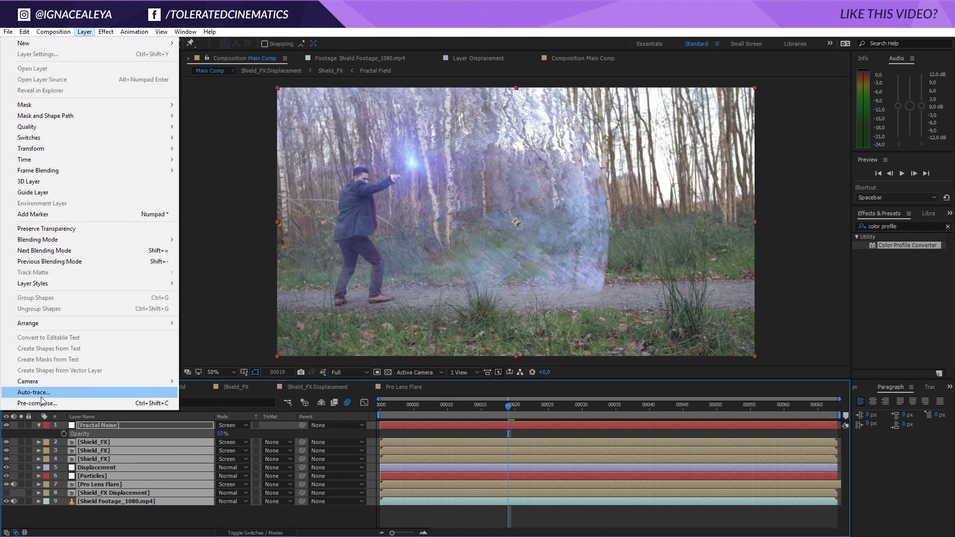
left_click(40, 403)
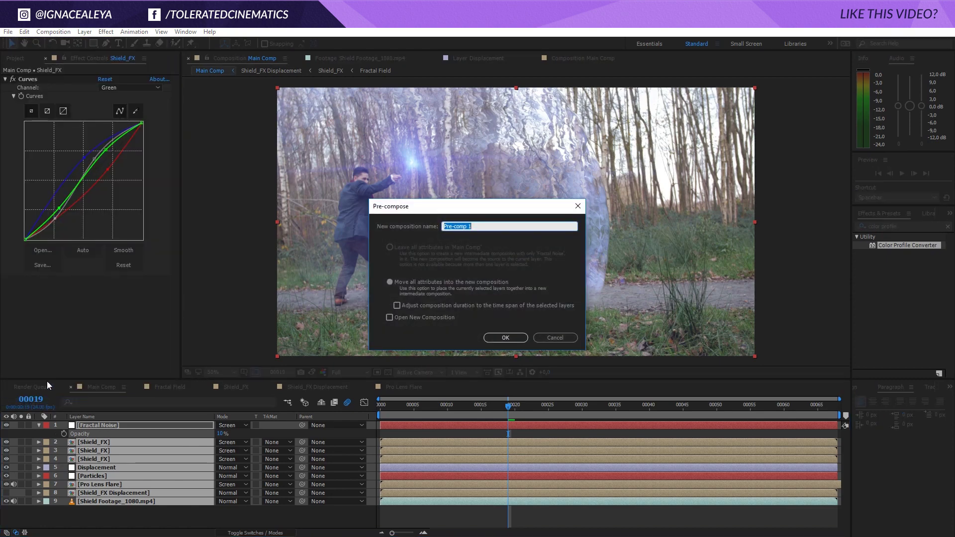
type("FX Comp")
key("Return")
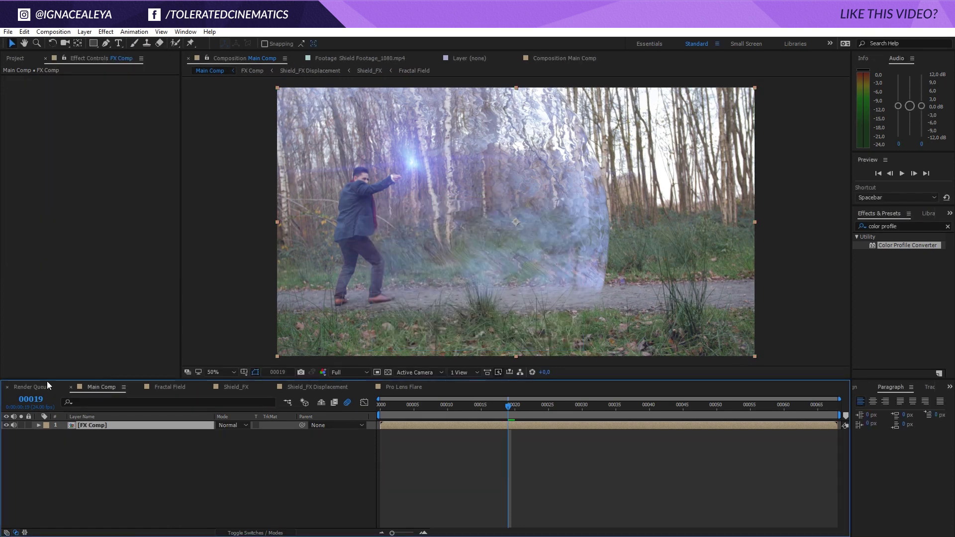
Find the user preset Wiggle Preset and apply it to the FX Comp layer
left_click(913, 229)
type("wi")
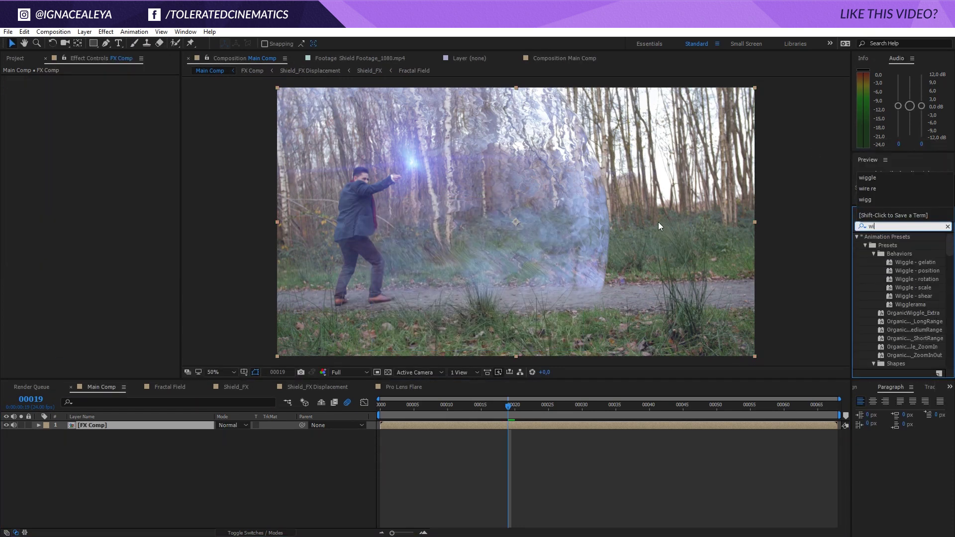
type("ggle")
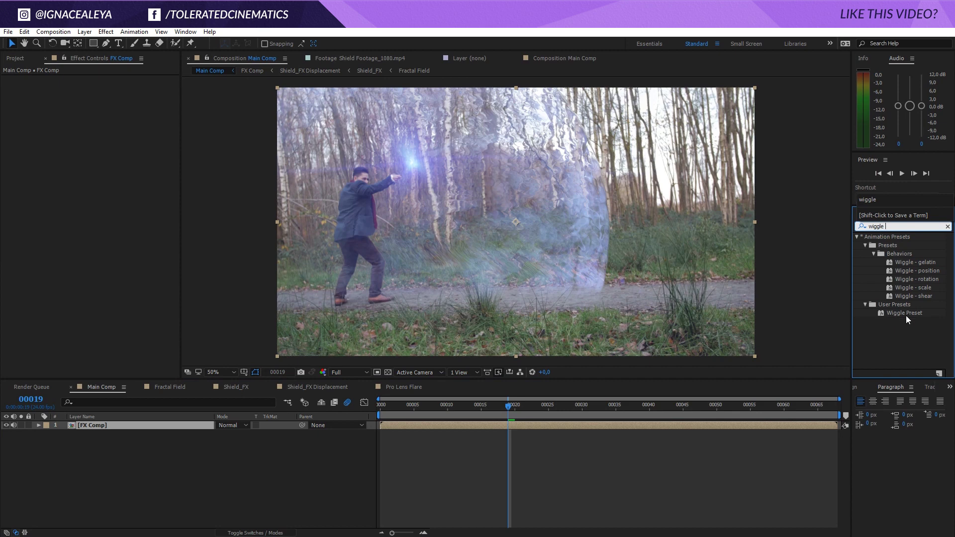
left_click_drag(911, 314, 440, 425)
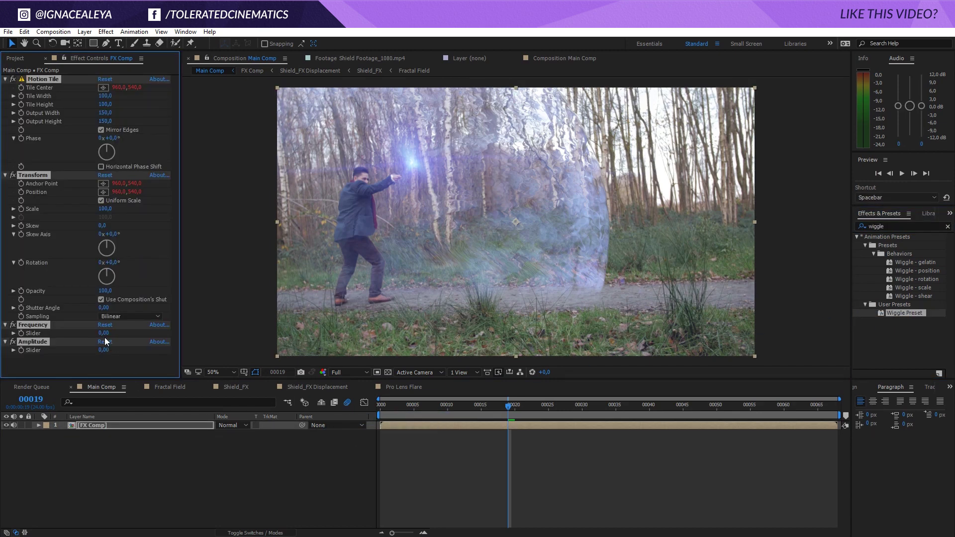
Set both the Frequency and Amplitude sliders of the FX Comp layer to 15
left_click(105, 334)
left_click(104, 350)
type("15")
key("Return")
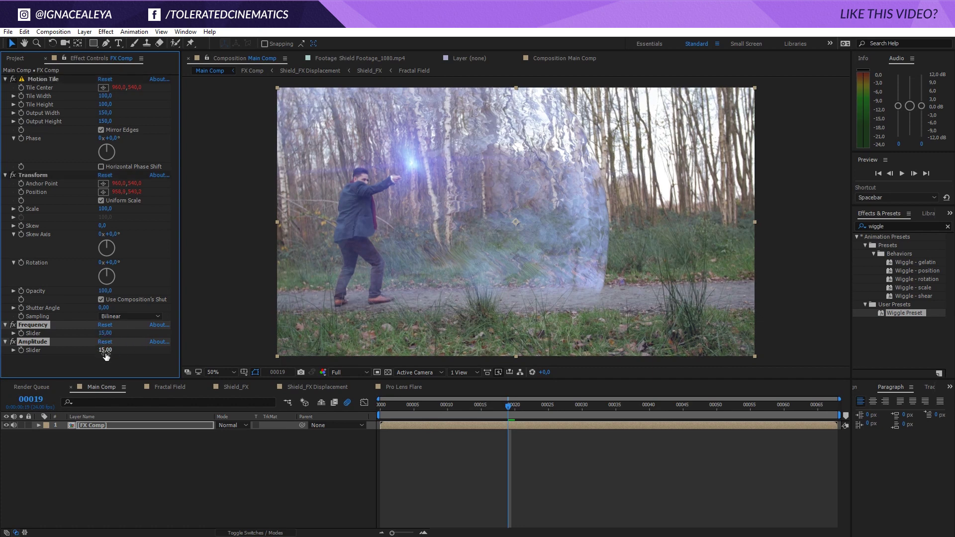
Lower the preview resolution to Quarter and play back the camera shake from frame 2
left_click(139, 486)
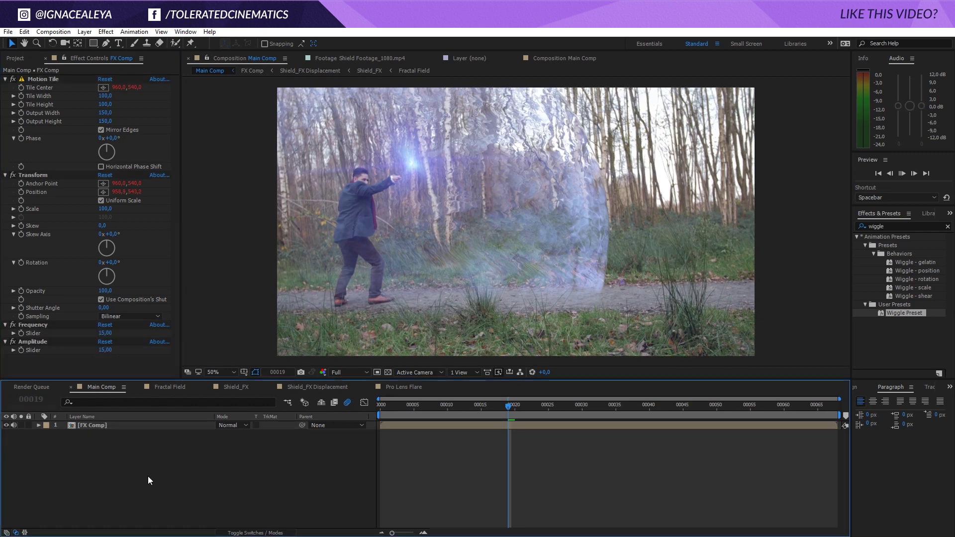
left_click(348, 373)
left_click(349, 431)
key("space")
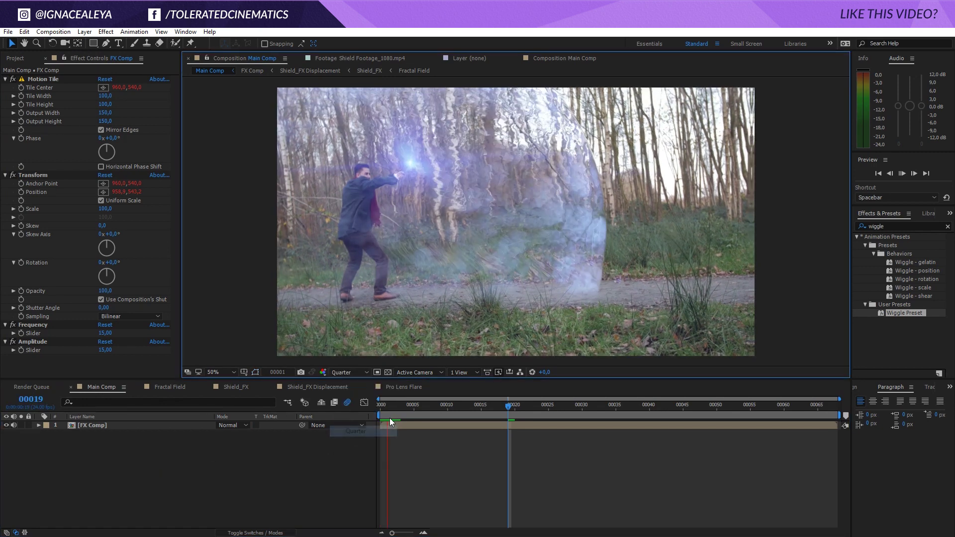
left_click(390, 416)
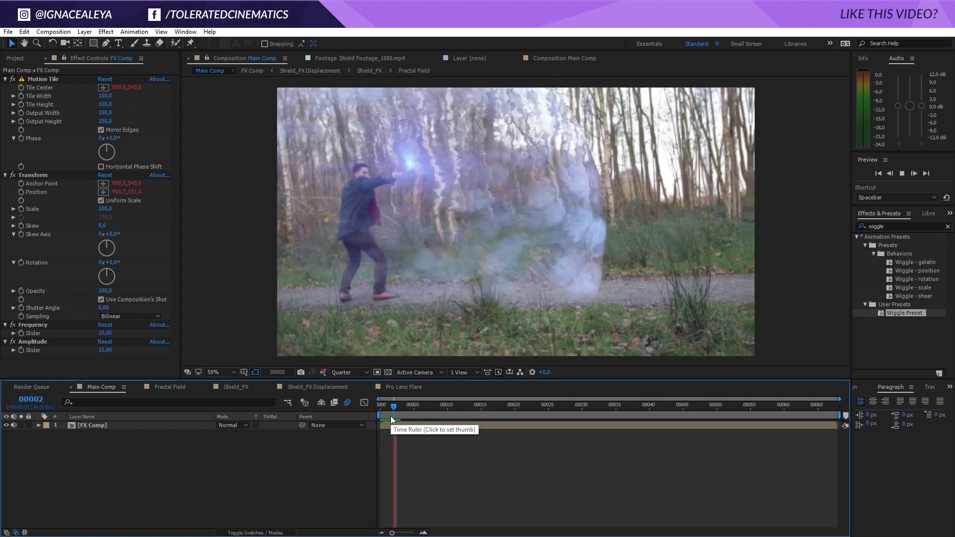
key("space")
key("space")
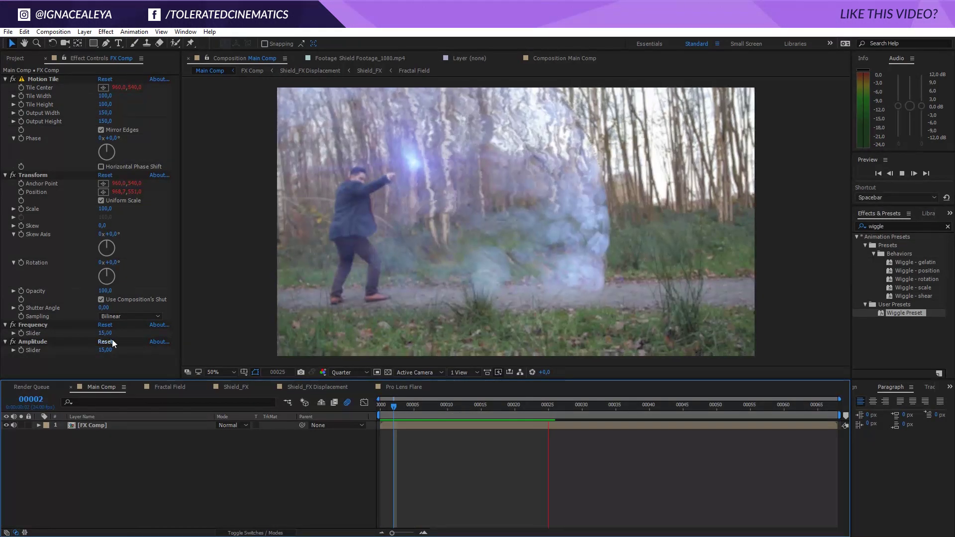
Set the wiggle's Amplitude to 10 and Frequency to 20, and preview the shake from frame 3
left_click(106, 350)
type("10")
key("Return")
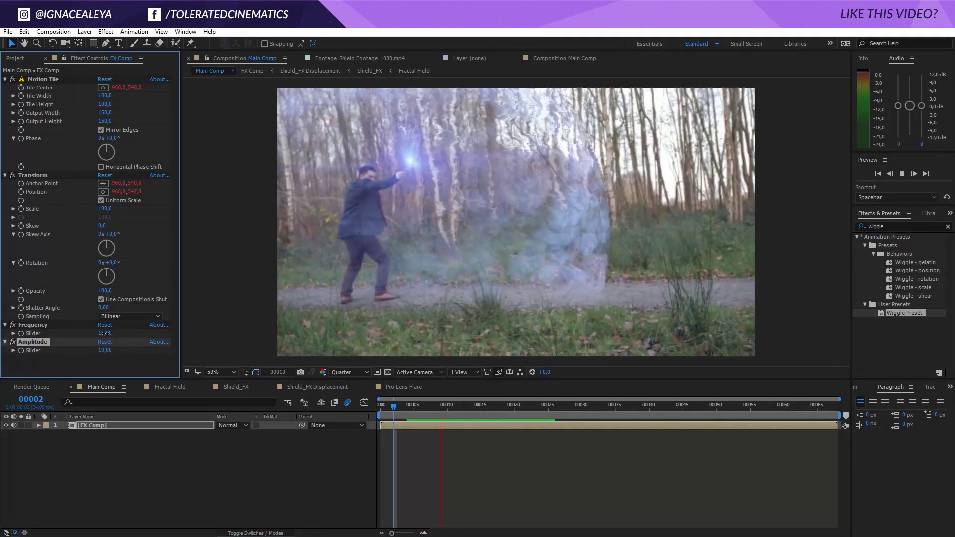
left_click(402, 407)
key("space")
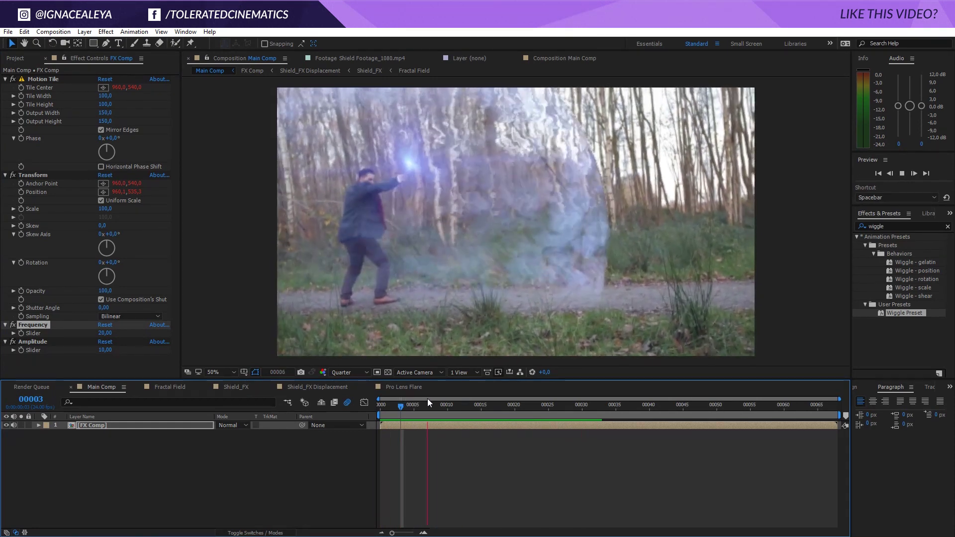
Open FX Comp at frame 10 and set the Fractal Noise effect's Scale to 1000
left_click(447, 406)
double_click(93, 425)
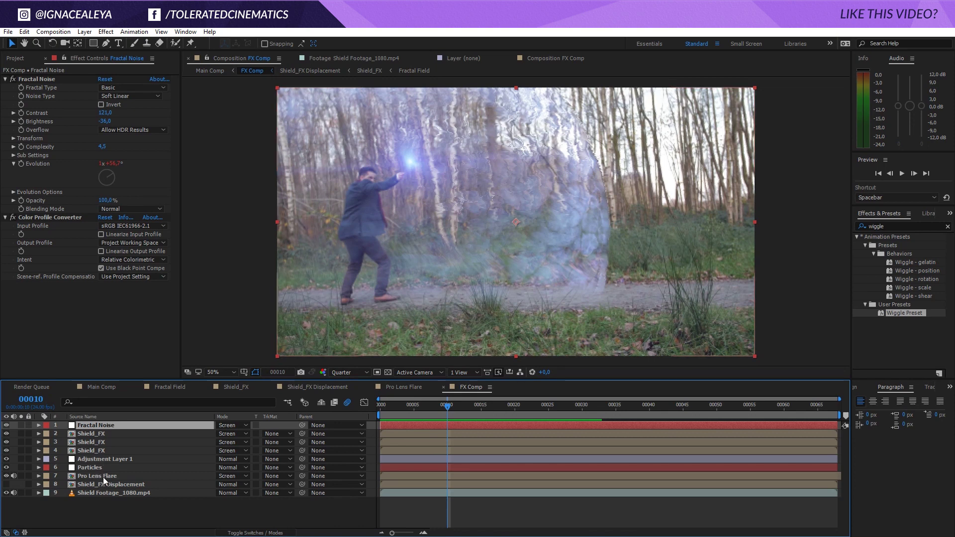
key("u")
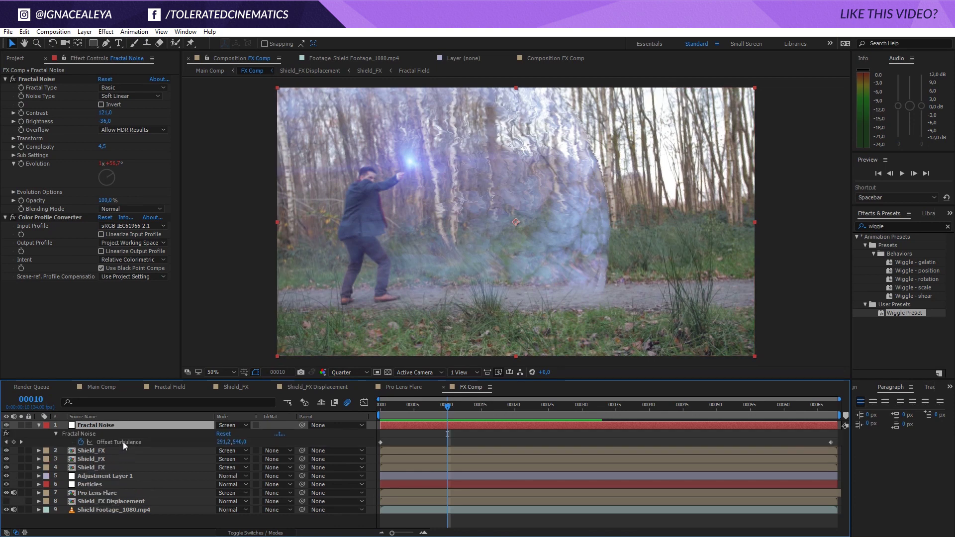
key("u")
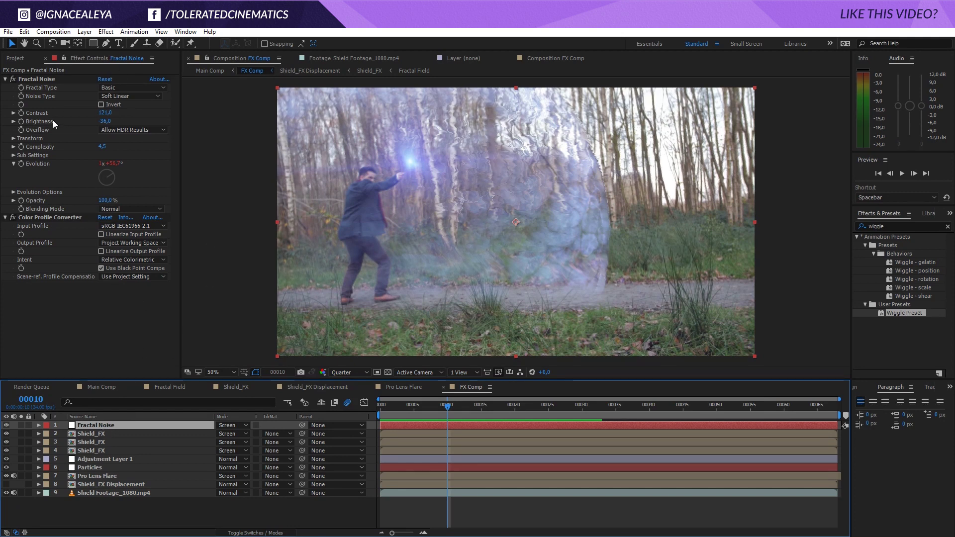
left_click(12, 139)
left_click(105, 164)
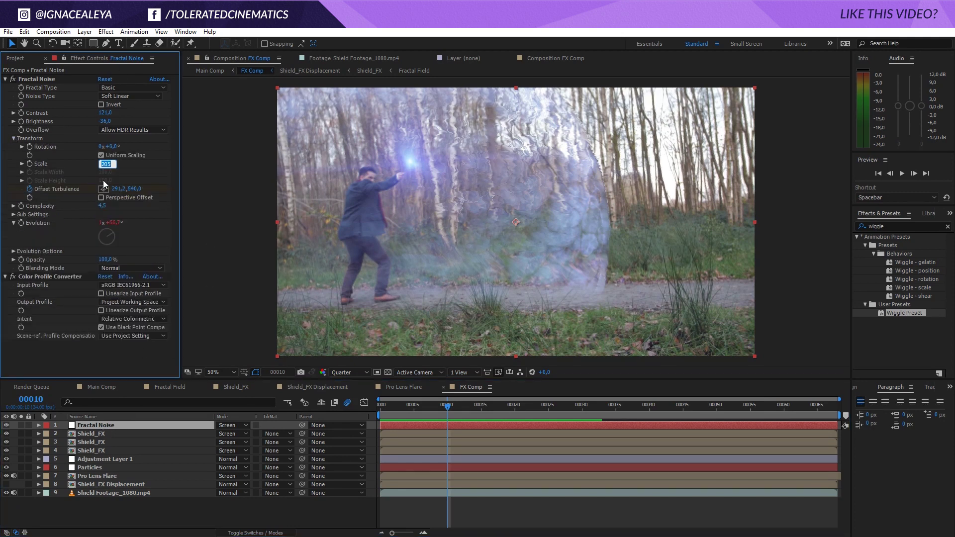
type("1")
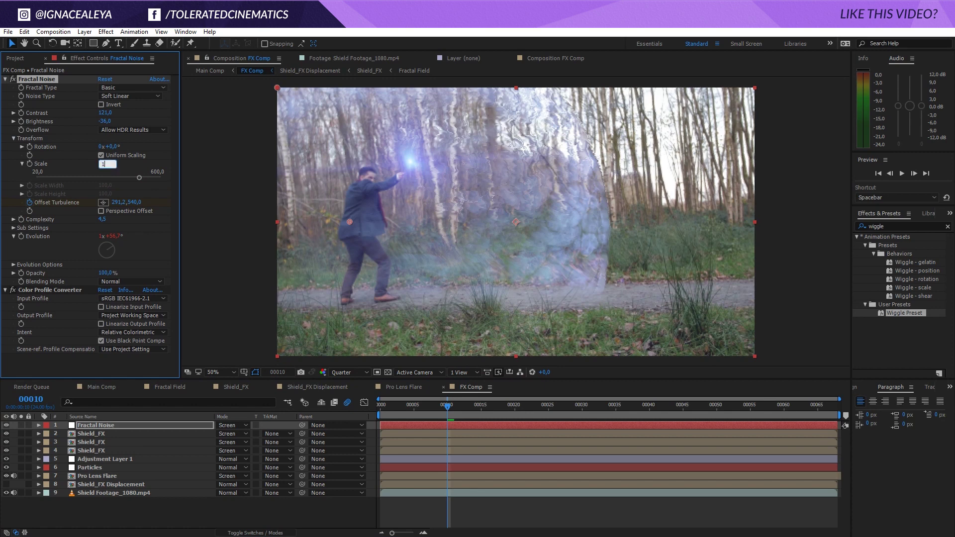
type("000")
key("Return")
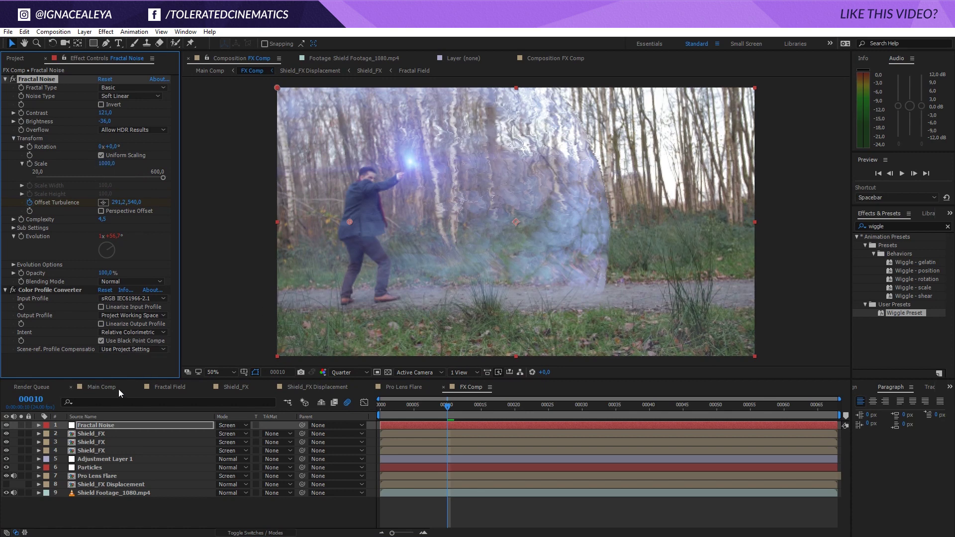
Apply the Apply Color LUT effect to the FX Comp layer in Main Comp, using the Desaturated Action.3dl file
left_click(102, 387)
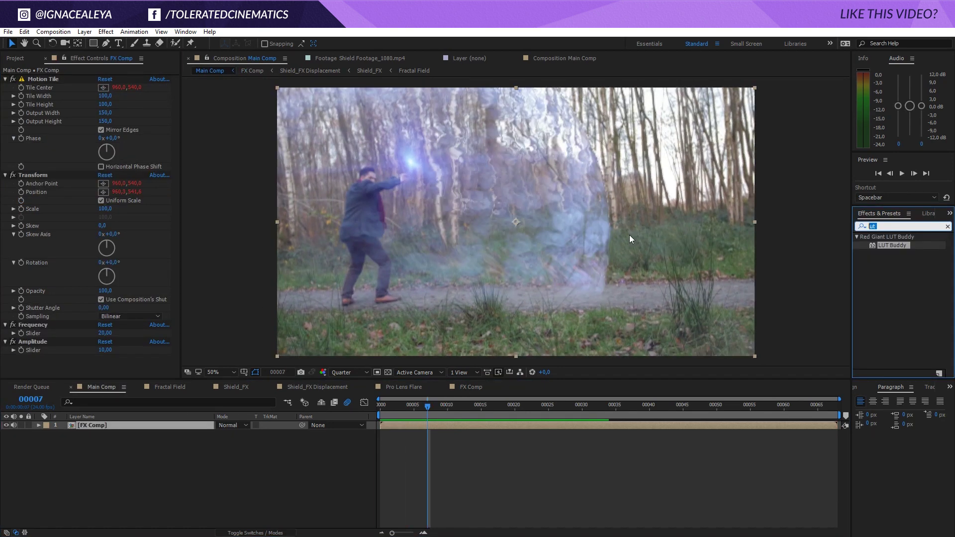
key("BackSpace")
type("apply")
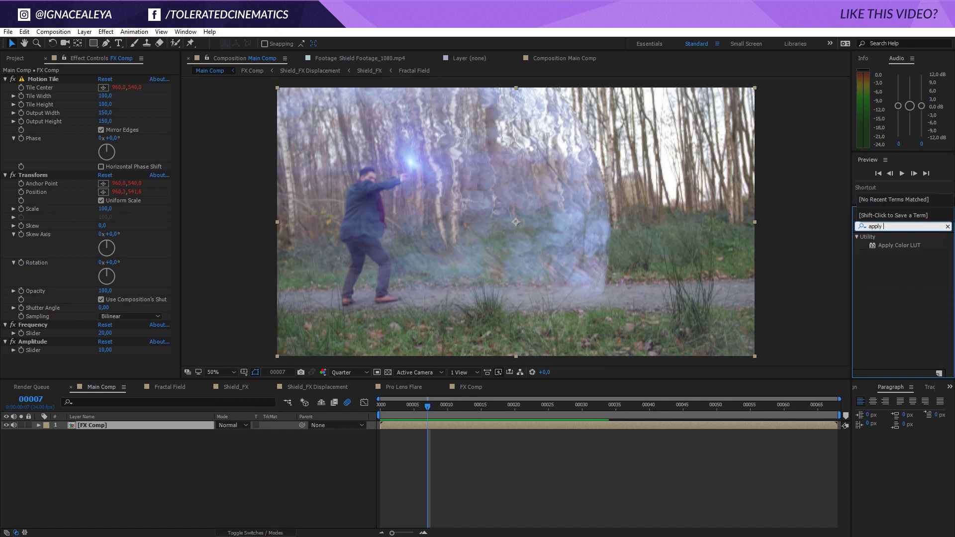
left_click_drag(900, 245, 572, 427)
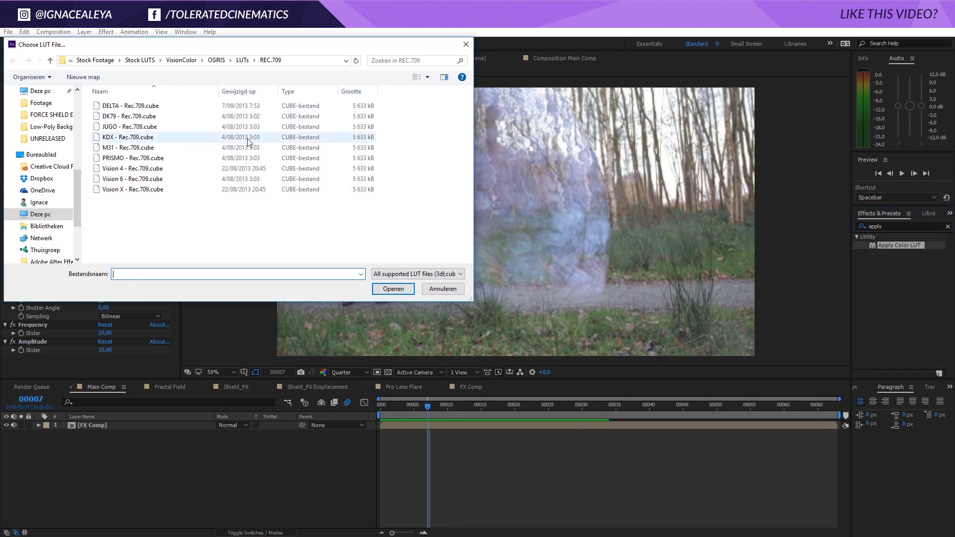
left_click(122, 117)
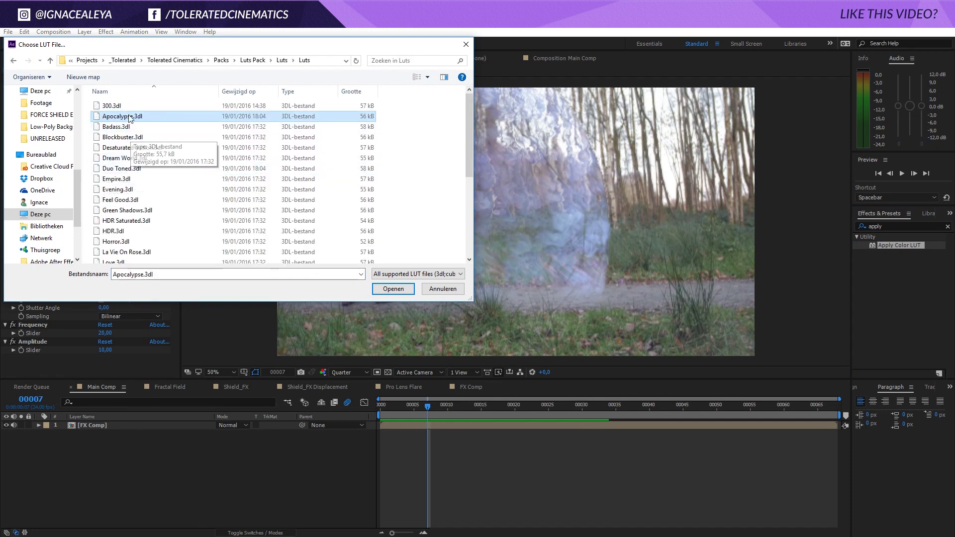
left_click(126, 143)
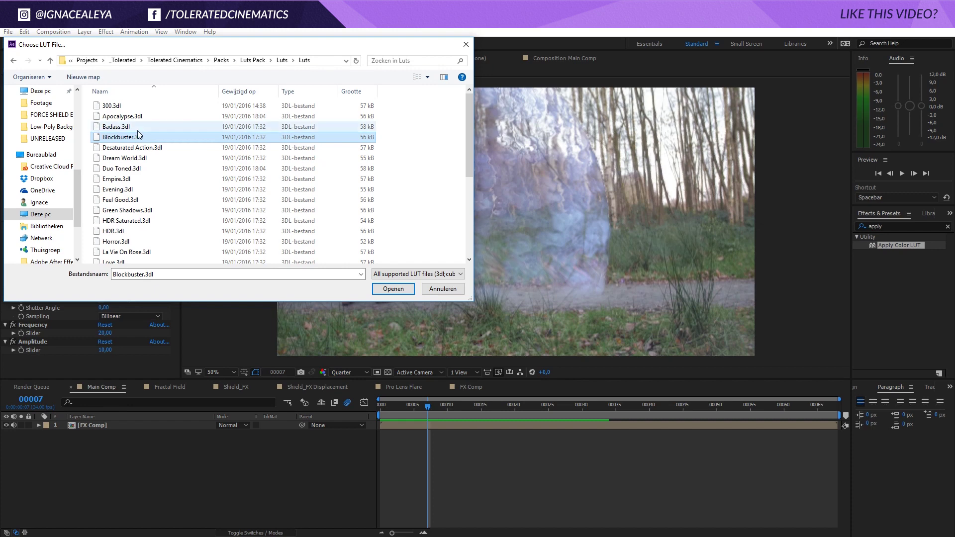
left_click(139, 158)
left_click(142, 148)
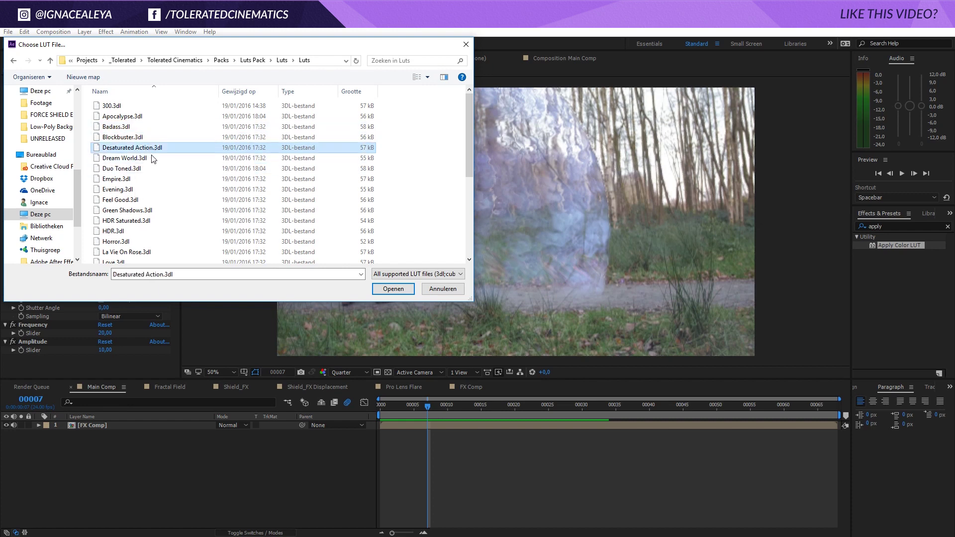
left_click(395, 289)
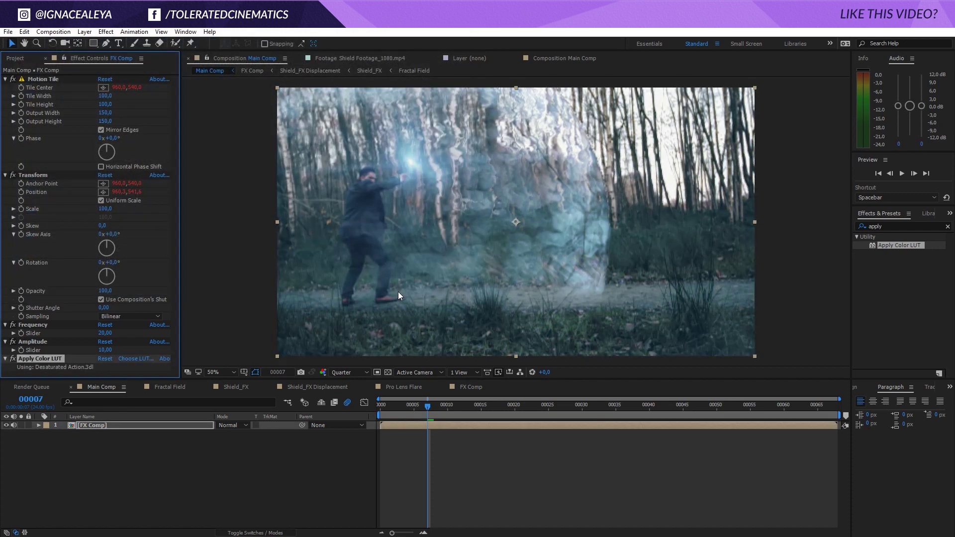
Move the Apply Color LUT effect from the FX Comp layer onto a new adjustment layer in Main Comp
left_click(56, 364)
left_click(61, 359)
key("ctrl+x")
right_click(116, 453)
mouse_move(165, 362)
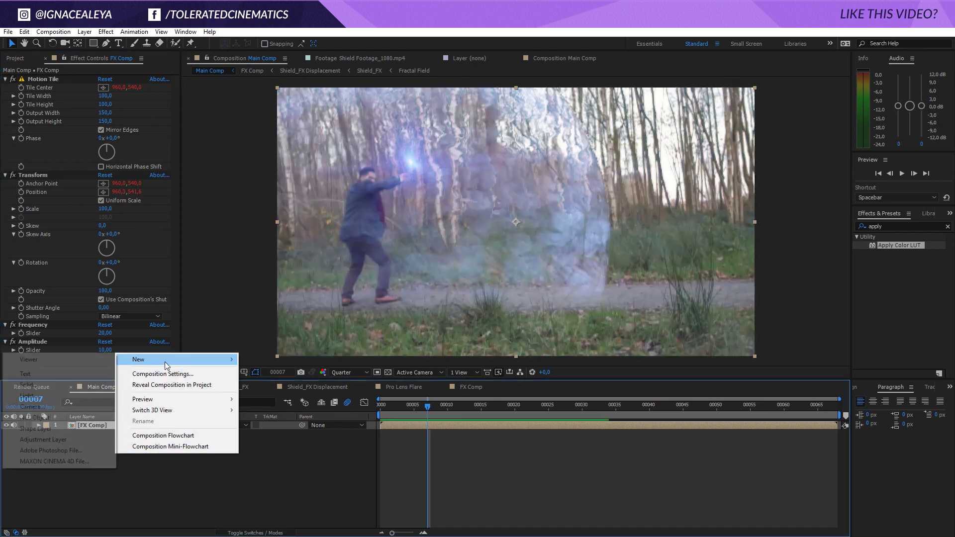
left_click(95, 439)
key("ctrl+v")
Set the adjustment layer's opacity to 57% and compare the grade on and off at Full preview resolution
key("t")
left_click_drag(219, 434, 197, 438)
left_click(348, 373)
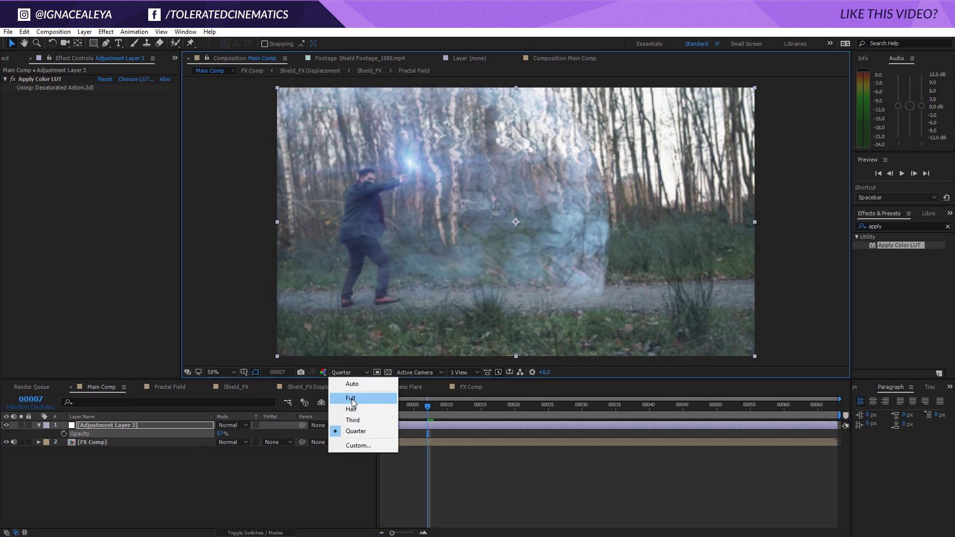
left_click(348, 397)
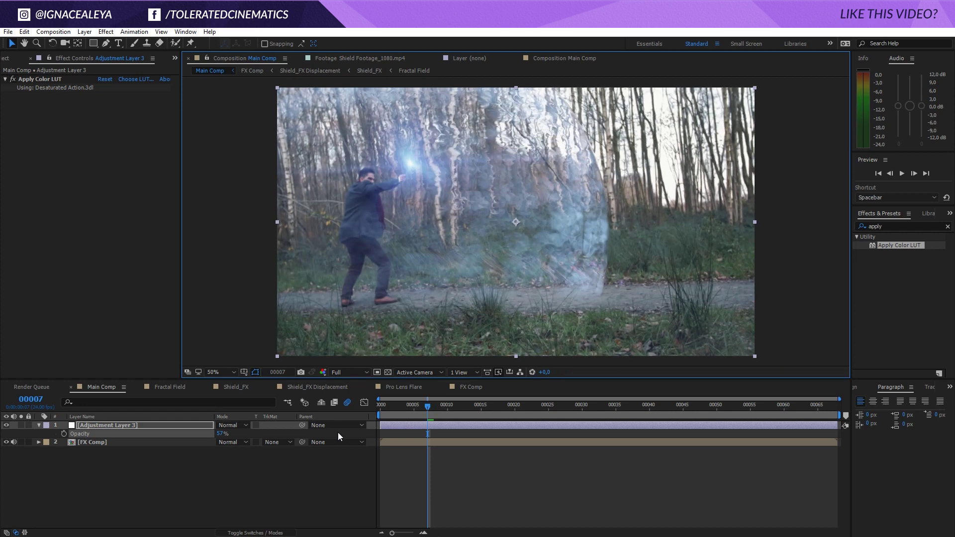
left_click(9, 425)
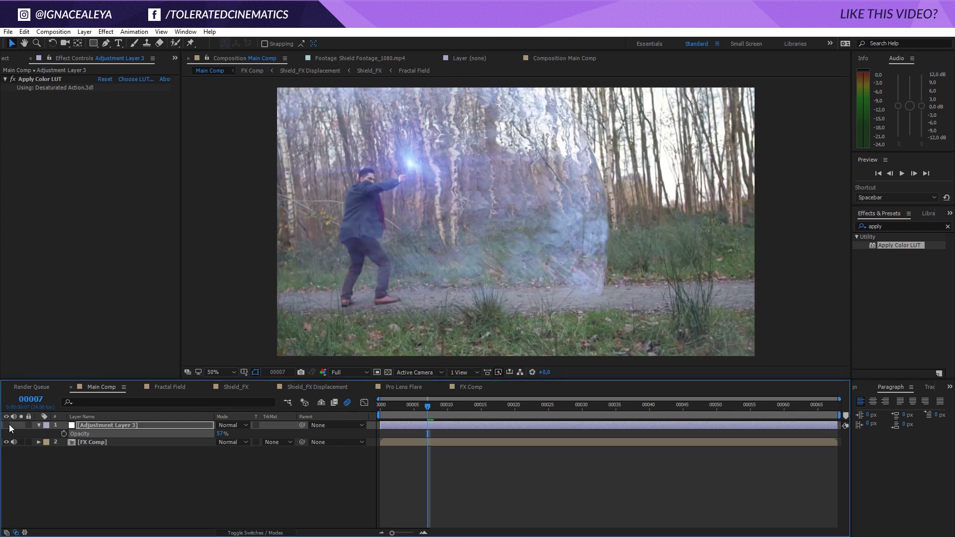
left_click(9, 425)
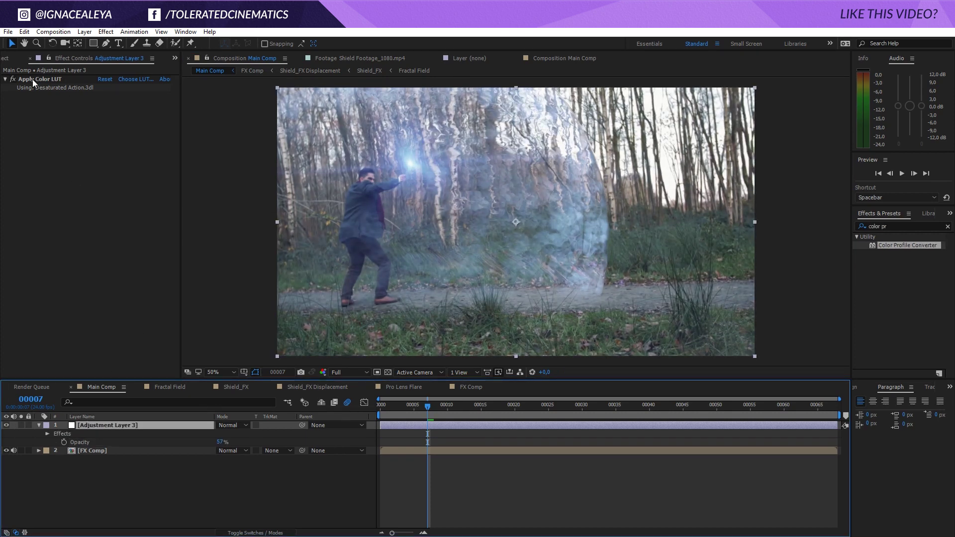
Raise the adjustment layer's opacity to 100% and add a Color Profile Converter effect with Input Profile sRGB IEC61966-2.1
key("t")
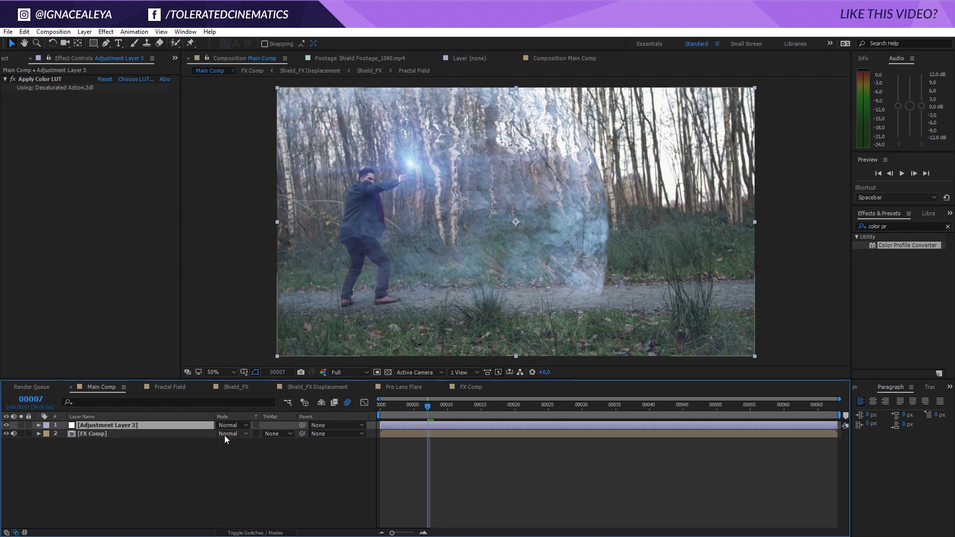
left_click_drag(222, 434, 457, 426)
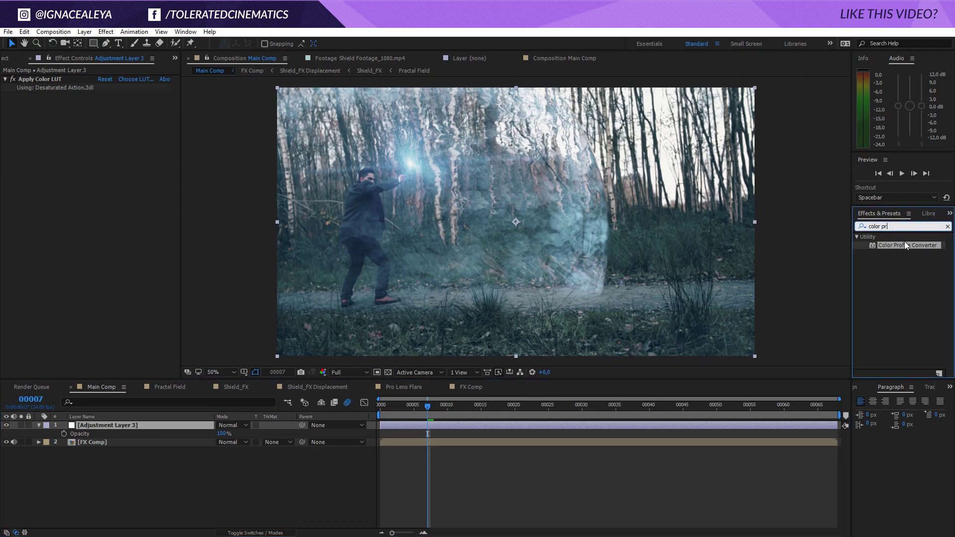
left_click_drag(904, 244, 528, 279)
left_click(121, 106)
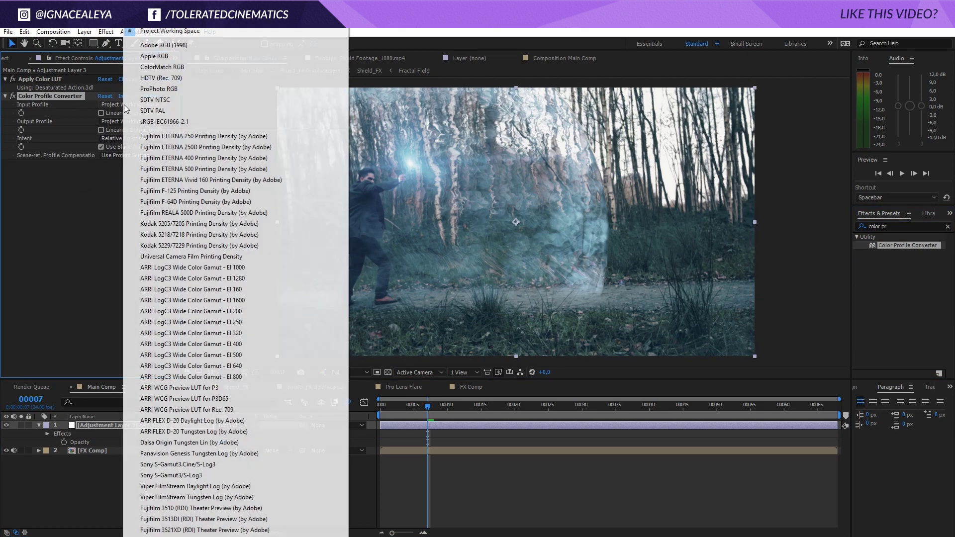
left_click(170, 122)
left_click(156, 455)
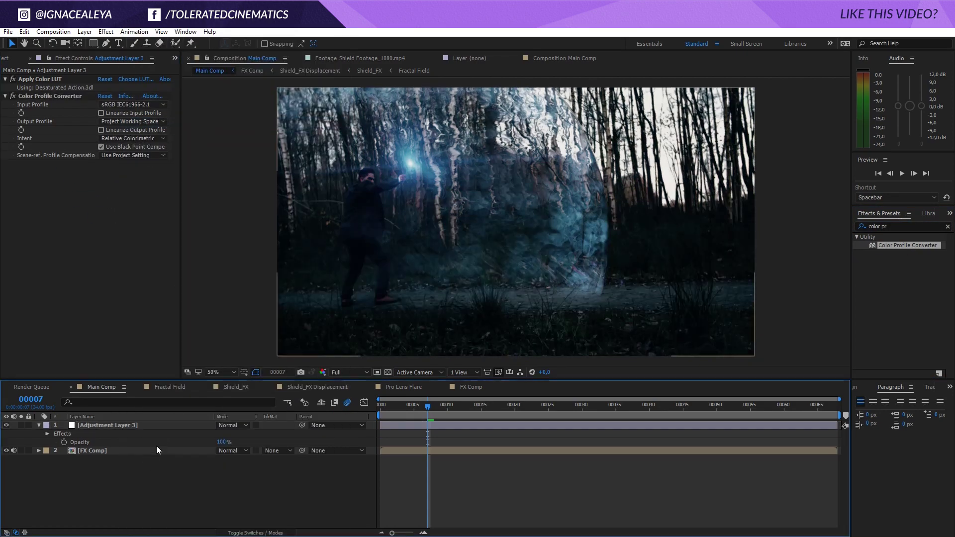
Set the opacity of Adjustment Layer 3 to 97%
left_click(172, 426)
key("u")
key("t")
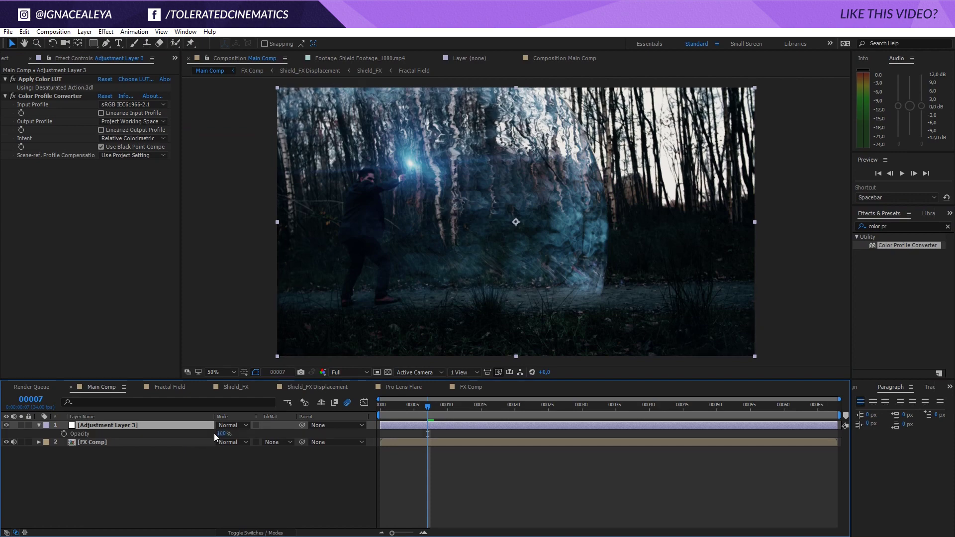
mouse_move(220, 435)
left_mouse_down()
mouse_move(201, 436)
mouse_move(225, 436)
left_mouse_up()
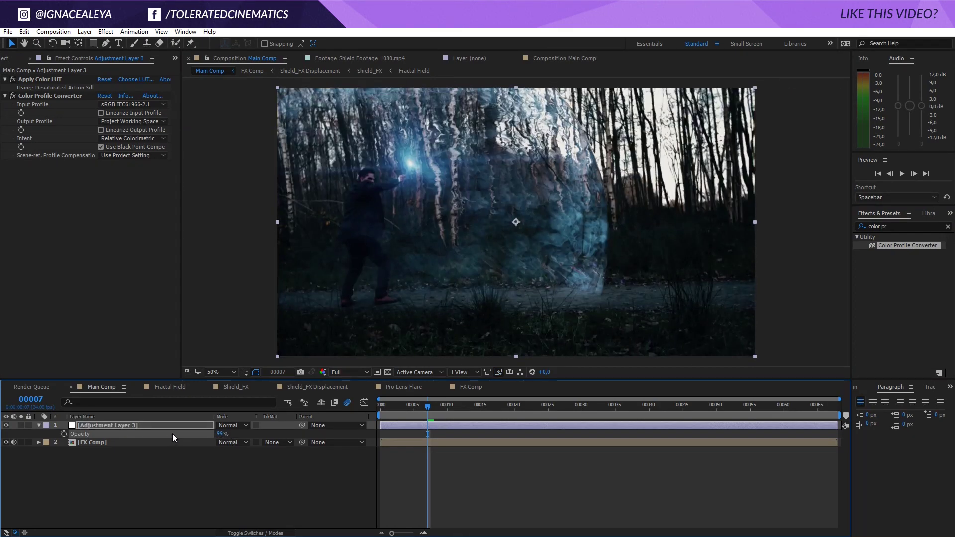
left_click_drag(219, 434, 215, 434)
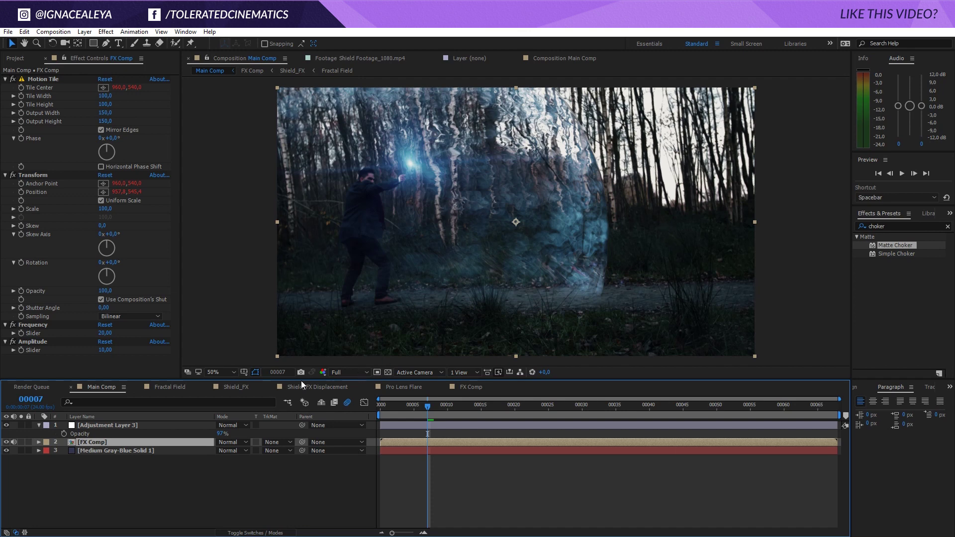
Open FX Comp and create a 1920 x 1080 px medium gray-blue solid directly above the Shield Footage_1080.mp4 layer
double_click(127, 441)
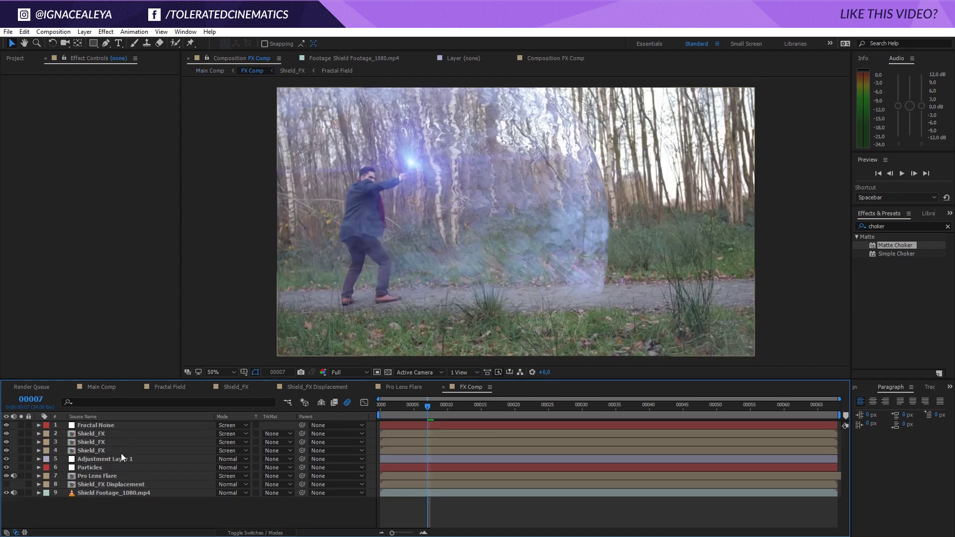
left_click(104, 493)
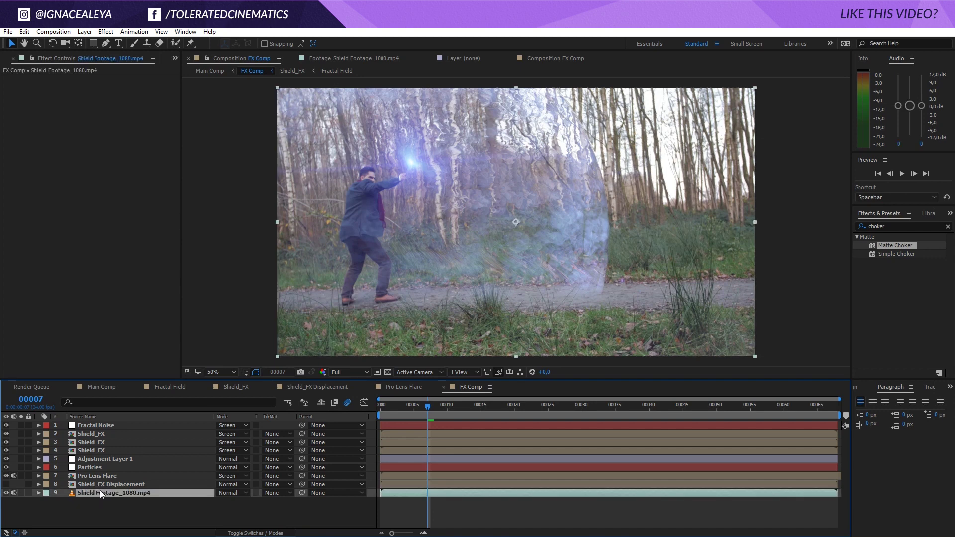
right_click(113, 505)
mouse_move(154, 412)
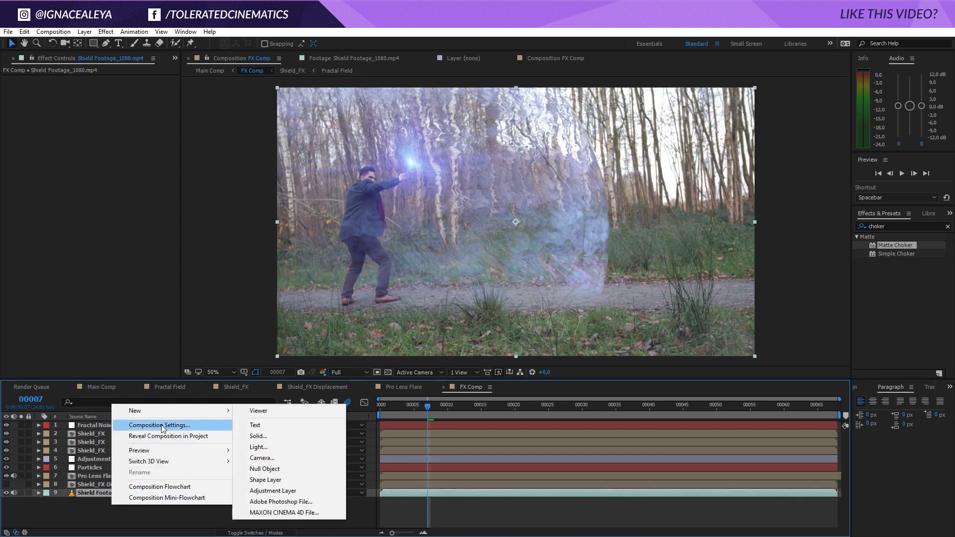
left_click(273, 435)
left_click(497, 290)
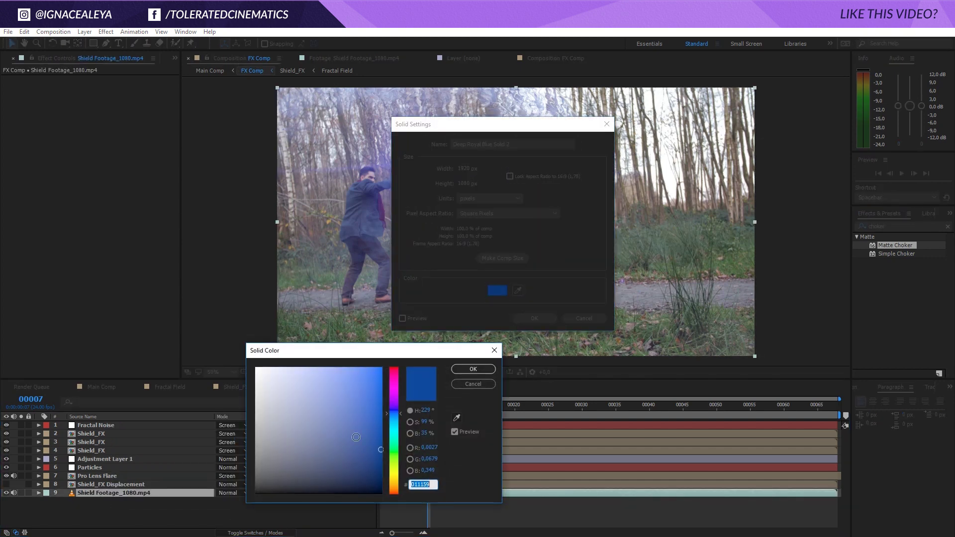
left_click(337, 464)
left_click_drag(337, 464, 350, 456)
left_click(479, 368)
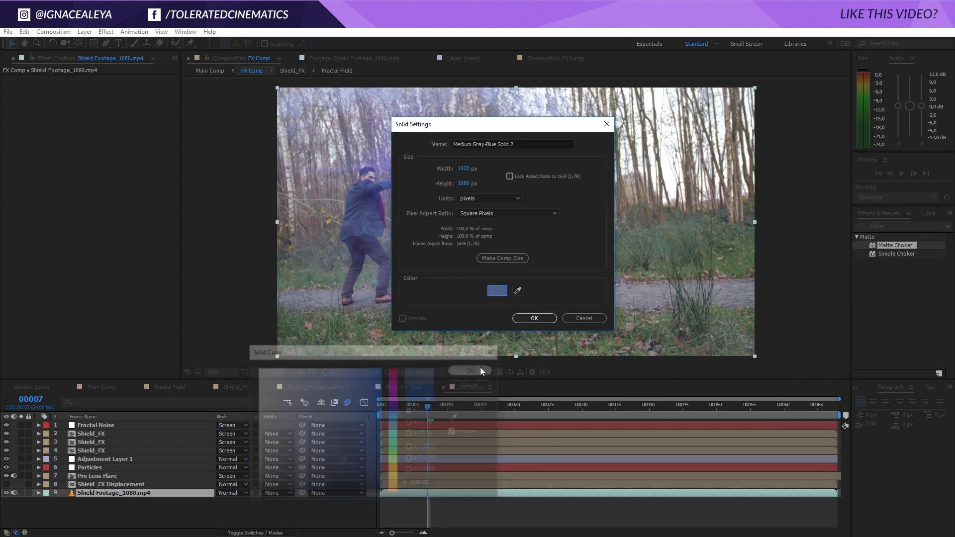
left_click(534, 319)
Draw a wide rectangular mask on the gray-blue solid covering the upper half of the frame and feather it 325 pixels
key("comma")
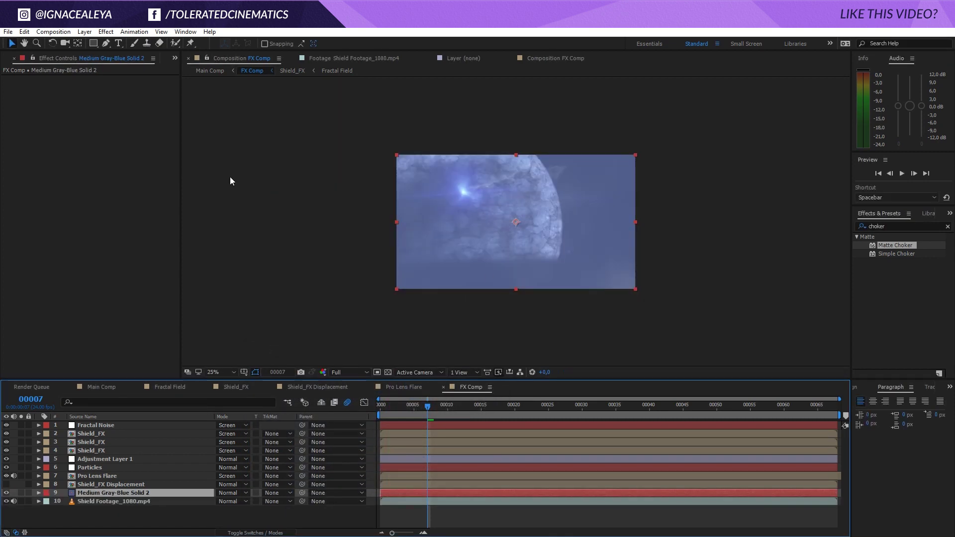
left_click(96, 44)
key("comma")
key("comma")
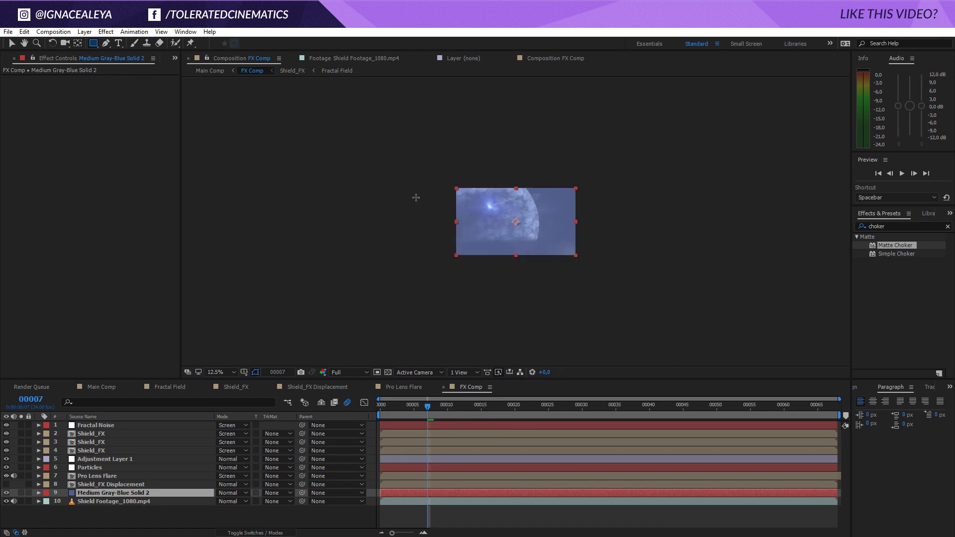
left_click_drag(413, 120, 629, 222)
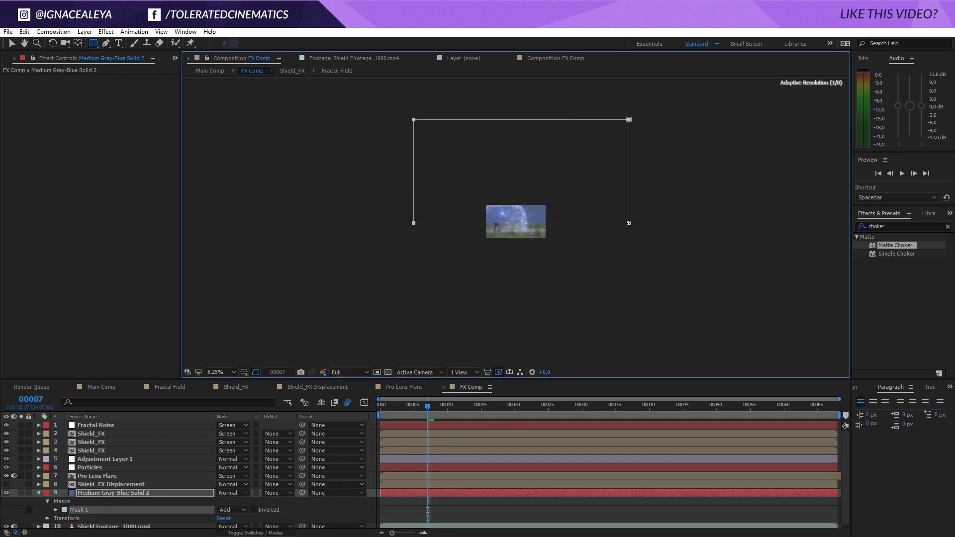
key("period")
key("period")
key("period")
key("f")
left_click_drag(233, 510, 396, 491)
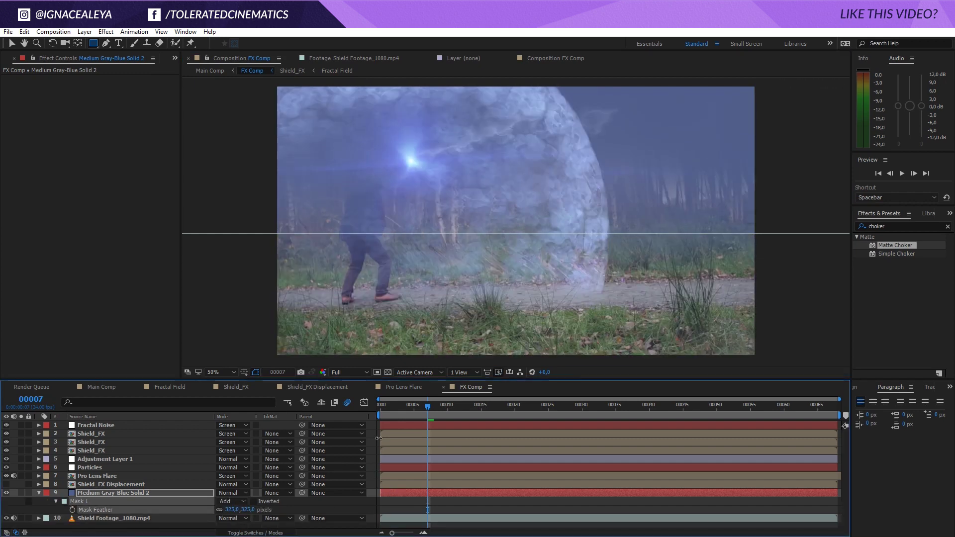
Set the gray-blue solid's blending mode to Multiply and its opacity to 78%, checking the look in Main Comp
left_click(225, 493)
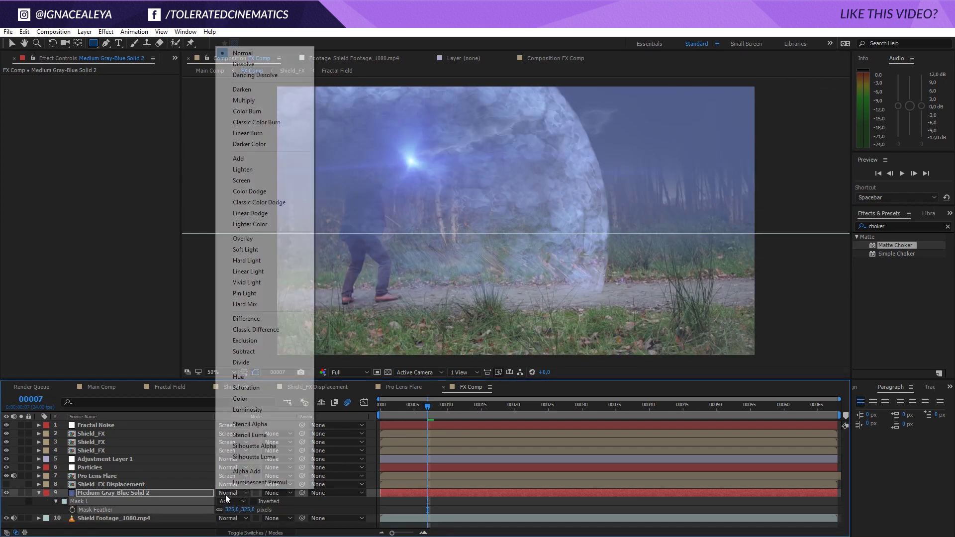
left_click(249, 99)
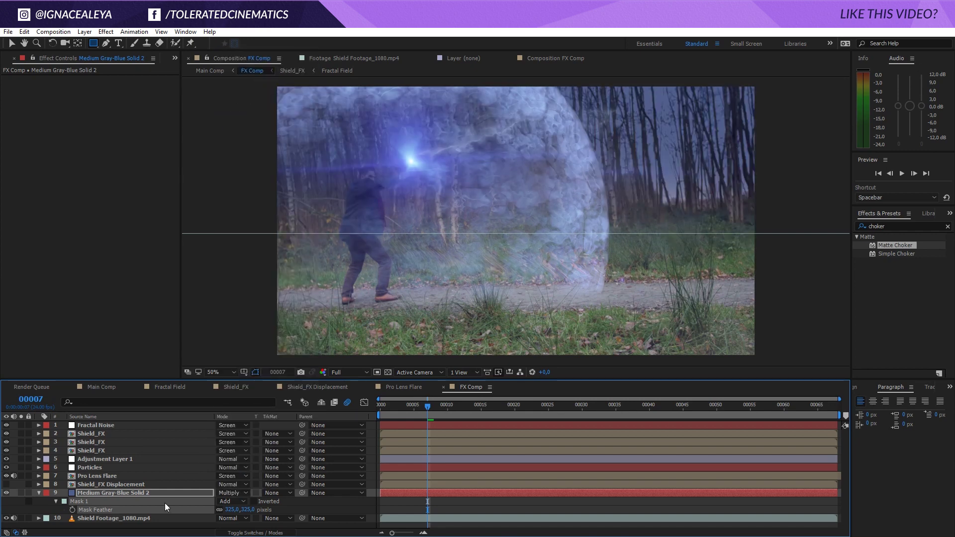
left_click(154, 492)
key("t")
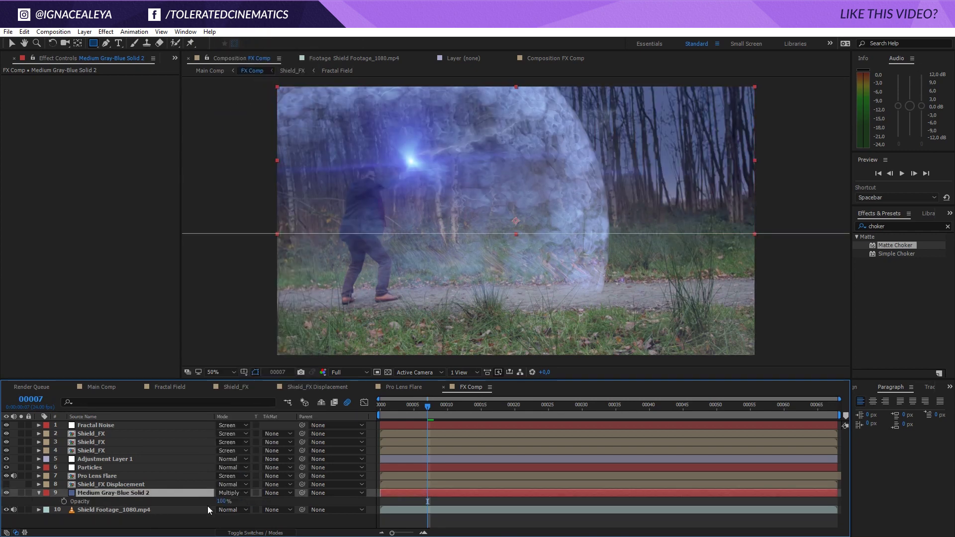
left_click(102, 388)
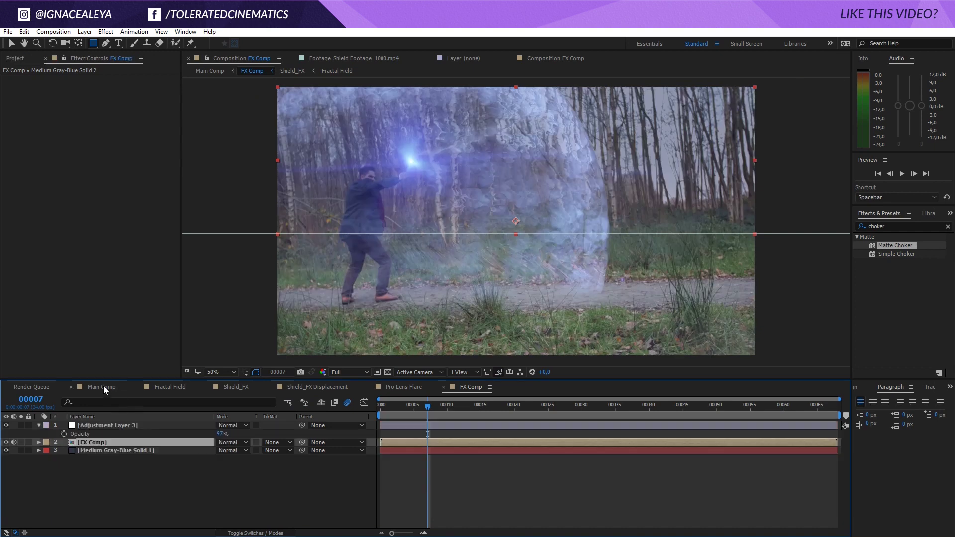
left_click(473, 389)
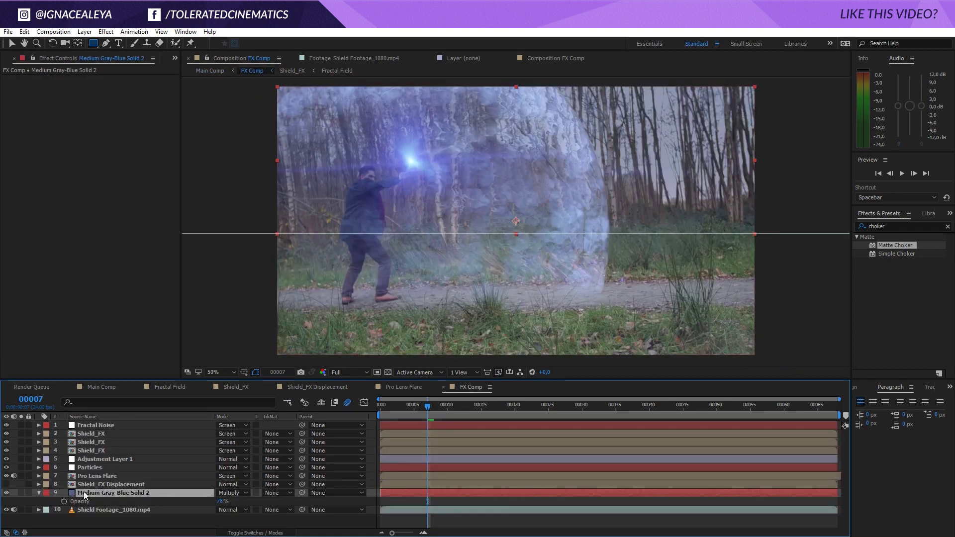
Draw an elliptical mask around the man on the gray-blue solid, set it to Subtract and feather it 329 pixels
left_click_drag(93, 43, 130, 66)
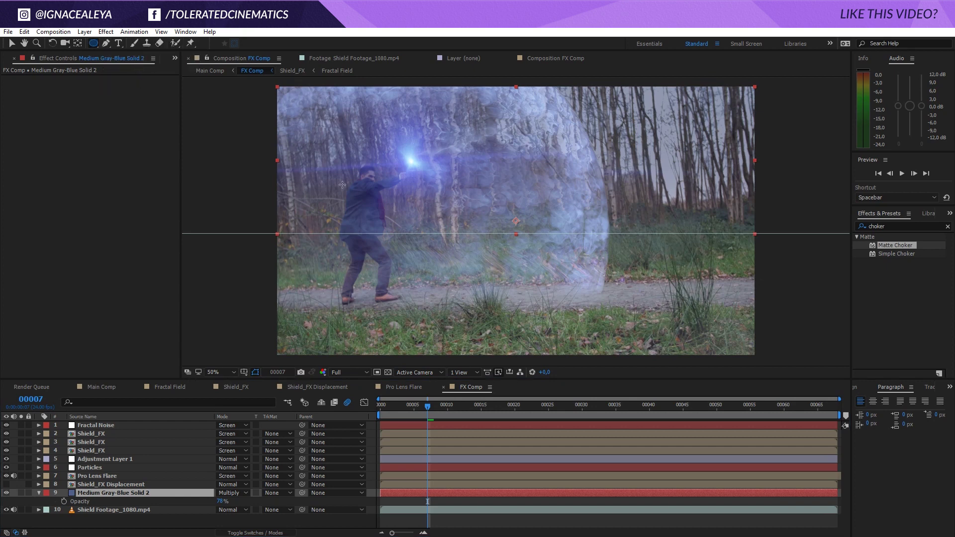
left_click_drag(331, 158, 400, 286)
key("f")
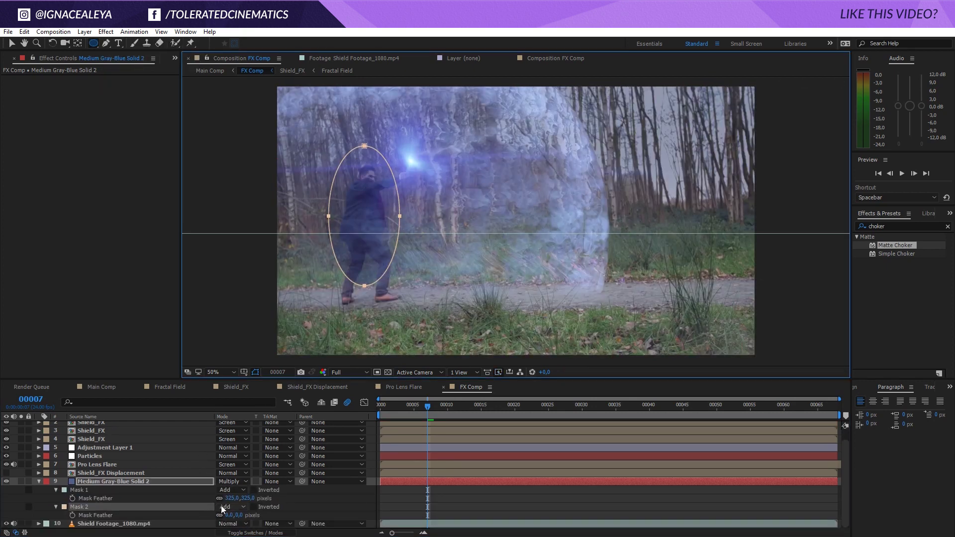
left_click(227, 507)
left_click(242, 452)
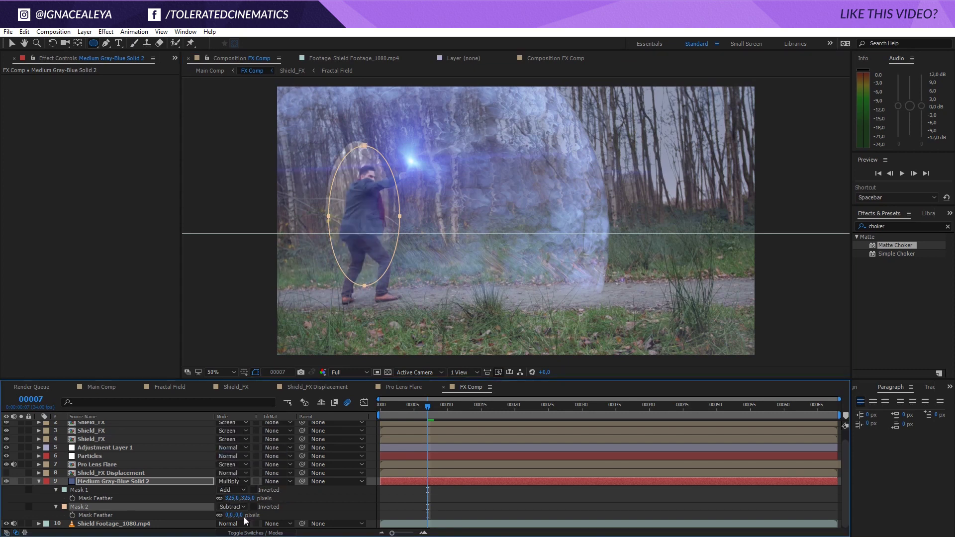
left_click_drag(243, 518, 290, 514)
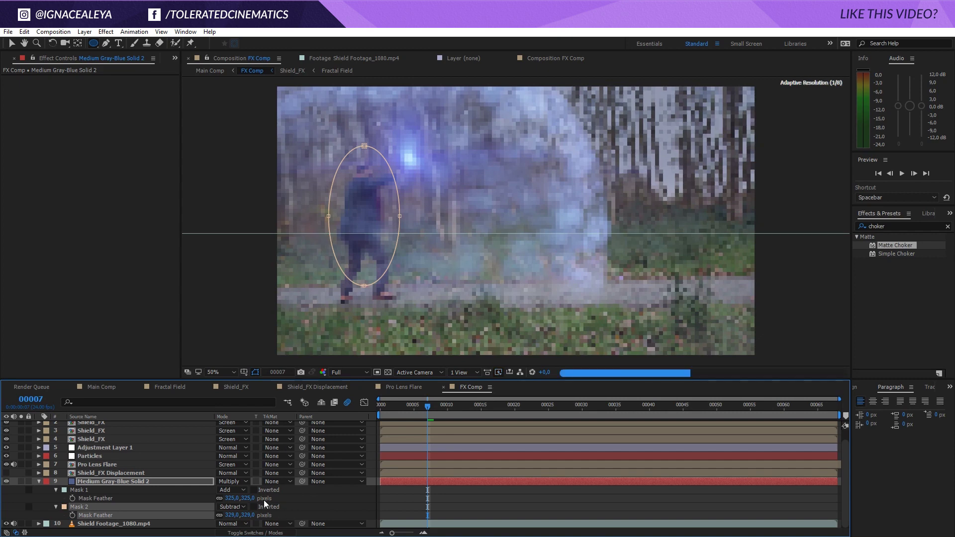
In Main Comp, set the opacity of Adjustment Layer 3 to 93%
left_click(102, 387)
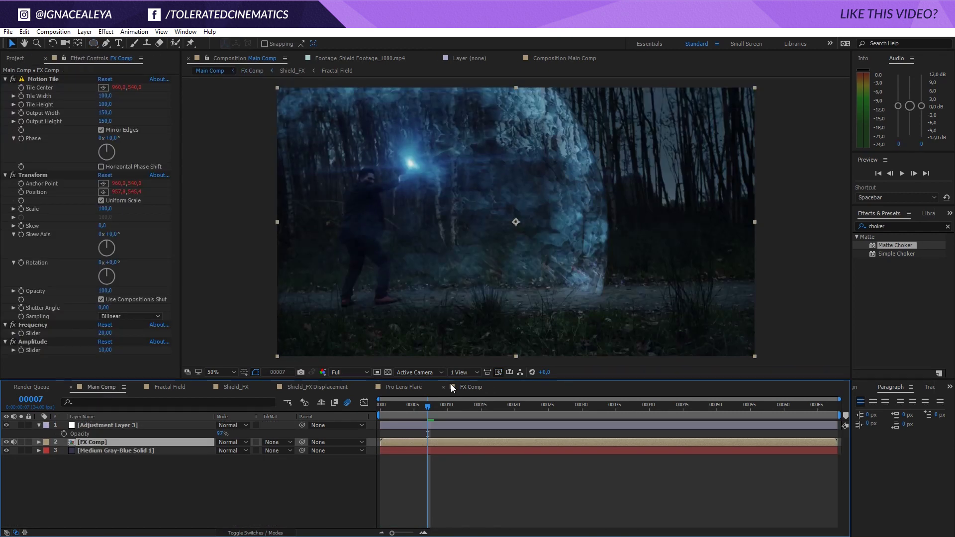
left_click(134, 426)
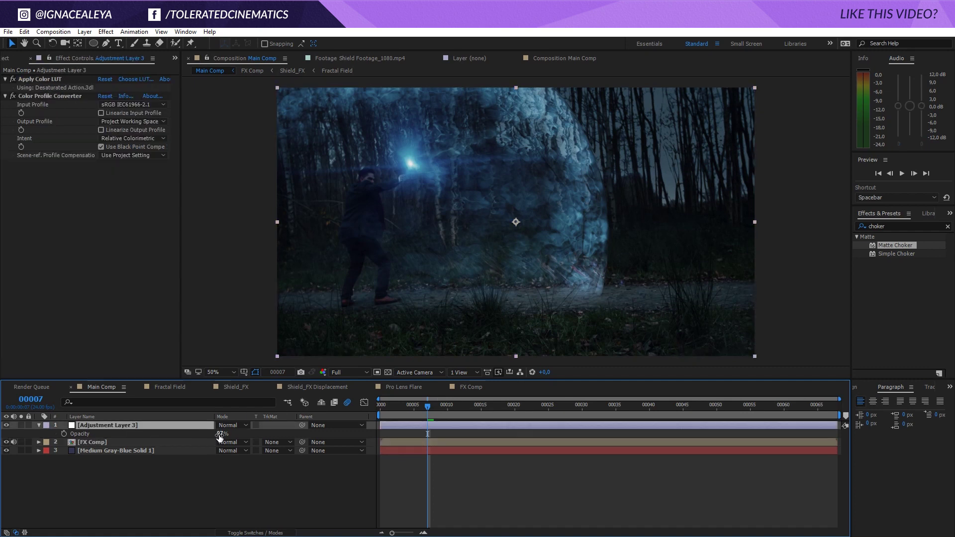
left_click_drag(220, 433, 214, 434)
left_click(200, 477)
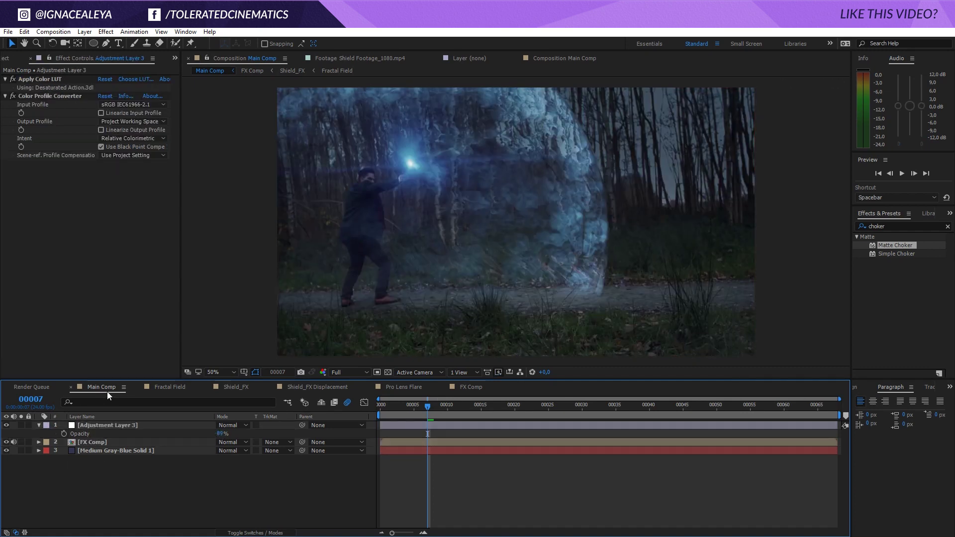
key("ctrl+z")
Create a new adjustment layer in Main Comp and apply Camera Lens Blur to it with a blur radius of 19
right_click(123, 496)
mouse_move(146, 400)
left_click(50, 480)
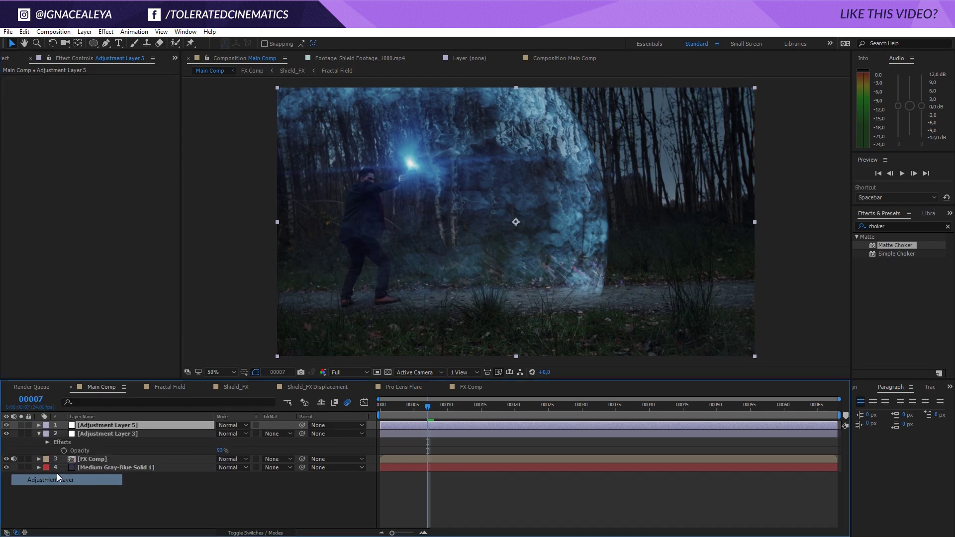
left_click(106, 31)
mouse_move(53, 108)
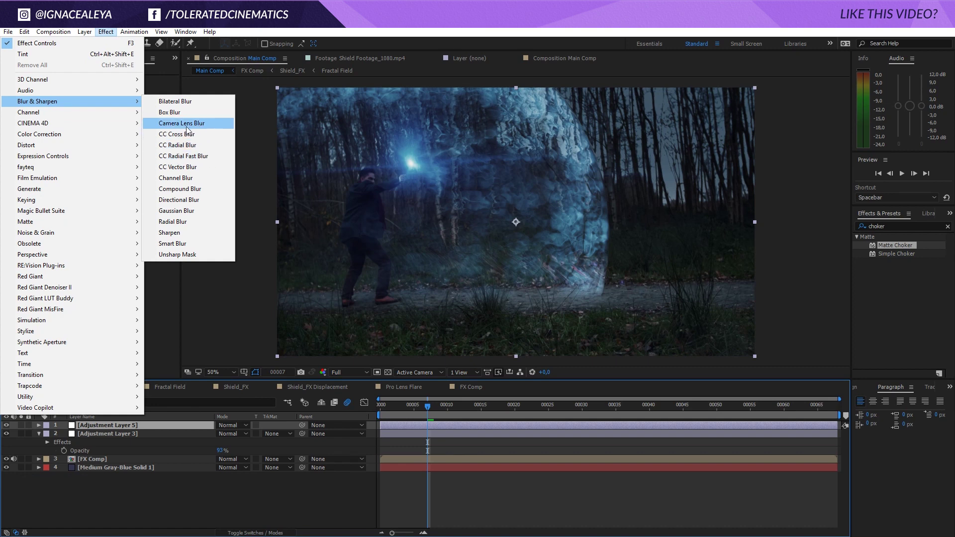
left_click(187, 125)
left_click_drag(102, 90, 110, 88)
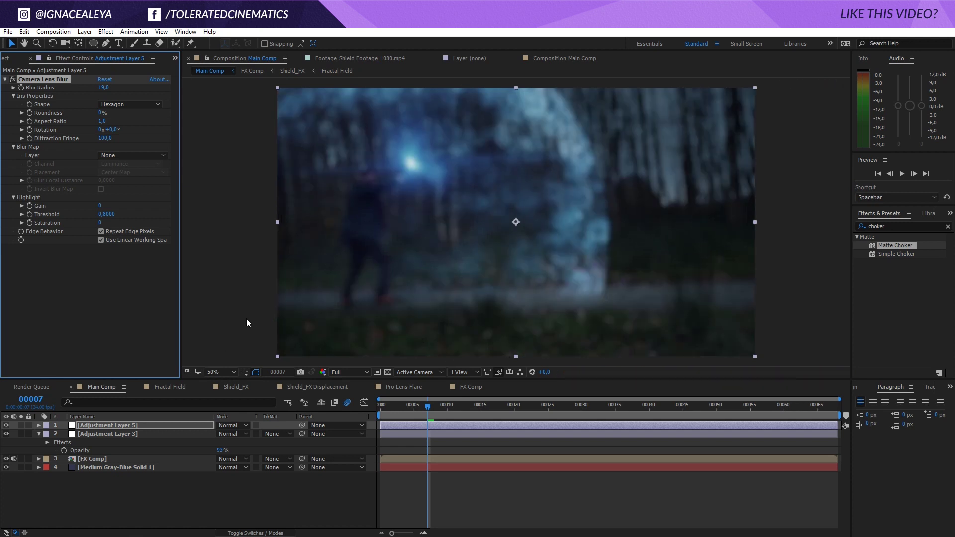
Draw a large elliptical mask around the man and the shield on the blur adjustment layer and set it to Subtract
left_click(94, 43)
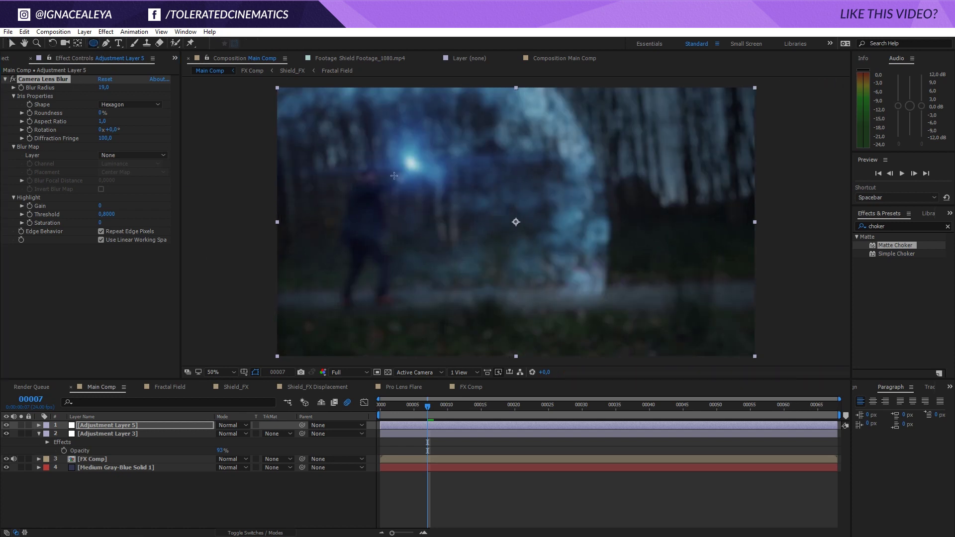
key("comma")
left_click_drag(345, 124, 564, 323)
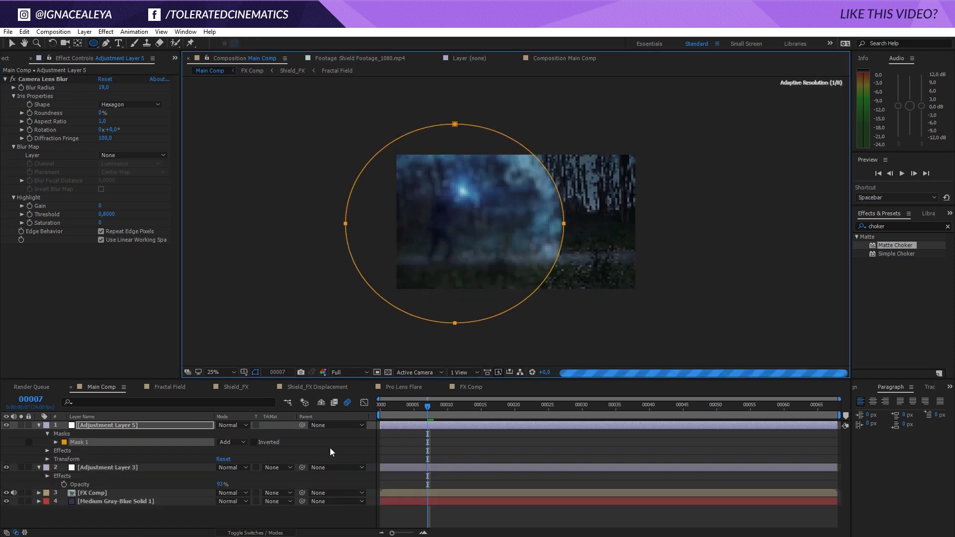
left_click(234, 443)
left_click(249, 475)
Feather the blur layer's elliptical mask to 226 pixels
key("f")
left_click_drag(230, 443, 238, 444)
key("v")
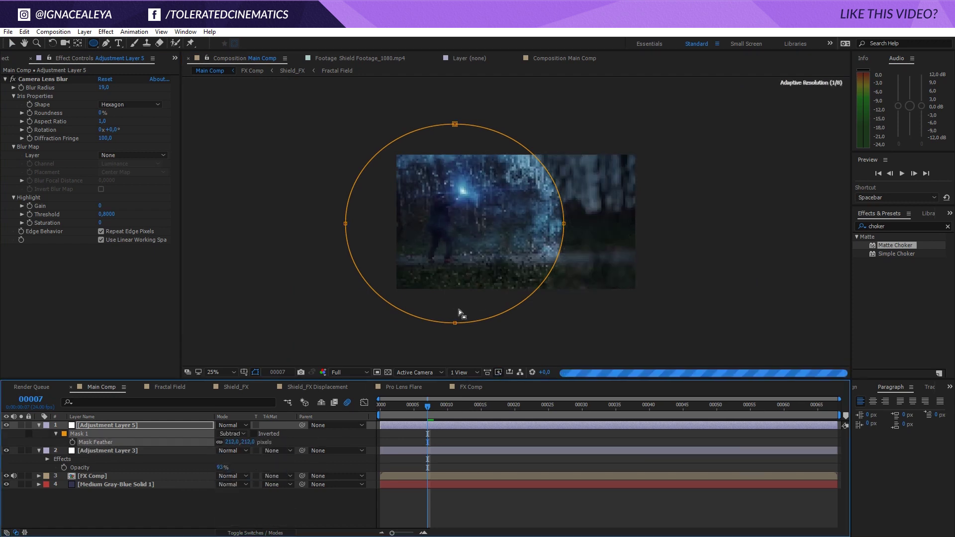
key("period")
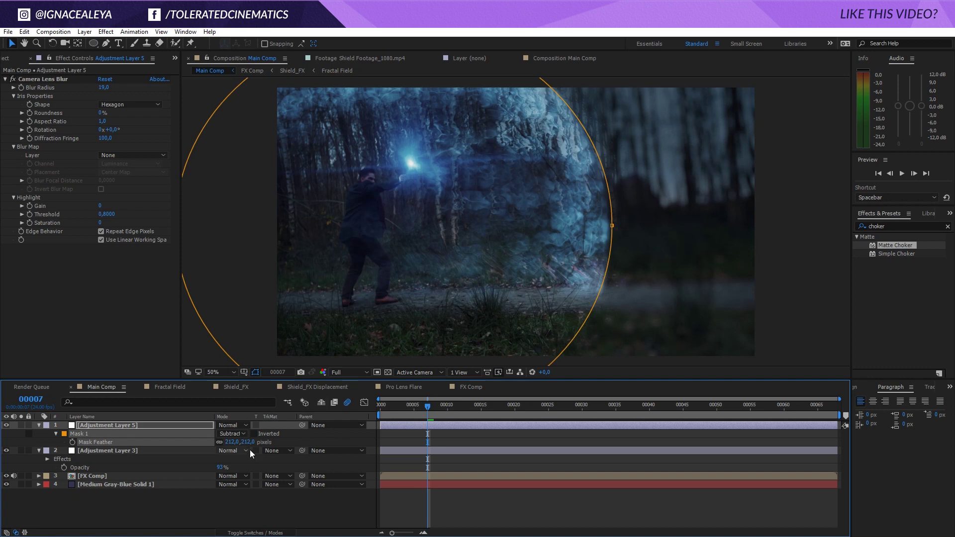
left_click_drag(247, 443, 253, 442)
left_click(458, 439)
scroll(351, 277, "down", 2)
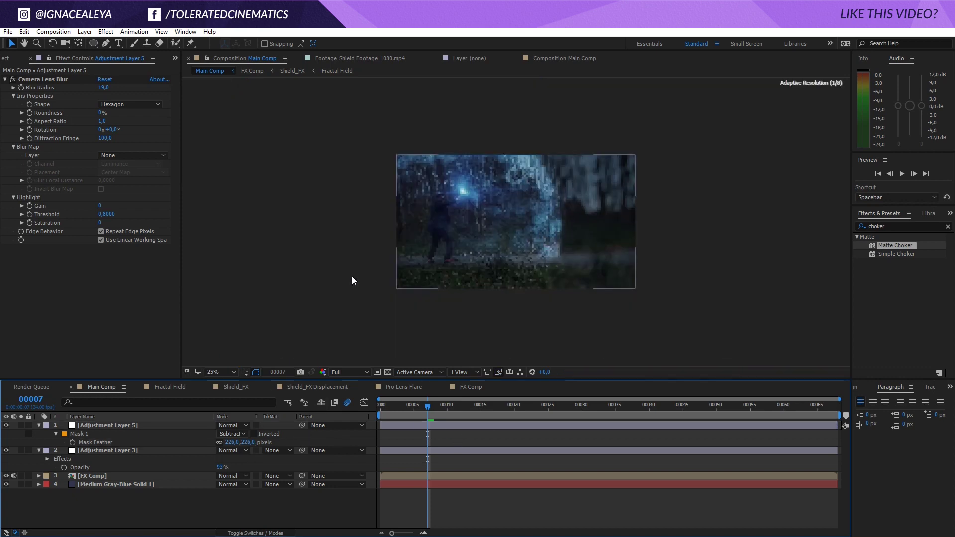
key("period")
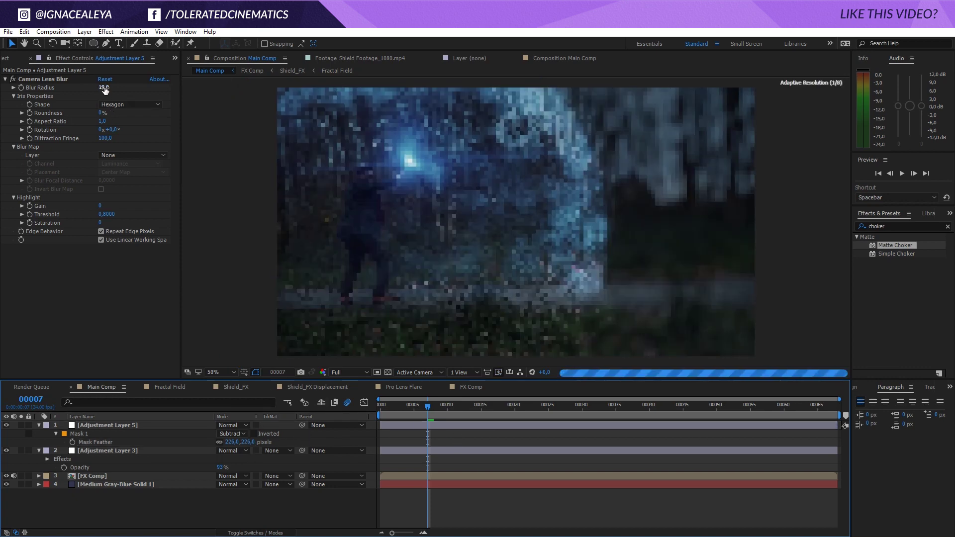
Set the Camera Lens Blur radius to 5 and compare the frame with the blur layer hidden and shown
left_click(104, 87)
type("5")
key("Return")
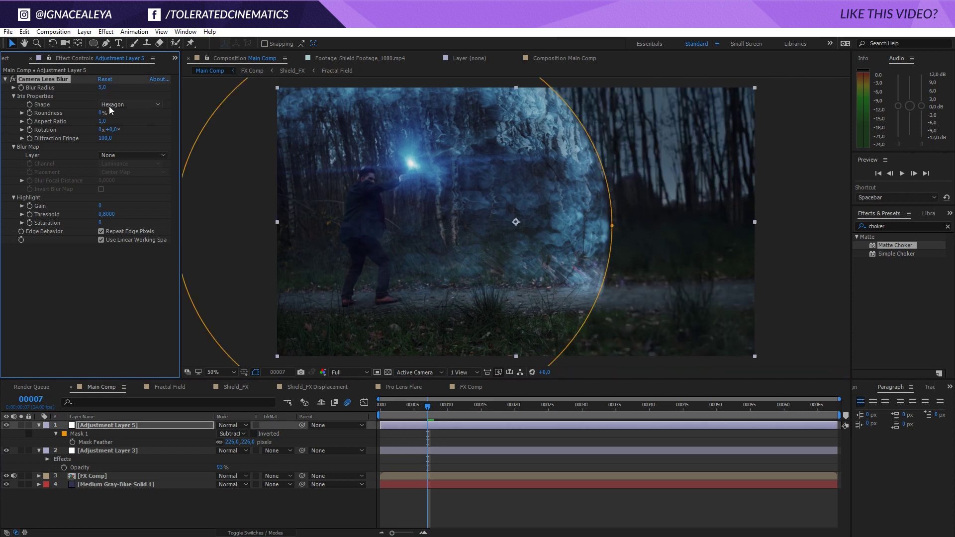
left_click(562, 444)
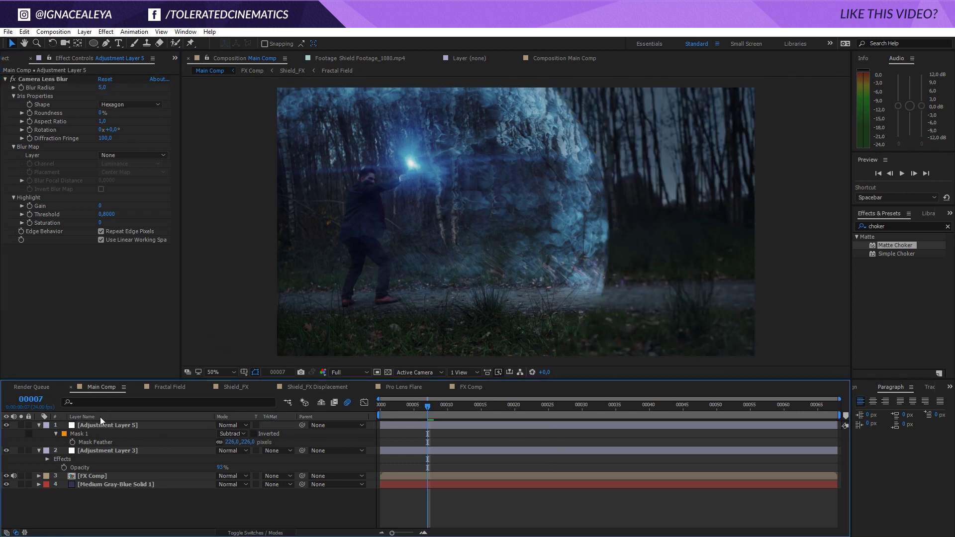
left_click(6, 426)
left_click(7, 426)
left_click(7, 426)
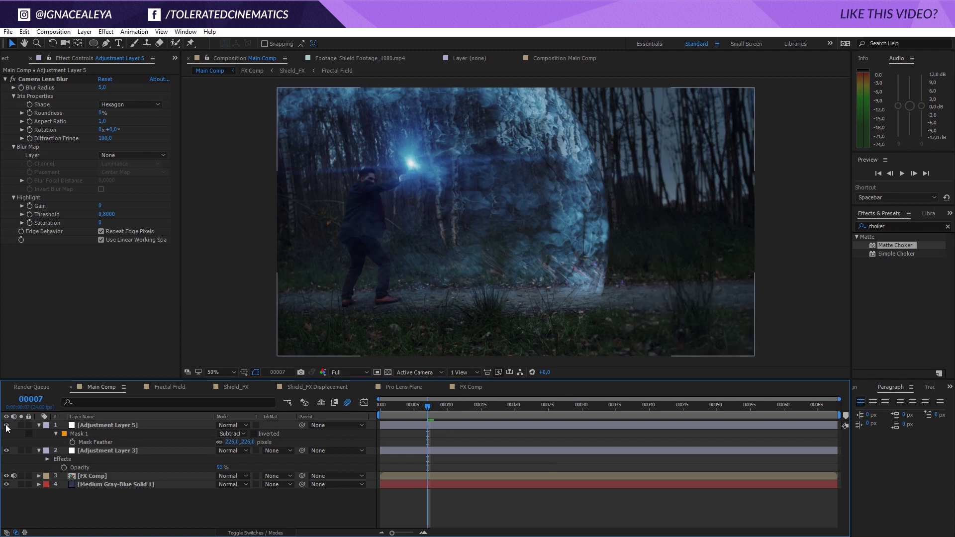
Pull the left point of the blur layer's mask inward to the man's back so the area behind him blurs
left_click(94, 426)
key("comma")
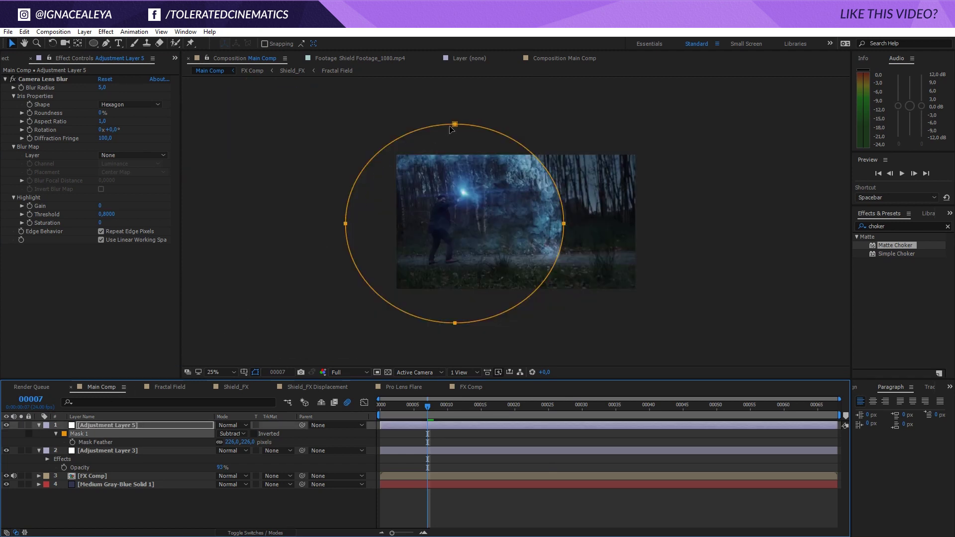
mouse_move(450, 129)
left_mouse_down()
mouse_move(470, 136)
mouse_move(455, 125)
left_mouse_up()
left_click(360, 160)
left_click_drag(347, 224, 503, 227)
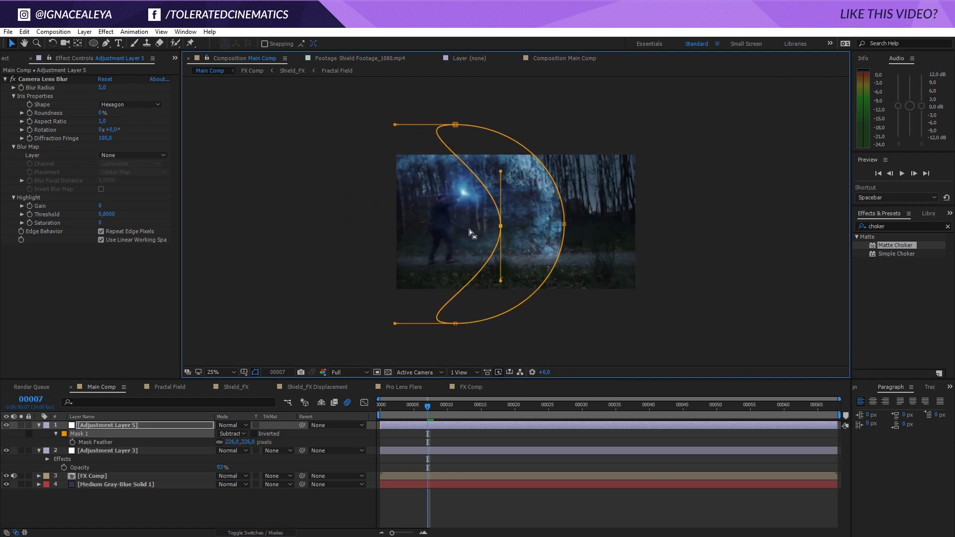
key("period")
left_click_drag(486, 231, 343, 215)
key("comma")
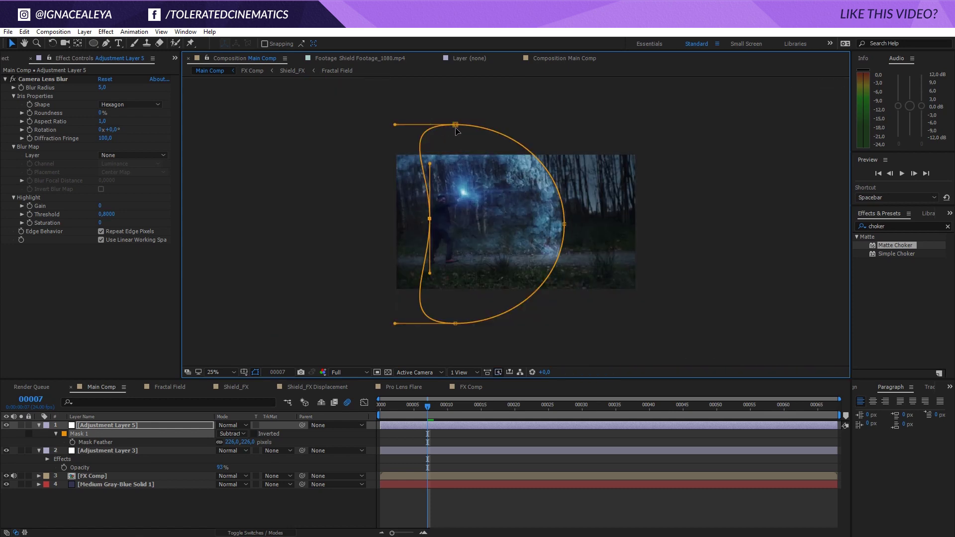
Lower the blur mask's top point and adjust its points and handles so the outline curves closely over the man
left_click_drag(454, 126, 463, 170)
left_click_drag(429, 219, 428, 241)
left_click_drag(428, 186, 432, 206)
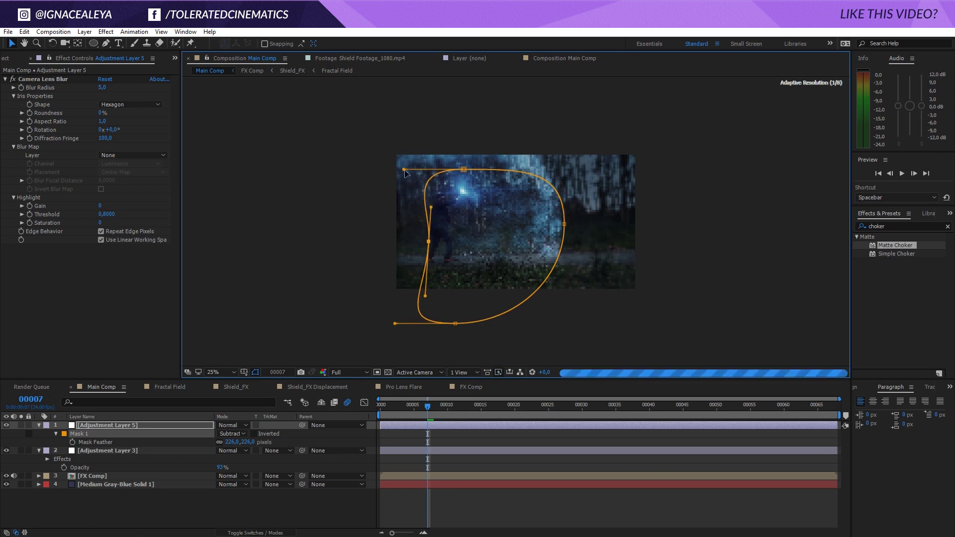
key("period")
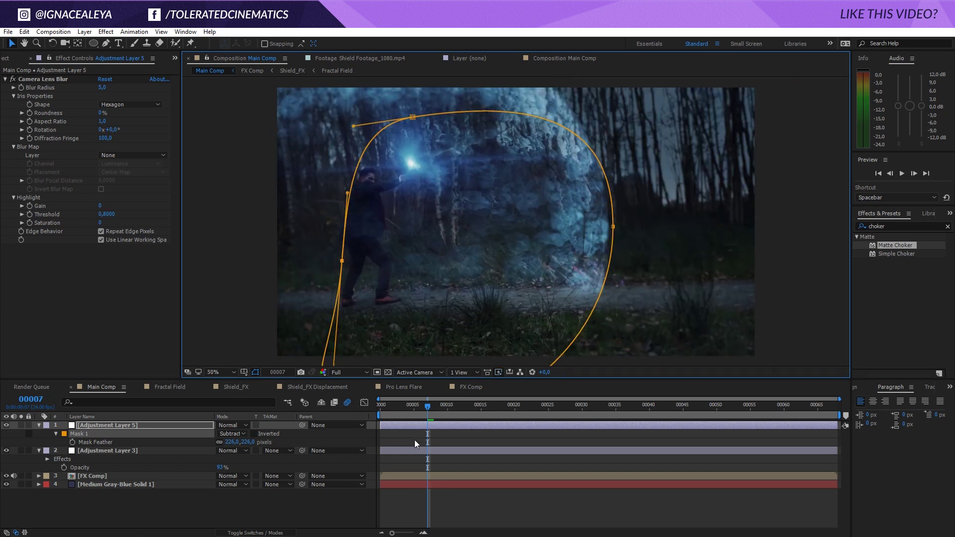
left_click(416, 443)
Create another adjustment layer in Main Comp and name it Vignette
right_click(212, 499)
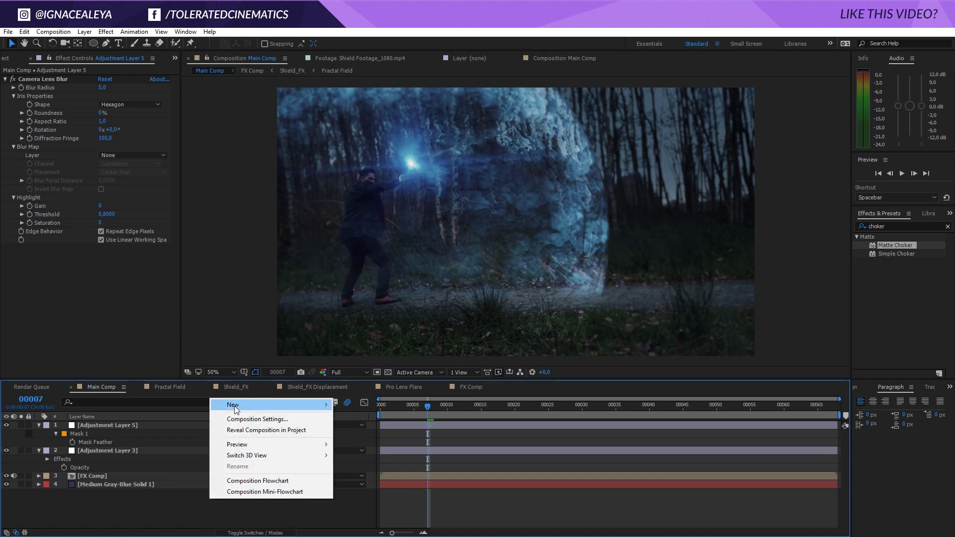
mouse_move(235, 406)
left_click(121, 480)
key("Return")
type("Vig")
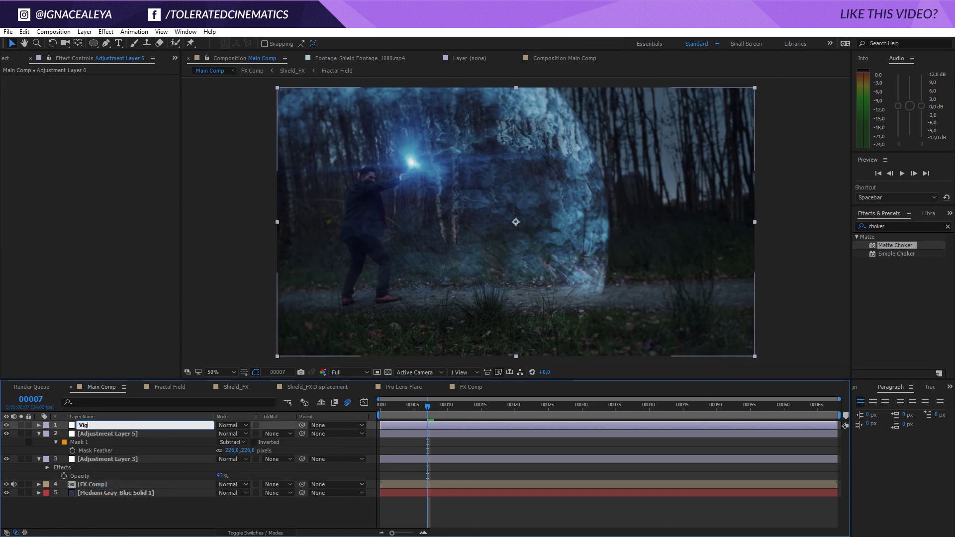
type("nette")
key("Return")
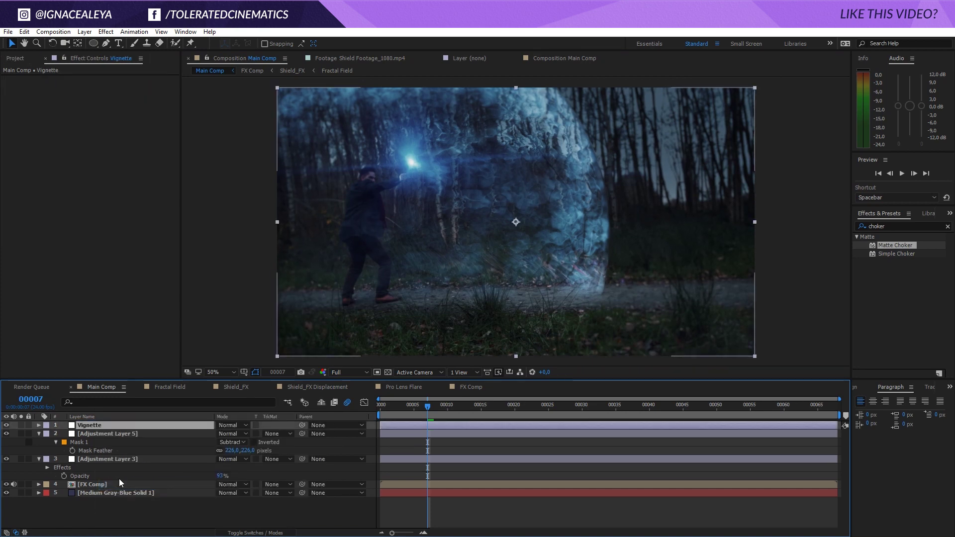
Apply Curves to the Vignette layer and pull the RGB curve's midpoint down to darken the image
left_click(105, 32)
mouse_move(40, 134)
left_click(169, 331)
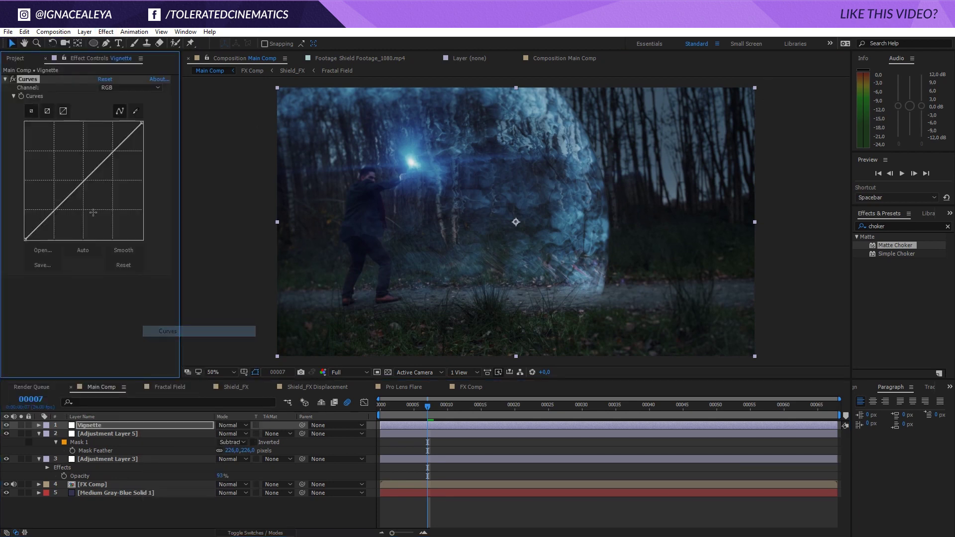
left_click_drag(93, 212, 83, 201)
Add a full-frame elliptical mask to the Vignette layer, set it to Subtract and feather it 362 pixels, comparing with the layer hidden
left_click(94, 44)
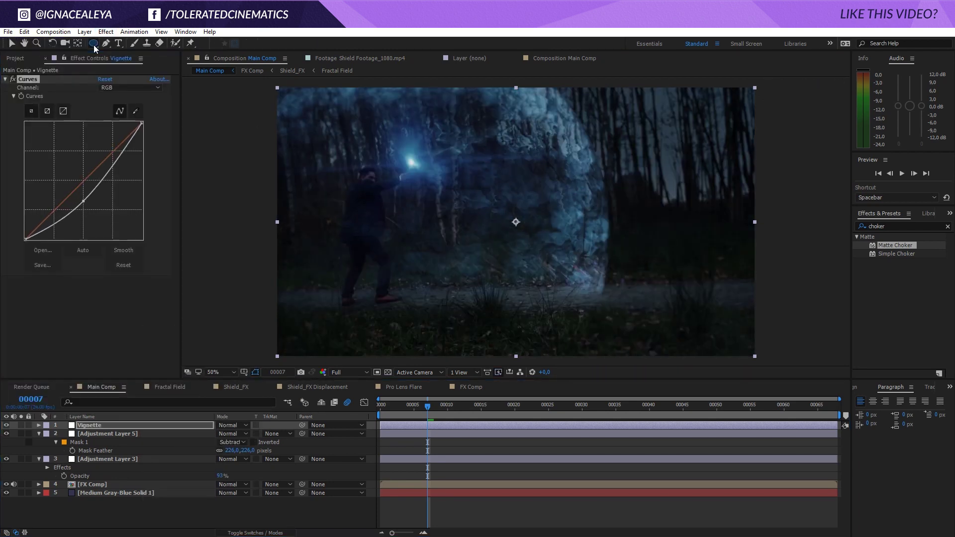
double_click(93, 44)
key("v")
left_click(232, 442)
left_click(244, 475)
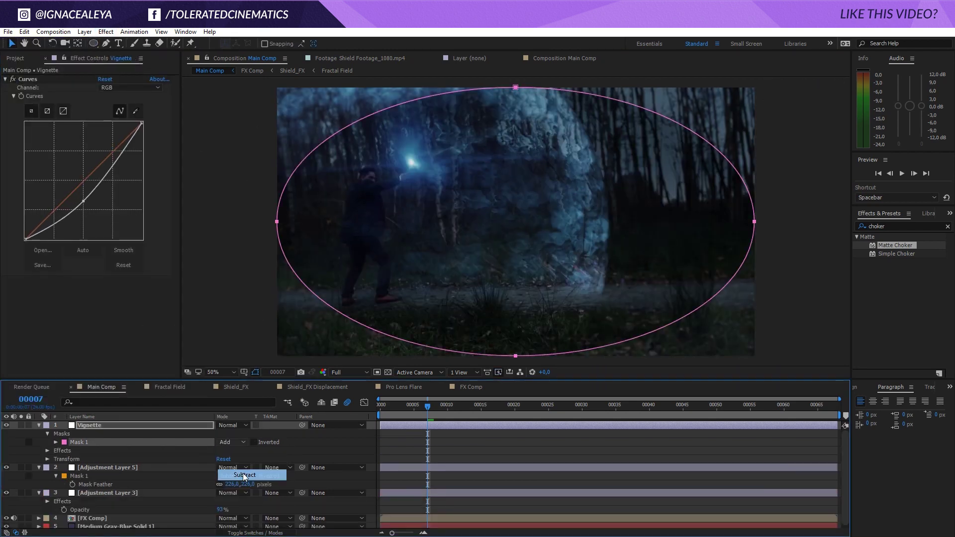
key("f")
left_click_drag(233, 442, 455, 429)
left_click(458, 434)
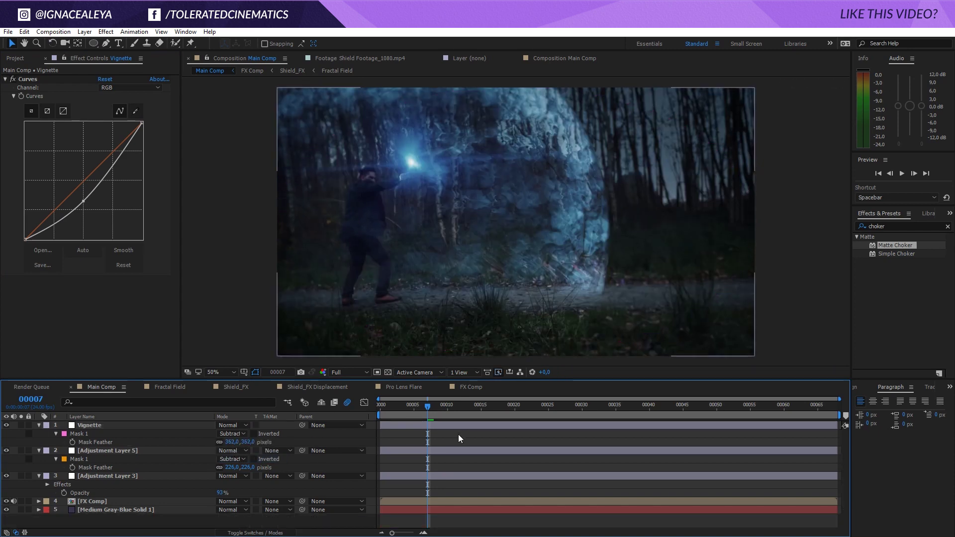
left_click(6, 425)
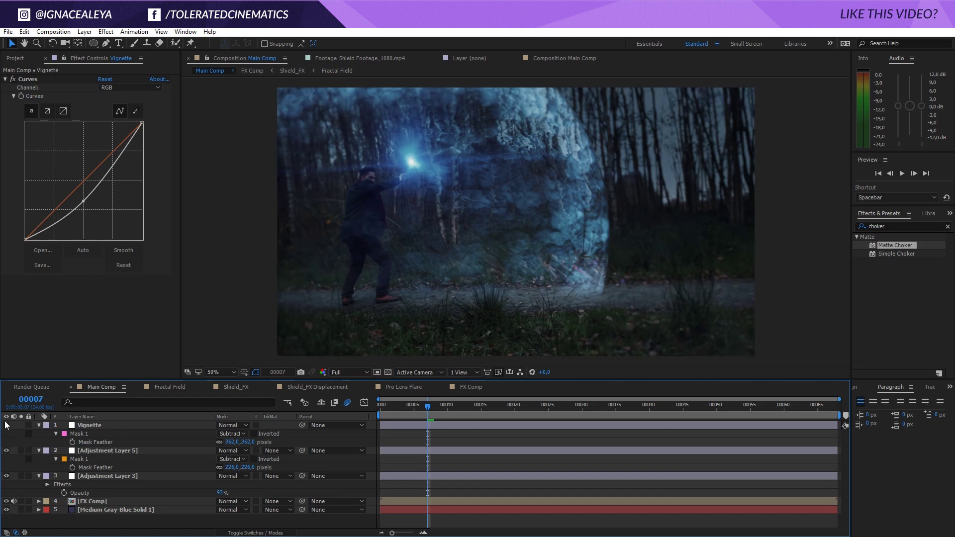
left_click(7, 425)
Shift the Vignette layer's elliptical mask left and slightly up so it centres nearer the man and the light
left_click(102, 427)
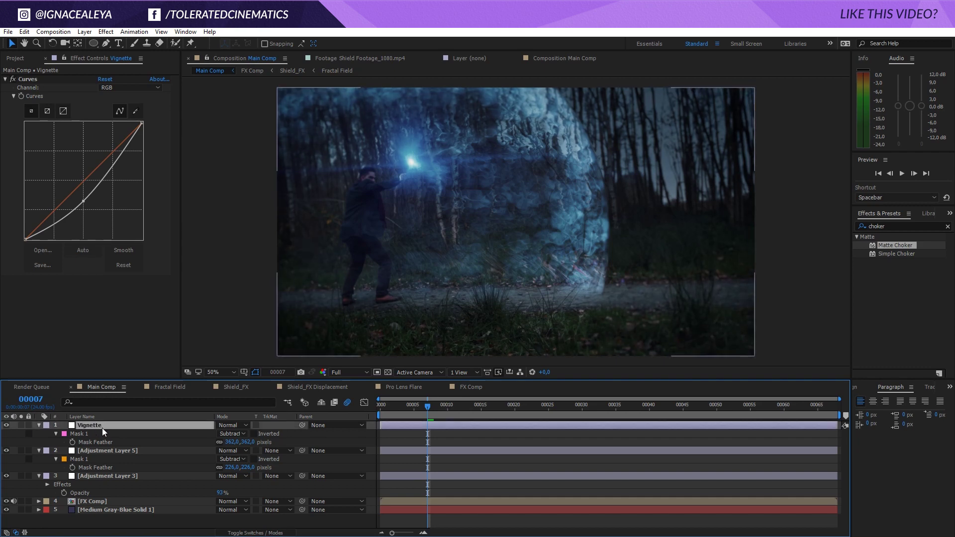
left_click(80, 435)
double_click(276, 223)
left_click_drag(511, 243, 418, 234)
key("Return")
left_click(450, 435)
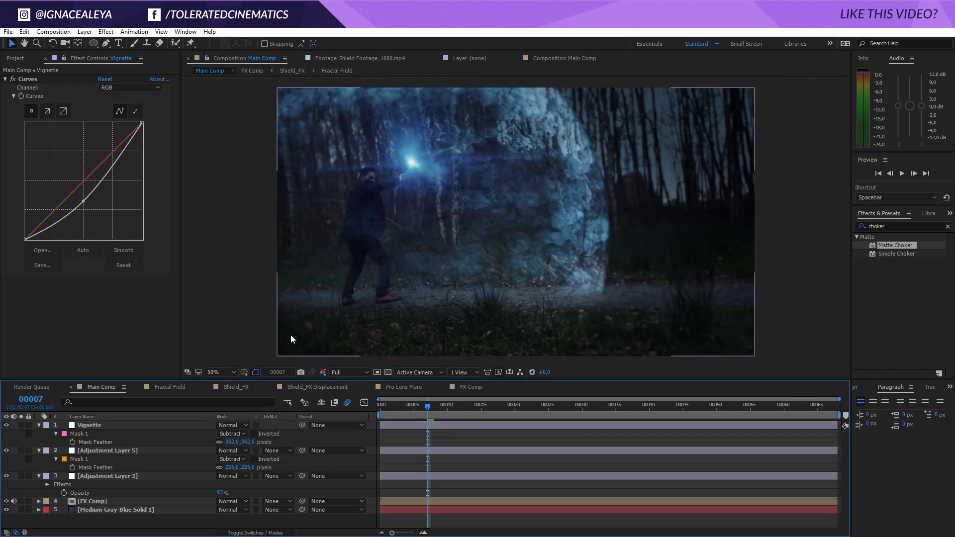
Duplicate the Vignette layer and set the copy's mask mode to Add
left_click(104, 426)
key("ctrl+d")
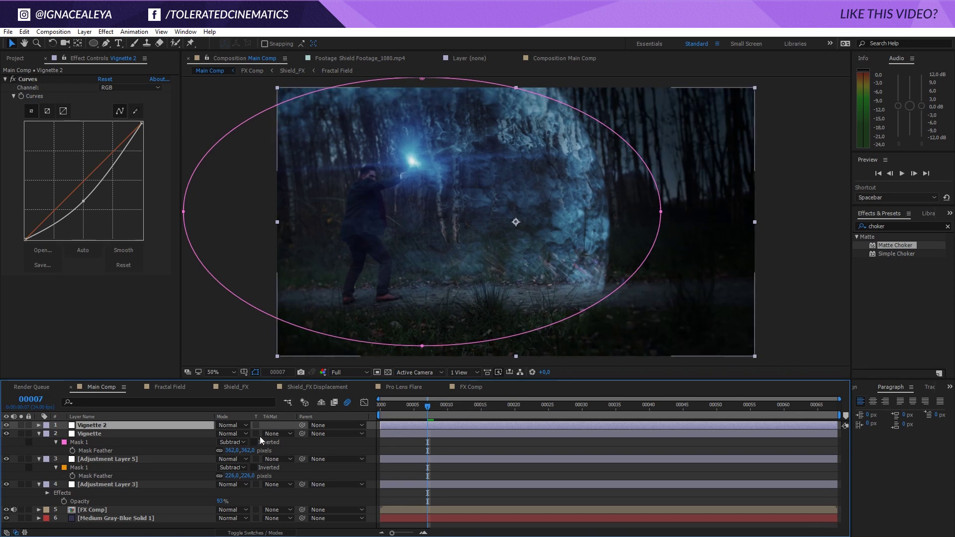
key("m")
left_click(237, 434)
left_click(240, 456)
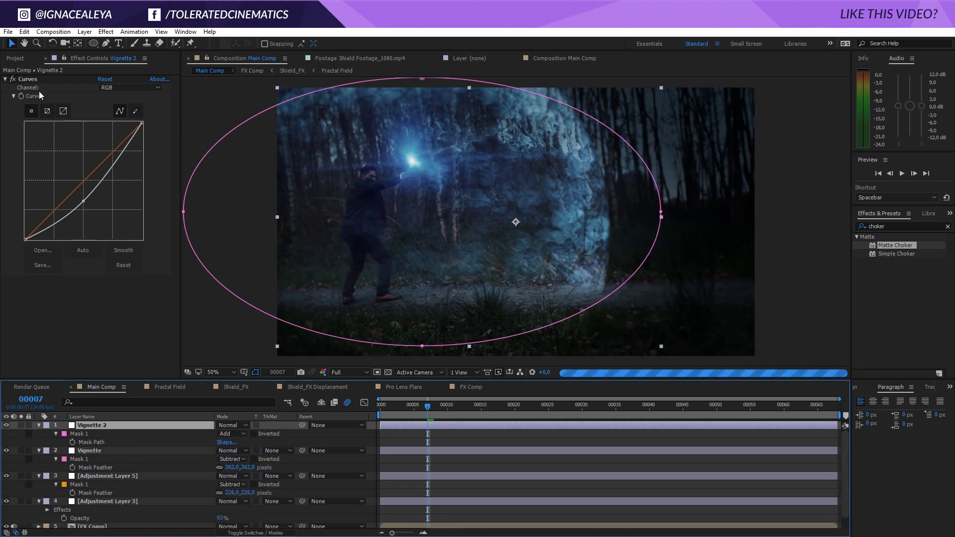
Raise the RGB curve on the duplicated vignette to brighten the masked centre, comparing with the layer hidden and shown
left_click_drag(84, 202, 66, 173)
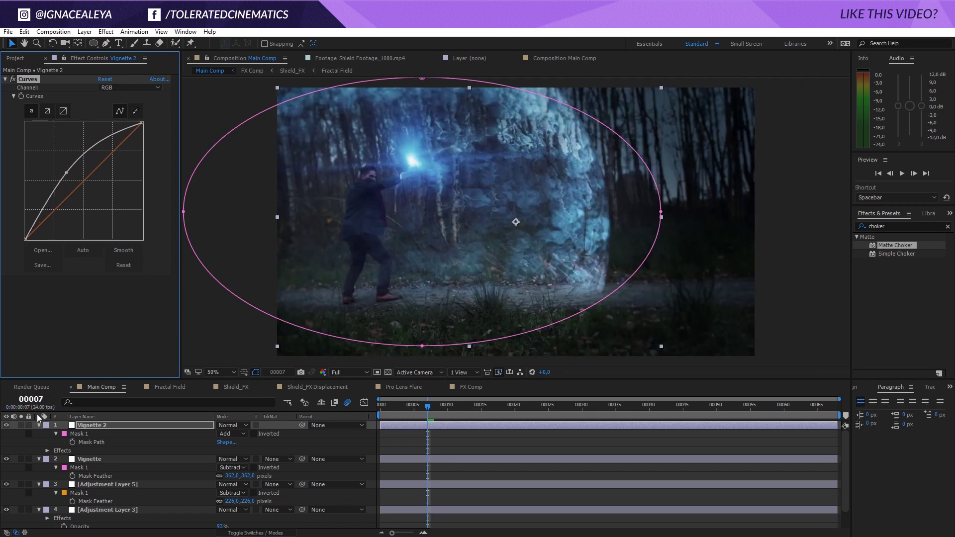
left_click(6, 426)
left_click(6, 426)
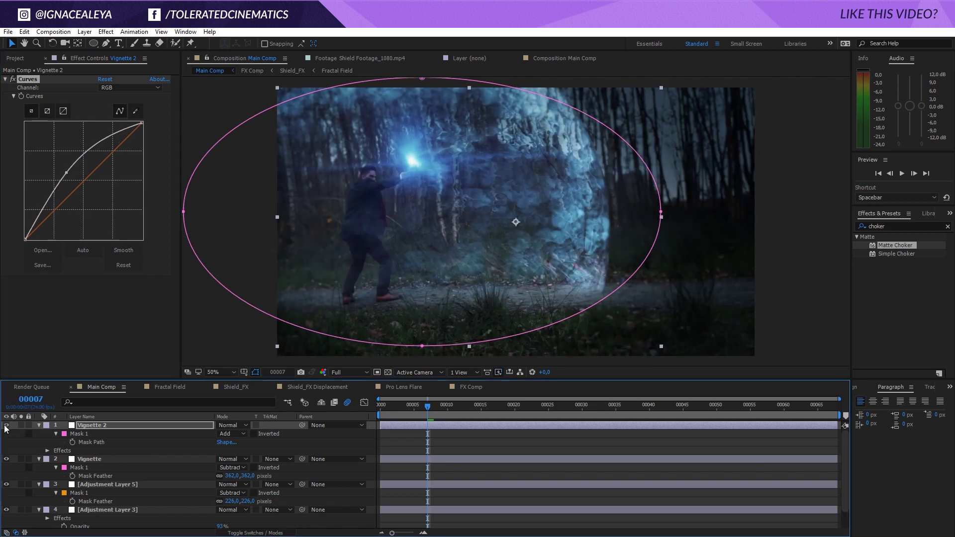
left_click(6, 426)
left_click(6, 426)
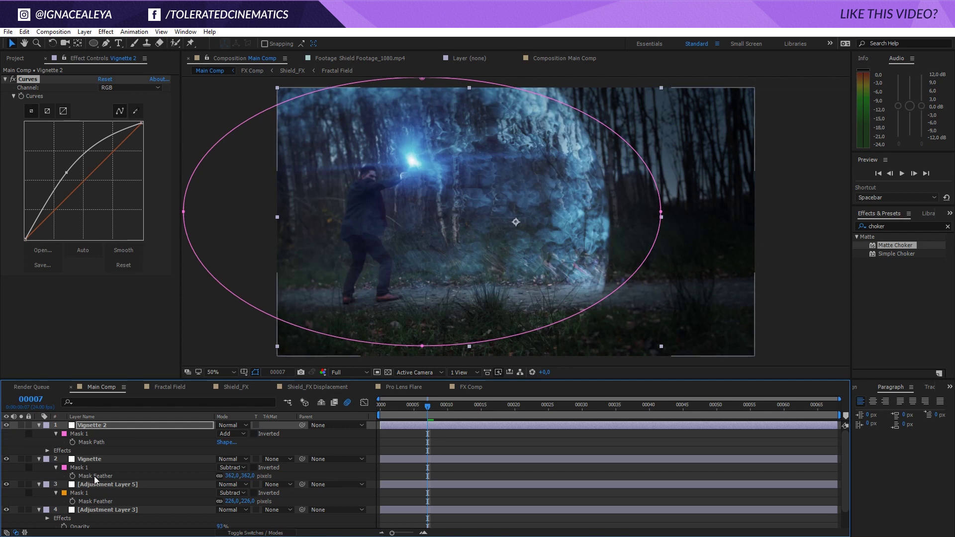
Search the effects for "glow" and apply the Perfect Glow preset to the FX Comp layer
scroll(95, 485, "down", 2)
left_click(92, 515)
double_click(877, 227)
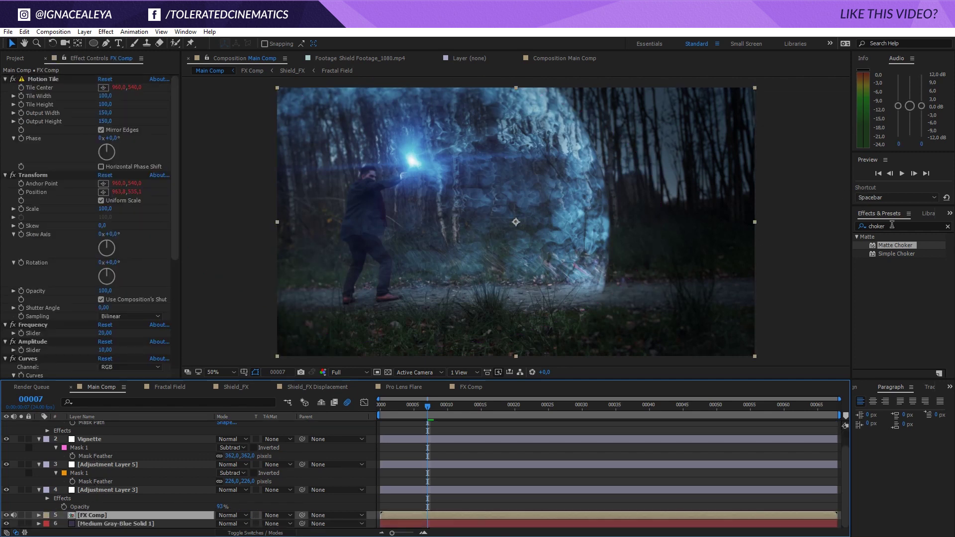
key("BackSpace")
type("glow")
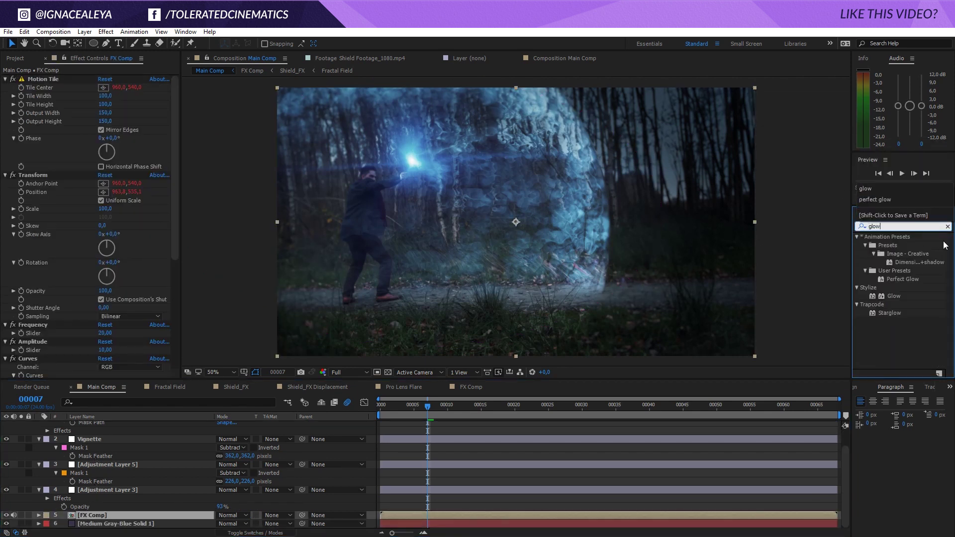
left_click_drag(902, 280, 110, 520)
left_click(110, 518)
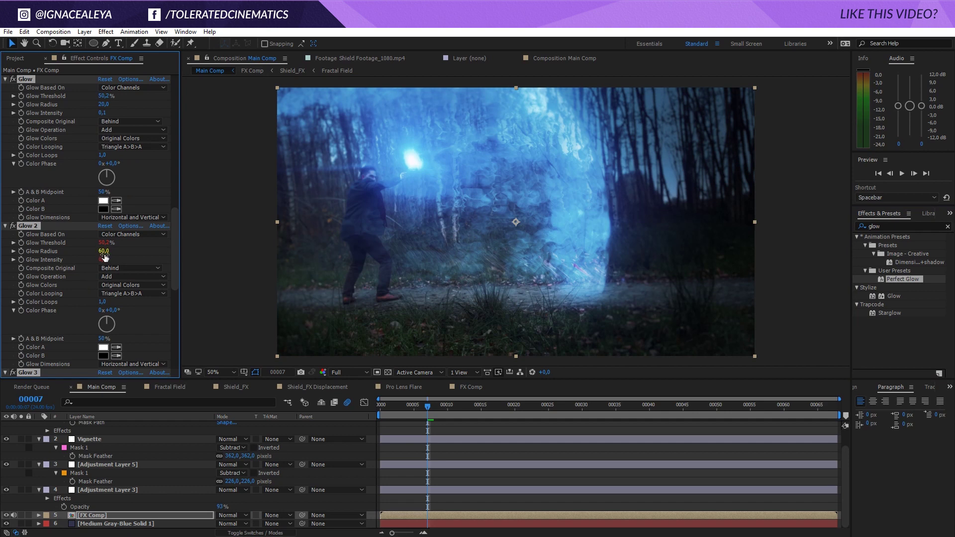
Raise the stacked glows' threshold to 83.9% and the first Glow's radius to 92, comparing the image with the glows off and on
left_click_drag(104, 243, 140, 244)
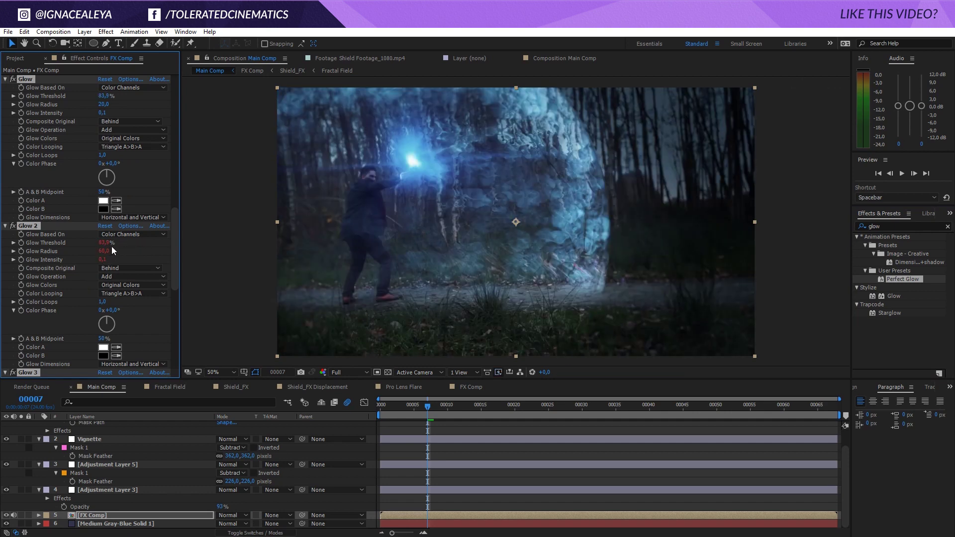
left_click_drag(104, 253, 138, 255)
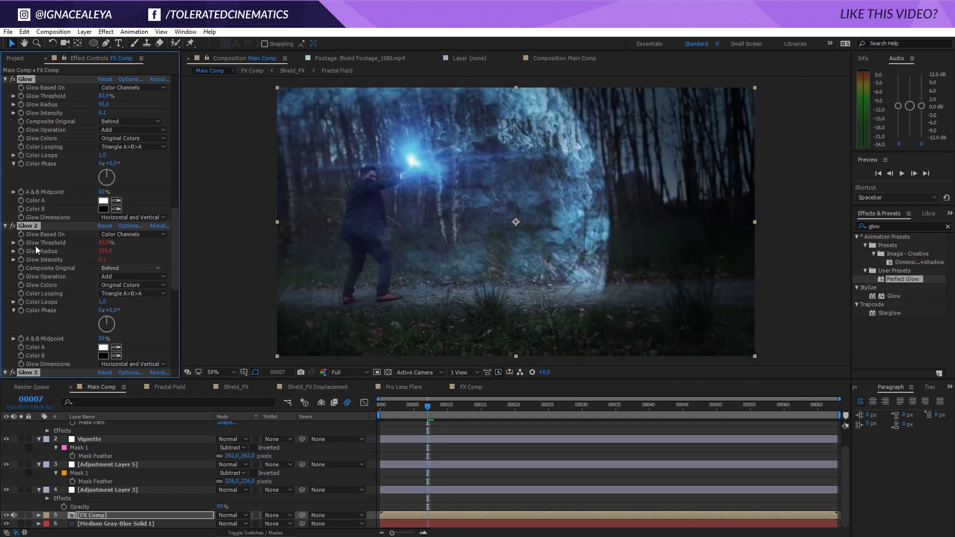
left_click(12, 227)
left_click(12, 227)
Lower the stacked glows' threshold to 52.2% and compare the image with the glows off and on
left_click_drag(104, 243, 61, 243)
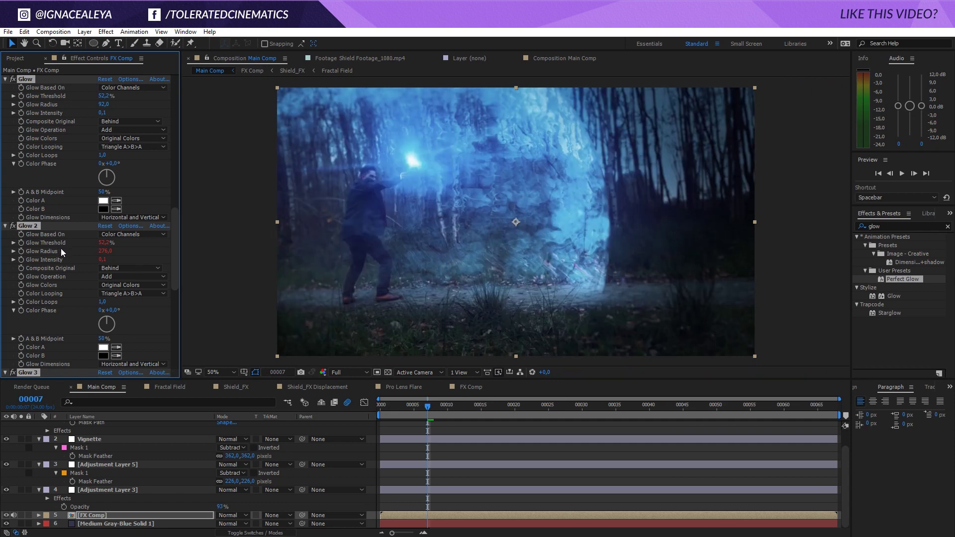
left_click(13, 226)
left_click(13, 226)
Reduce the Glow Intensity of the stacked glows to about 0.0, comparing the image with the glows off and on
left_click_drag(101, 261, 95, 262)
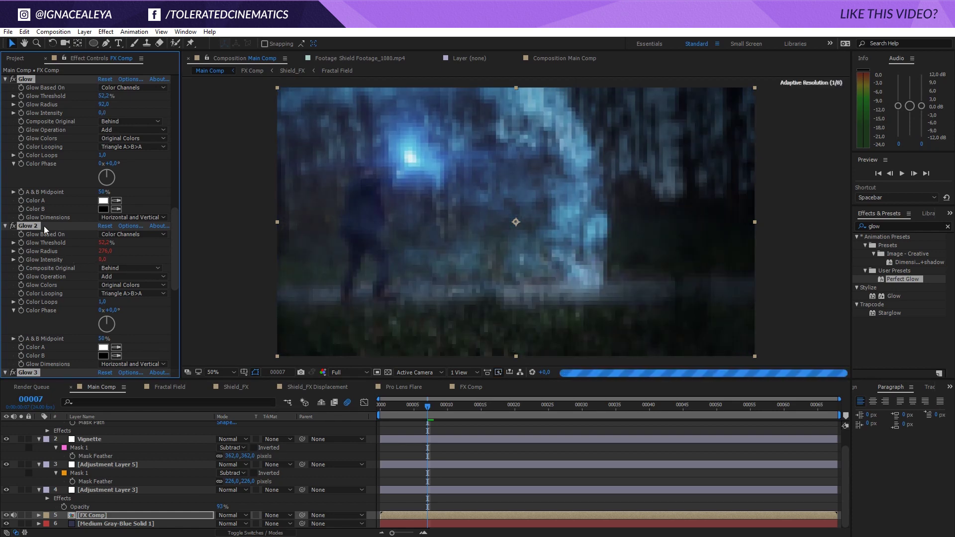
left_click(13, 226)
left_click(13, 226)
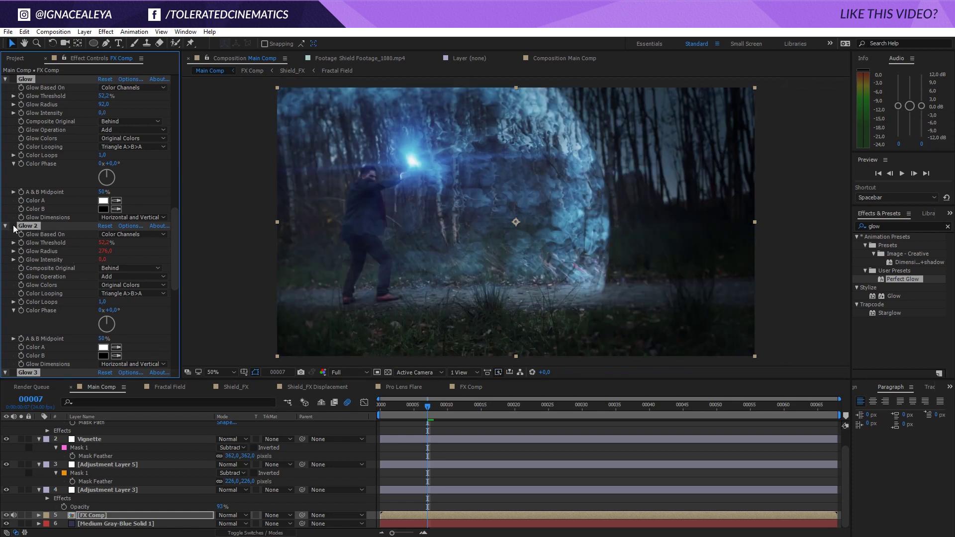
left_click(13, 226)
left_click(13, 227)
left_click(13, 227)
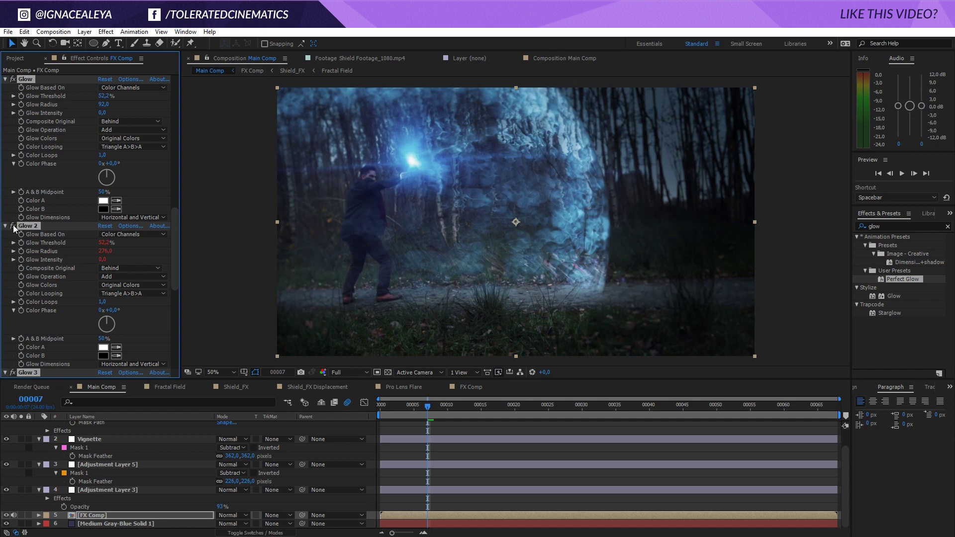
left_click(13, 227)
left_click(13, 227)
Lower the stacked glows' threshold to below 10% and compare the image with the glows off and on
left_click_drag(103, 242, 96, 243)
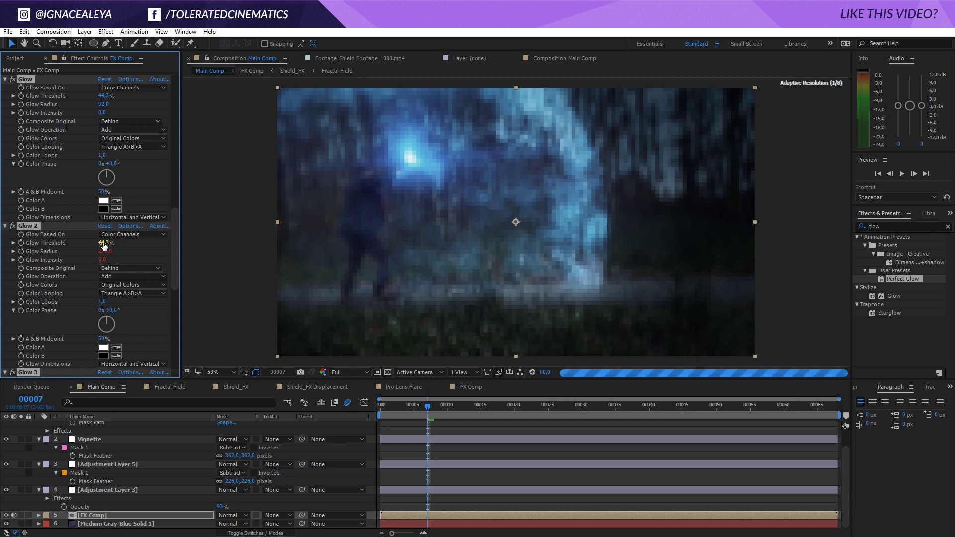
left_click_drag(104, 245, 64, 246)
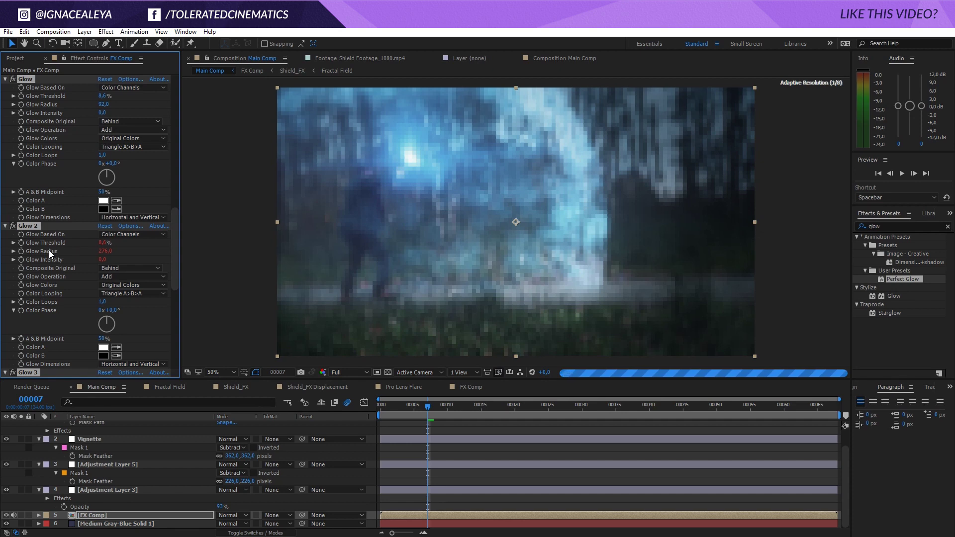
left_click(12, 226)
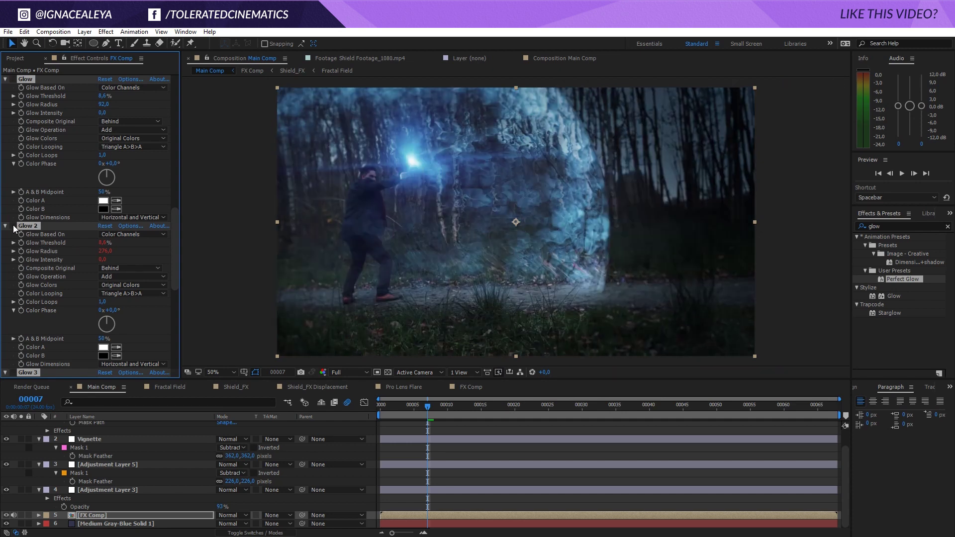
left_click(12, 226)
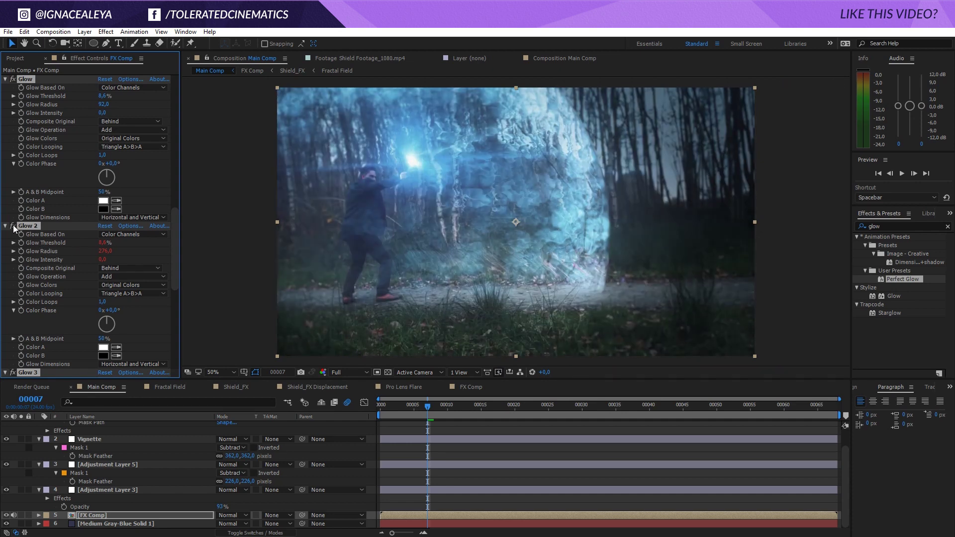
Fine-tune the Glow Intensity of the stacked glows to a slightly lower value close to zero
left_click(101, 266)
left_click(102, 259)
left_click_drag(101, 259, 99, 261)
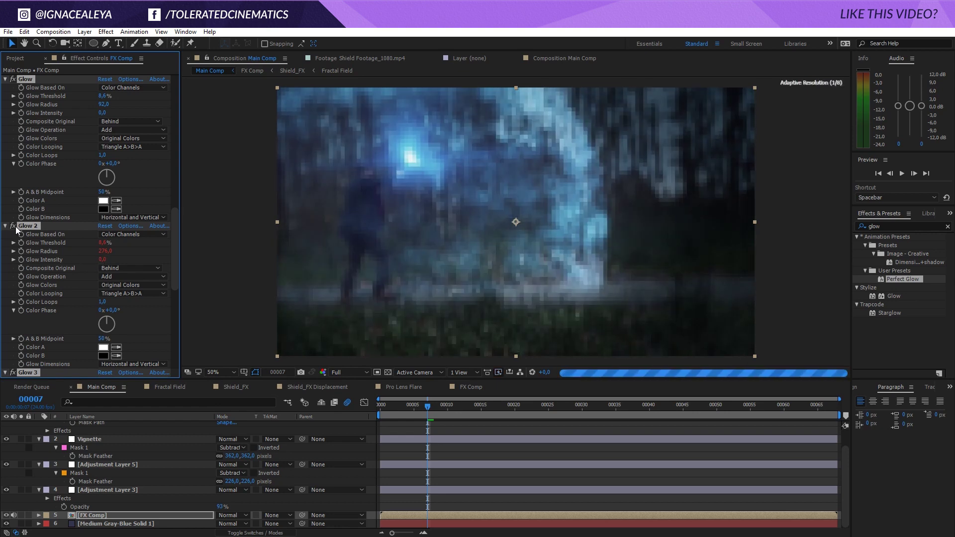
left_click(102, 261)
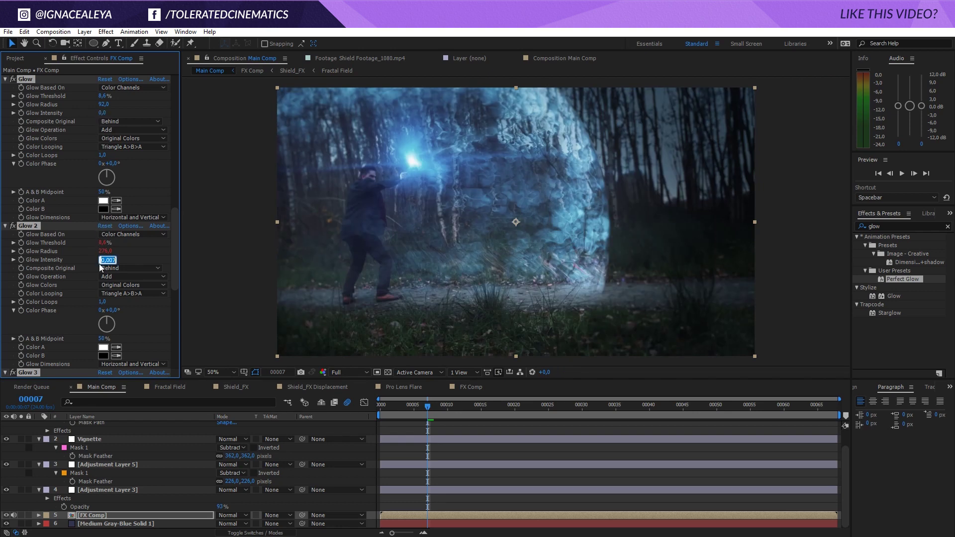
left_click(108, 260)
key("Return")
Select all four Glow effects on FX Comp and toggle them off and on to judge the glow, leaving them enabled
left_click(23, 226)
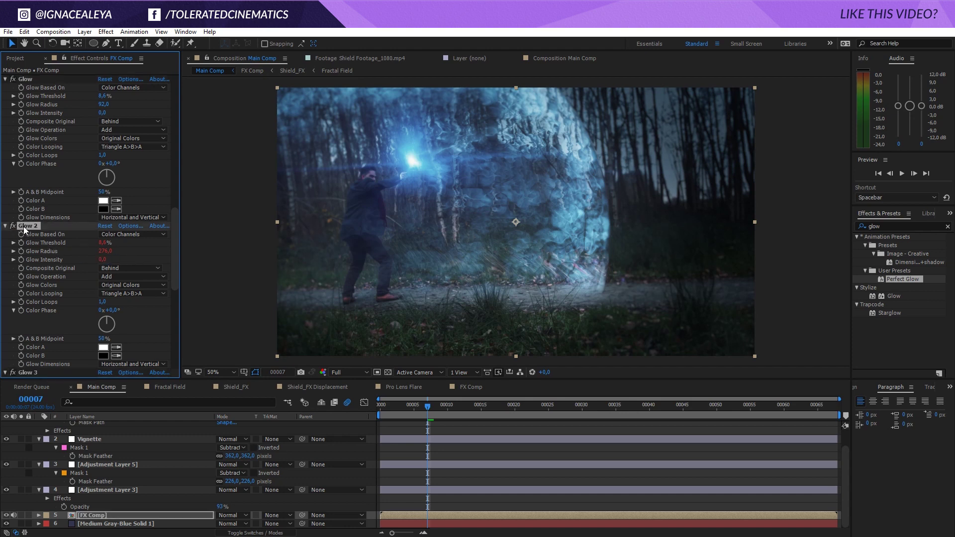
scroll(28, 198, "up", 5)
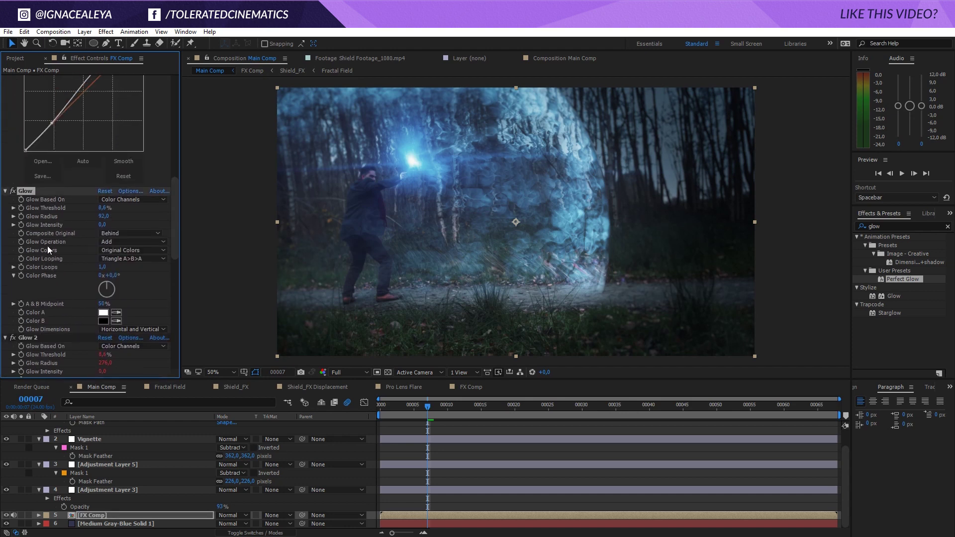
scroll(47, 246, "down", 15)
left_click(14, 251)
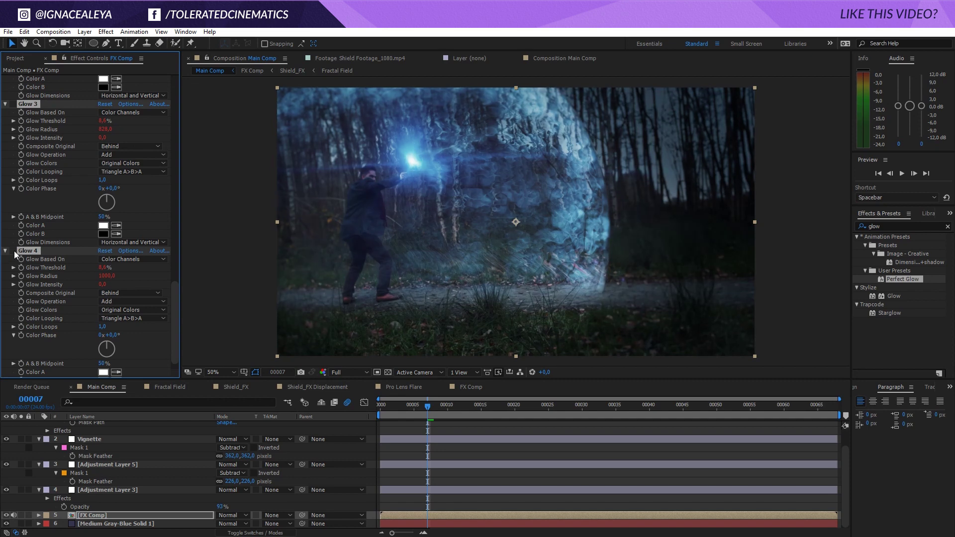
left_click(14, 251)
left_click(13, 251)
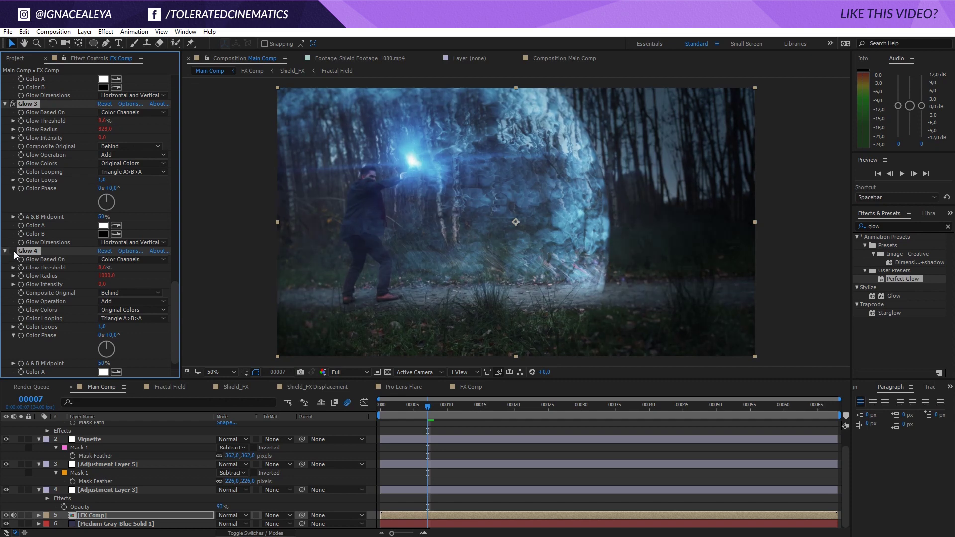
left_click(13, 251)
left_click(14, 252)
left_click(14, 251)
left_click(14, 251)
left_click(541, 174)
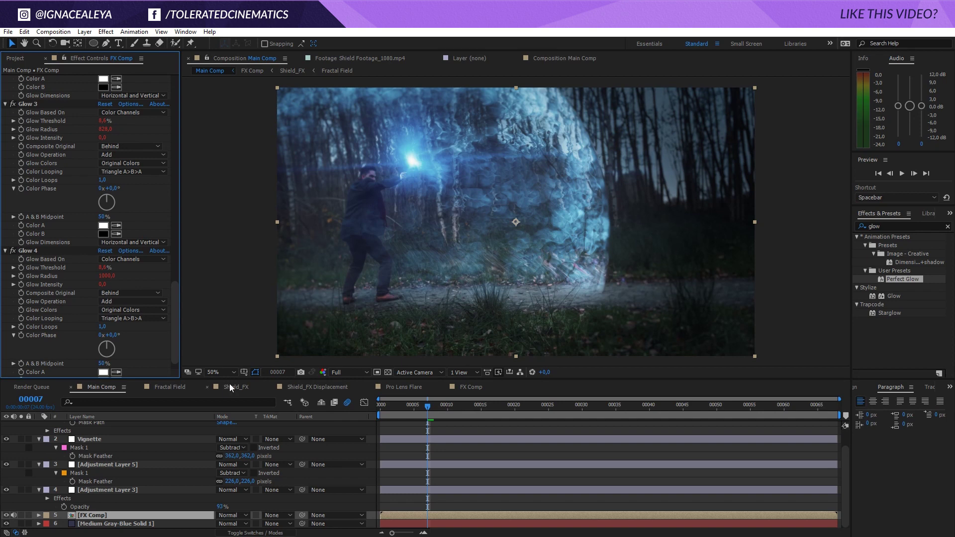
Check the layers inside the FX Comp composition and return to Main Comp to preview the graded shot at frame 12
left_click(161, 386)
left_click(102, 387)
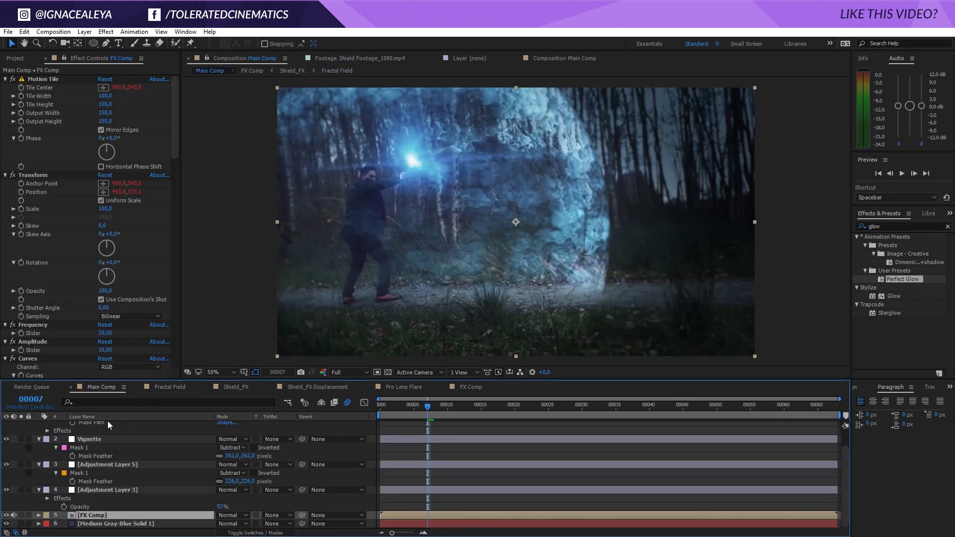
left_click(473, 387)
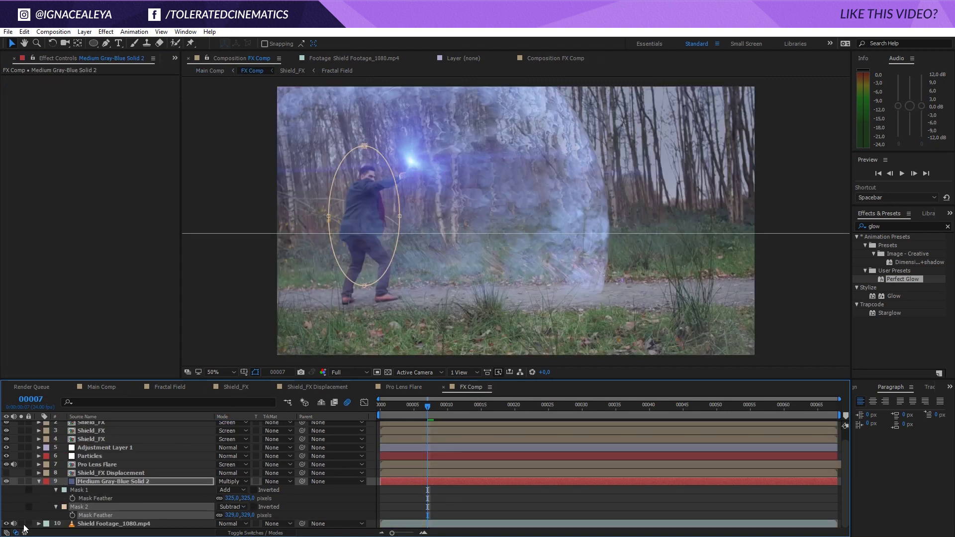
left_click(21, 524)
left_click(105, 387)
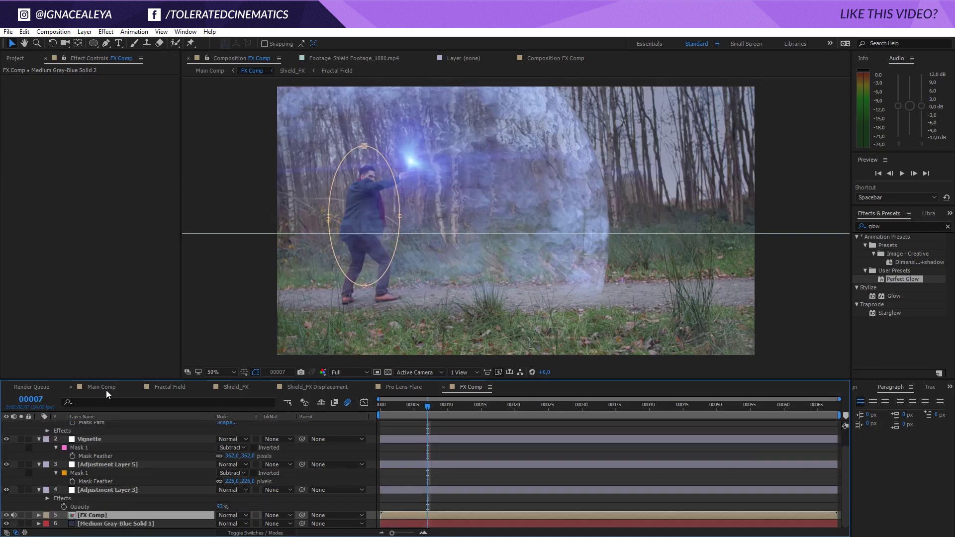
left_click(463, 404)
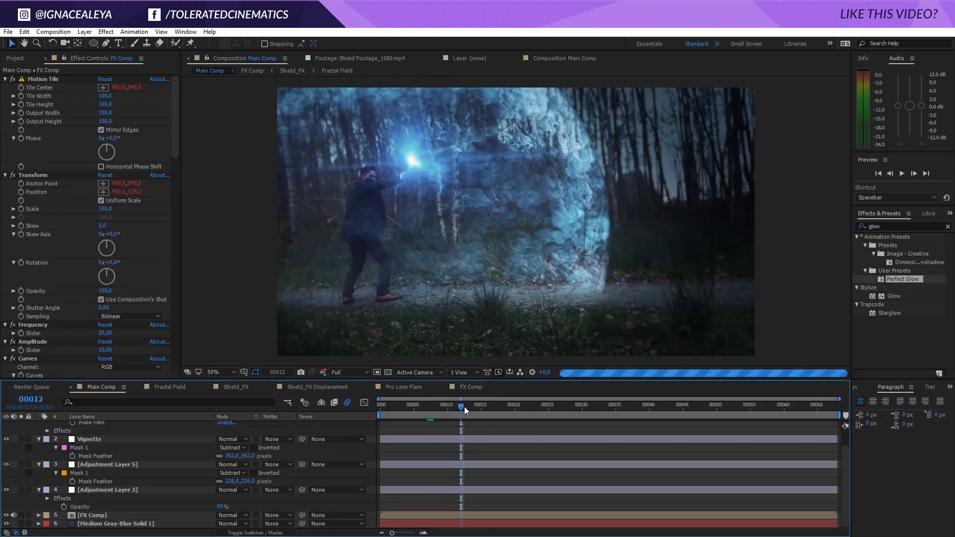